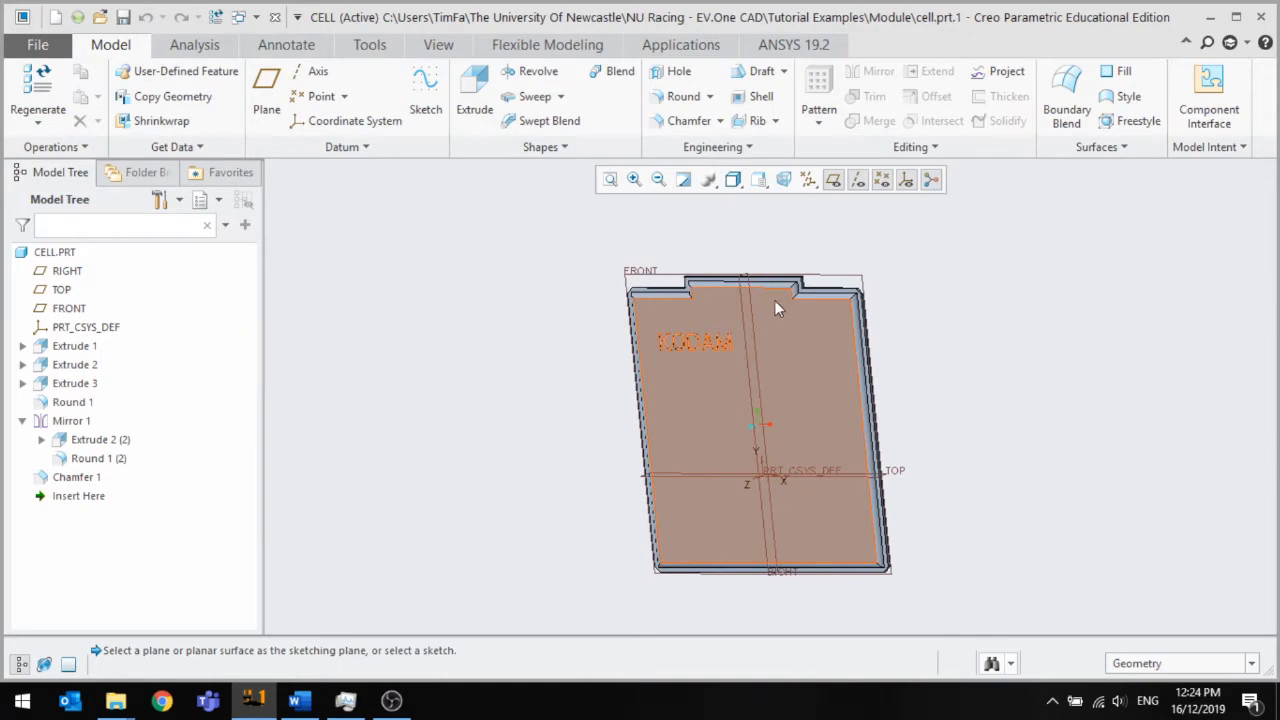
Examine the stepped upper edge of the cell, its corner notches and its chamfered rim from several angles
scroll(775, 297, down, 4)
mouse_move(779, 355)
middle_down()
mouse_move(848, 367)
mouse_move(878, 302)
mouse_move(871, 380)
mouse_move(814, 343)
mouse_move(789, 351)
mouse_move(810, 326)
mouse_move(800, 335)
mouse_move(847, 322)
middle_up()
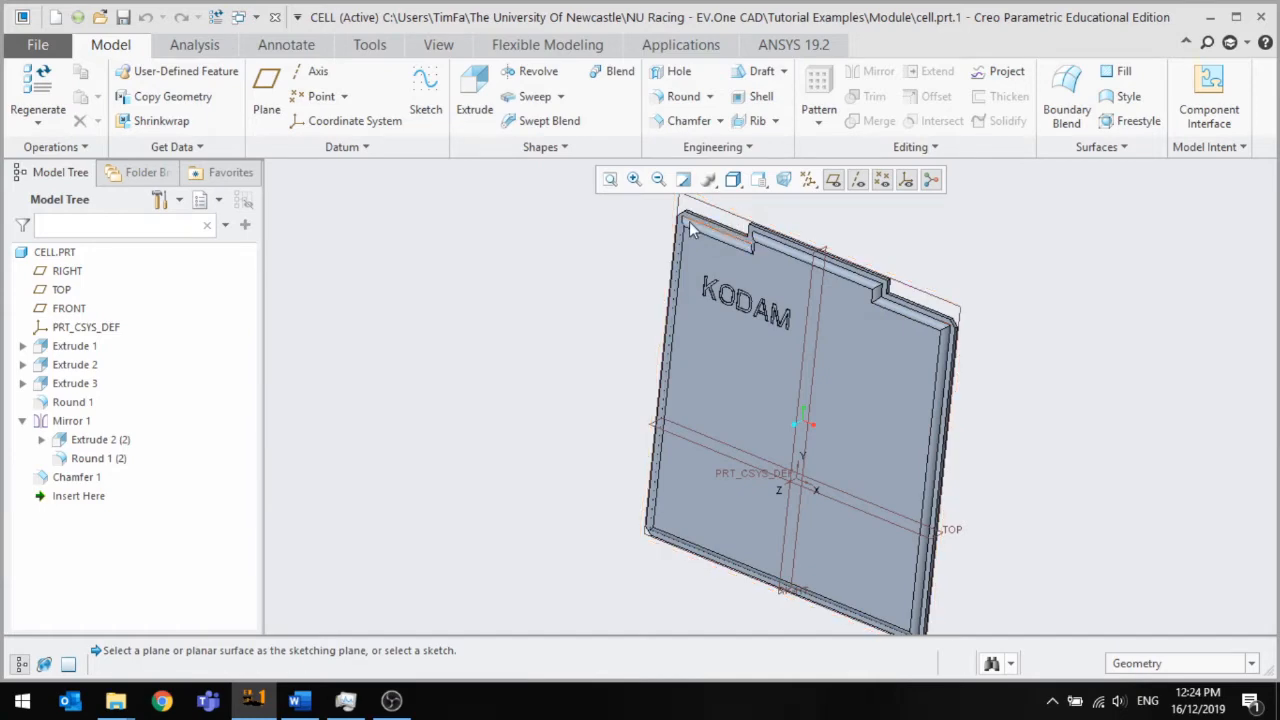
middle_drag(690, 228, 760, 290)
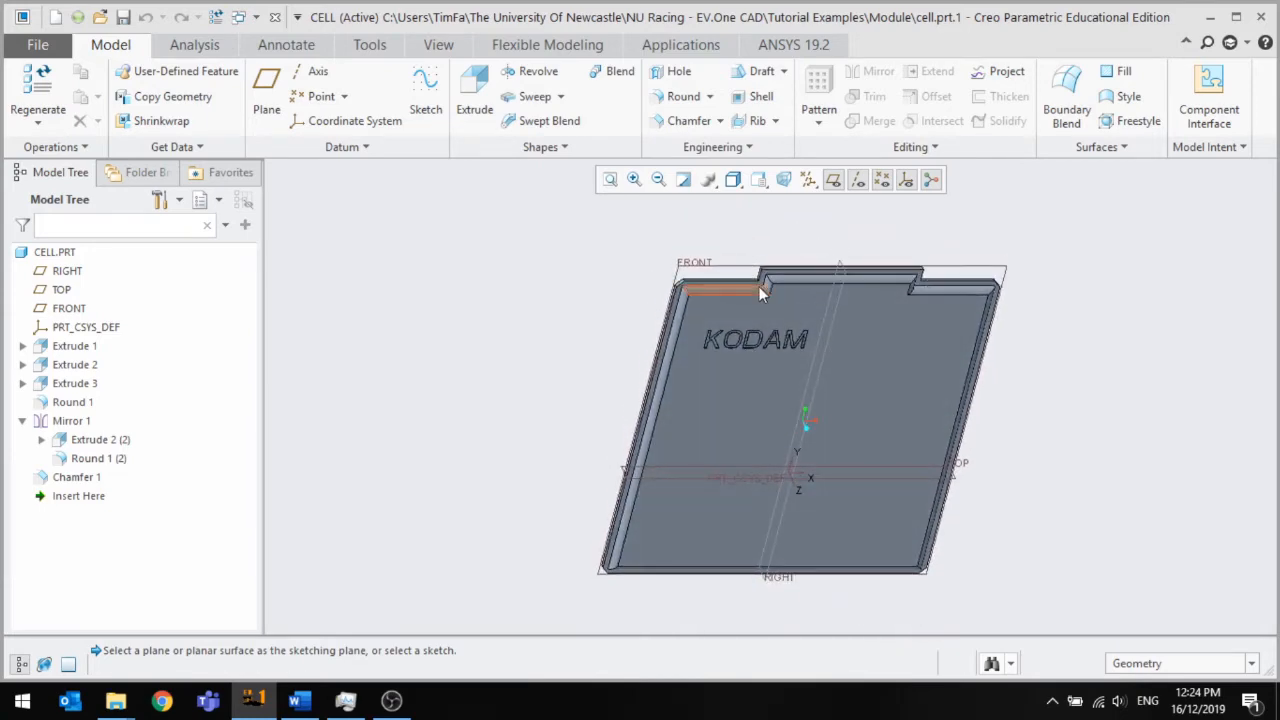
scroll(758, 286, up, 3)
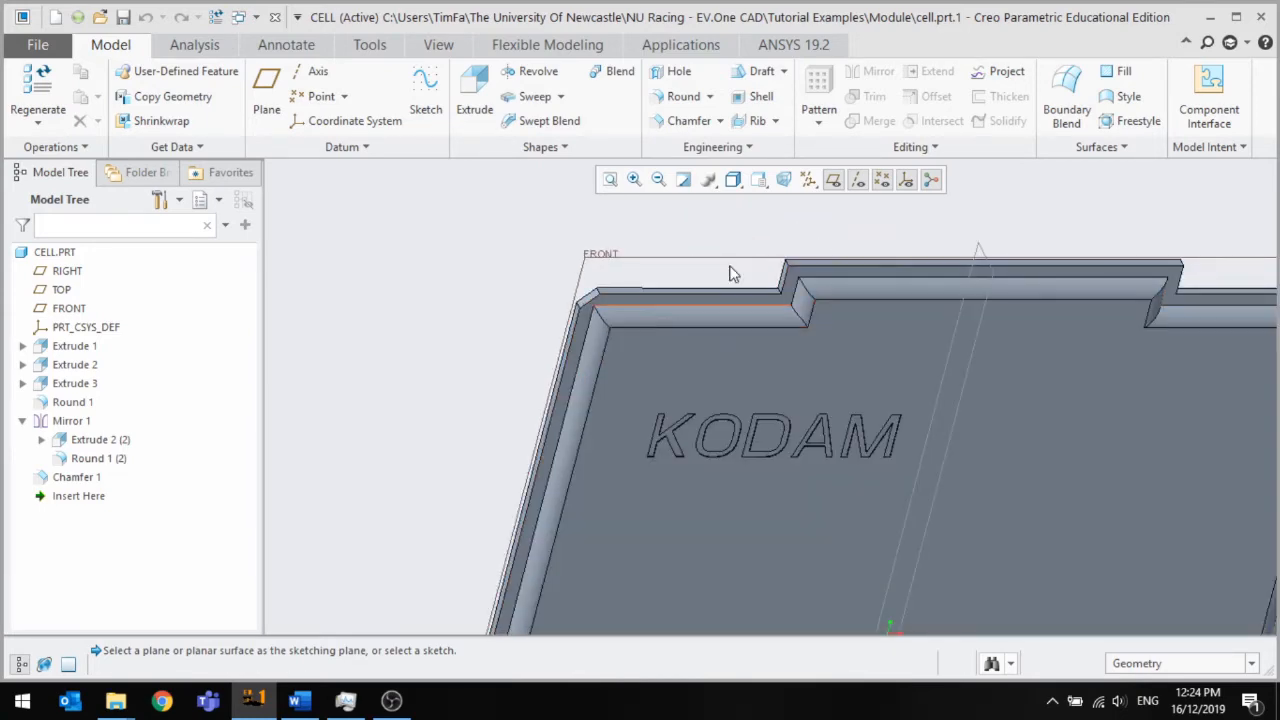
scroll(724, 303, down, 4)
middle_drag(724, 303, 733, 268)
scroll(800, 330, down, 3)
scroll(897, 300, up, 5)
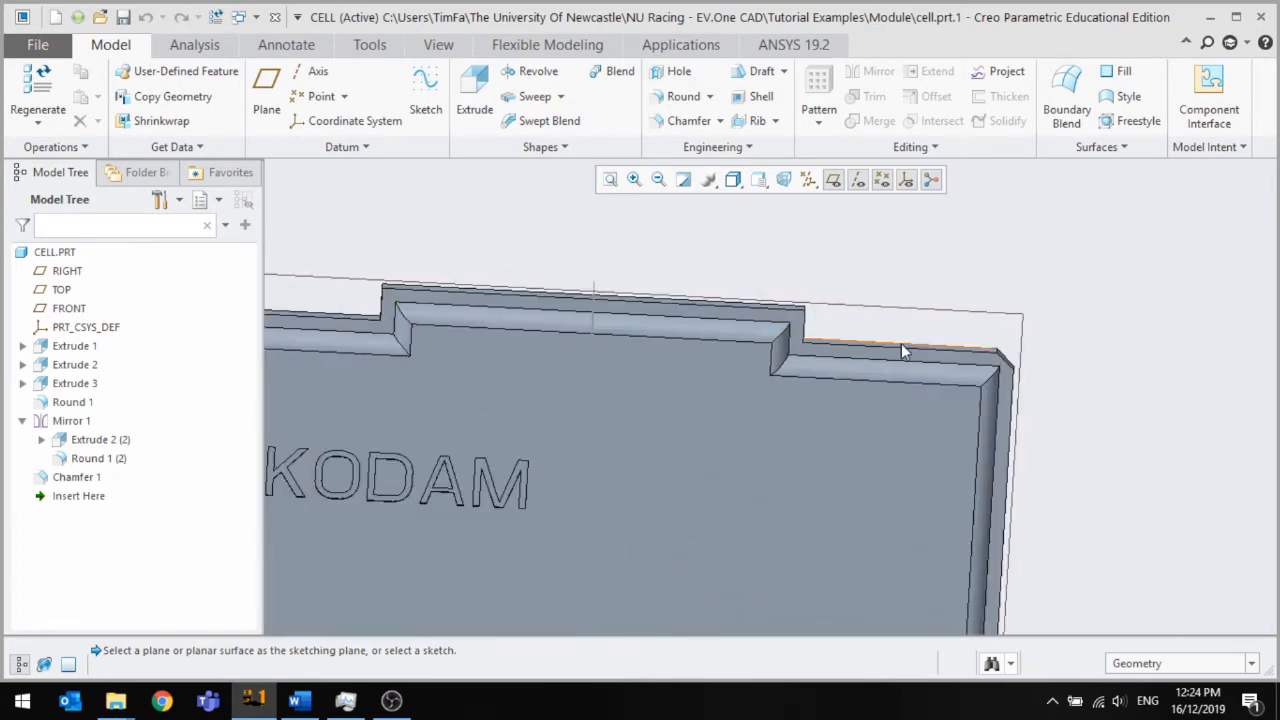
scroll(901, 350, down, 2)
scroll(551, 297, down, 2)
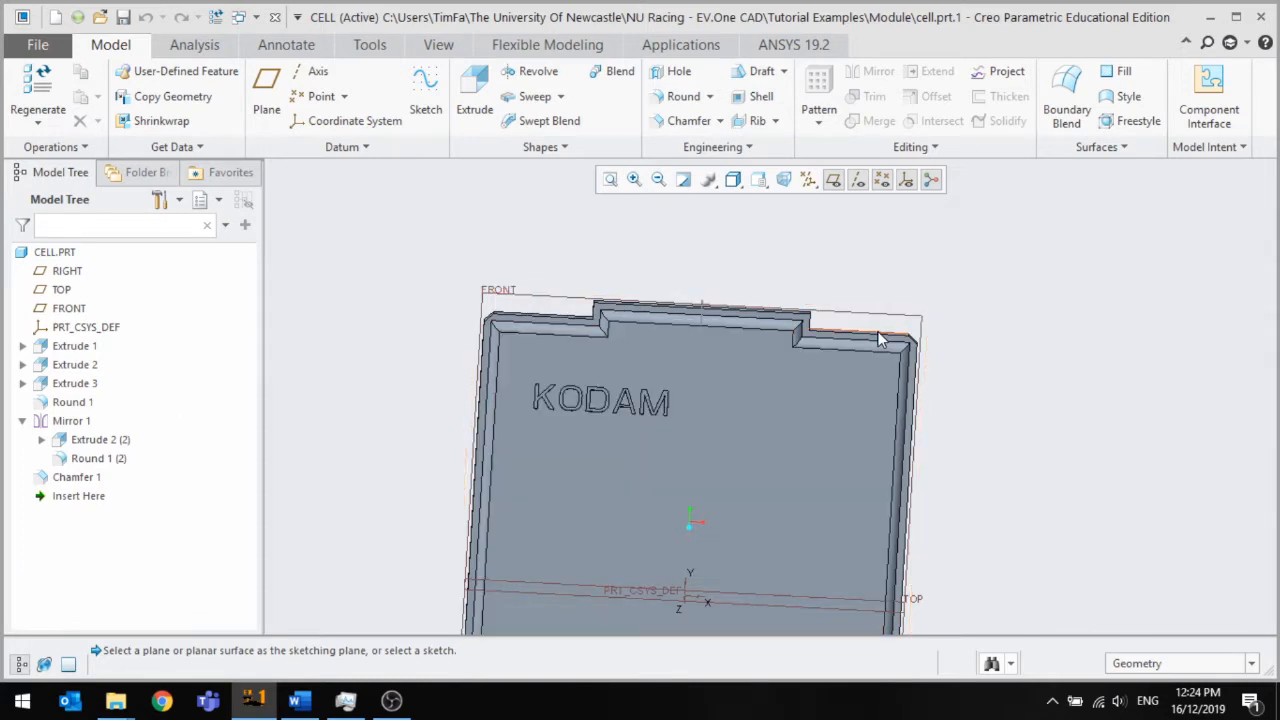
Open the sketch Section 1 of Extrude 1 for editing
click(832, 338)
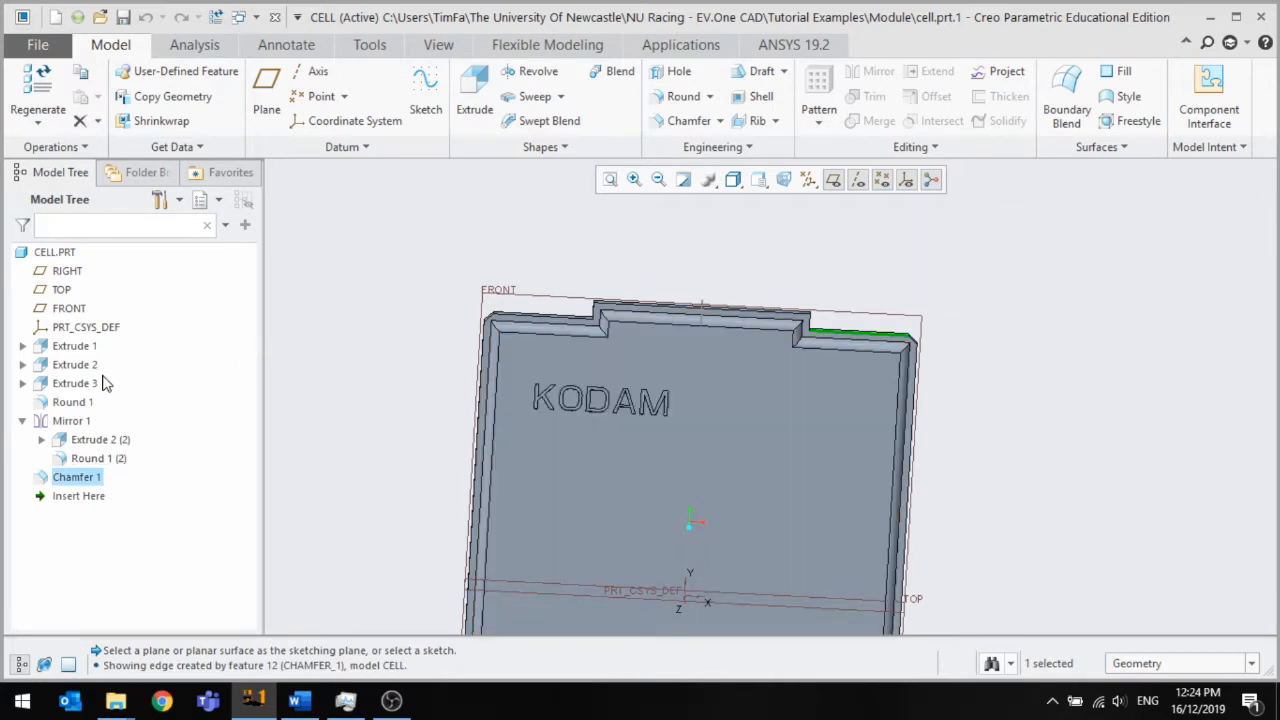
click(75, 346)
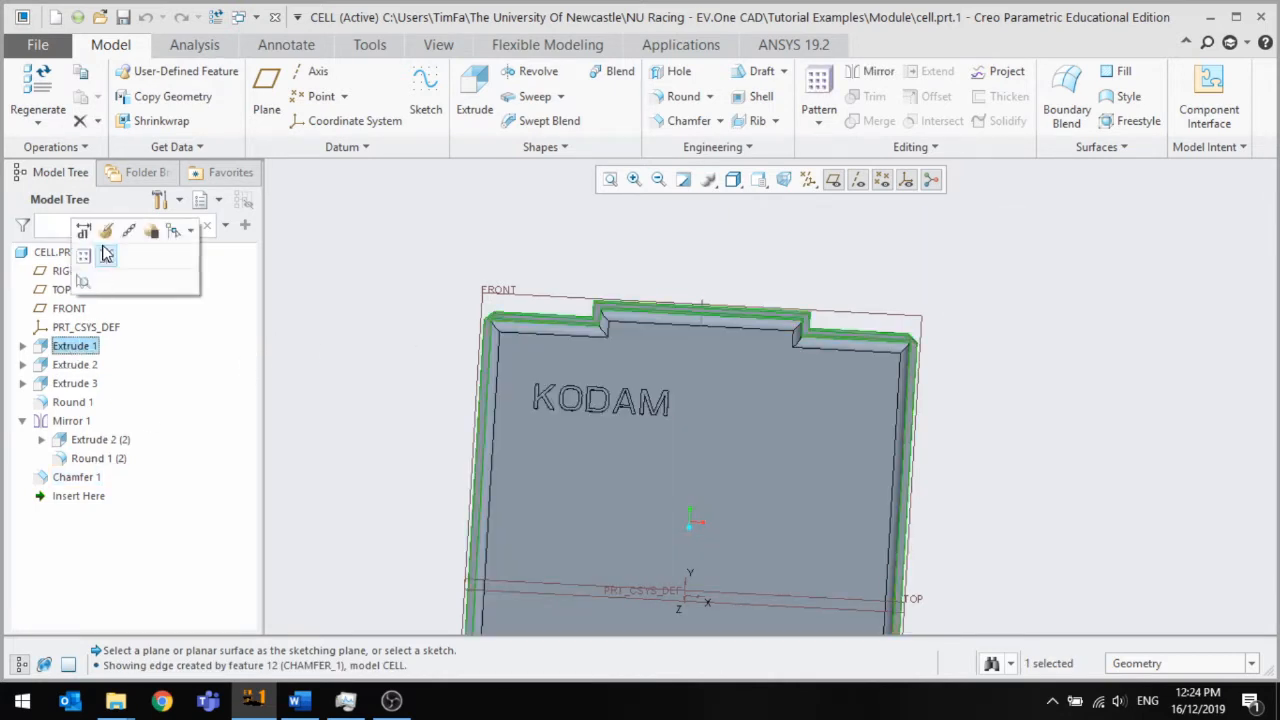
click(22, 346)
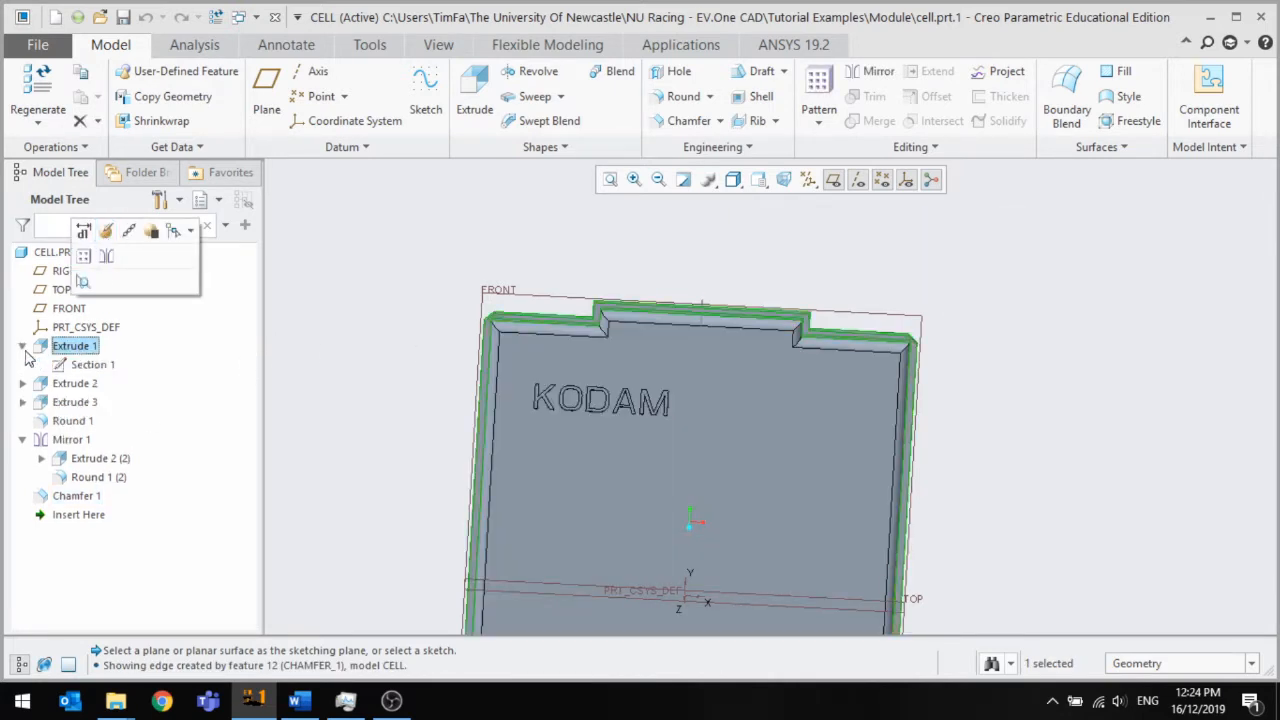
click(93, 364)
click(121, 284)
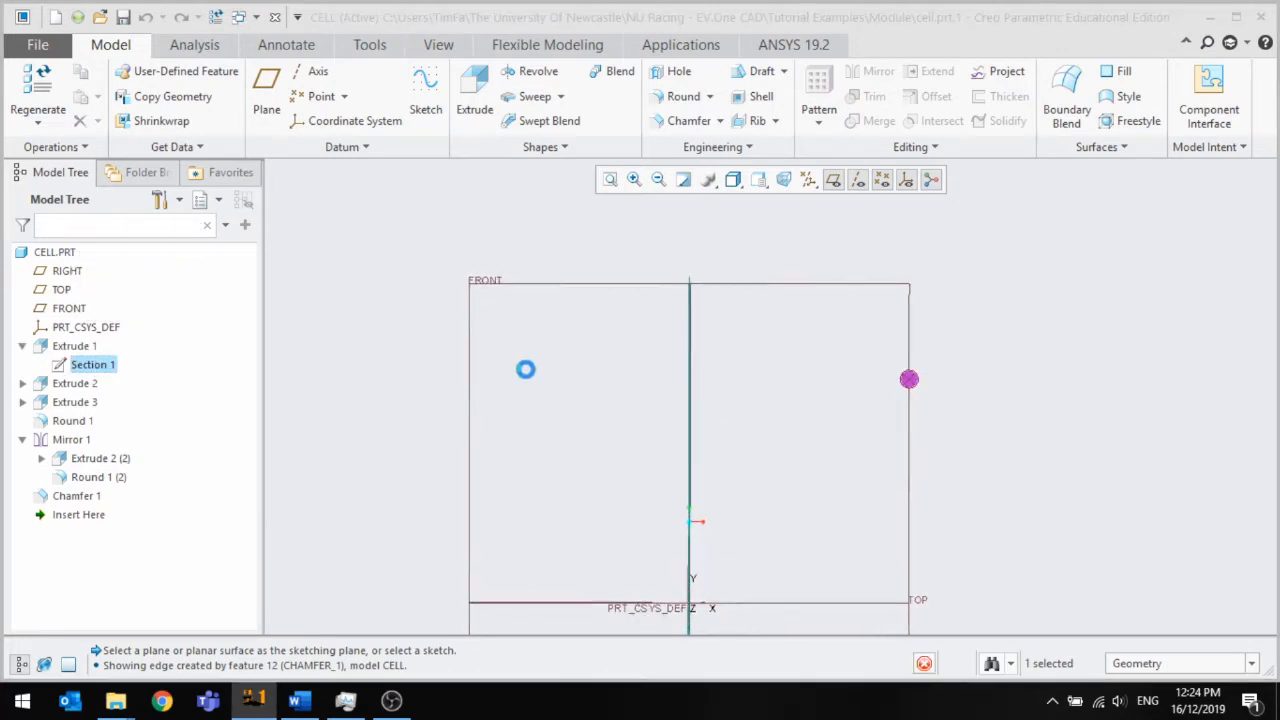
Draw a 60-long horizontal line from the raised edge's right end and a 10-long vertical line down to the outline, squaring off the right notch
scroll(685, 463, up, 6)
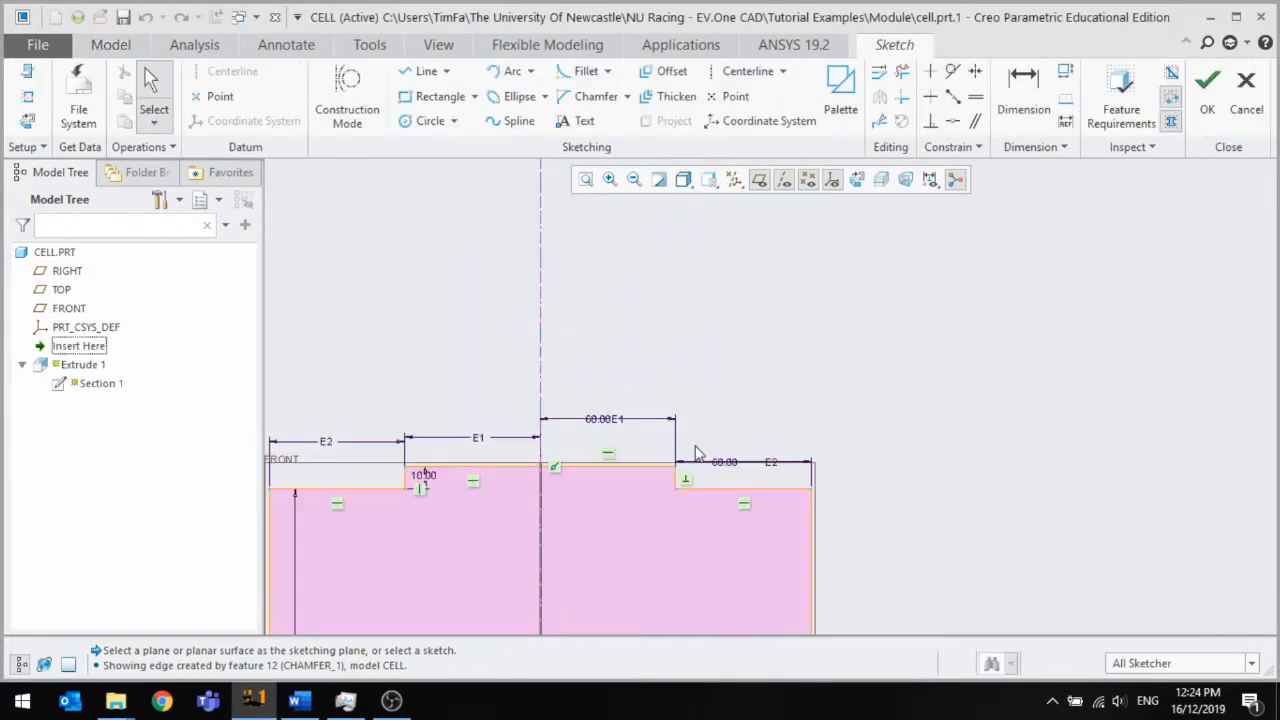
scroll(676, 570, down, 6)
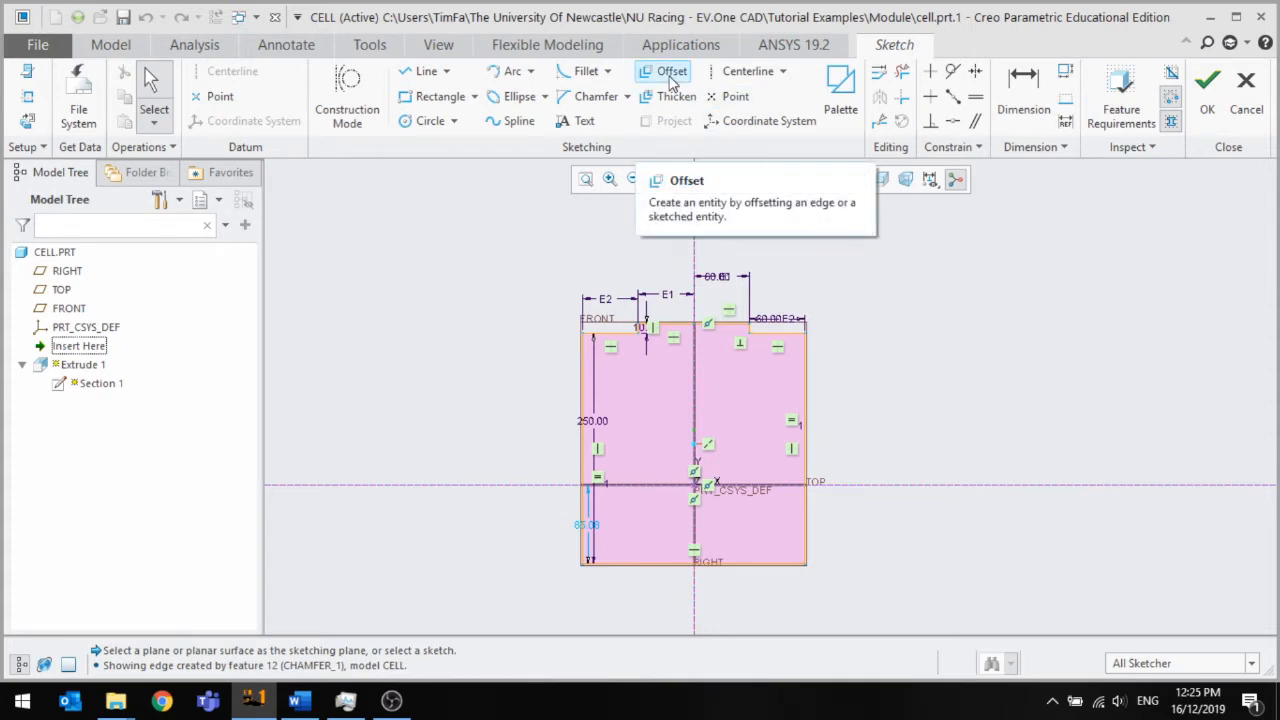
scroll(755, 307, up, 3)
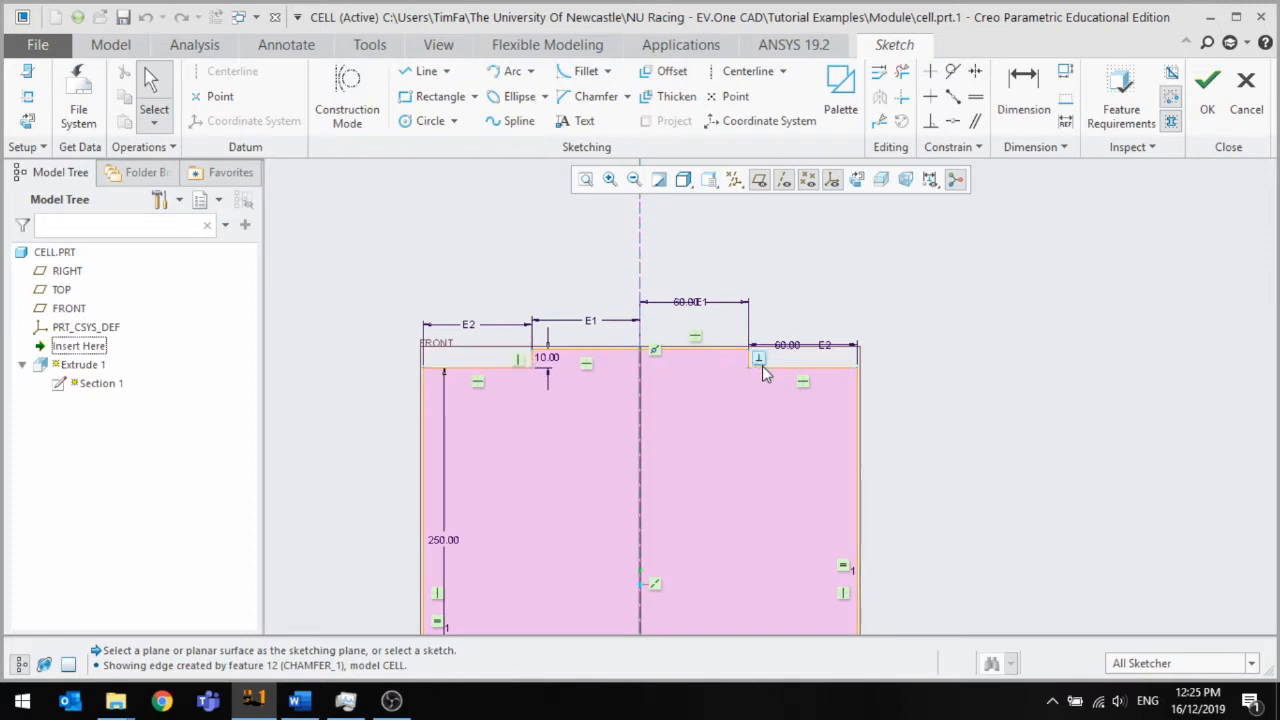
scroll(765, 372, up, 3)
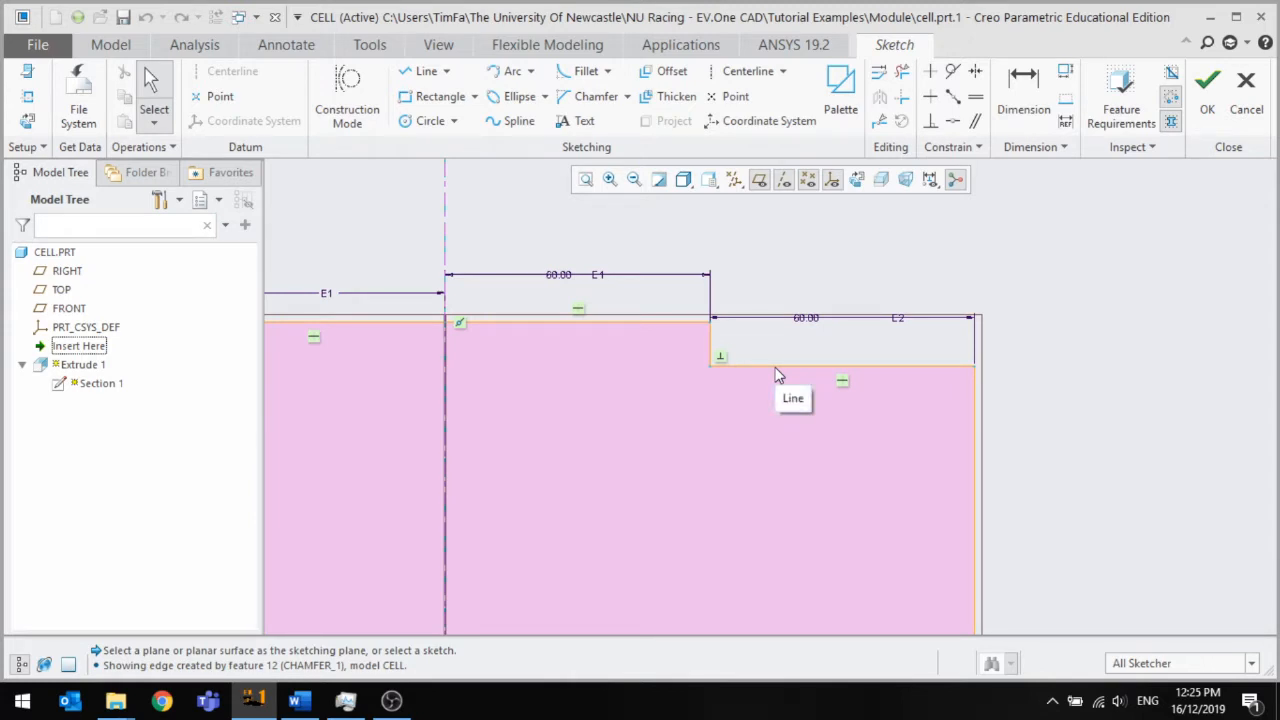
click(424, 71)
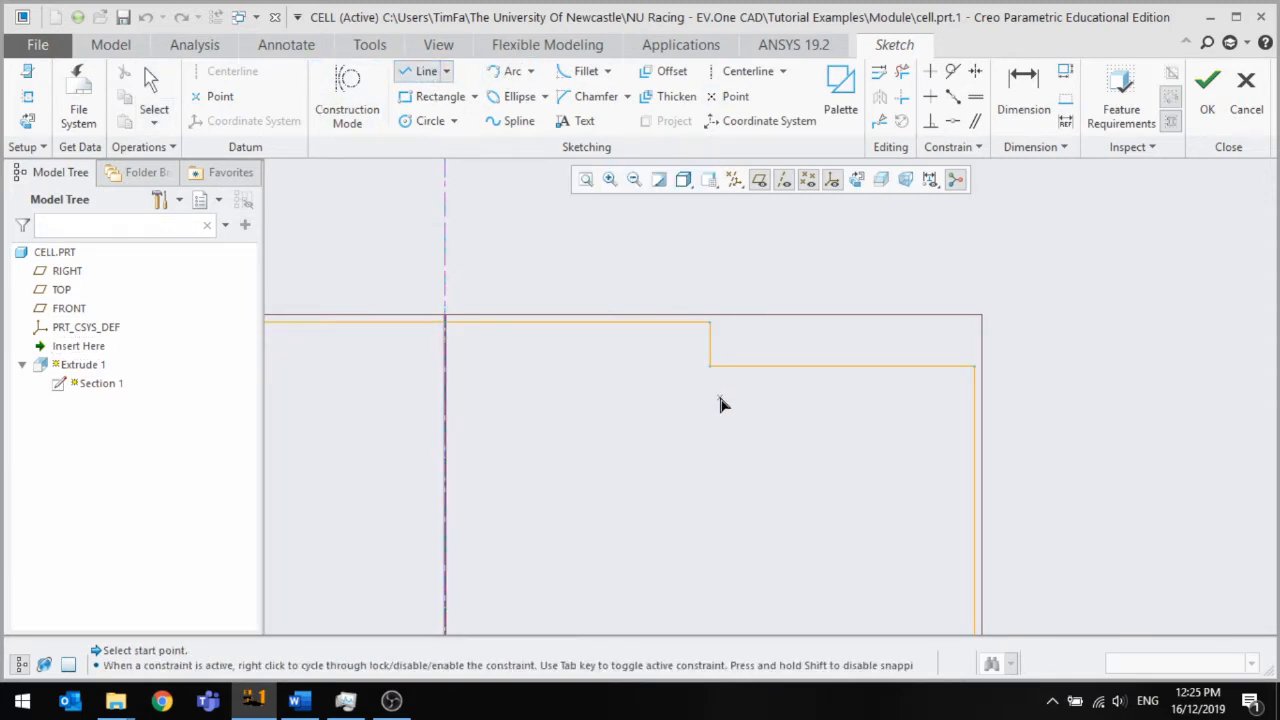
click(710, 322)
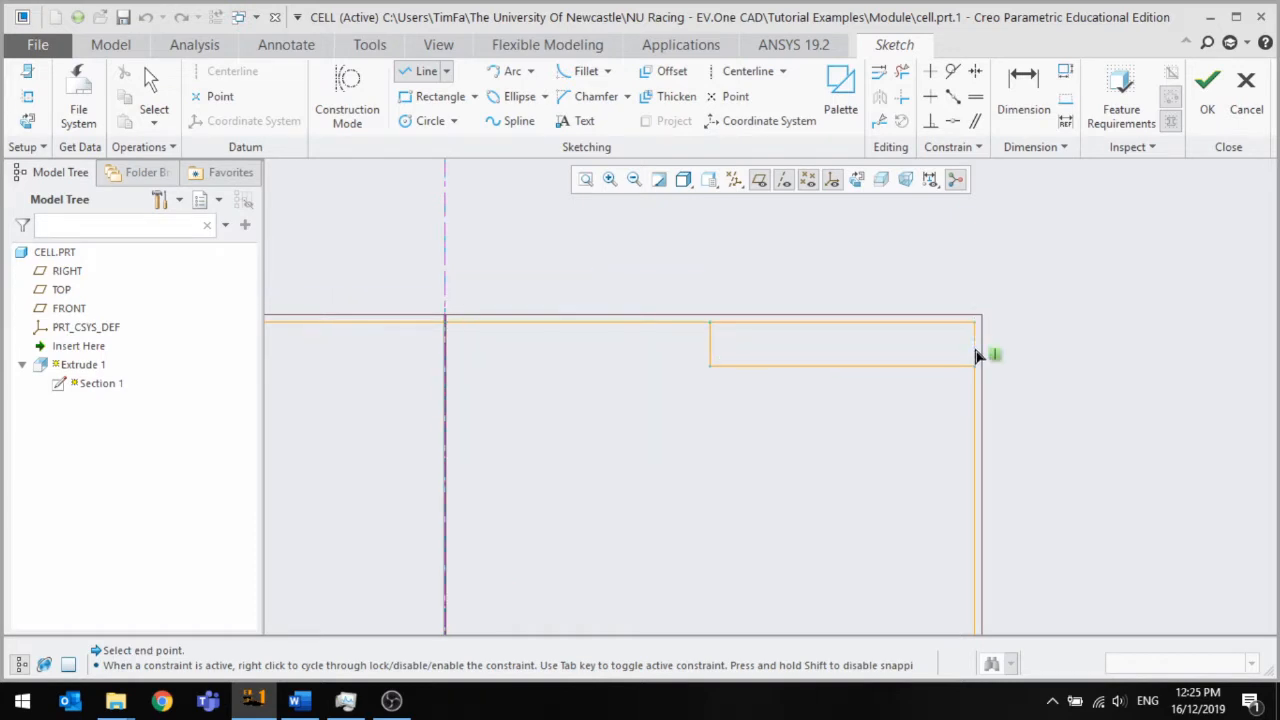
middle_click(1027, 333)
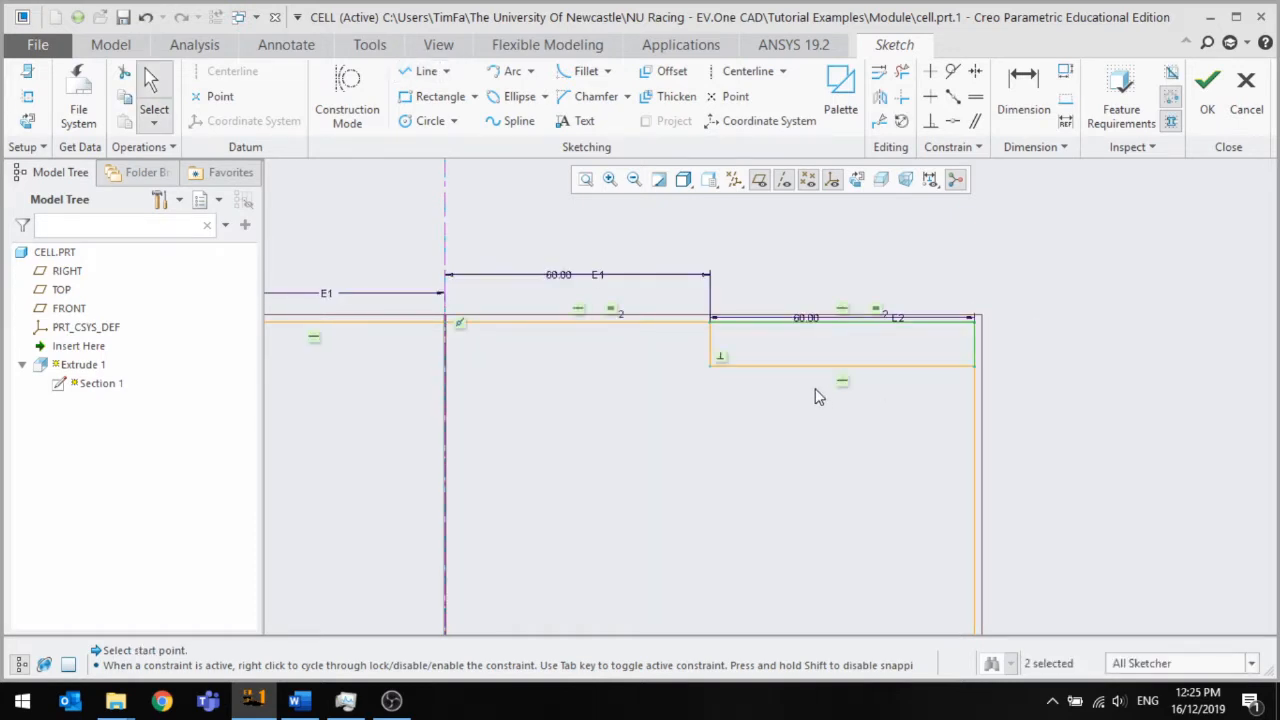
Delete the two original lines of the right notch despite their being referenced by other features
drag(815, 389, 688, 354)
key(Delete)
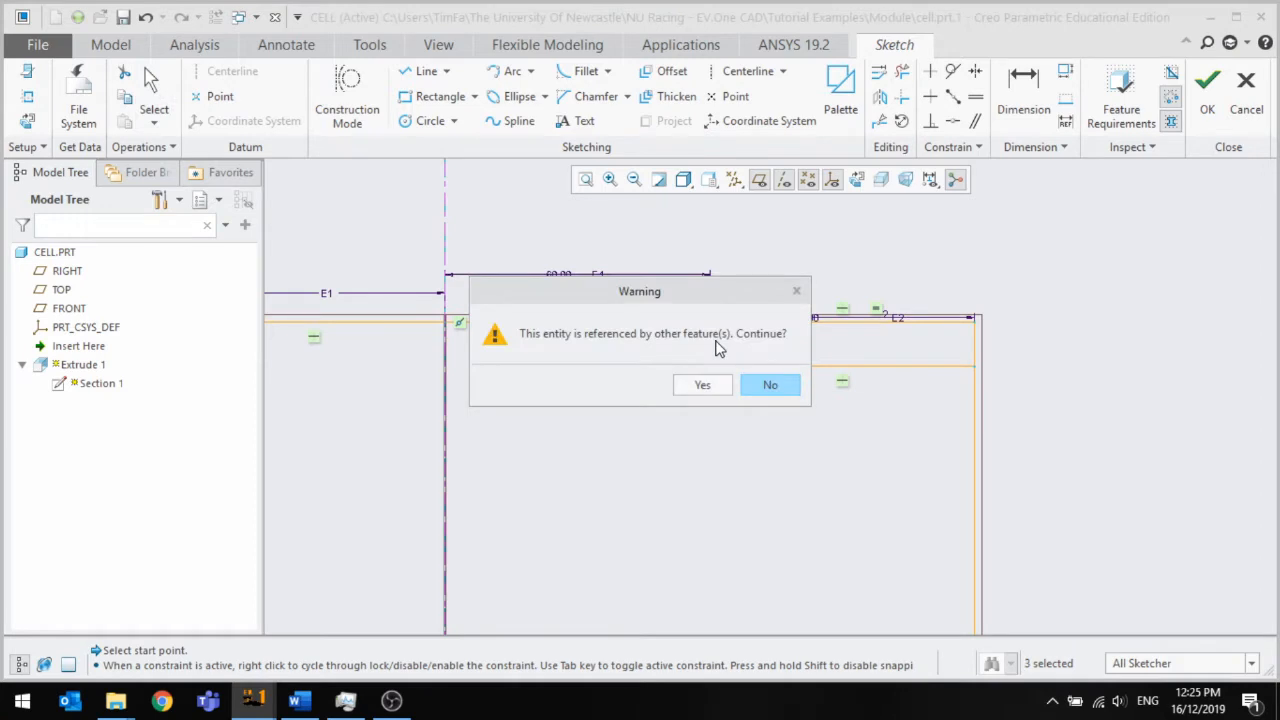
click(688, 390)
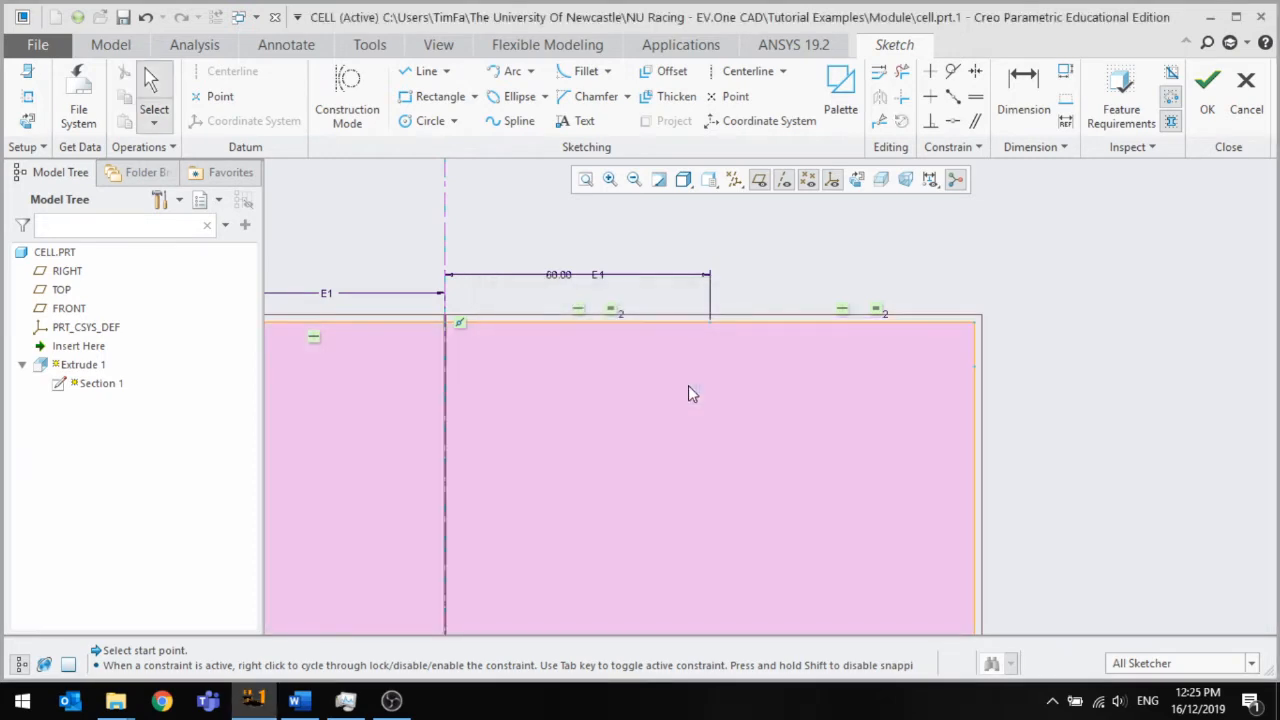
Draw a 60-long horizontal line from the raised edge's left end and a 10-long vertical line down to the outline, squaring off the left notch
scroll(1143, 360, up, 3)
scroll(729, 368, down, 2)
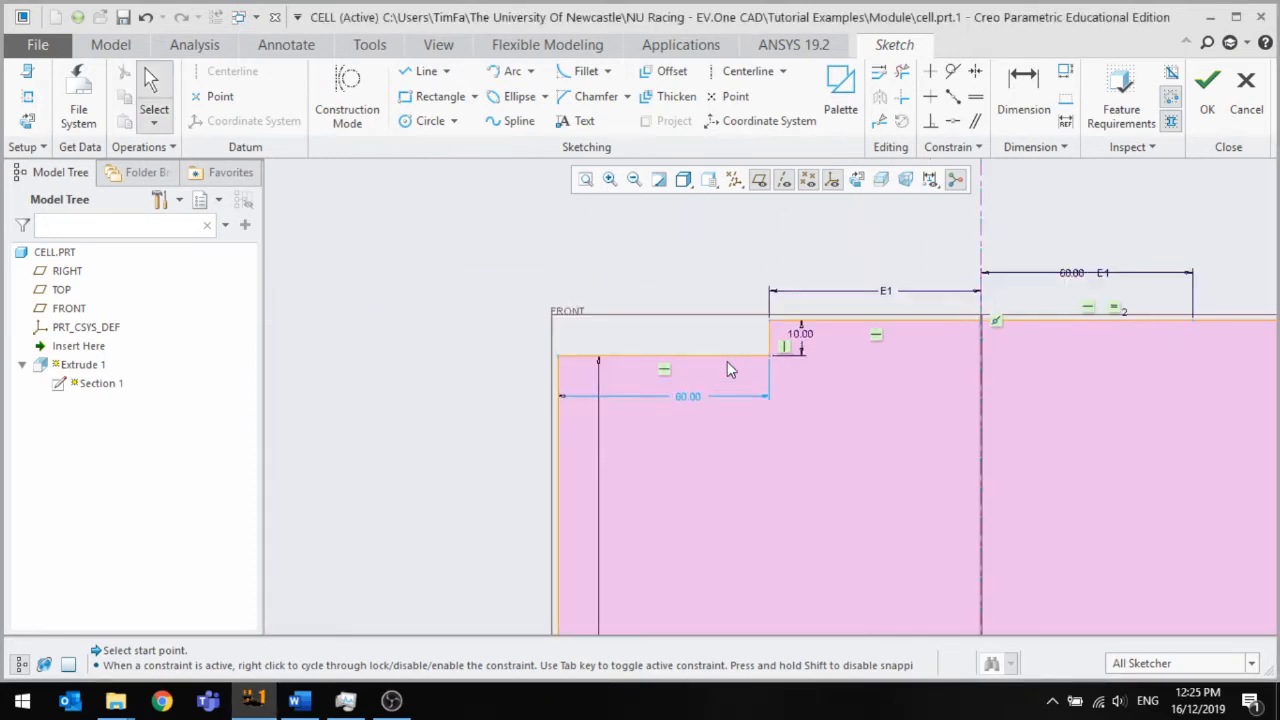
click(420, 71)
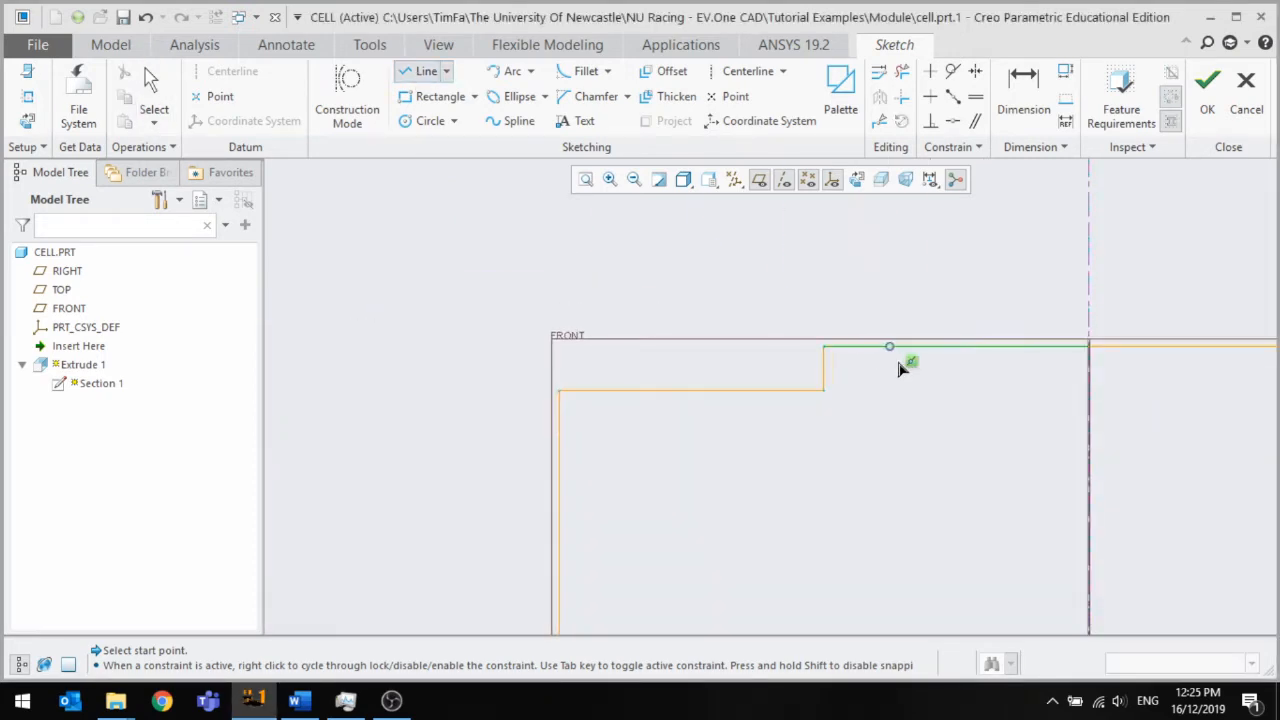
click(824, 347)
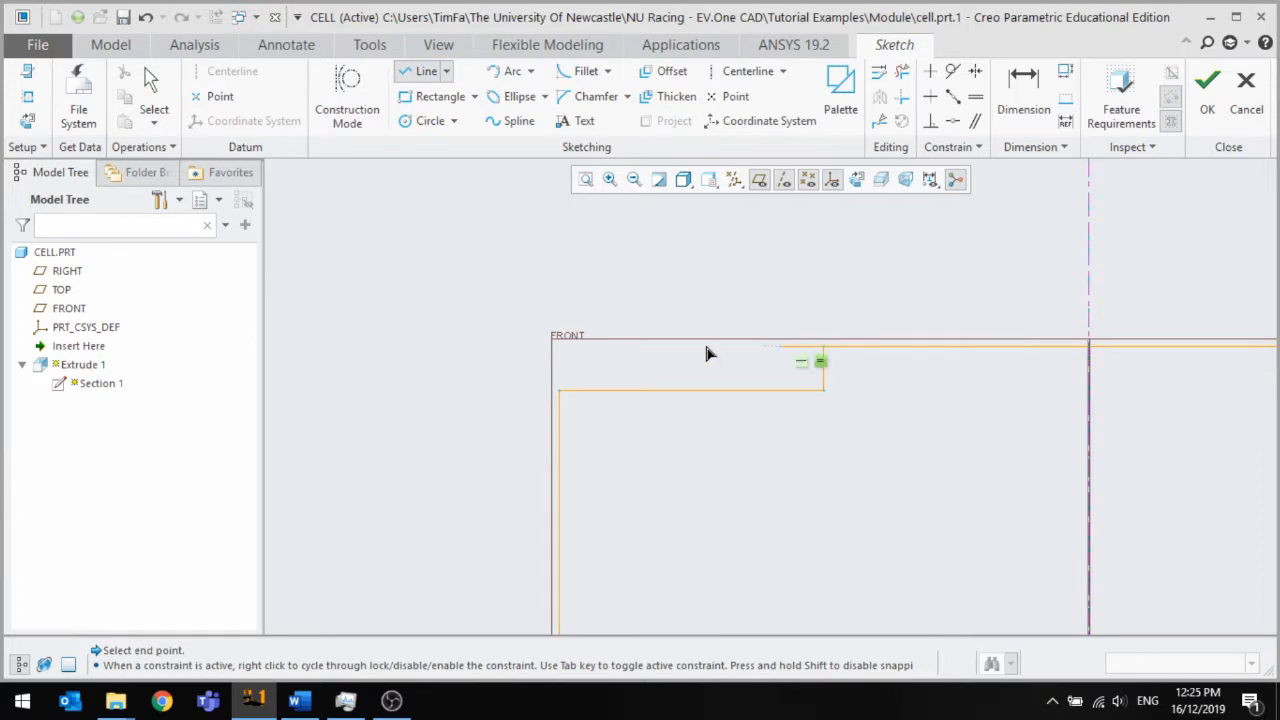
click(557, 347)
middle_click(890, 443)
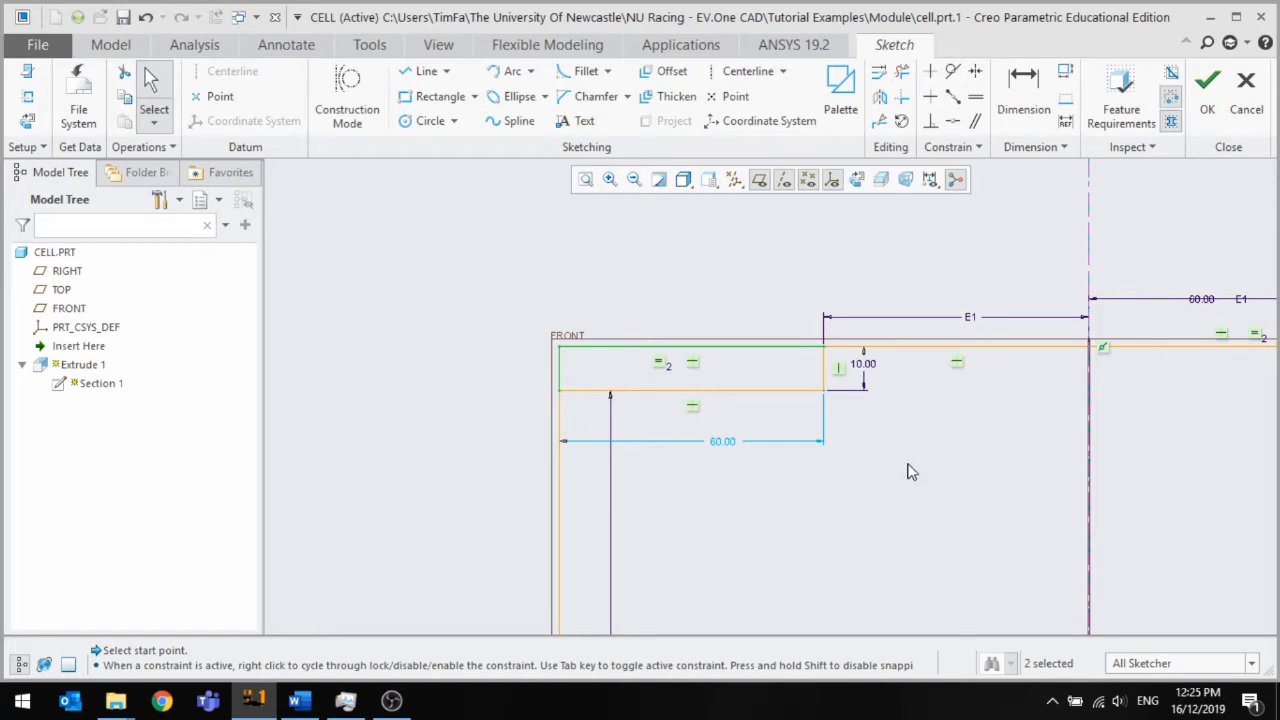
Delete the two original lines of the left notch despite feature references, and accept the sketch to regenerate the part
mouse_move(906, 463)
mouse_down()
mouse_move(728, 383)
mouse_move(647, 376)
mouse_up()
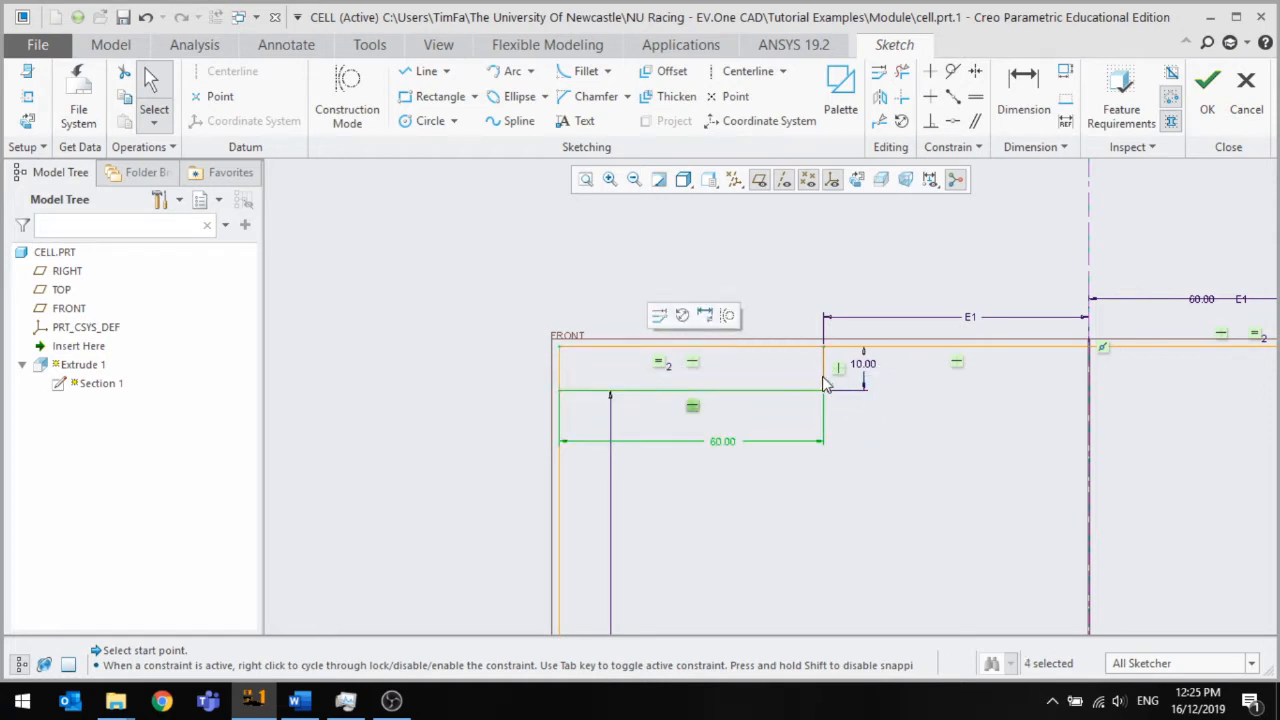
scroll(826, 384, up, 3)
scroll(806, 437, down, 3)
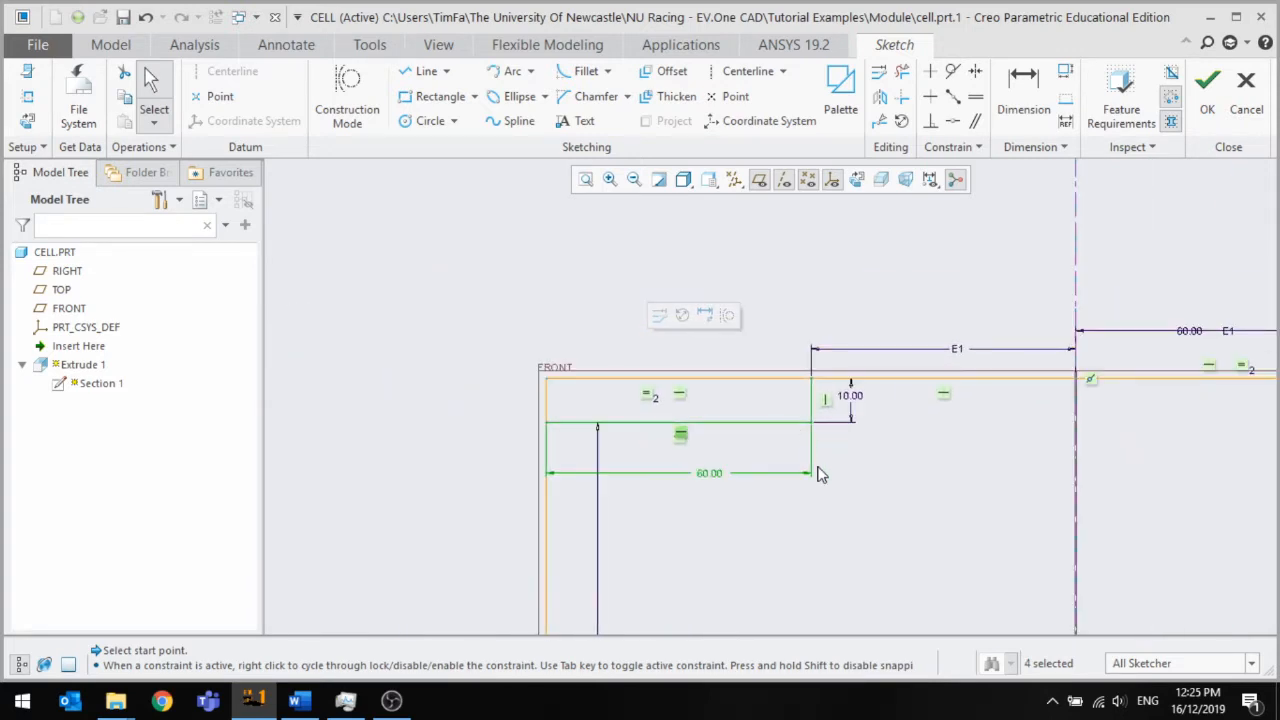
key(Delete)
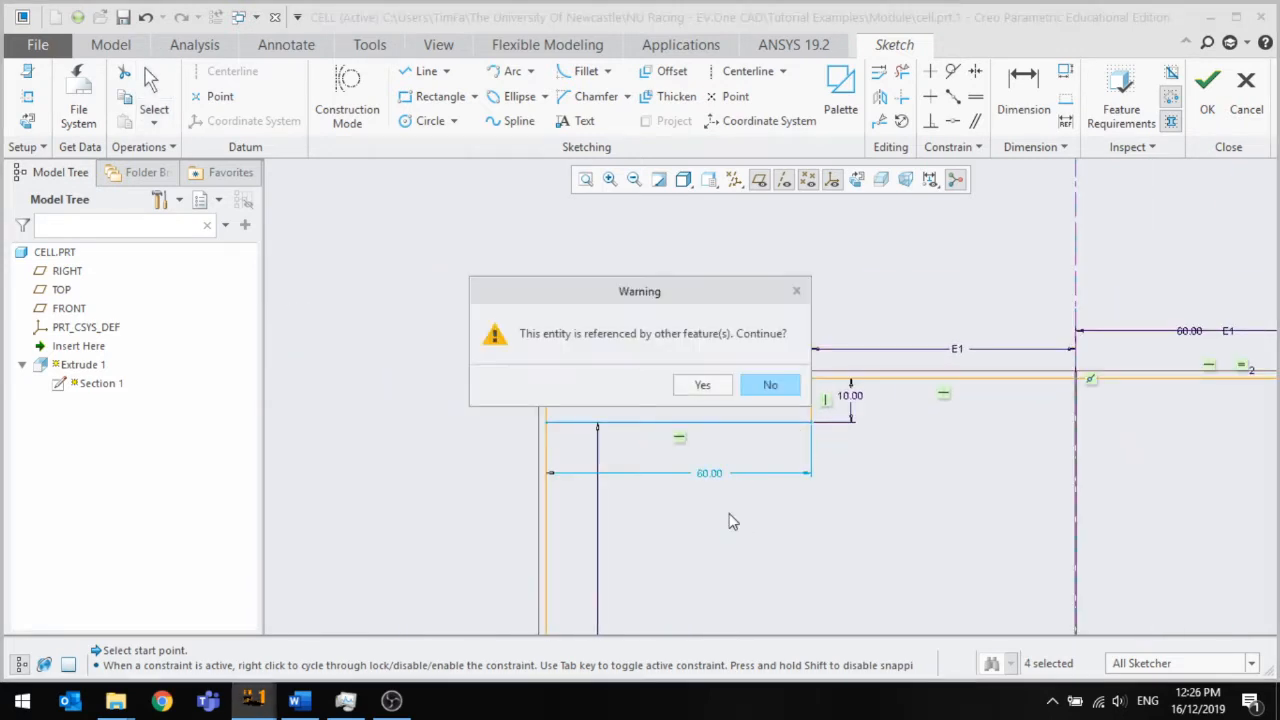
click(703, 387)
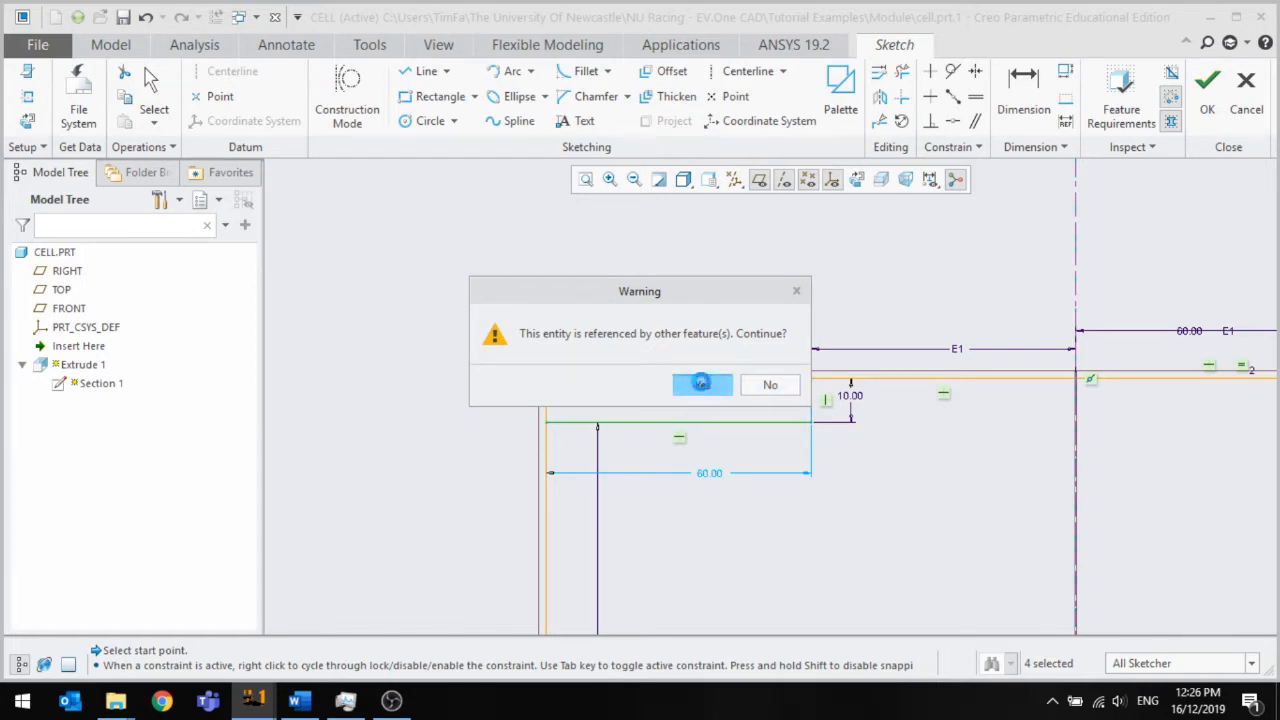
click(1207, 85)
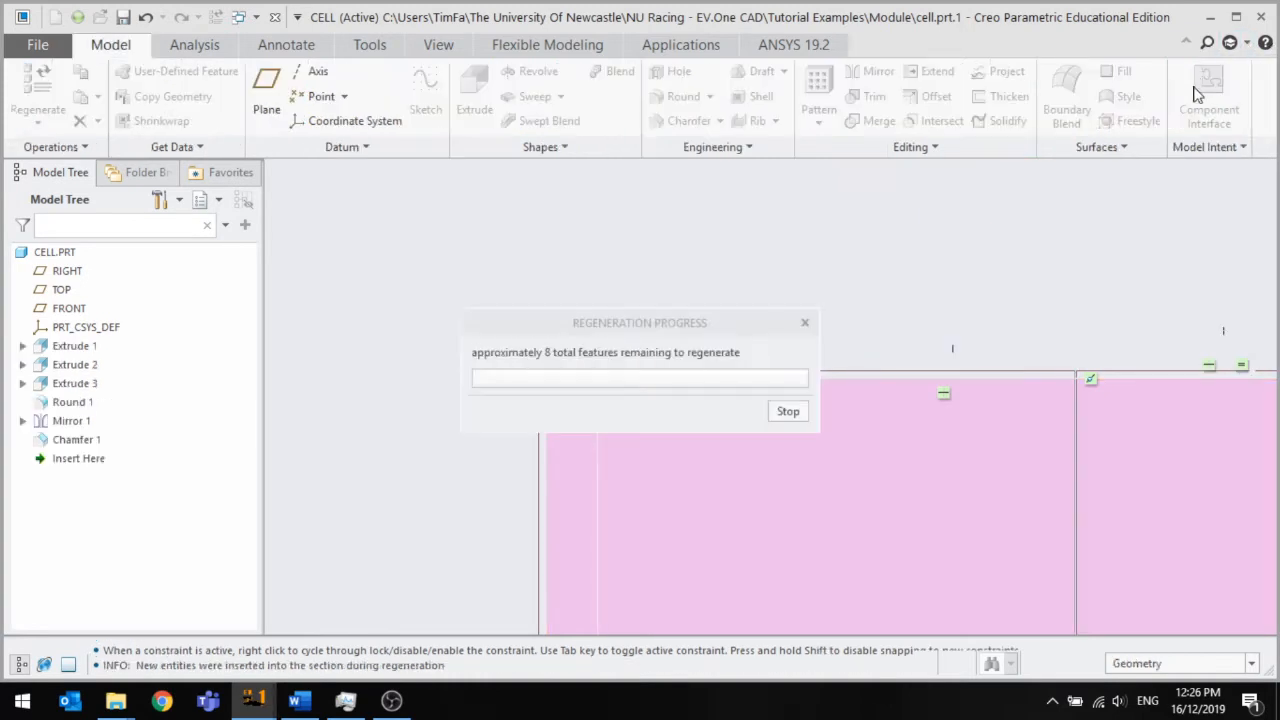
click(714, 391)
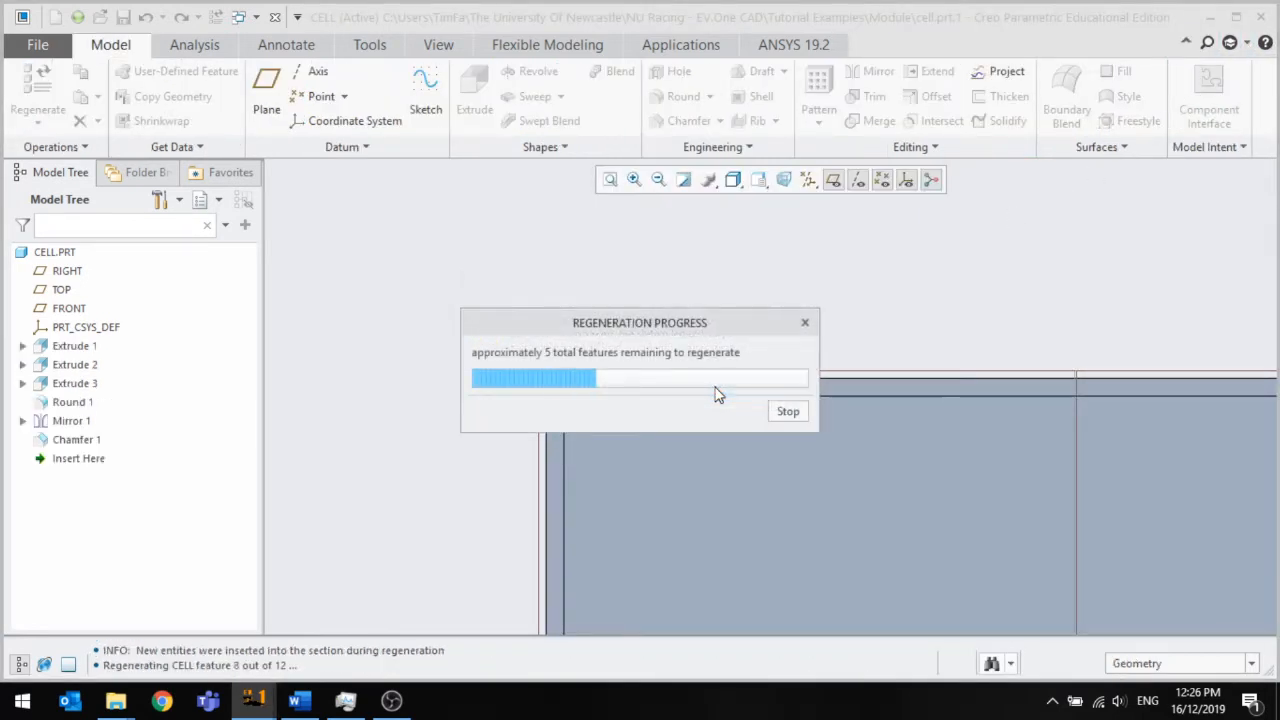
Inspect the reshaped upper edge and check Round 1, Mirror 1 and its mirrored Round 1 (2) in the model tree
middle_drag(702, 322, 757, 358)
scroll(673, 361, up, 5)
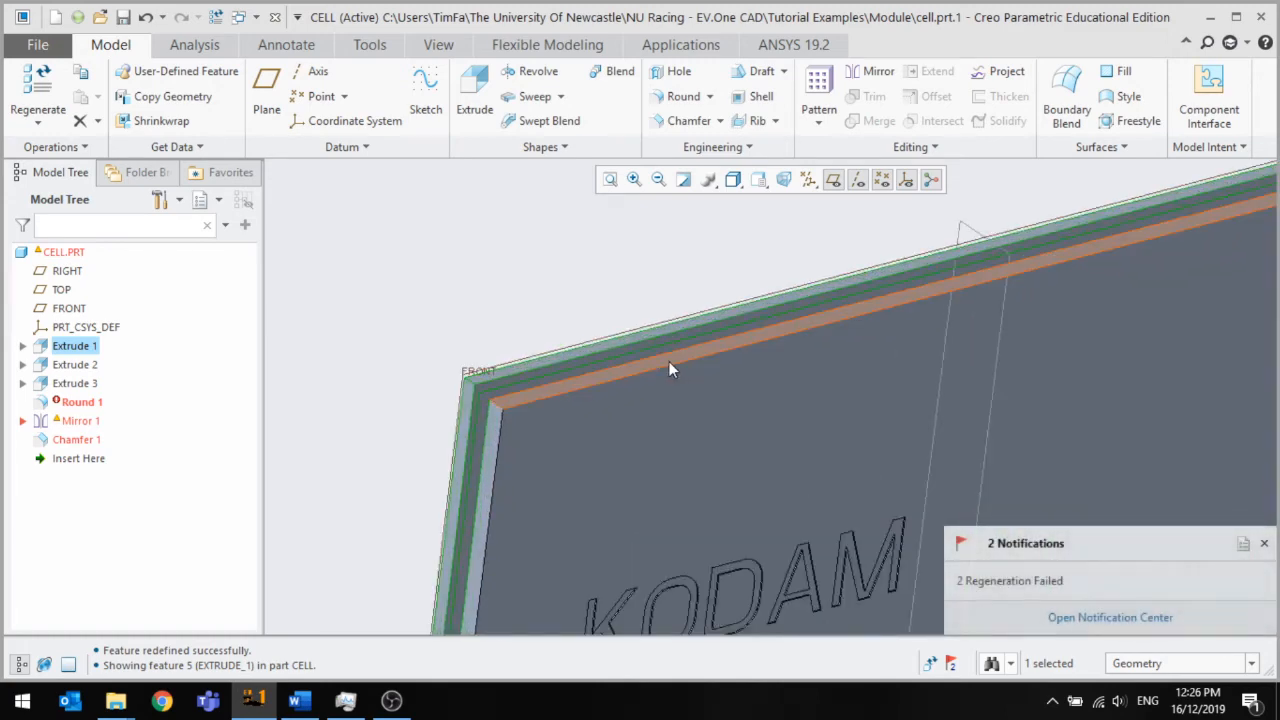
middle_drag(670, 361, 648, 358)
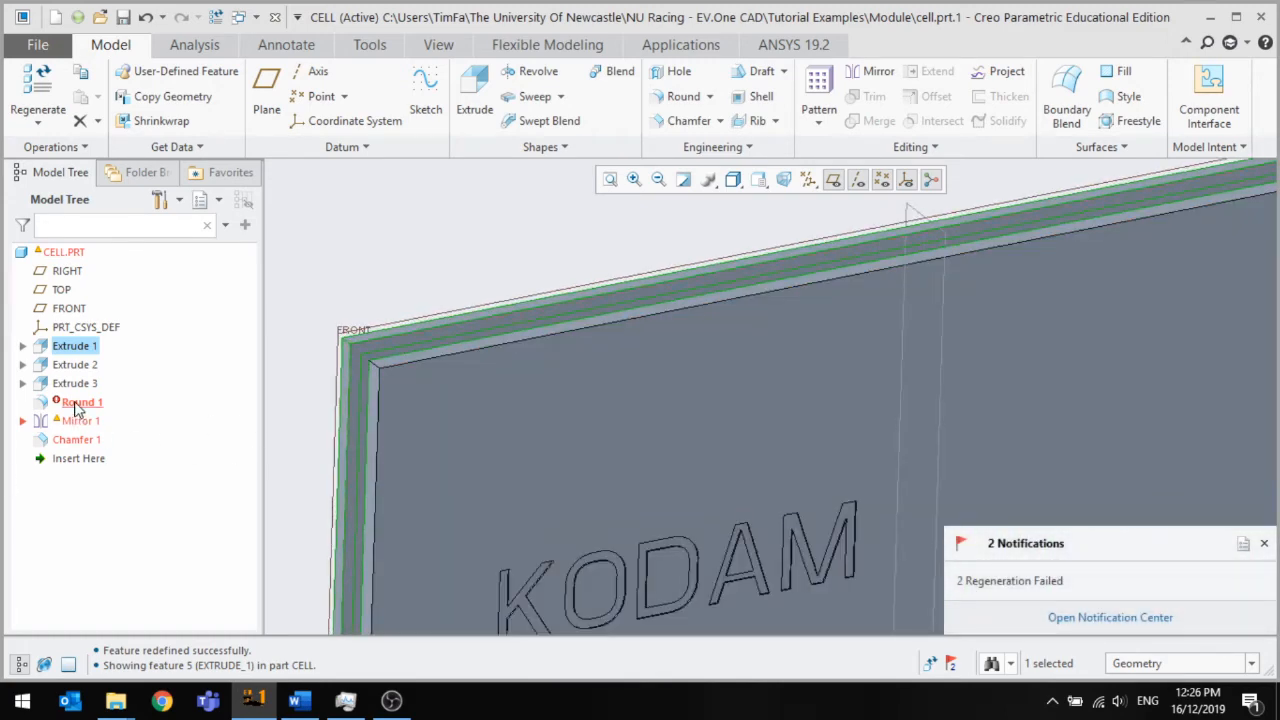
click(77, 403)
click(80, 421)
scroll(493, 395, down, 2)
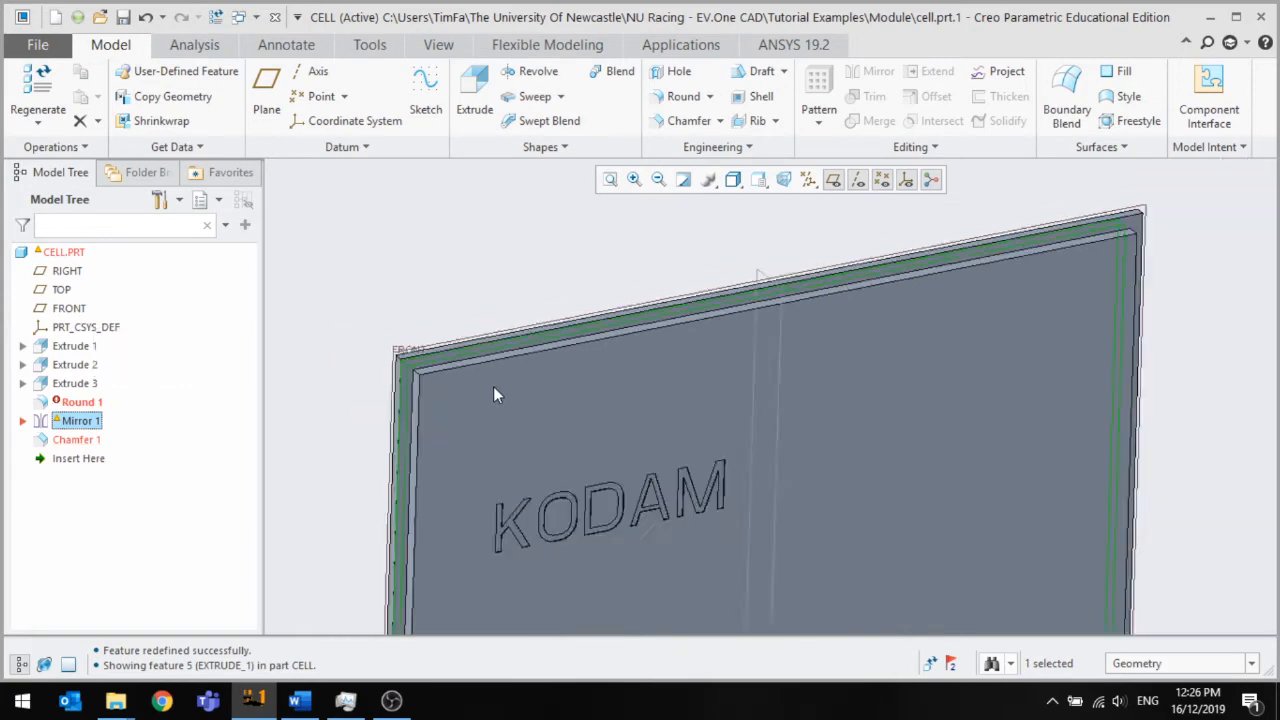
middle_drag(493, 395, 583, 421)
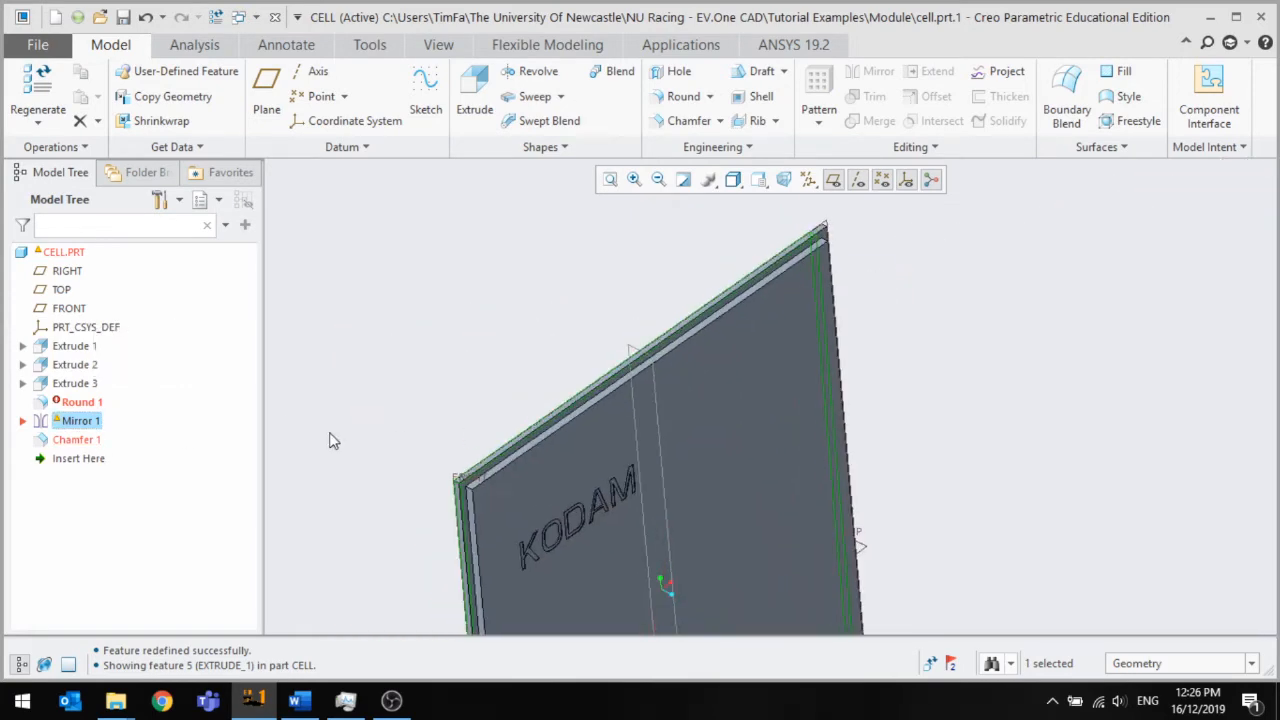
click(21, 421)
click(110, 460)
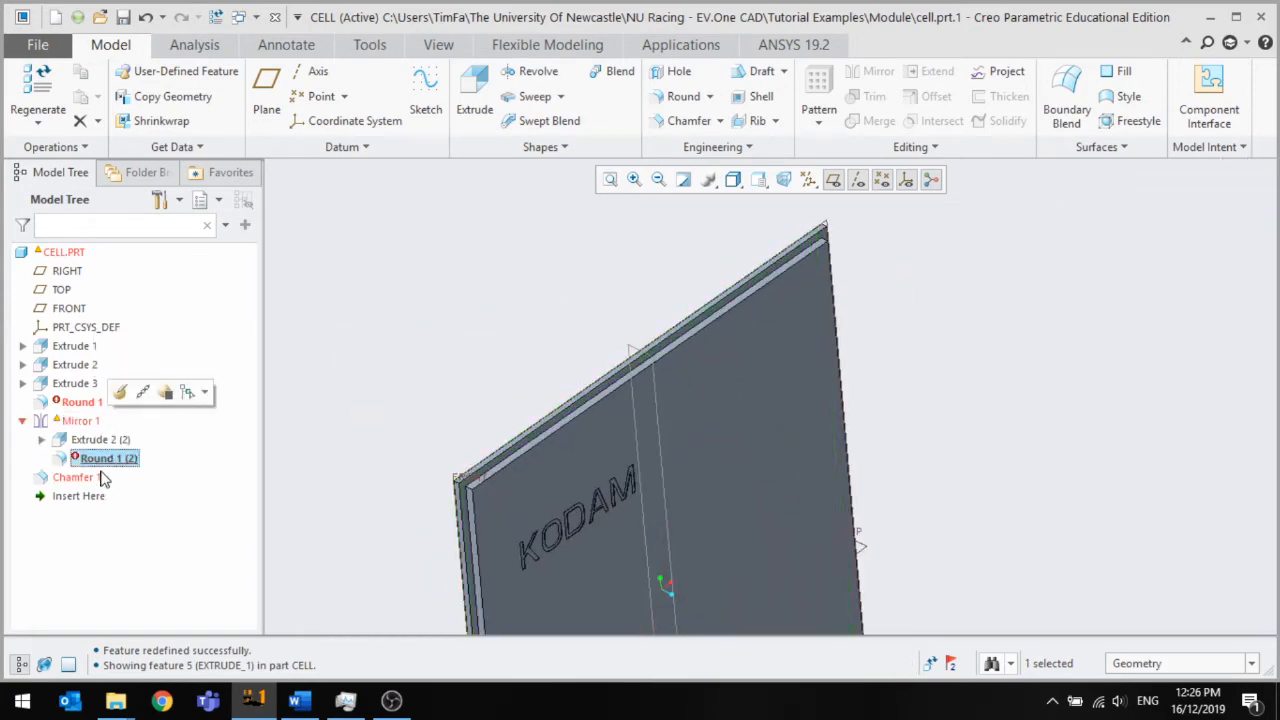
Delete Round 1, Mirror 1 with its mirrored features, and Chamfer 1 from the cell part
click(96, 478)
ctrl+click(100, 460)
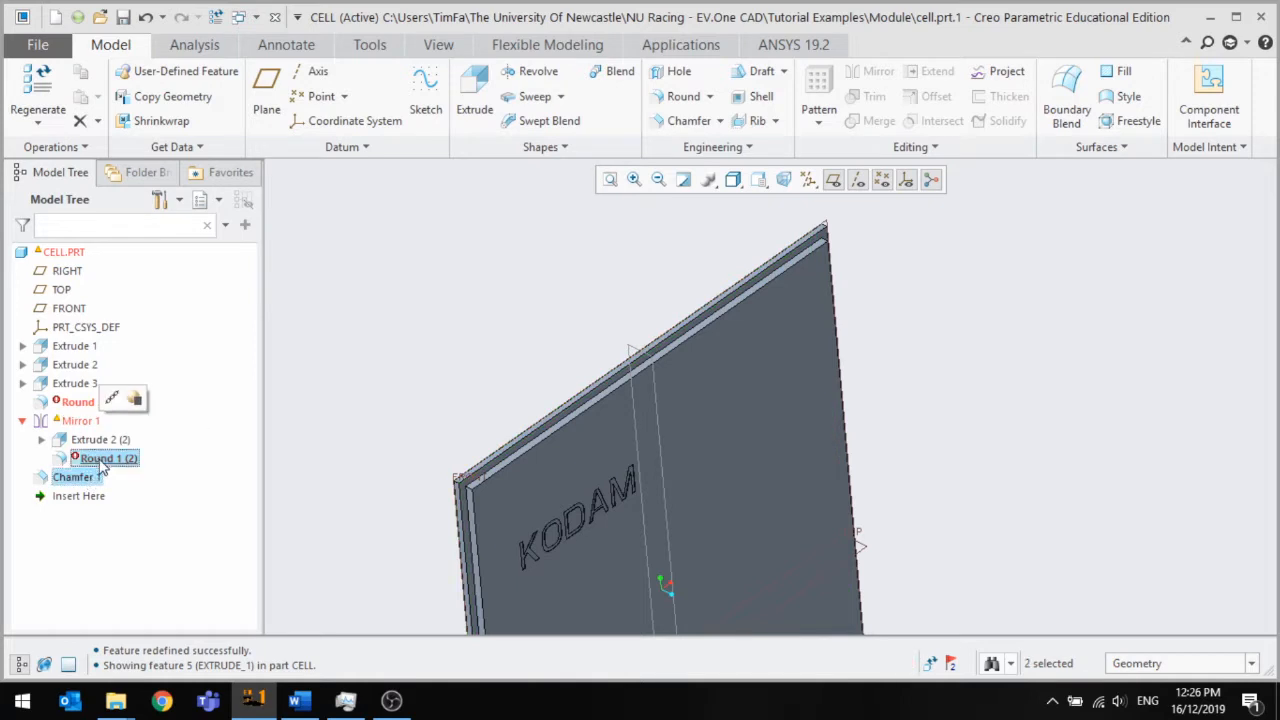
ctrl+click(82, 421)
ctrl+click(80, 402)
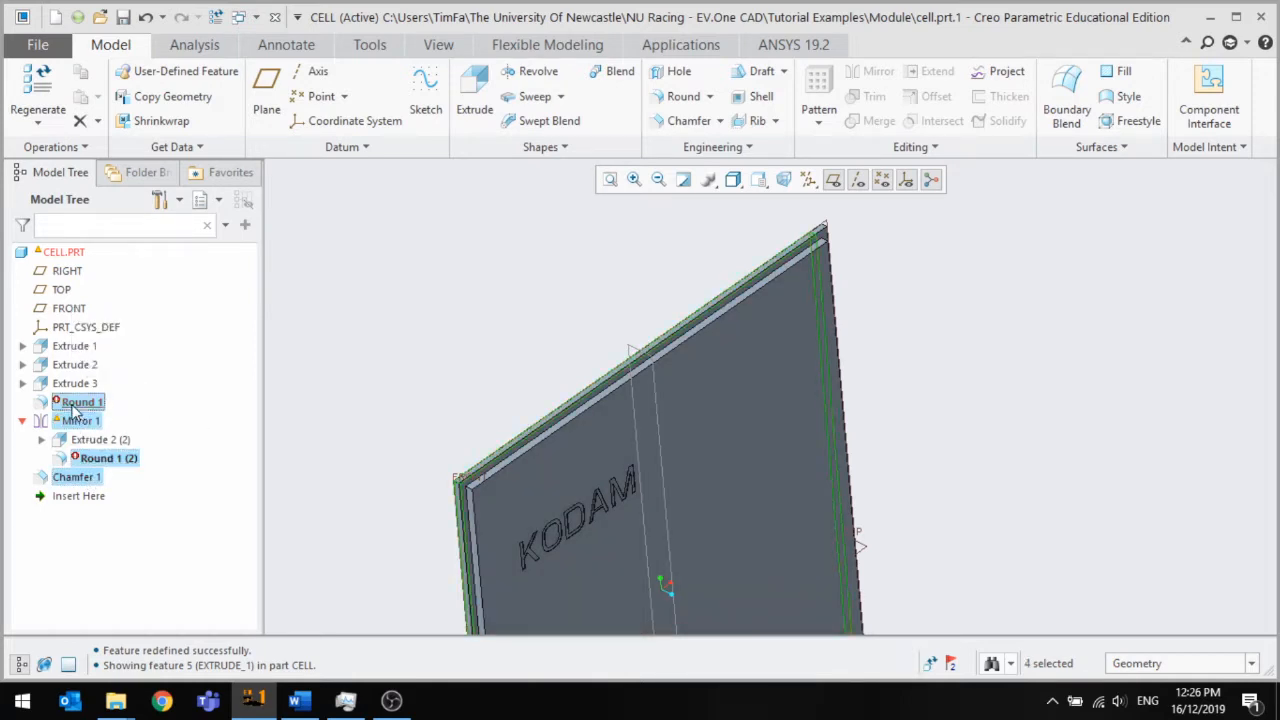
right_click(80, 403)
click(118, 445)
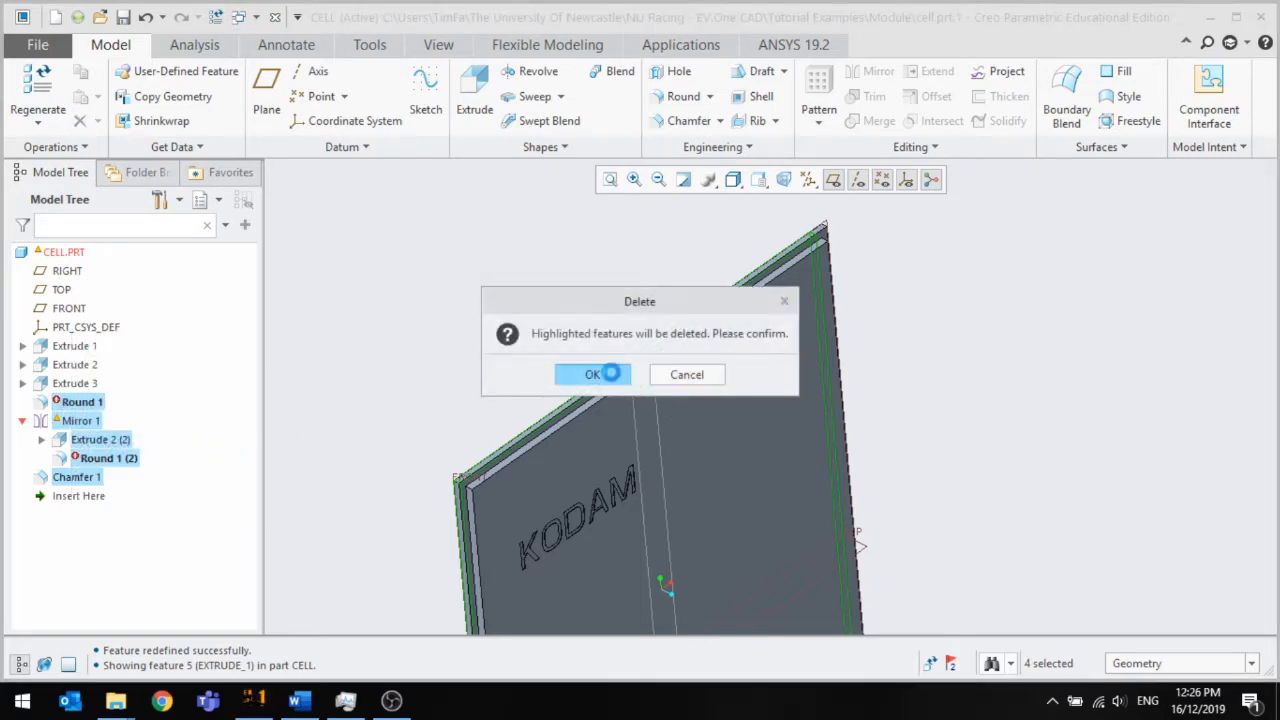
click(592, 374)
Create a 5.00 round set on the upper, left and right edges of the raised panel carrying the KODAM text
middle_drag(549, 354, 507, 326)
middle_drag(683, 480, 641, 331)
middle_drag(489, 256, 424, 256)
scroll(531, 367, down, 4)
scroll(546, 337, up, 3)
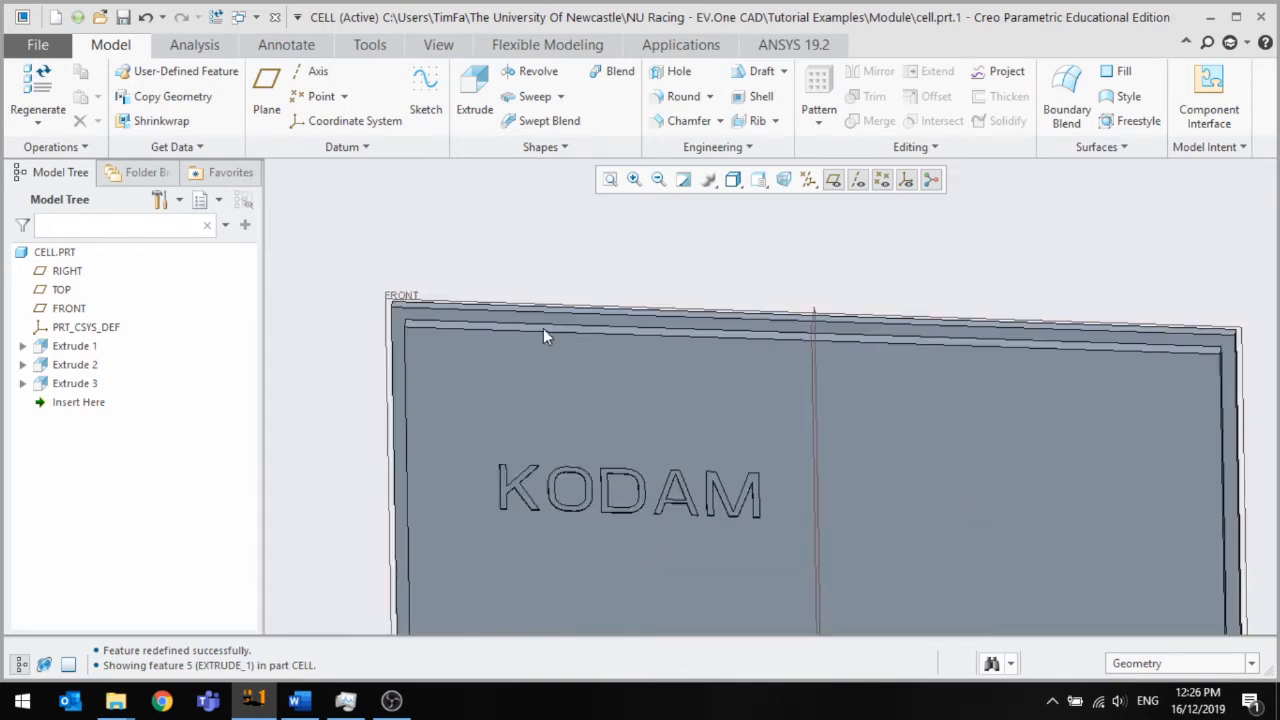
scroll(543, 328, down, 2)
scroll(808, 296, up, 3)
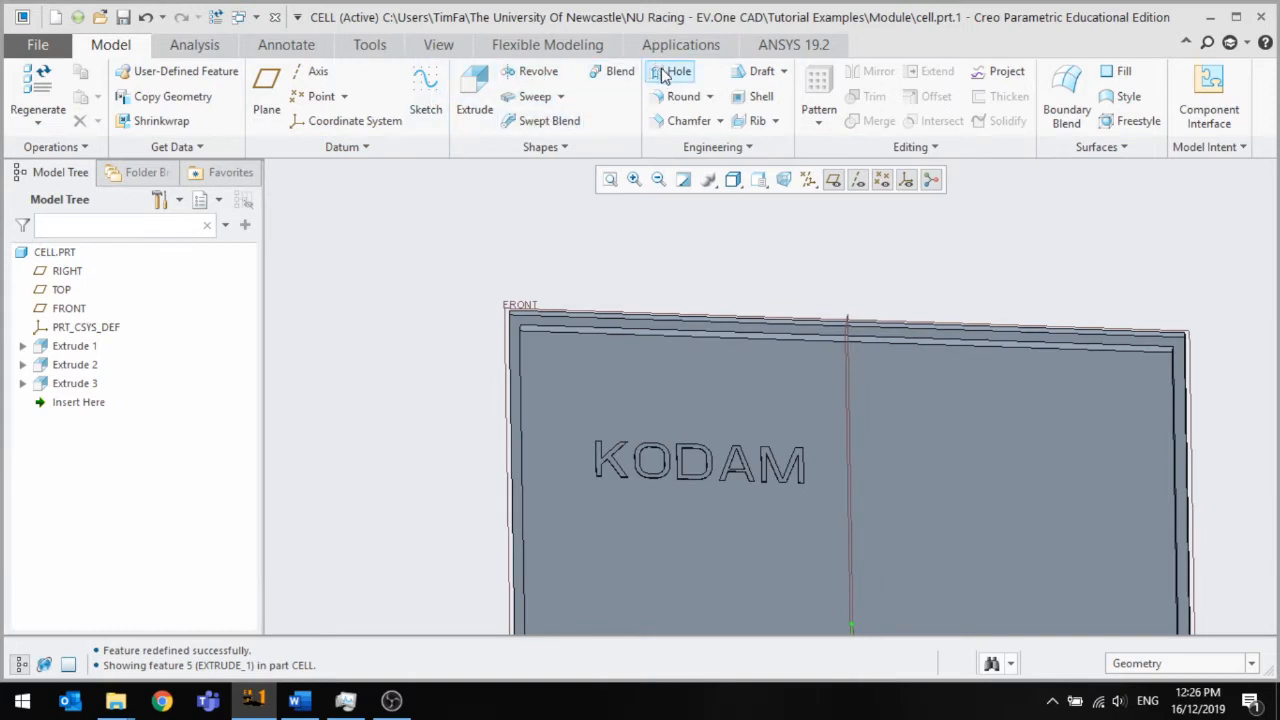
click(683, 96)
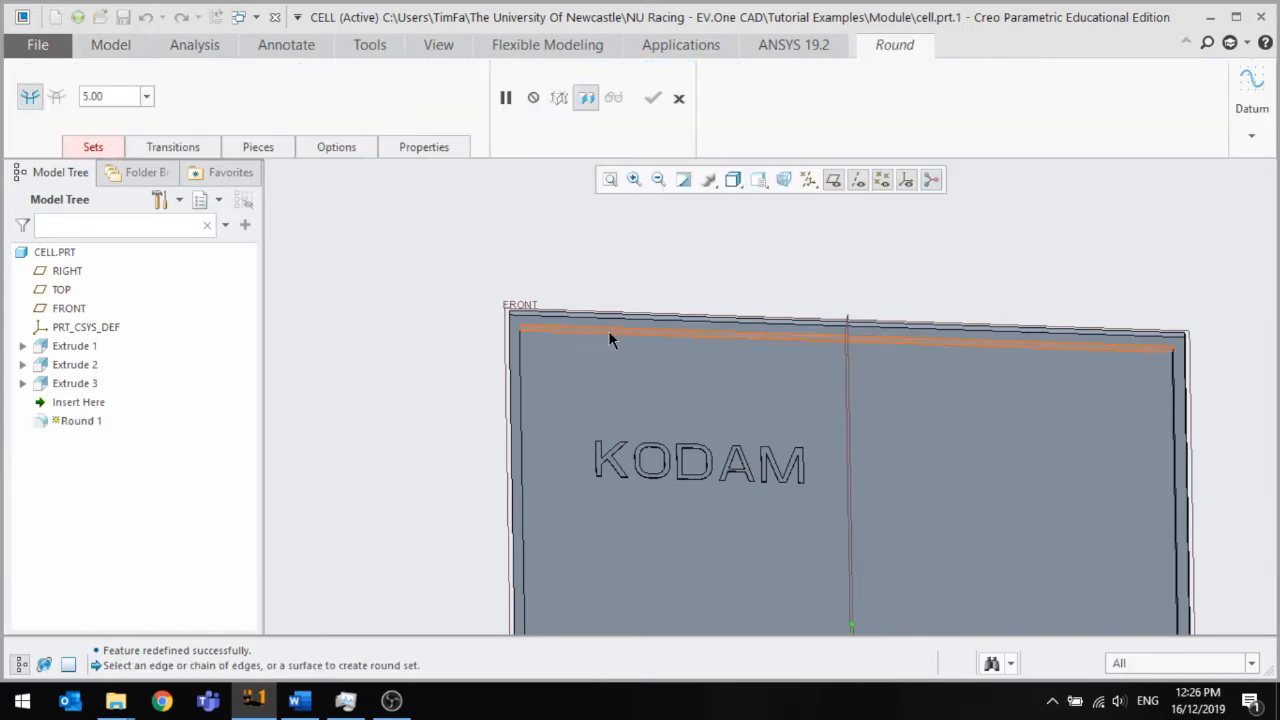
click(594, 340)
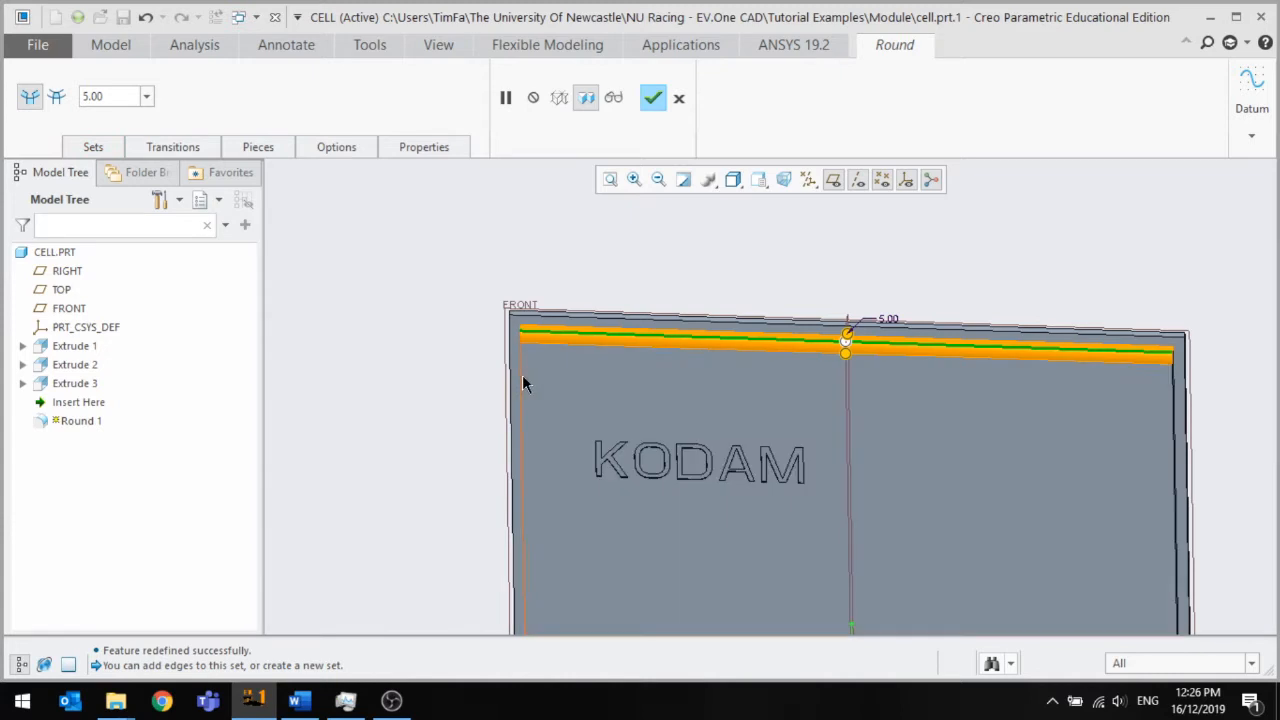
ctrl+click(522, 374)
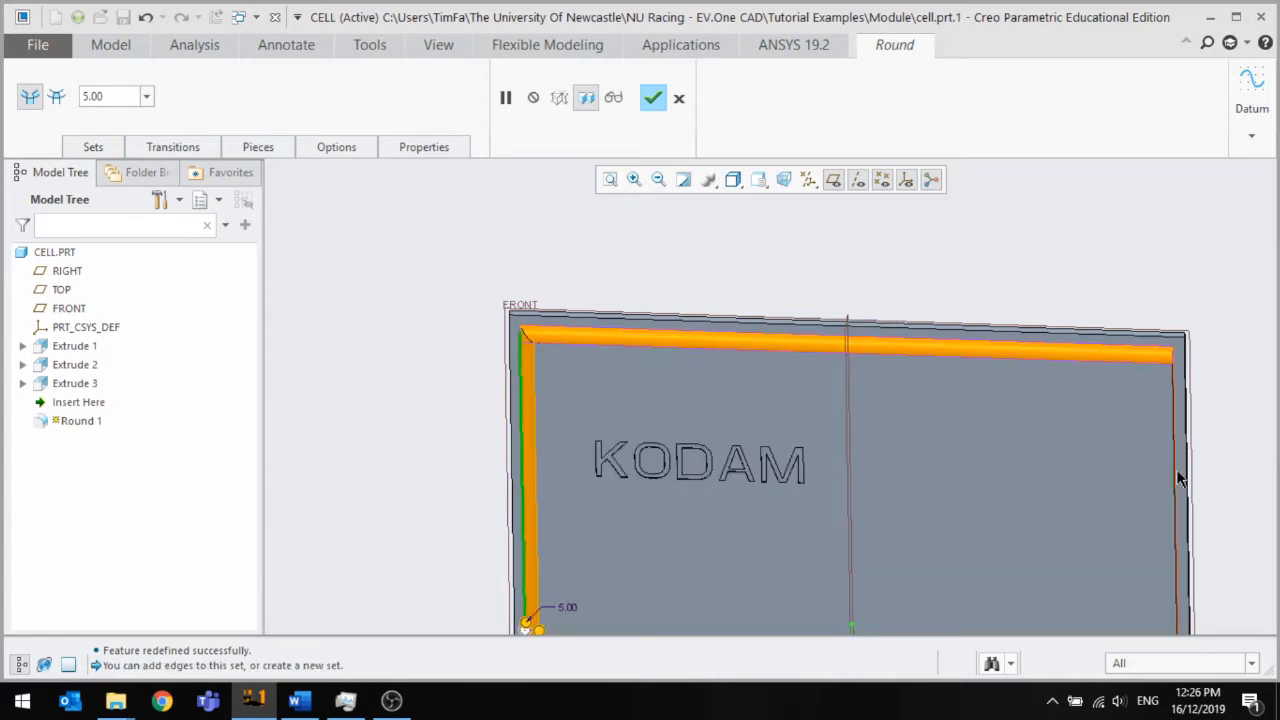
ctrl+click(1180, 470)
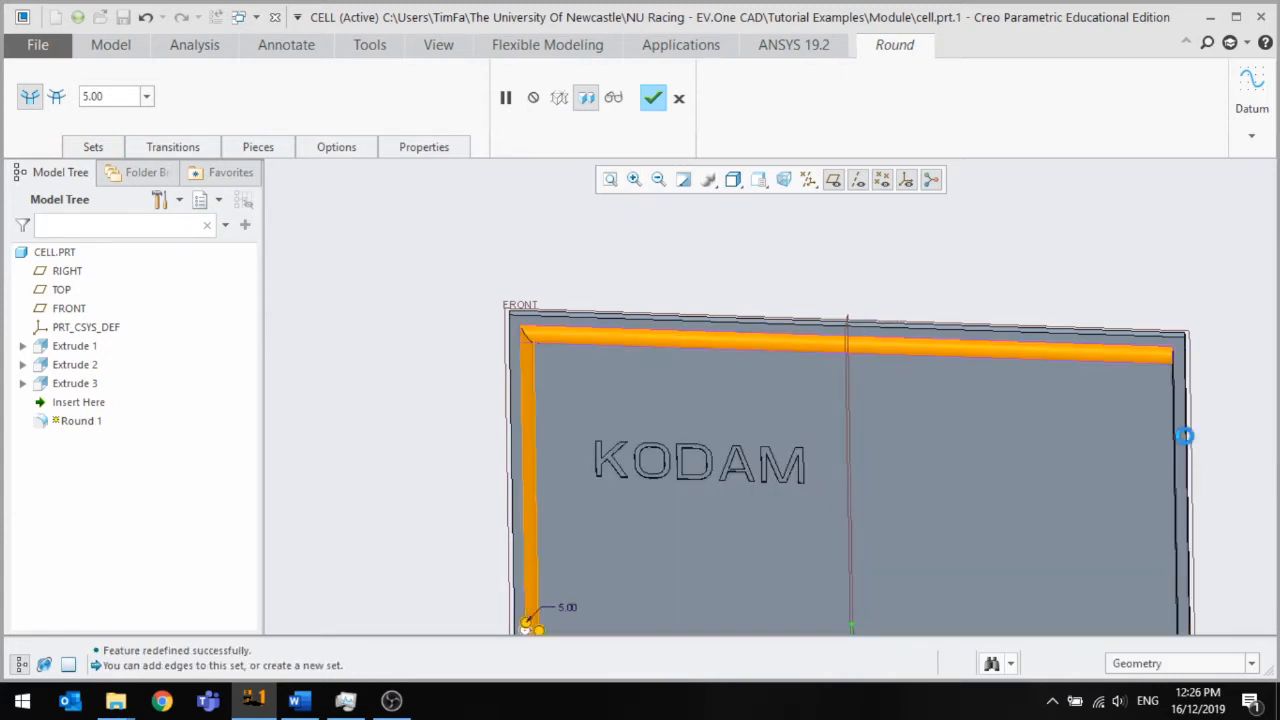
Add the raised panel's lower edge to the 5.00 round set and accept the round
scroll(1183, 440, up, 3)
scroll(1092, 256, up, 5)
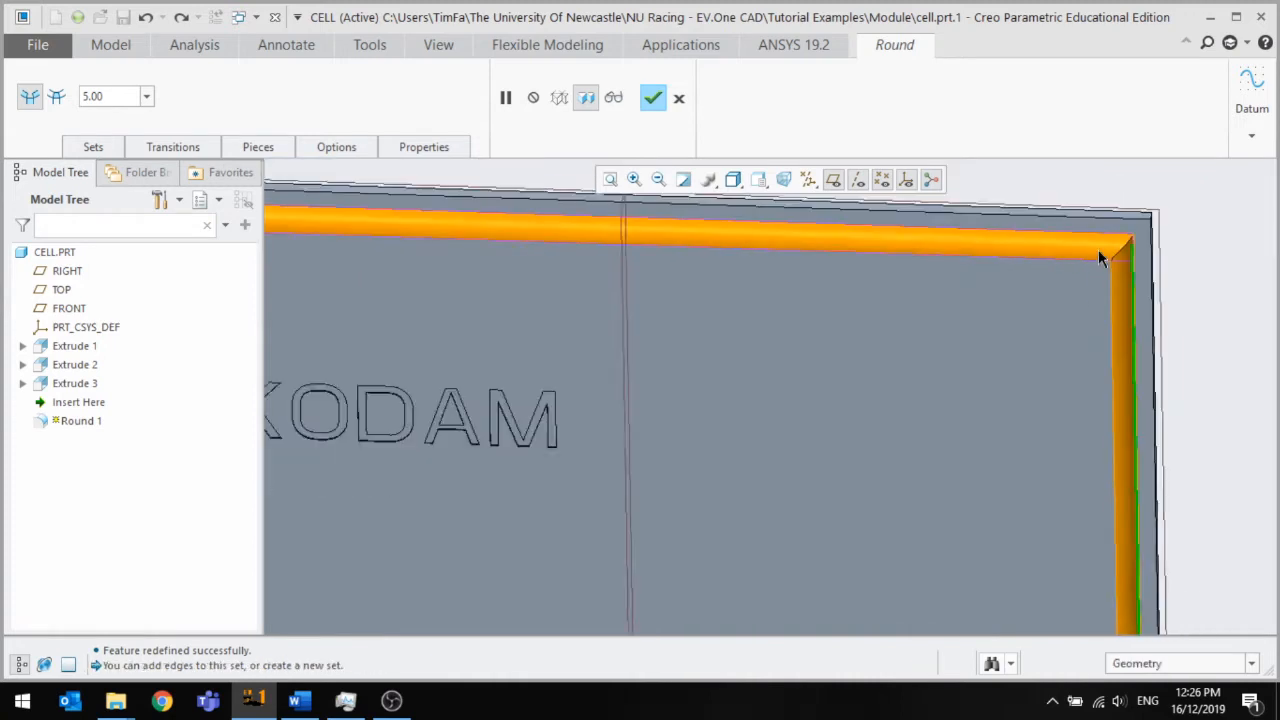
scroll(1061, 445, down, 5)
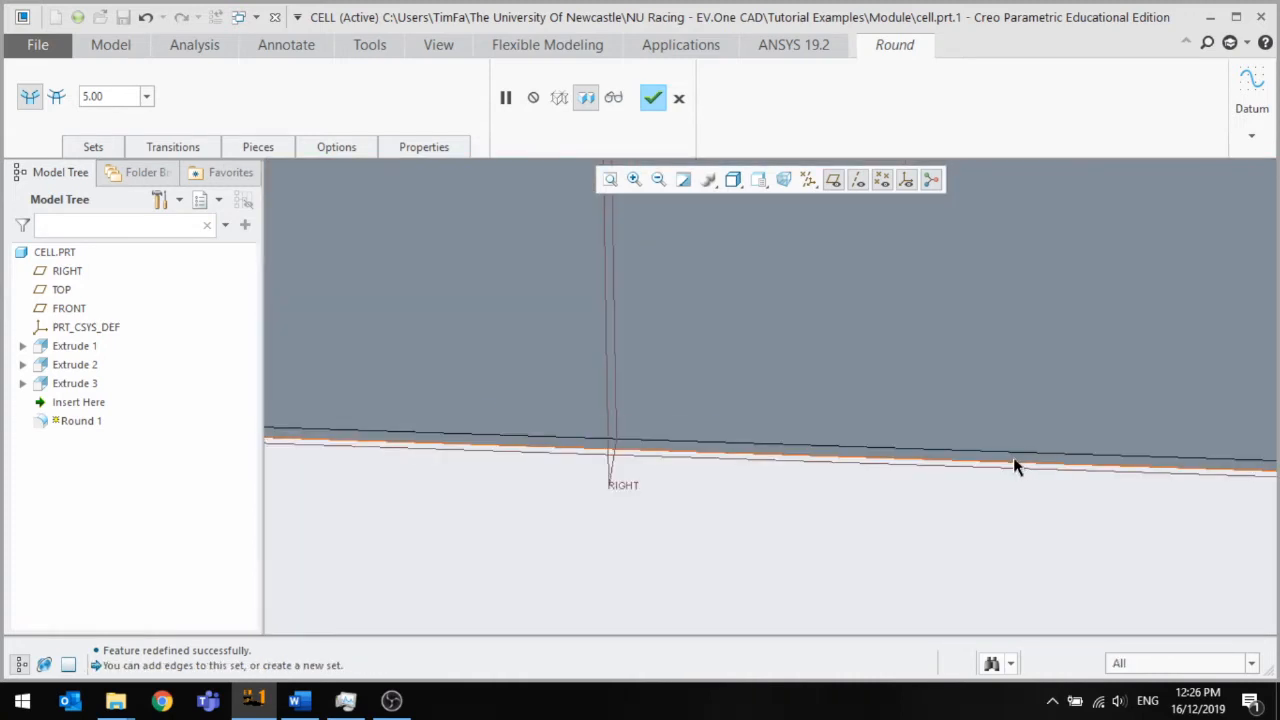
ctrl+click(1014, 454)
scroll(801, 500, up, 2)
scroll(804, 500, up, 4)
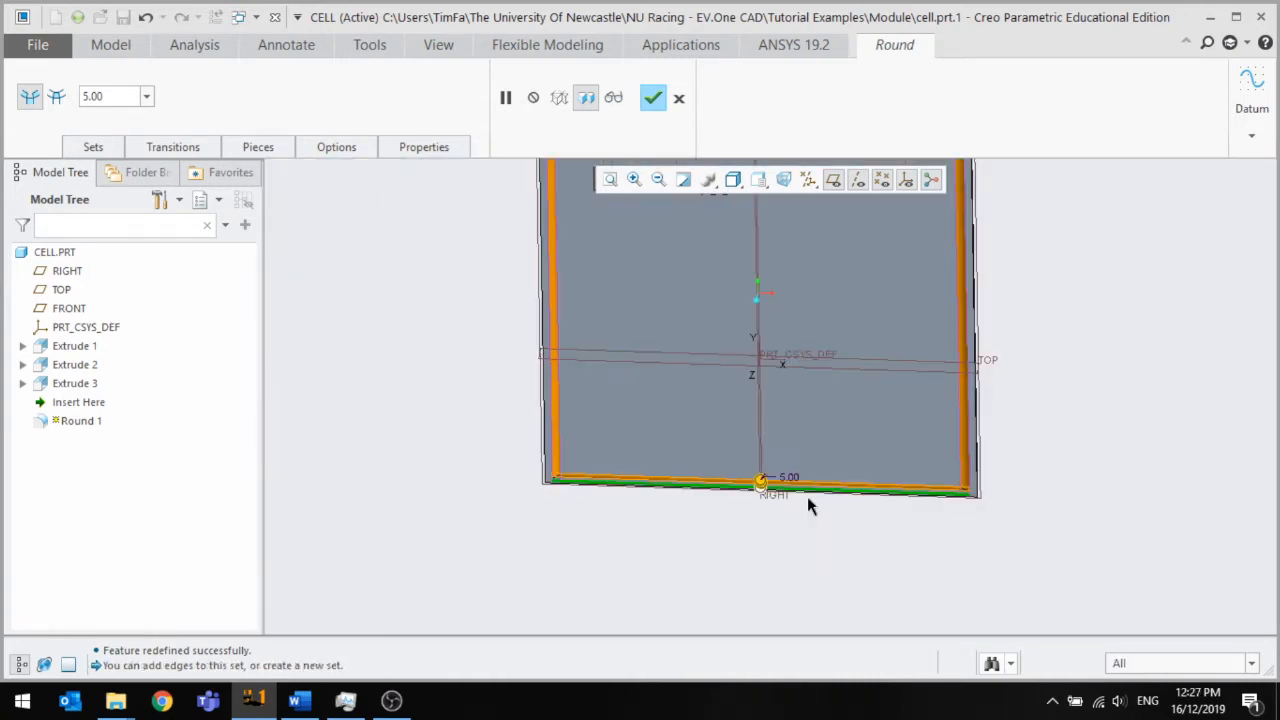
middle_drag(808, 501, 738, 400)
click(652, 97)
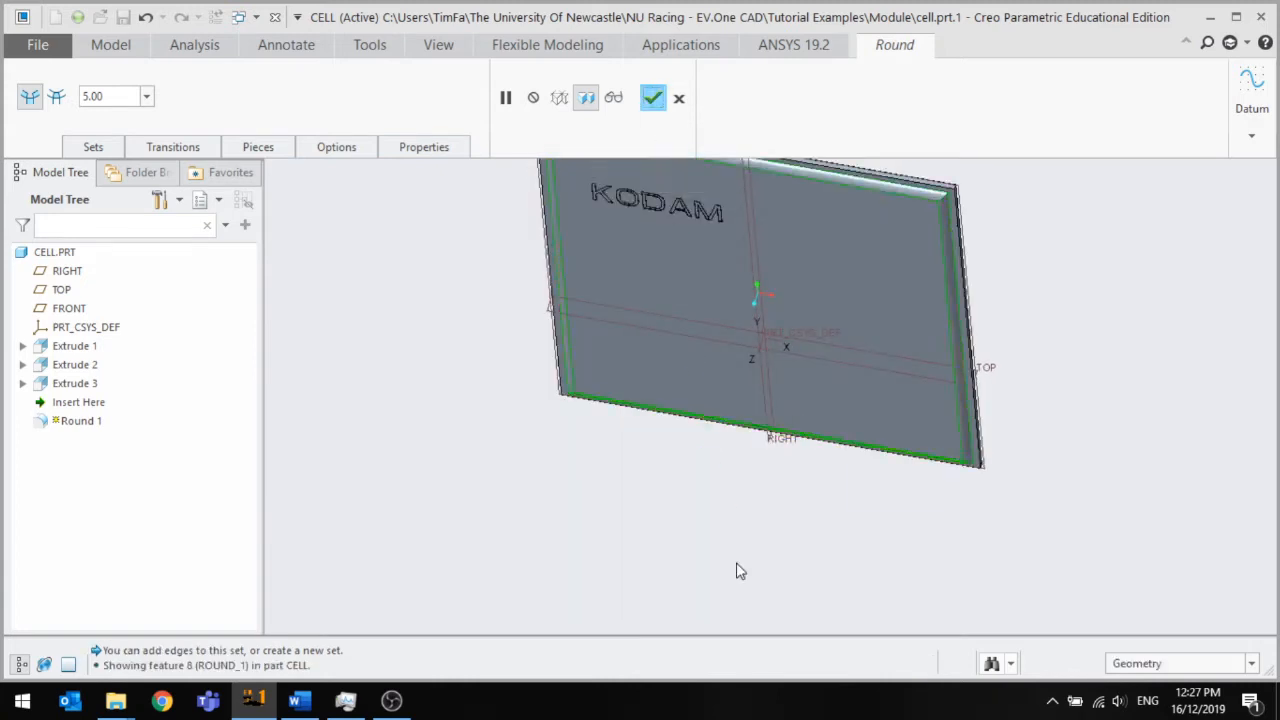
Try to mirror Extrude 2 and Round 1 about the FRONT datum plane
ctrl+click(95, 386)
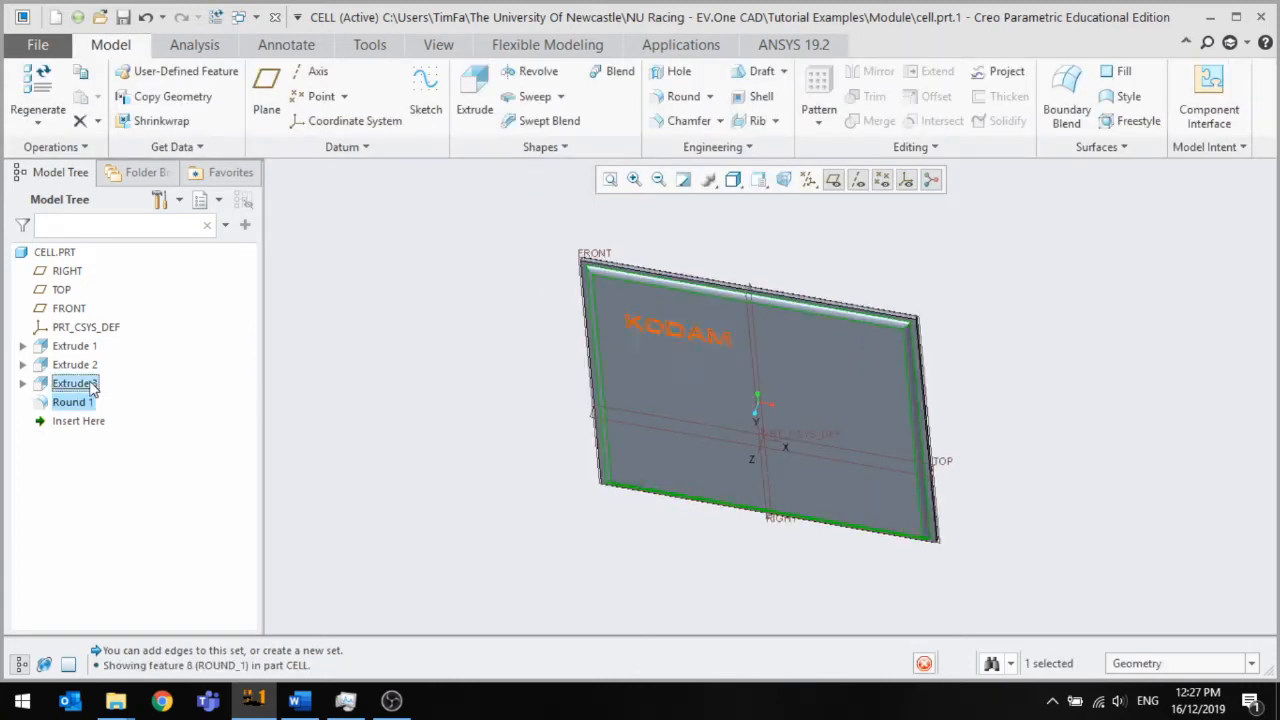
click(75, 365)
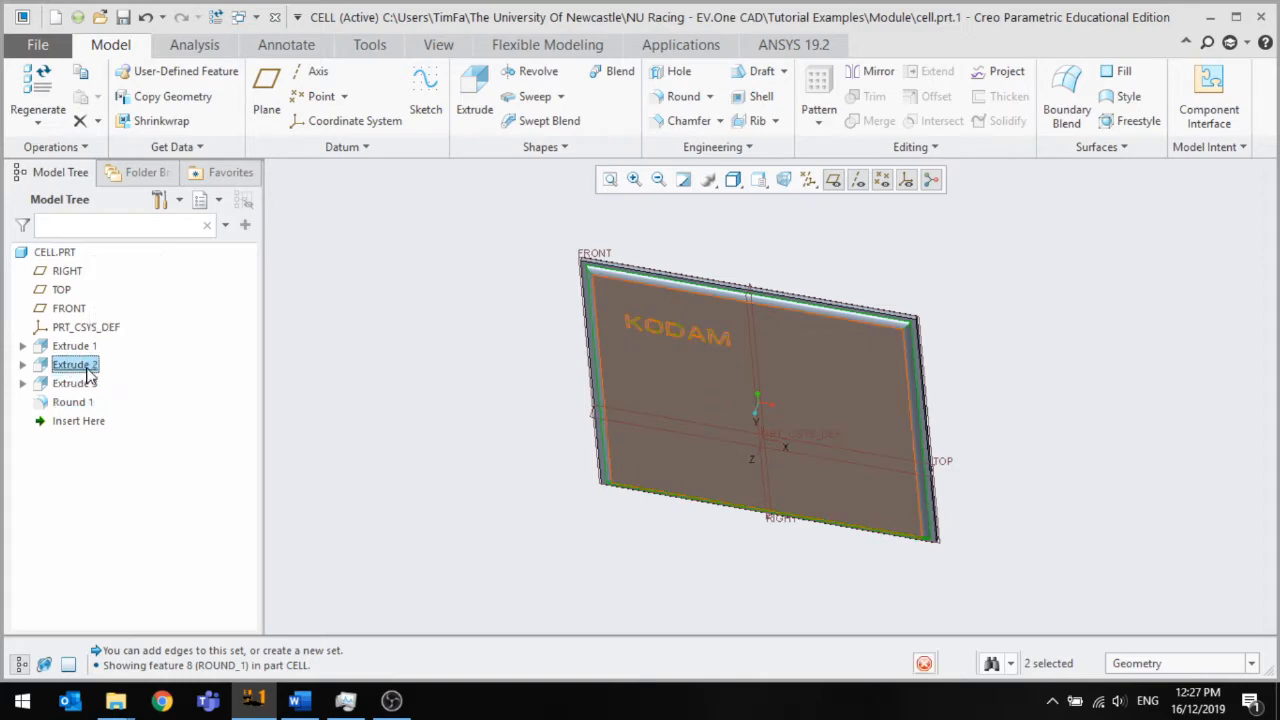
ctrl+click(73, 402)
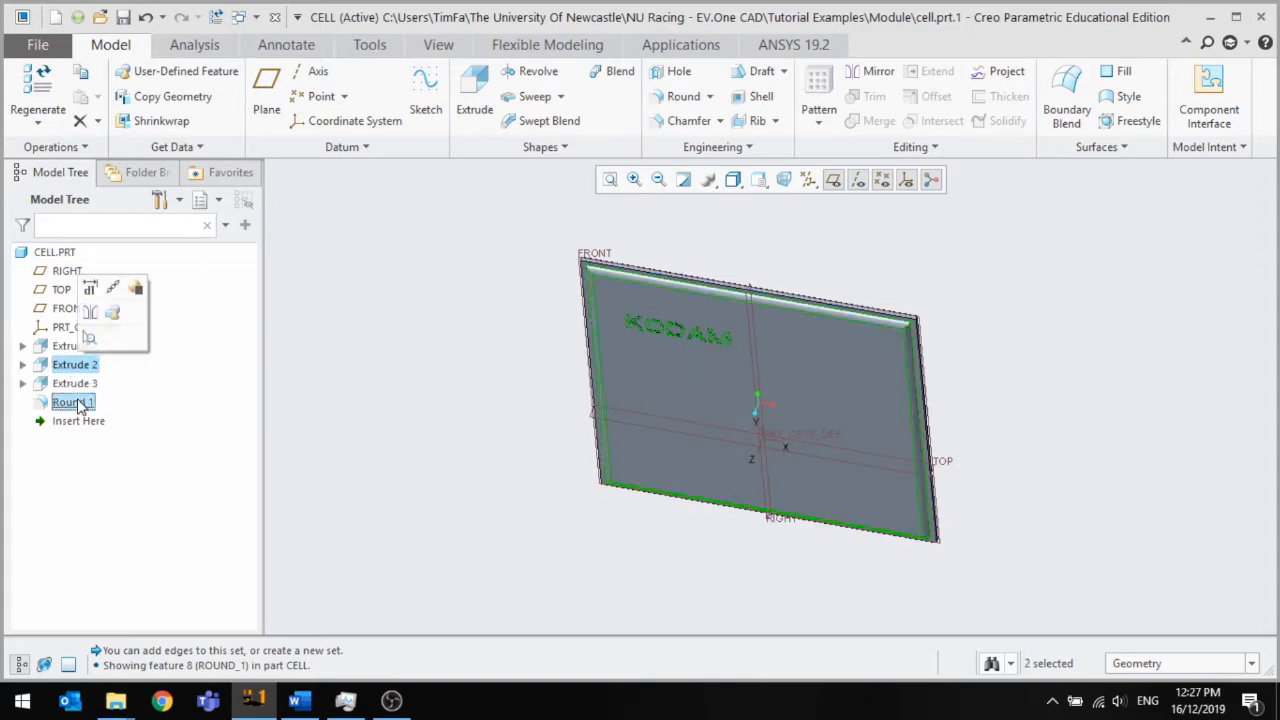
click(113, 314)
scroll(950, 315, up, 3)
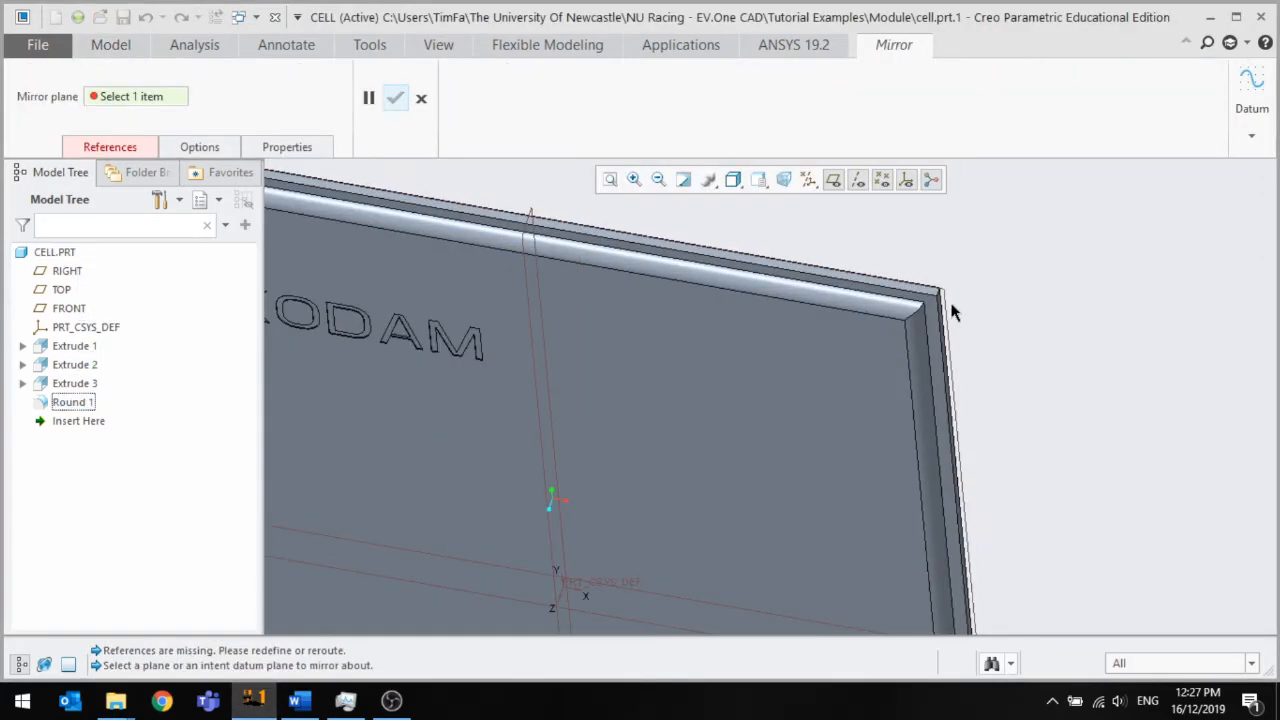
click(951, 307)
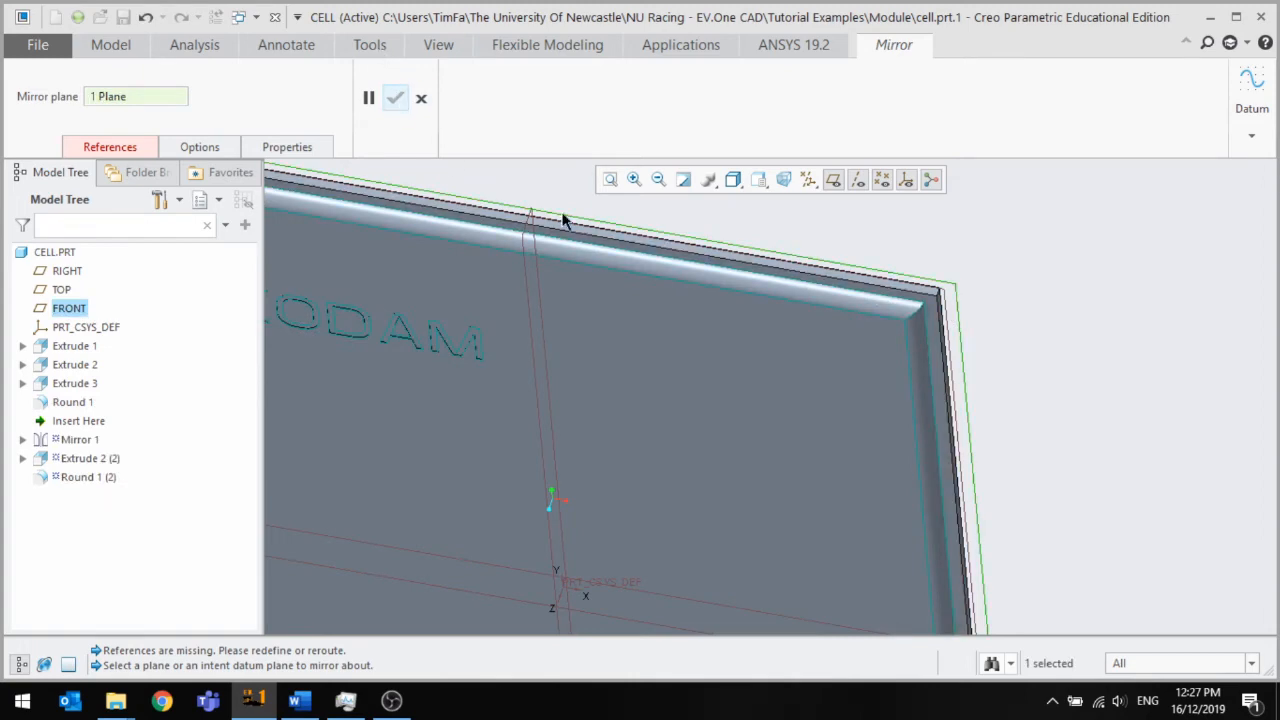
middle_drag(562, 213, 745, 400)
scroll(553, 503, down, 4)
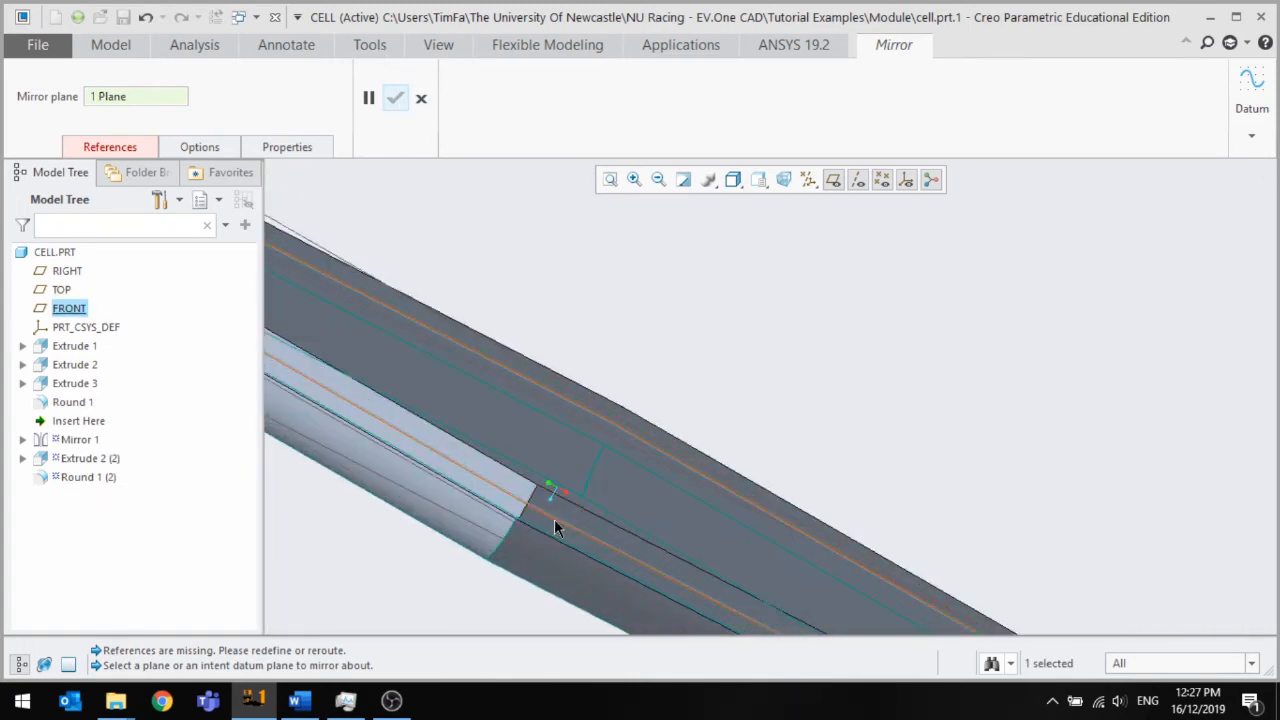
scroll(694, 449, up, 4)
middle_drag(720, 448, 953, 313)
click(67, 478)
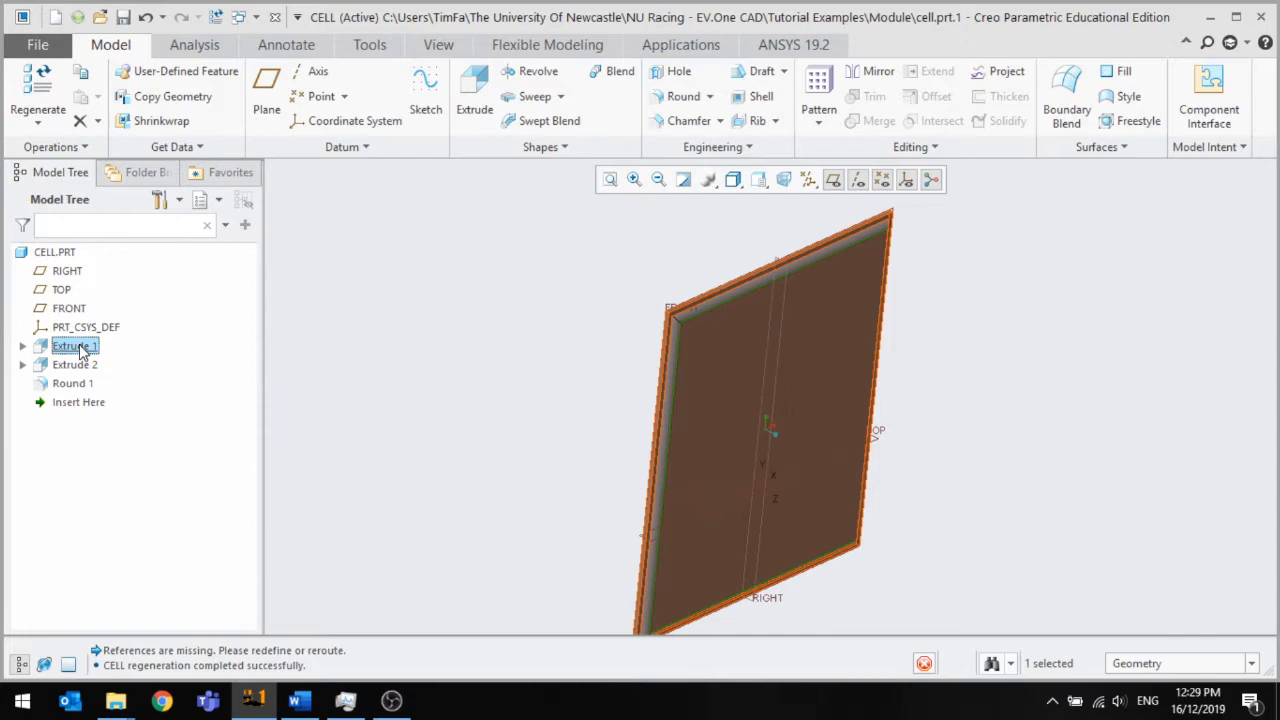
Examine Extrude 2, its section and the rounded border of the raised panel from several angles
click(74, 364)
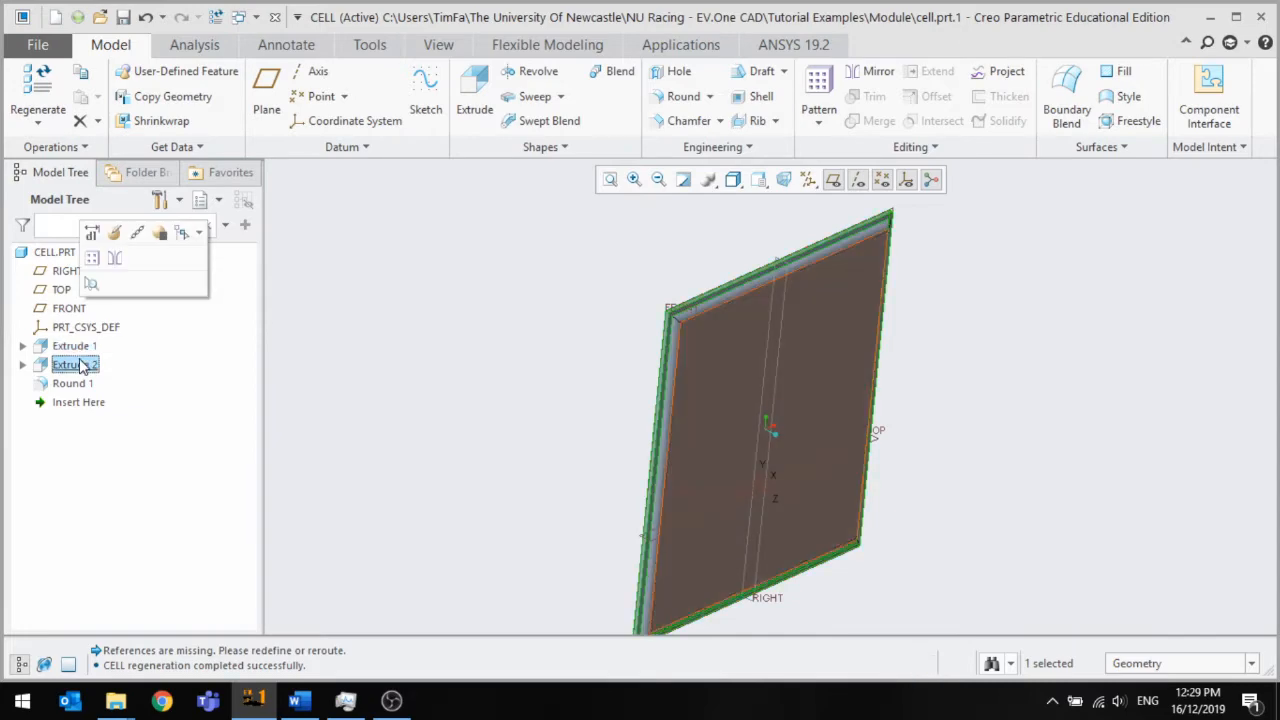
middle_drag(659, 569, 606, 567)
click(545, 227)
scroll(544, 225, down, 3)
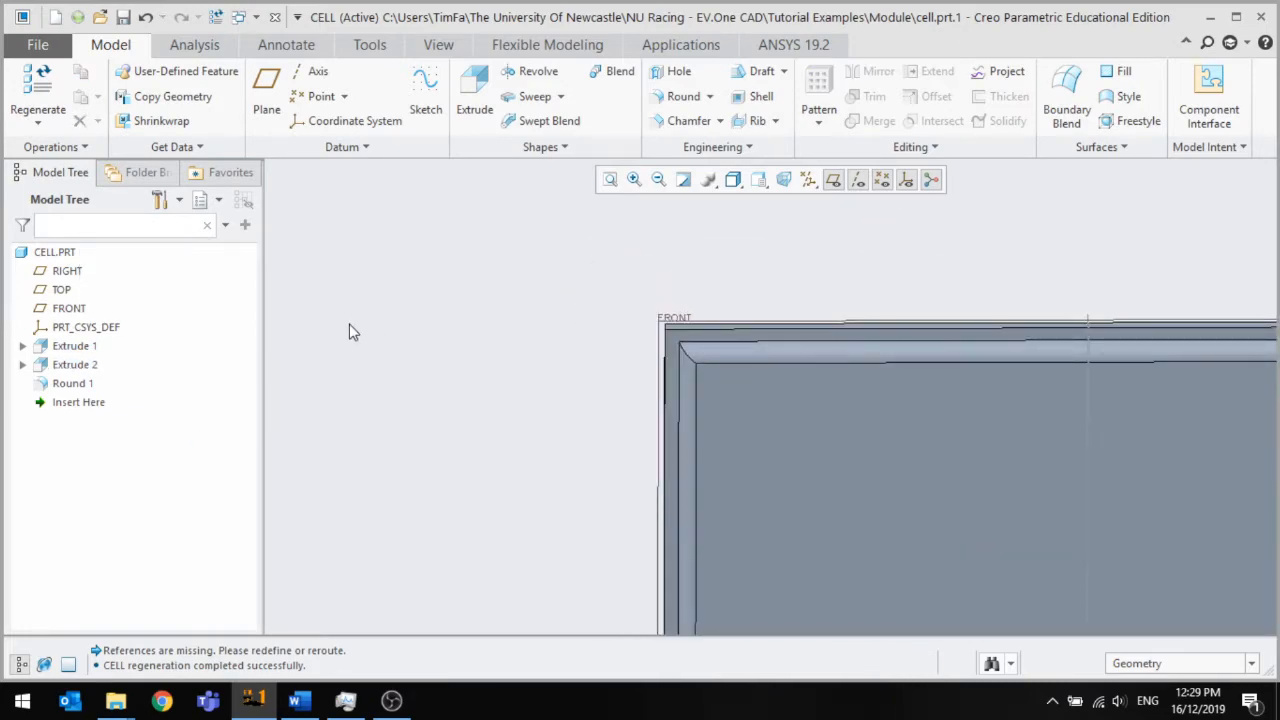
scroll(349, 330, up, 3)
click(23, 365)
click(23, 365)
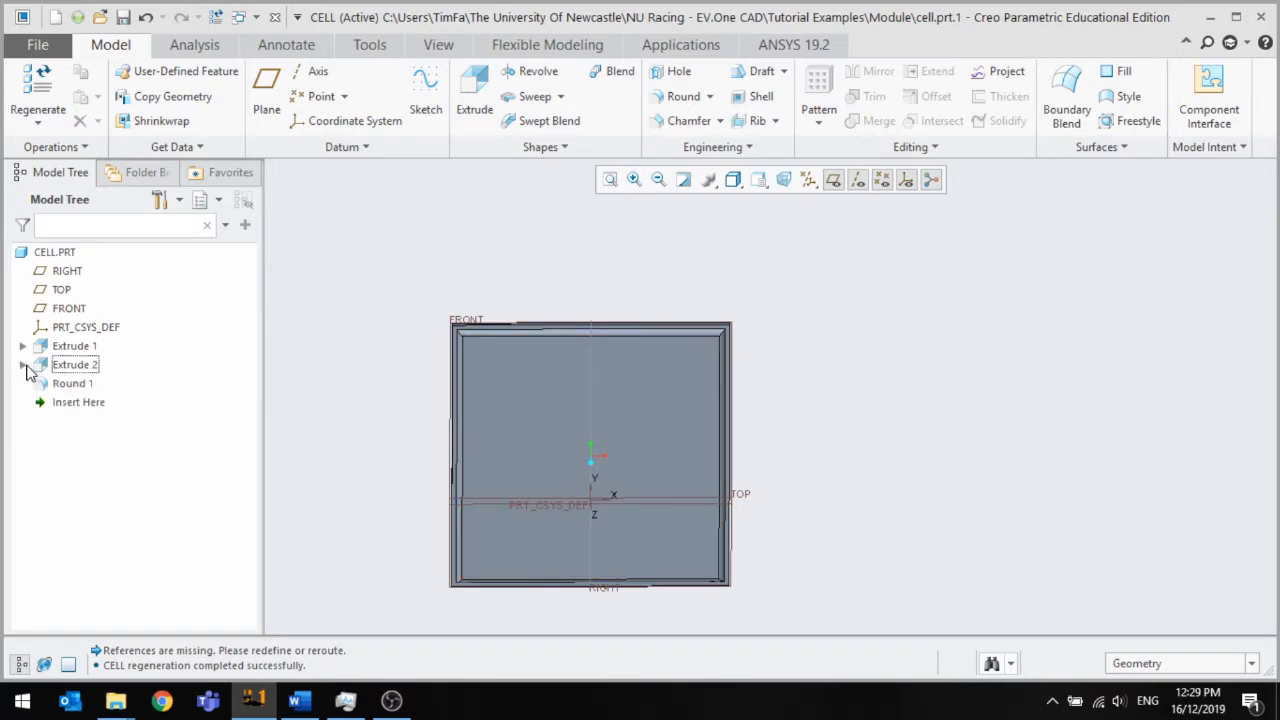
click(22, 366)
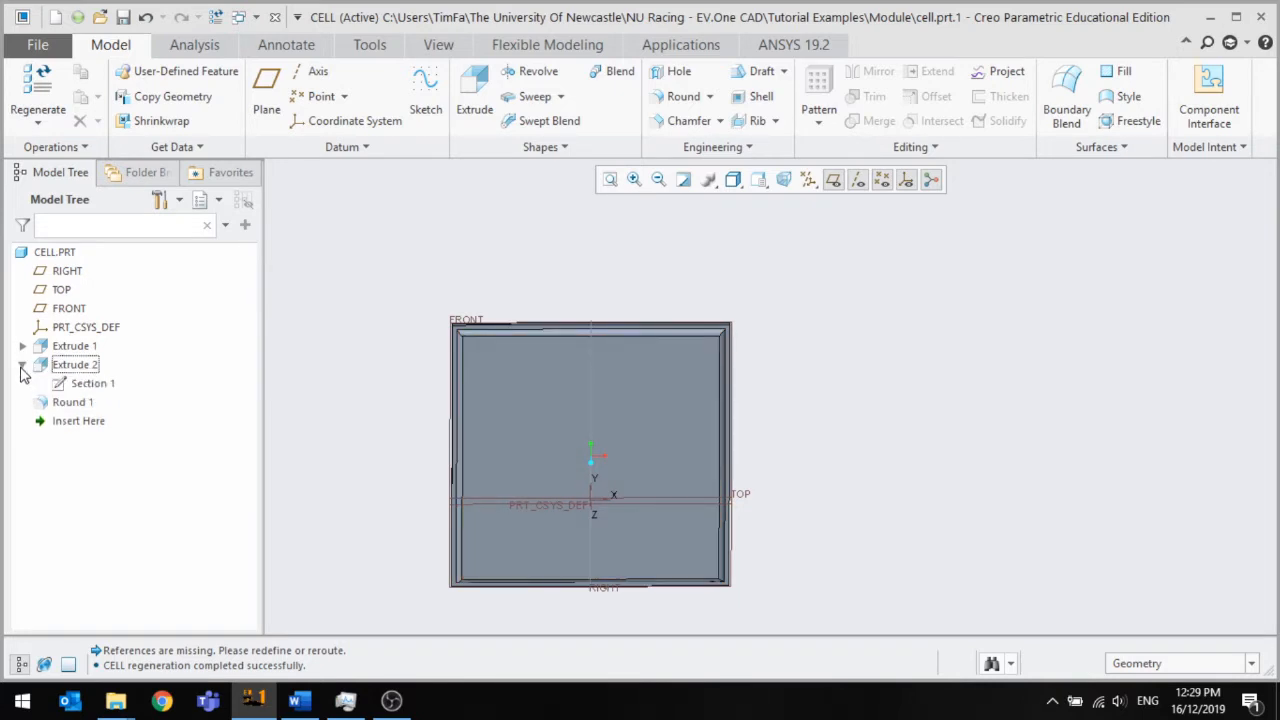
click(76, 366)
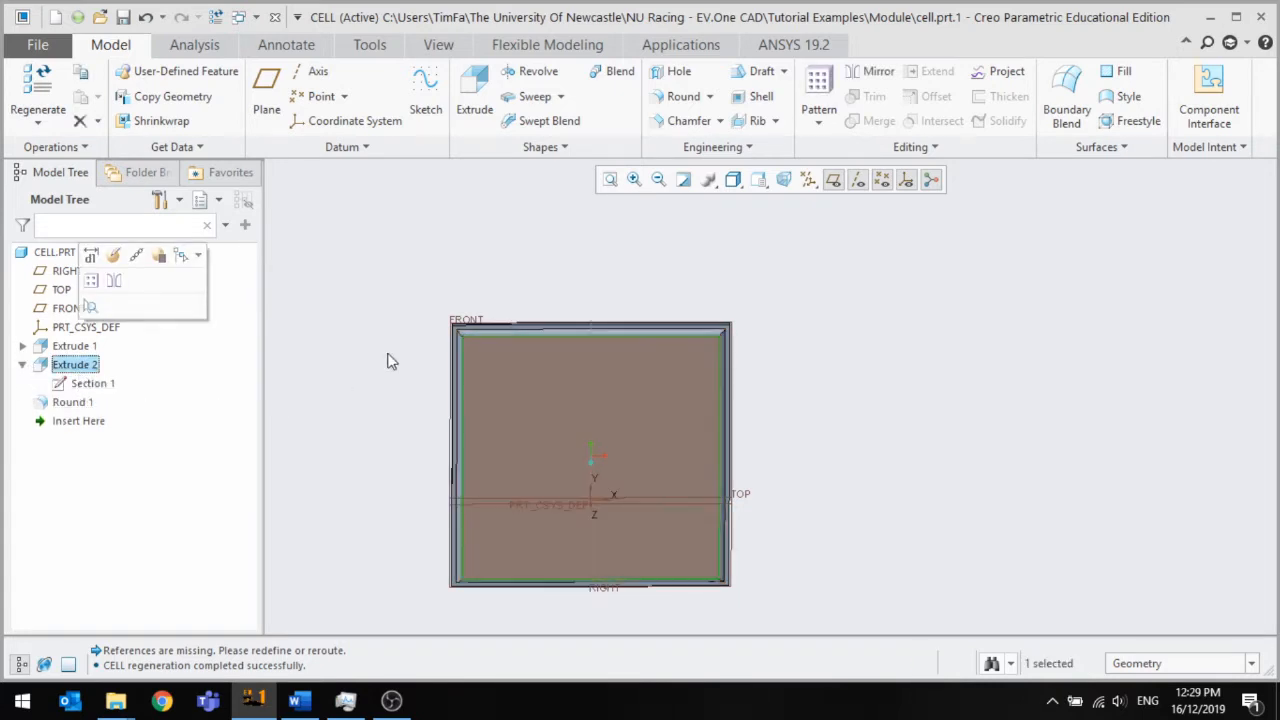
scroll(467, 289, down, 4)
scroll(467, 289, up, 3)
scroll(574, 316, down, 2)
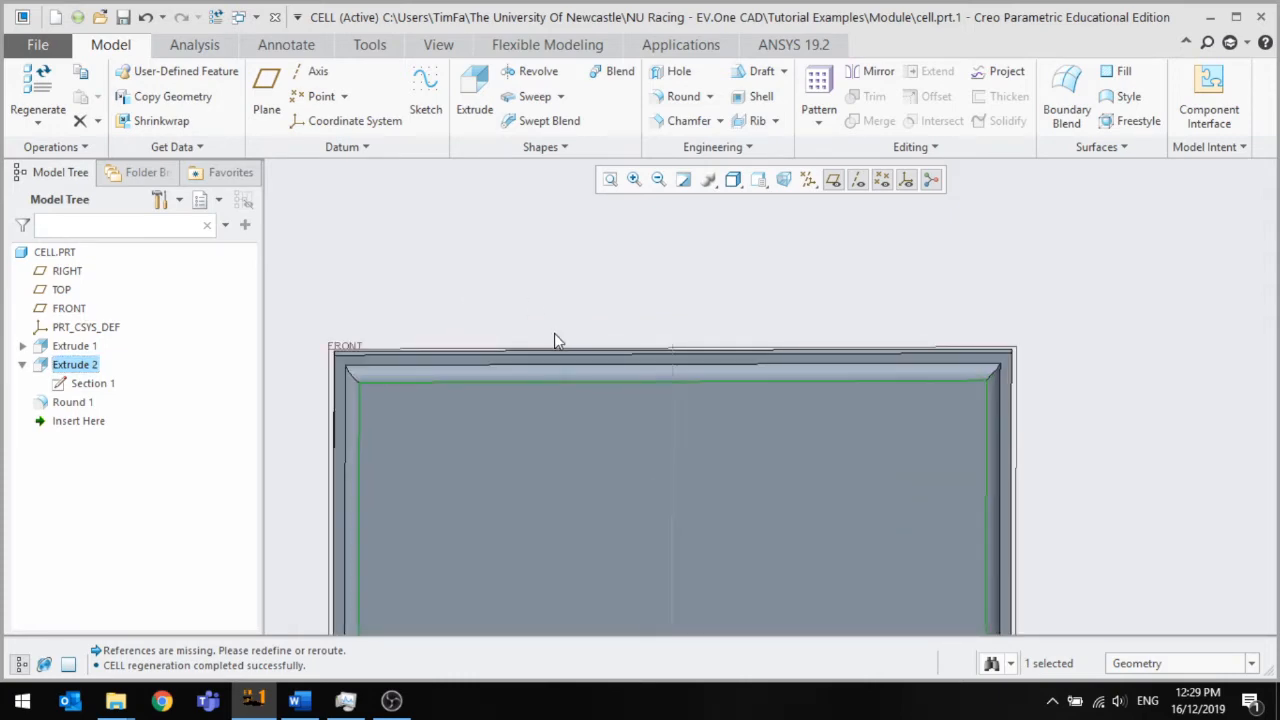
middle_drag(557, 337, 571, 366)
mouse_move(542, 433)
middle_down()
mouse_move(520, 226)
mouse_move(598, 401)
mouse_move(597, 389)
middle_up()
scroll(594, 405, up, 3)
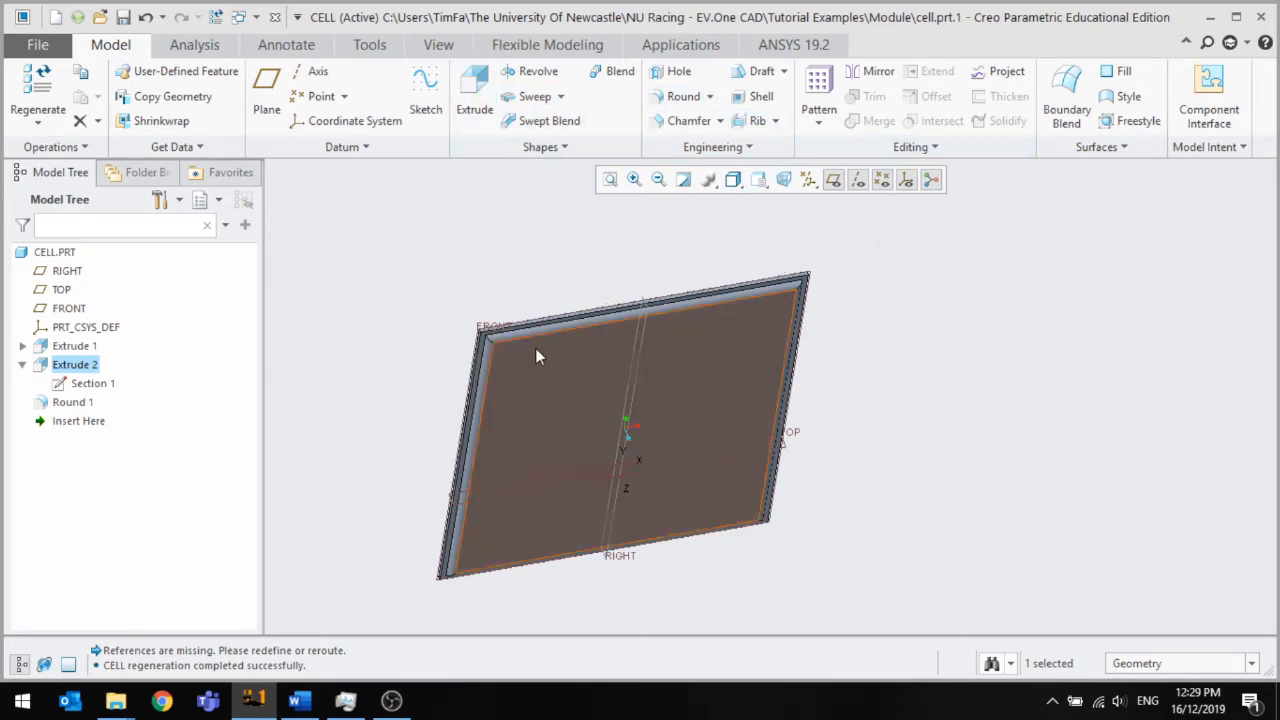
middle_drag(537, 354, 517, 314)
Try to mirror Extrude 2 without Round 1
click(74, 346)
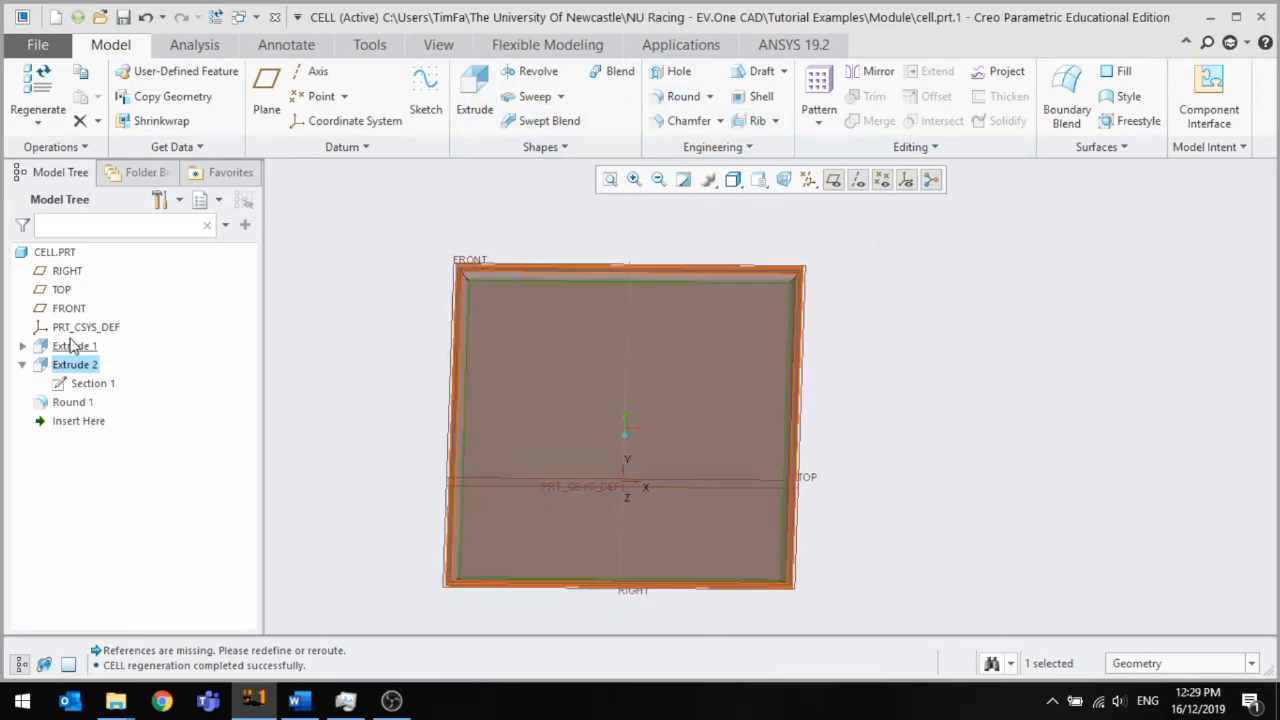
click(75, 364)
shift+click(73, 402)
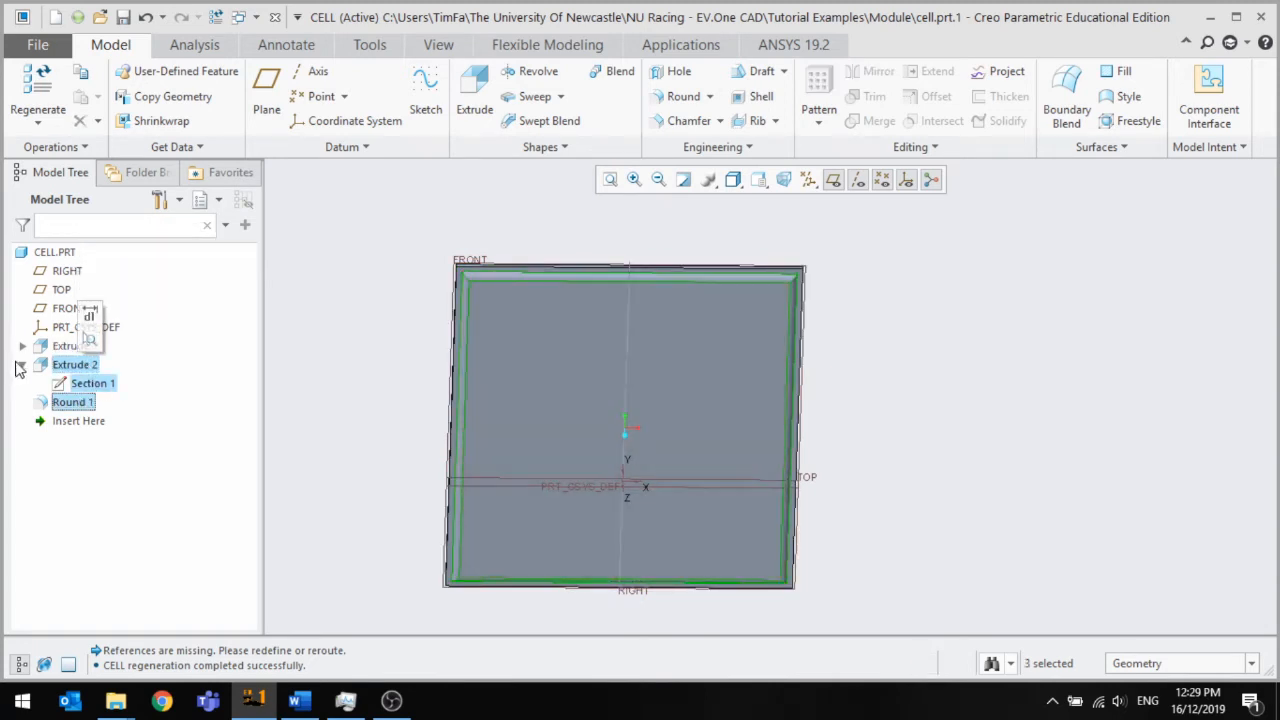
click(22, 364)
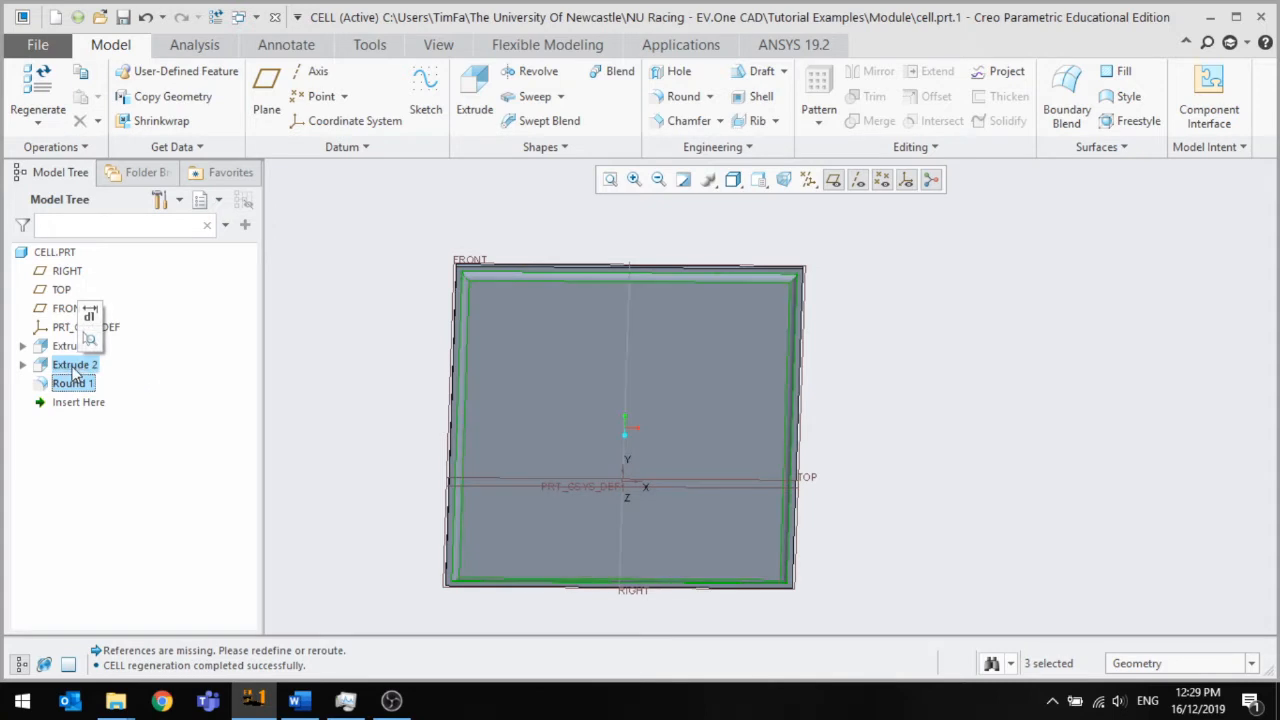
click(74, 366)
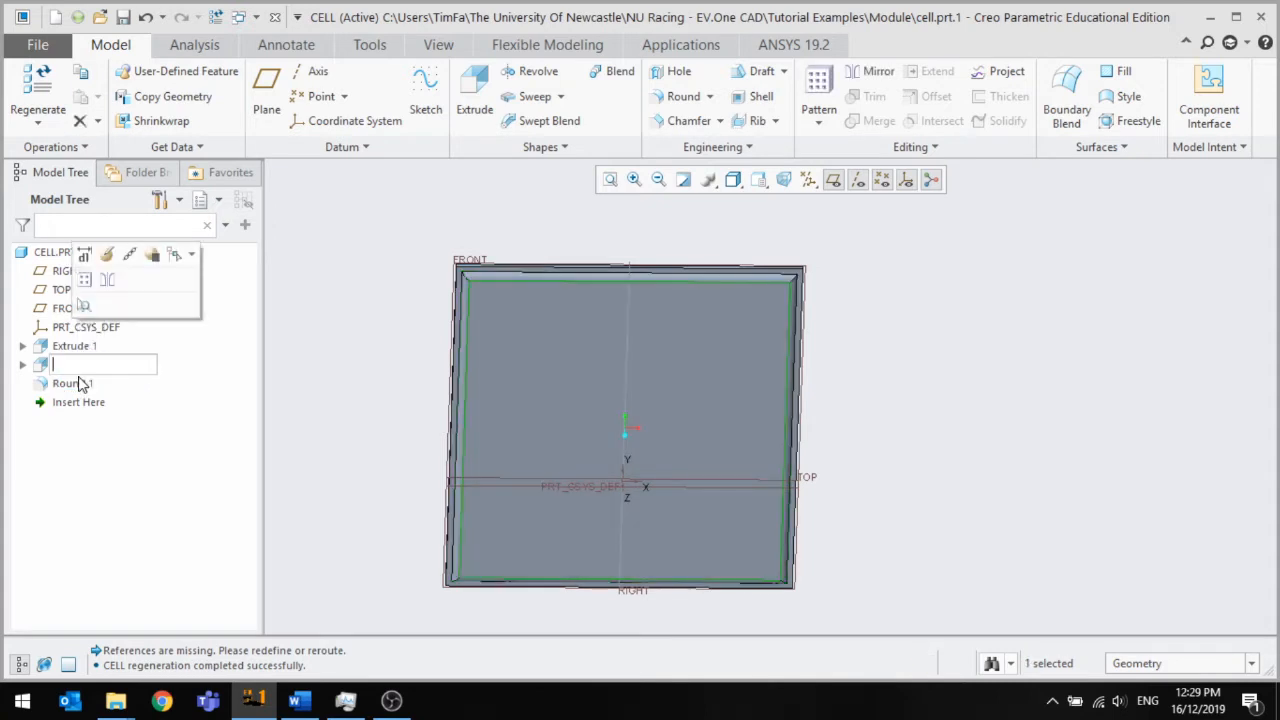
click(107, 279)
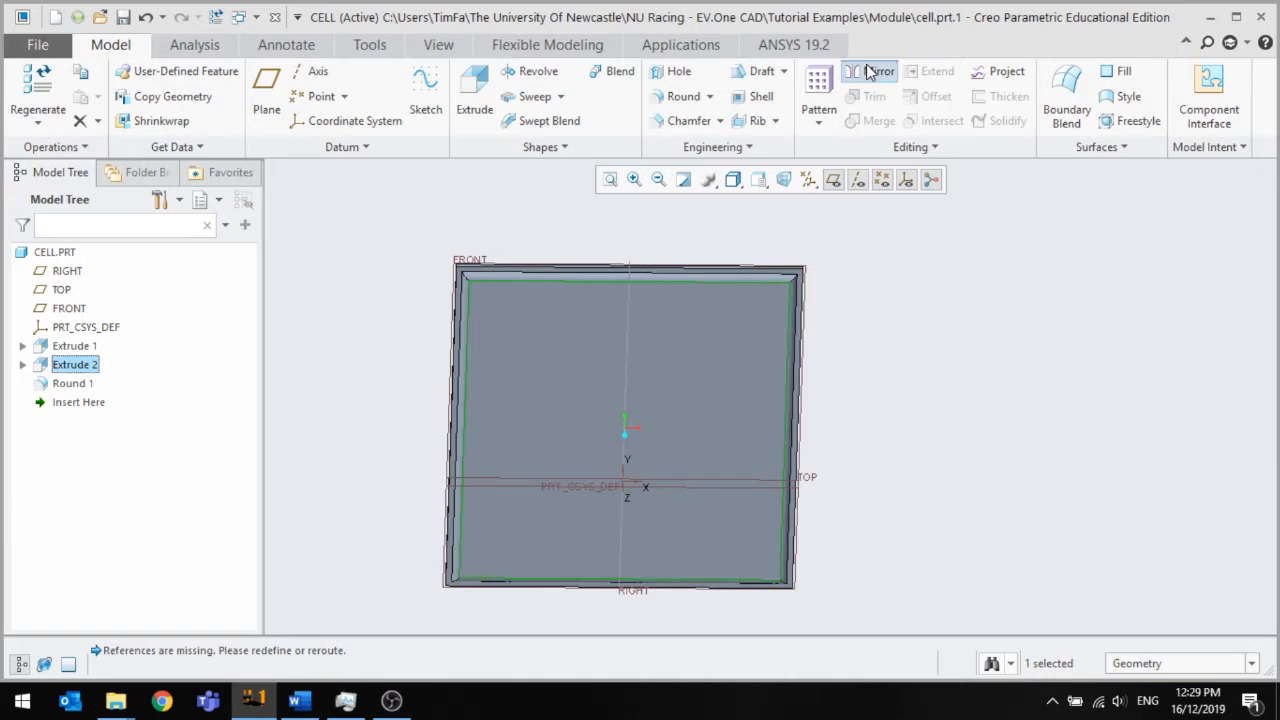
middle_drag(713, 230, 717, 266)
click(716, 265)
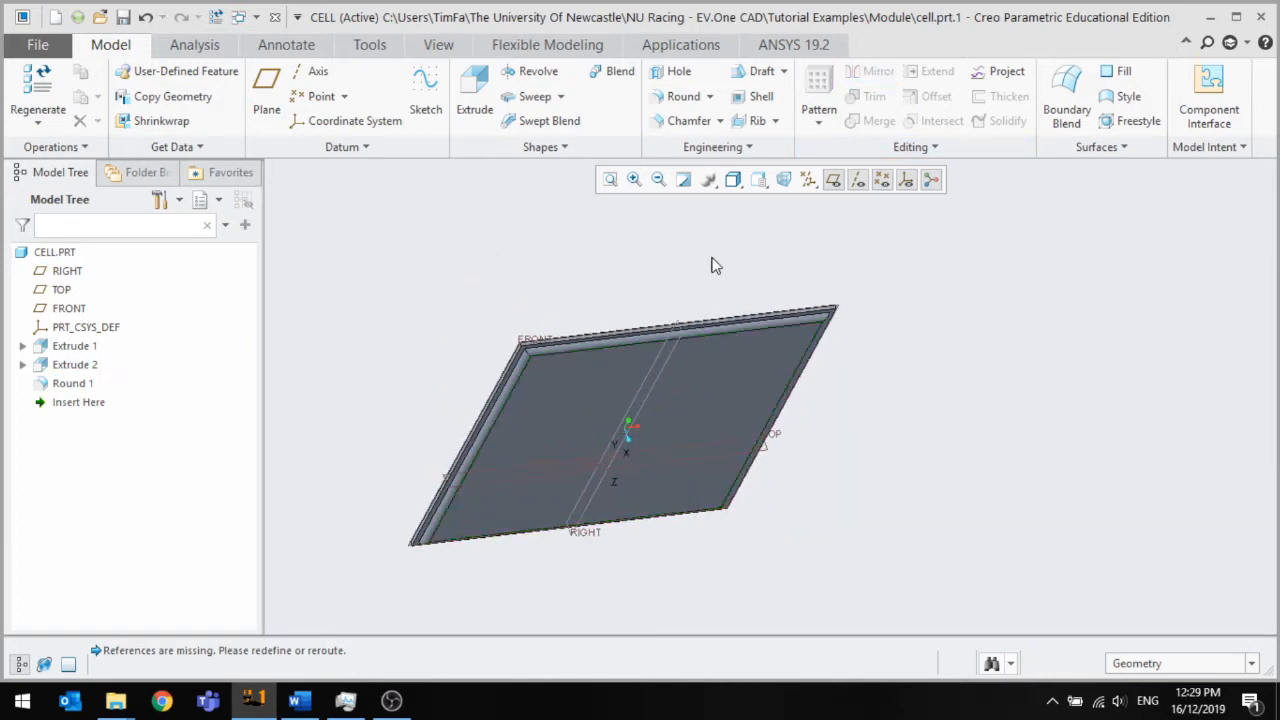
Delete Extrude 2 and Round 1 from the cell part, leaving only the base plate
middle_drag(606, 268, 580, 262)
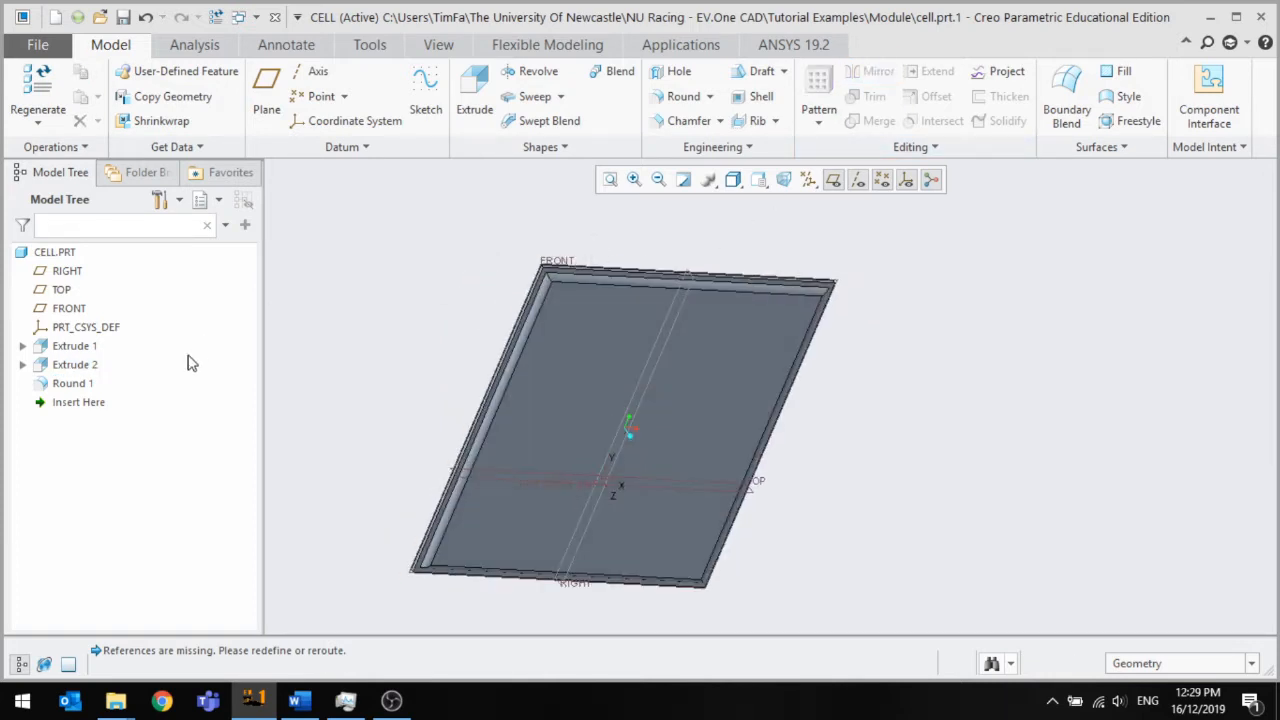
click(80, 366)
ctrl+click(80, 382)
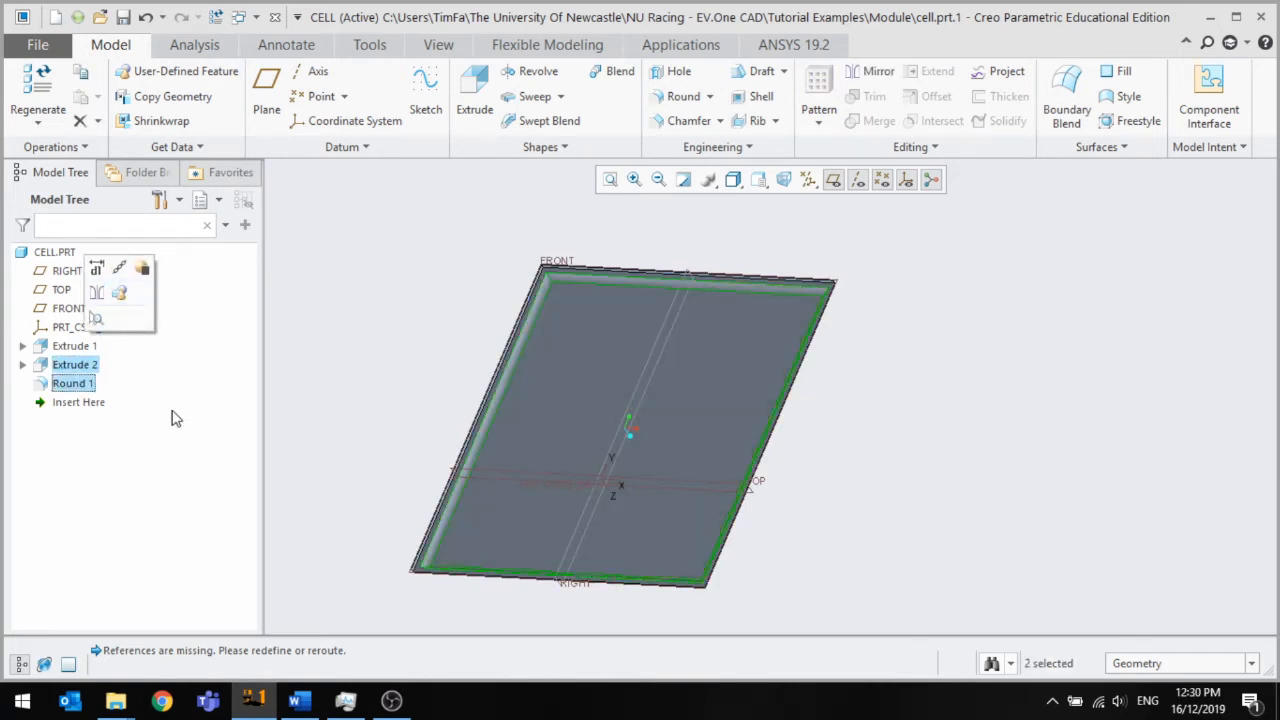
key(Delete)
click(595, 379)
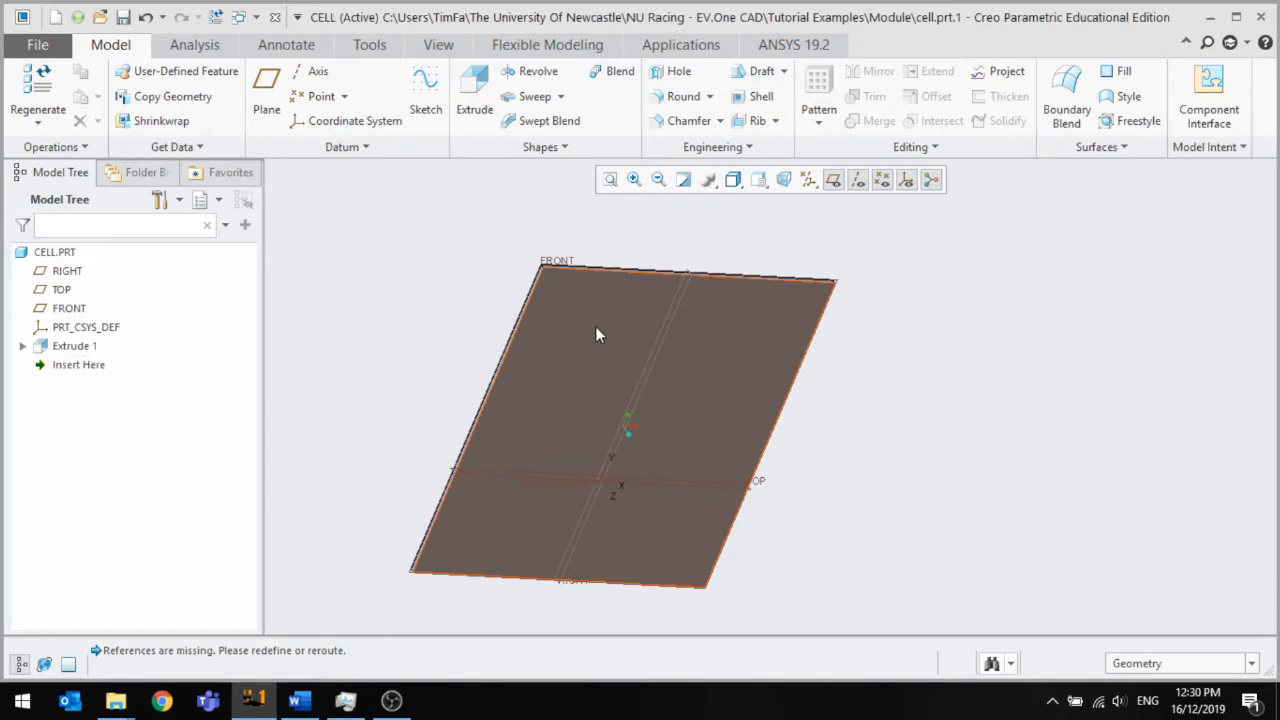
Start an extrude sketch on the base plate's large face and add vertical and horizontal centerlines through the plate's middle
click(595, 335)
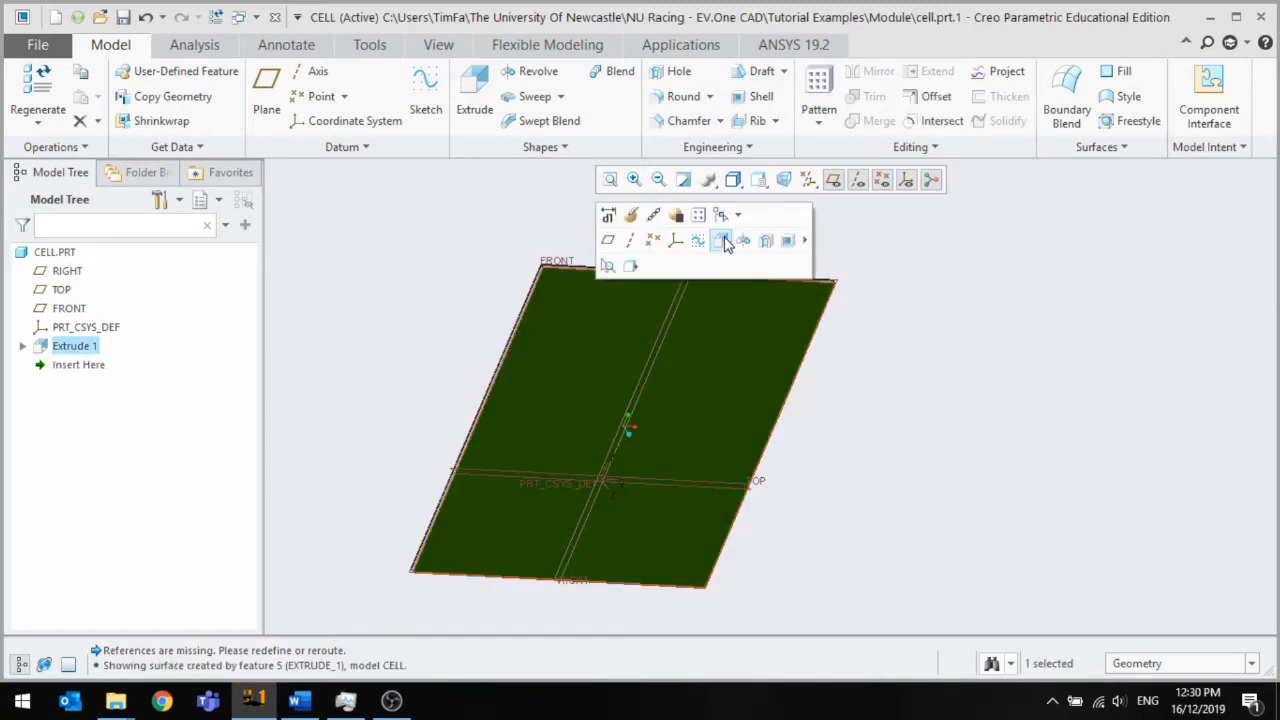
click(724, 243)
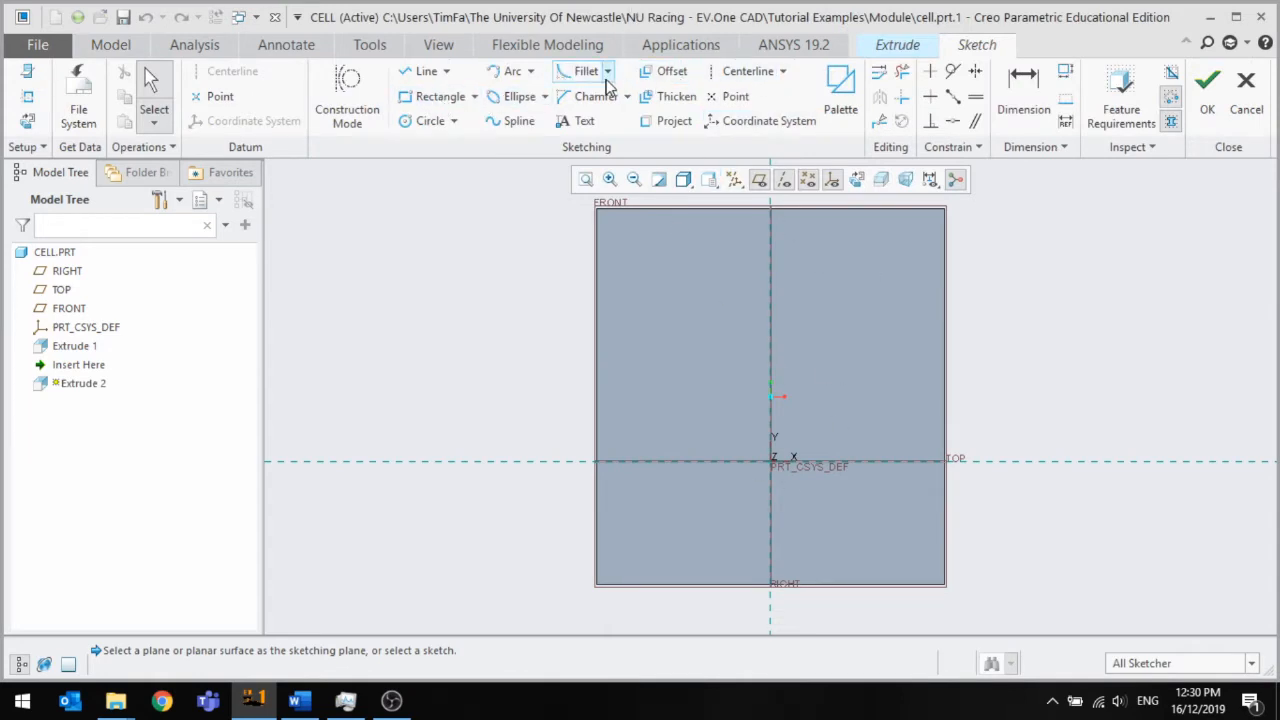
click(748, 71)
click(771, 383)
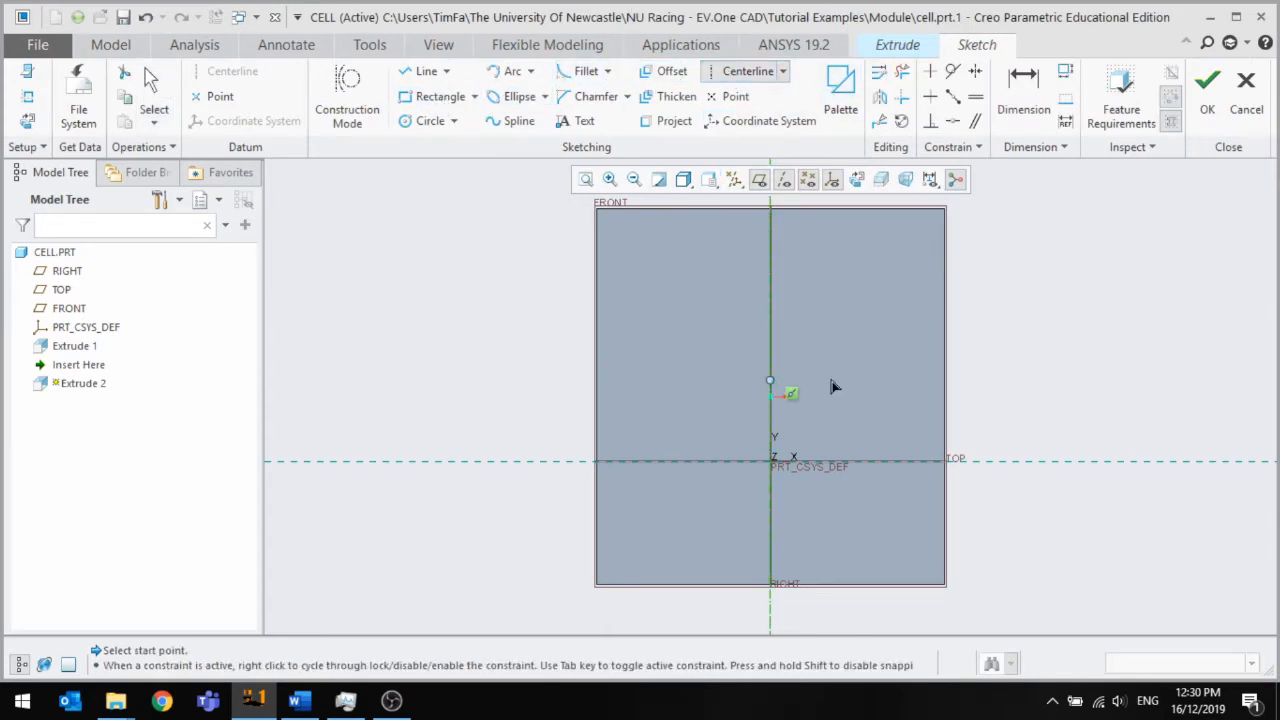
click(945, 405)
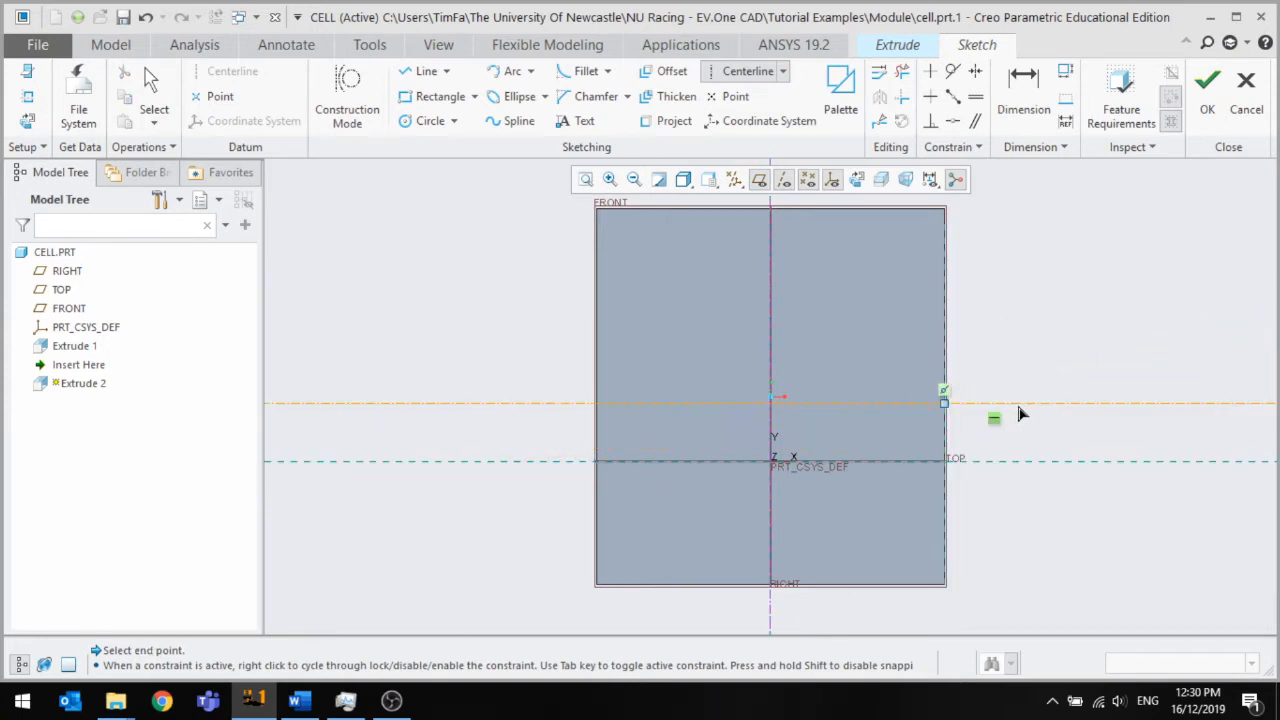
click(1019, 414)
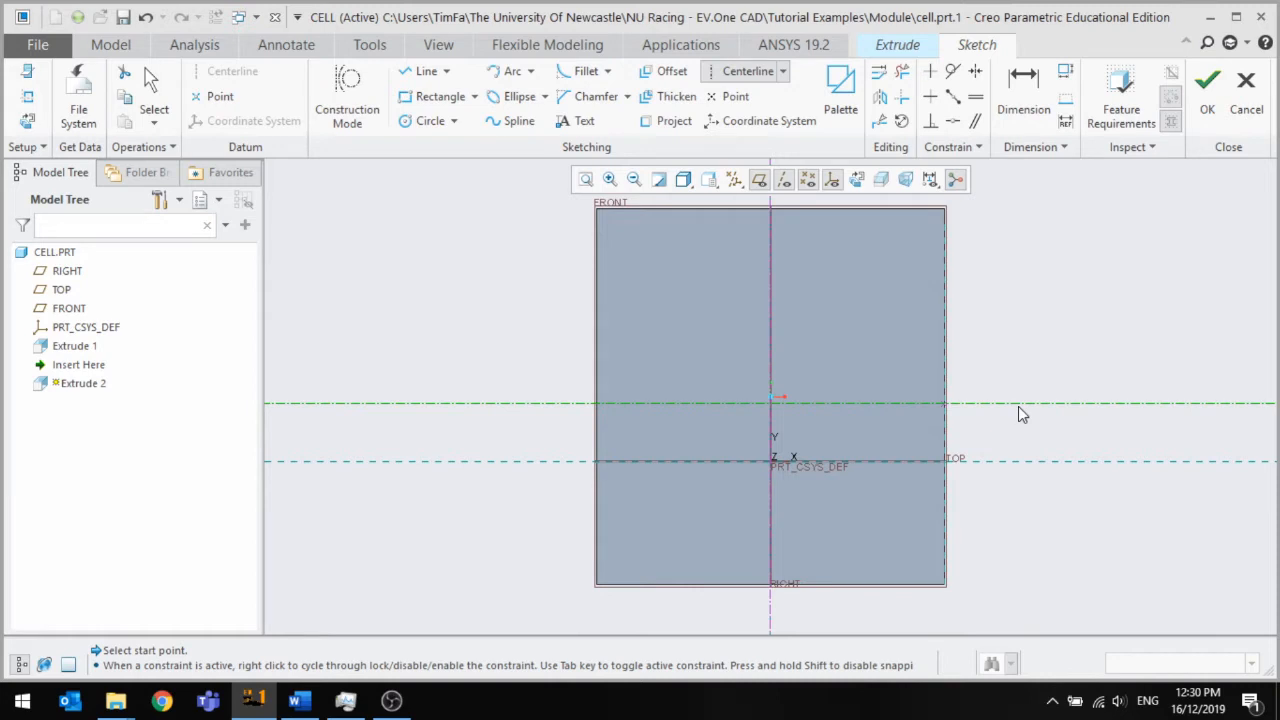
middle_click(1029, 325)
Sketch a center rectangle about 221.78 wide, centred on the intersection of the two centerlines
click(475, 97)
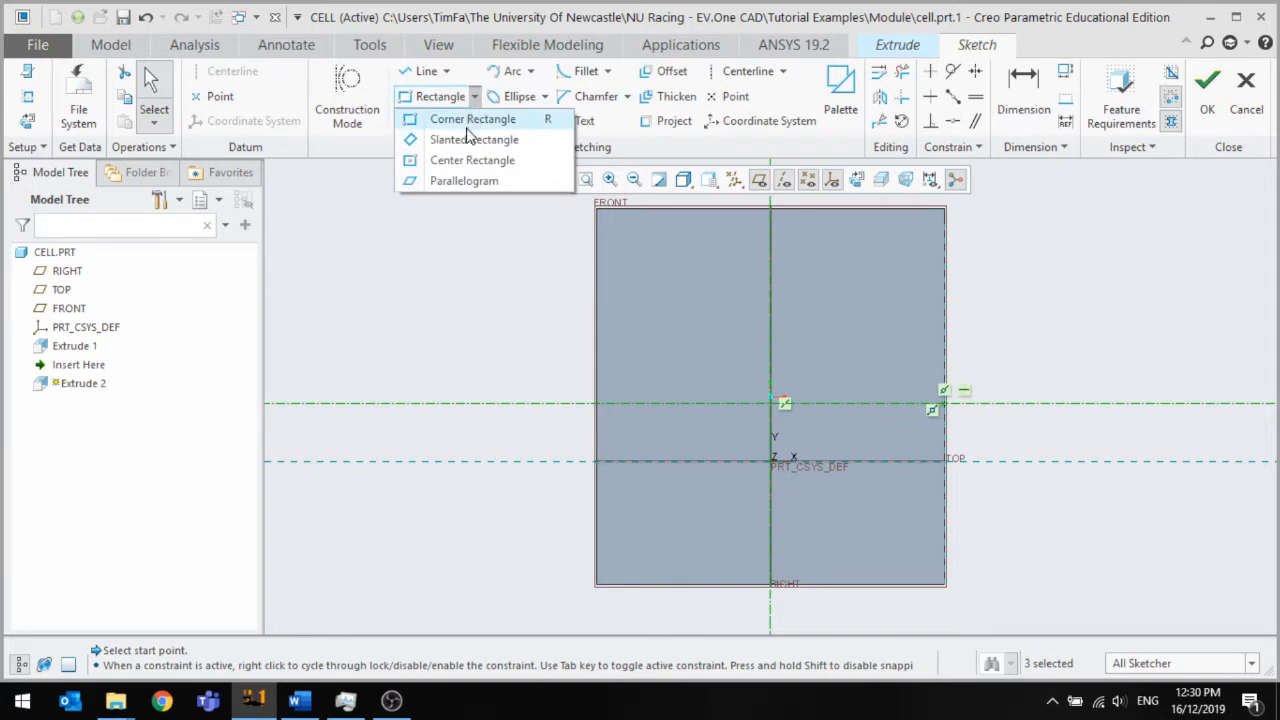
click(487, 163)
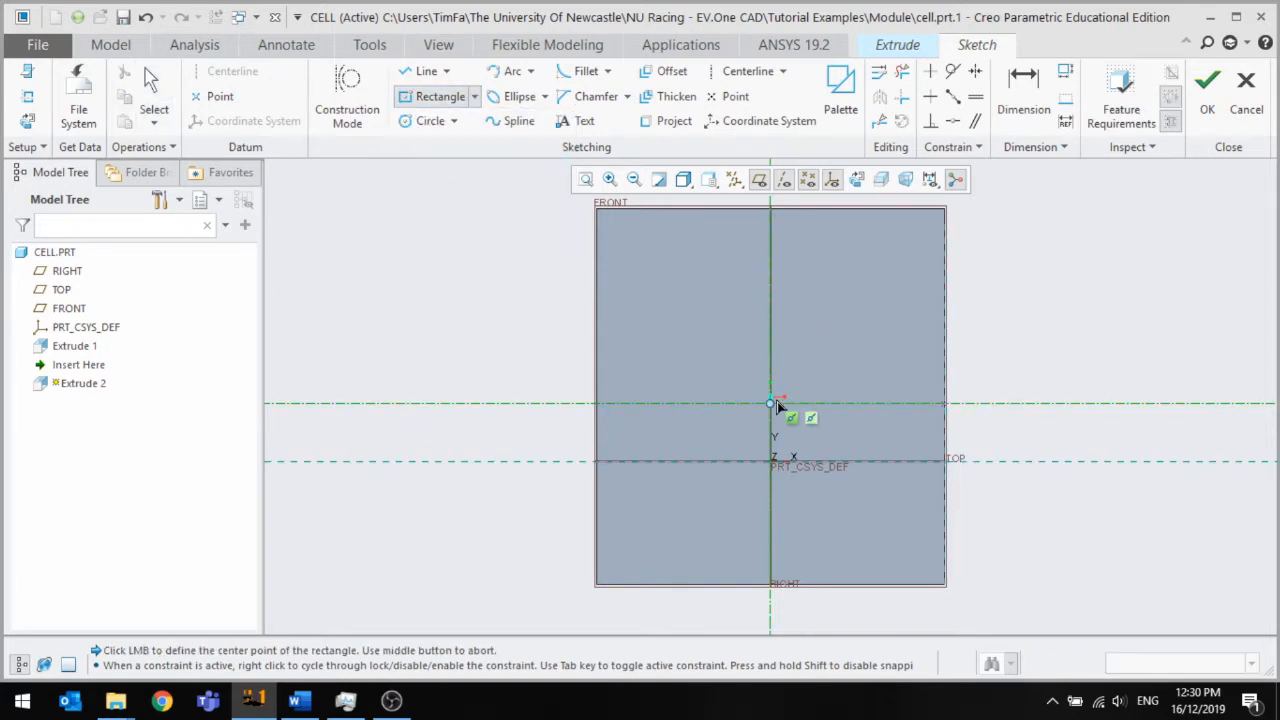
click(932, 247)
middle_click(1017, 251)
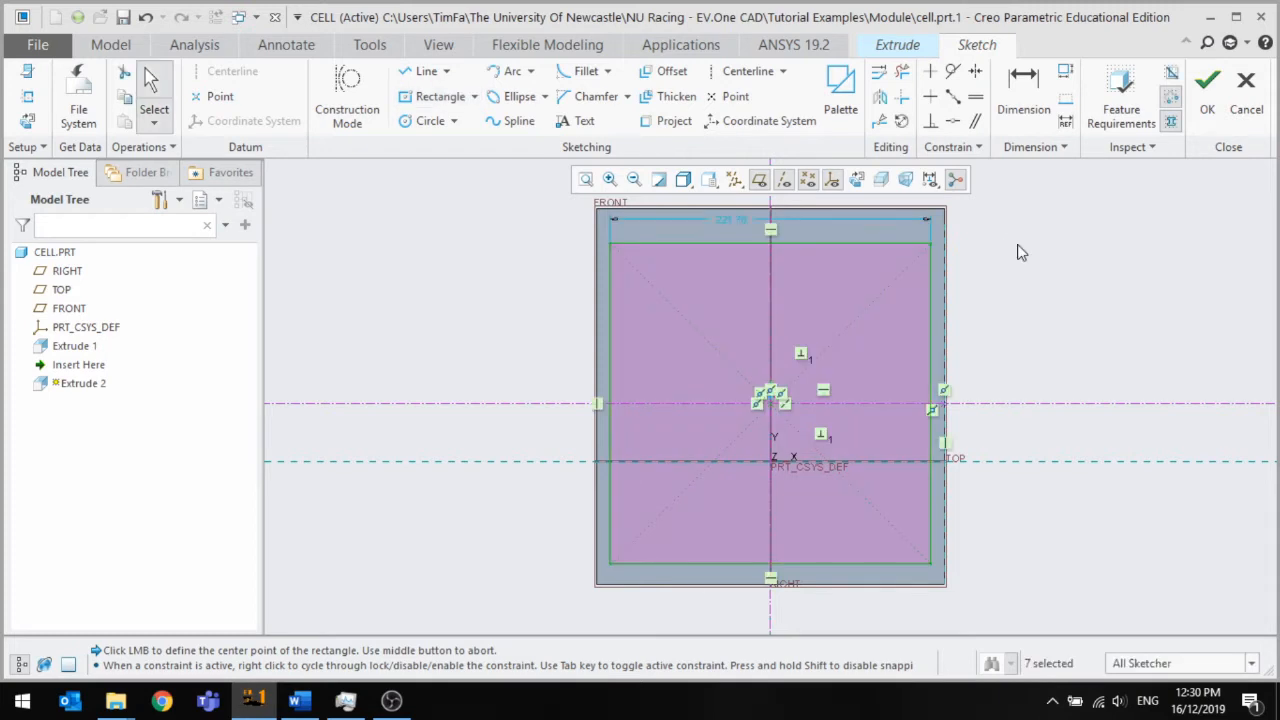
Accept the rectangle sketch and extrude it with a depth of 4
click(1208, 90)
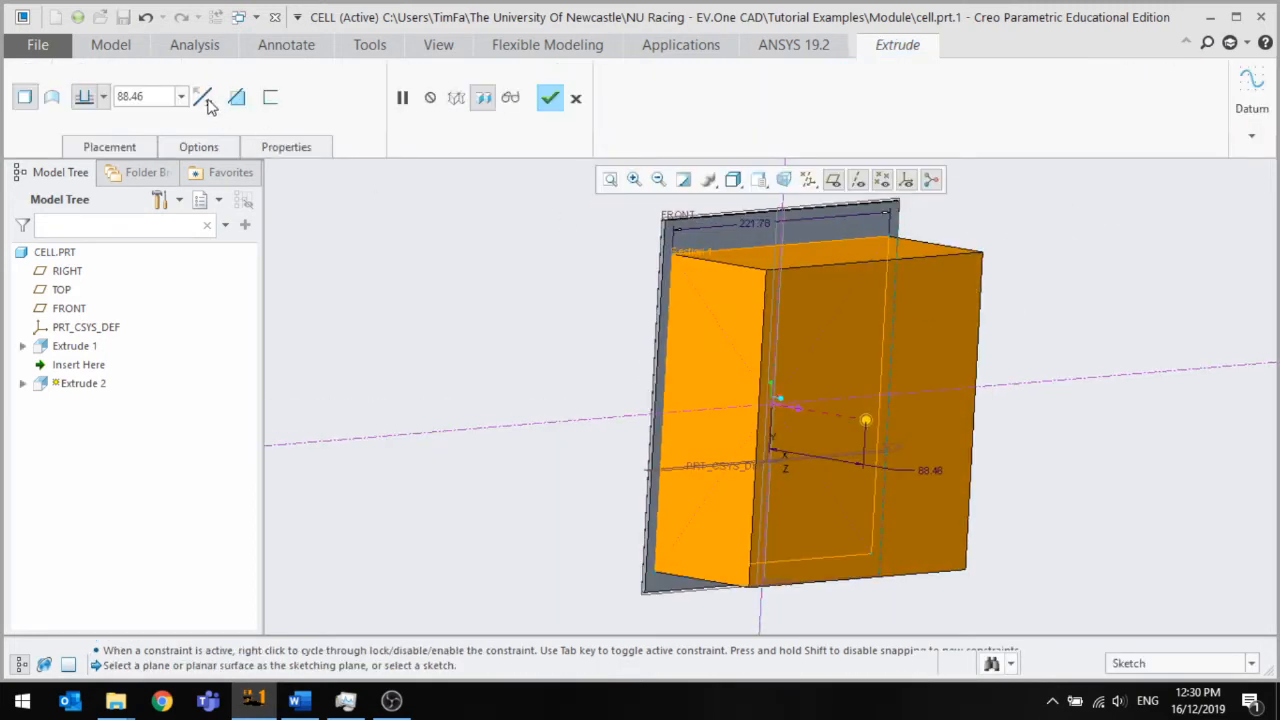
text(4)
key(Return)
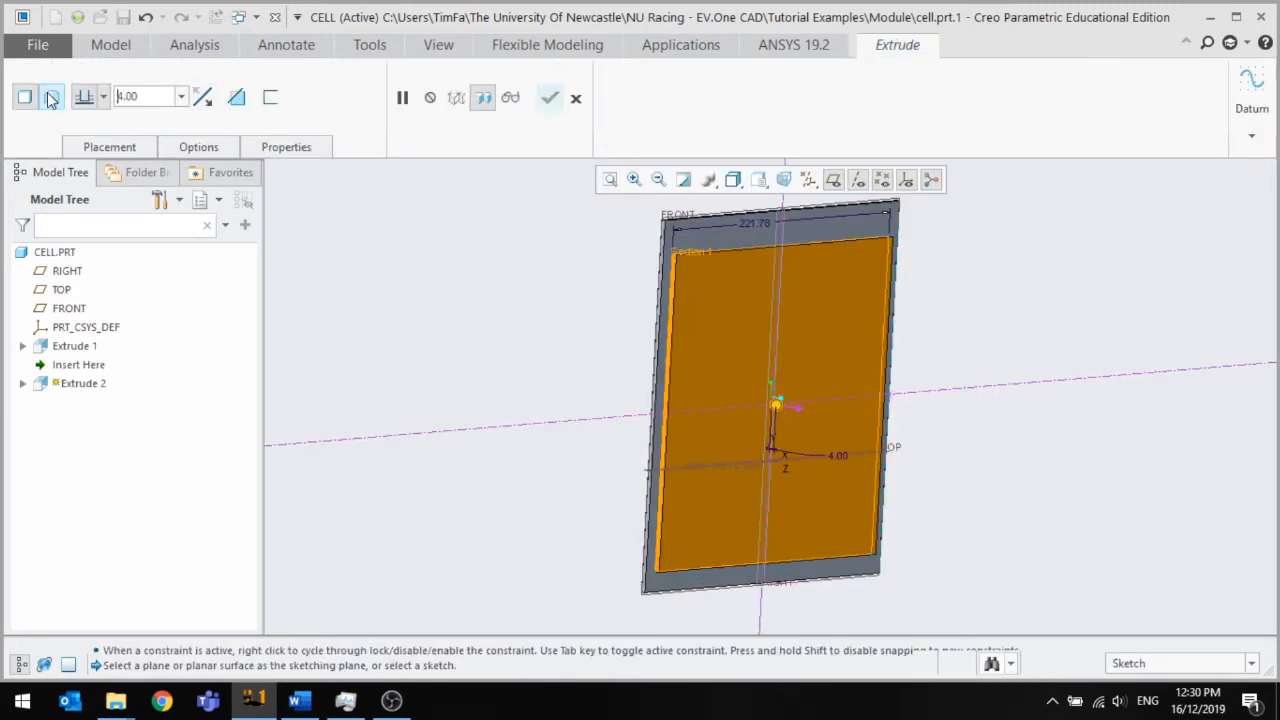
click(553, 97)
Start a 5.00 round on the raised panel's upper edge and both of its side edges
scroll(698, 243, up, 4)
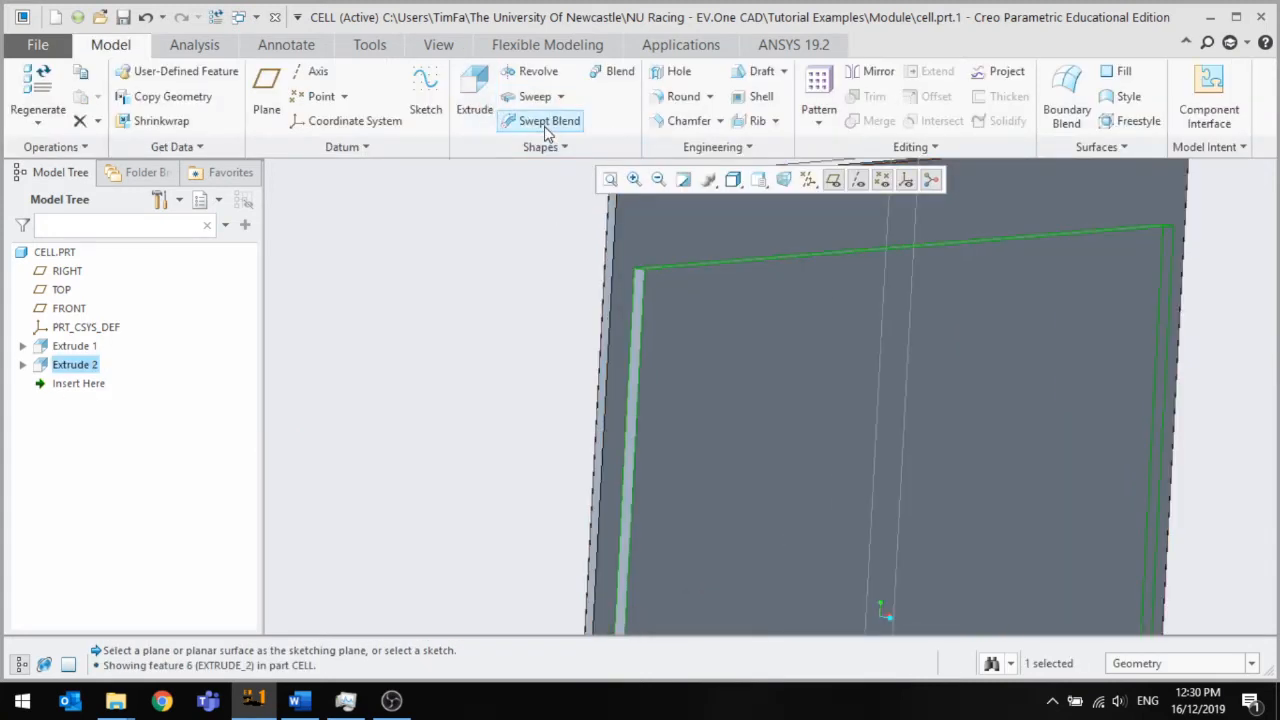
click(684, 96)
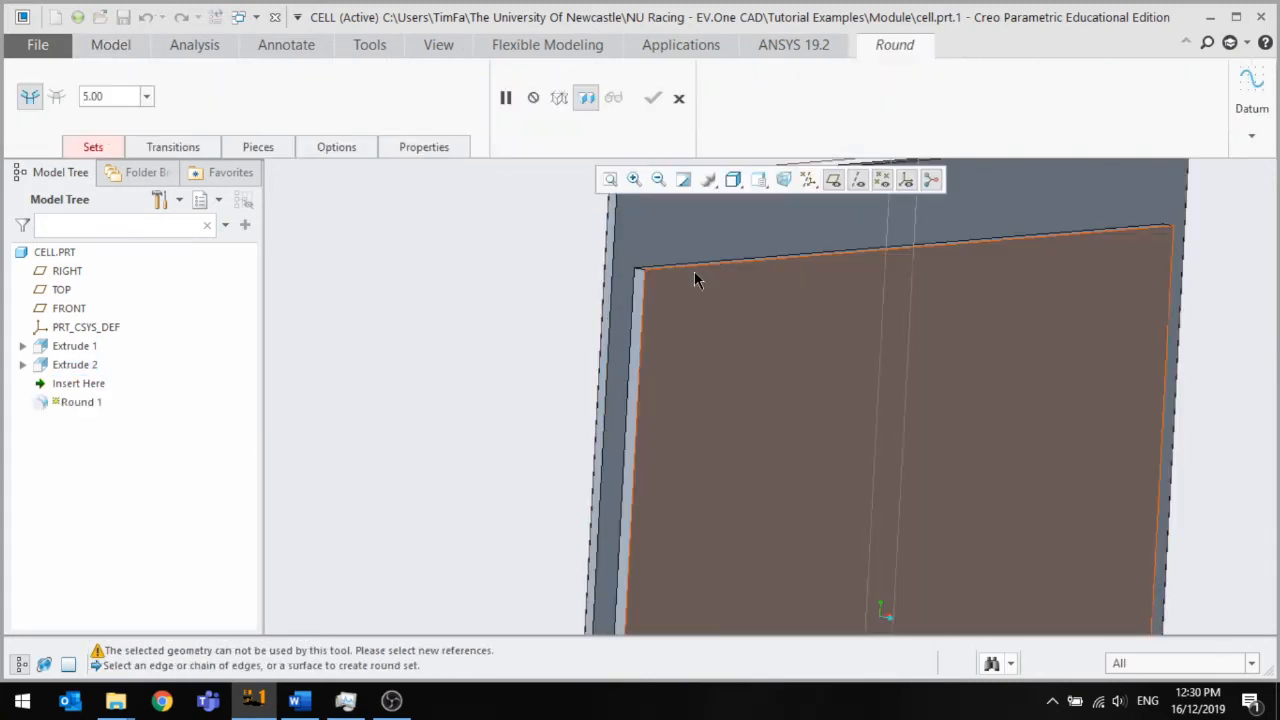
click(694, 267)
click(642, 308)
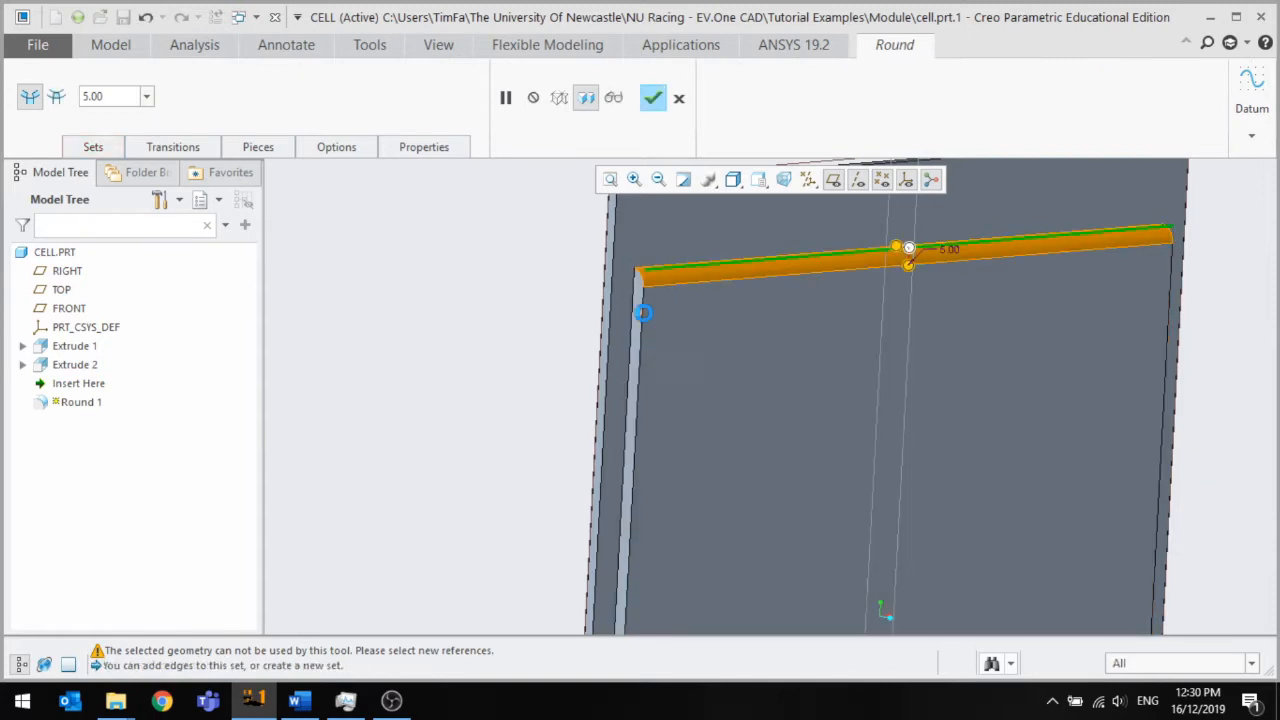
scroll(680, 300, up, 2)
scroll(1015, 362, down, 4)
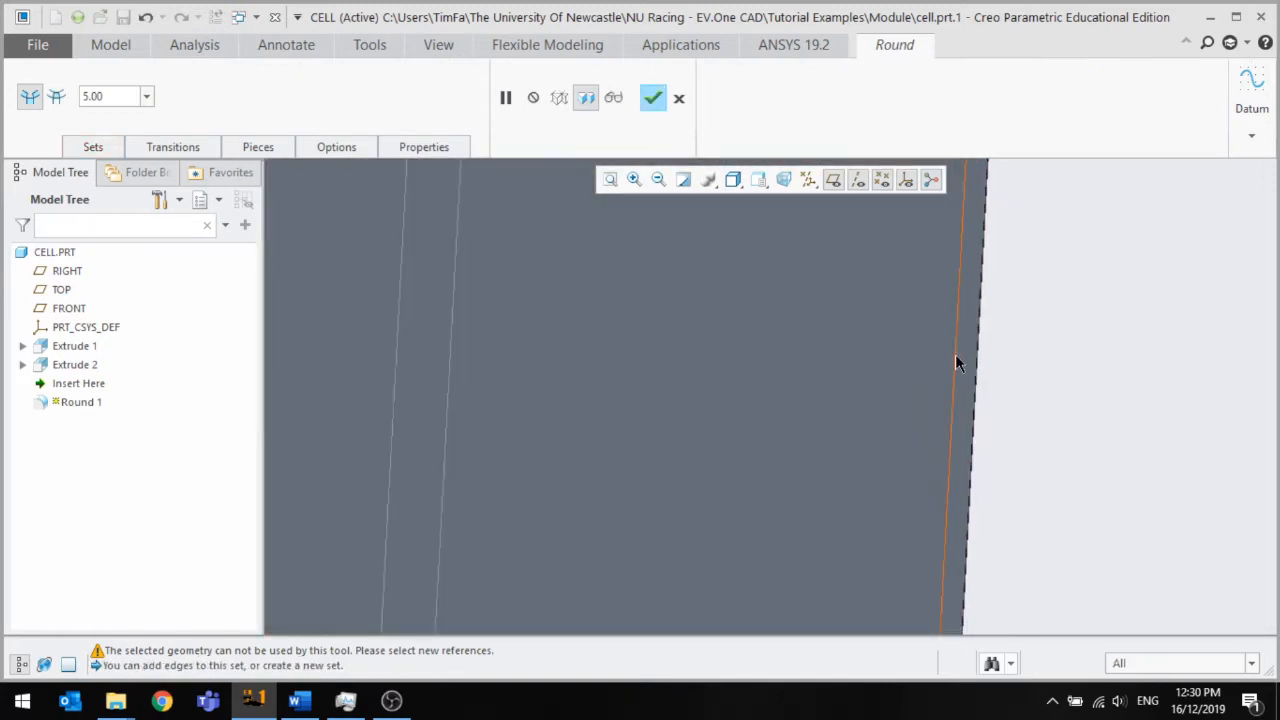
click(955, 358)
Include the raised panel's lower edge in the 5.00 round and complete the feature
scroll(894, 289, up, 4)
middle_drag(851, 368, 770, 506)
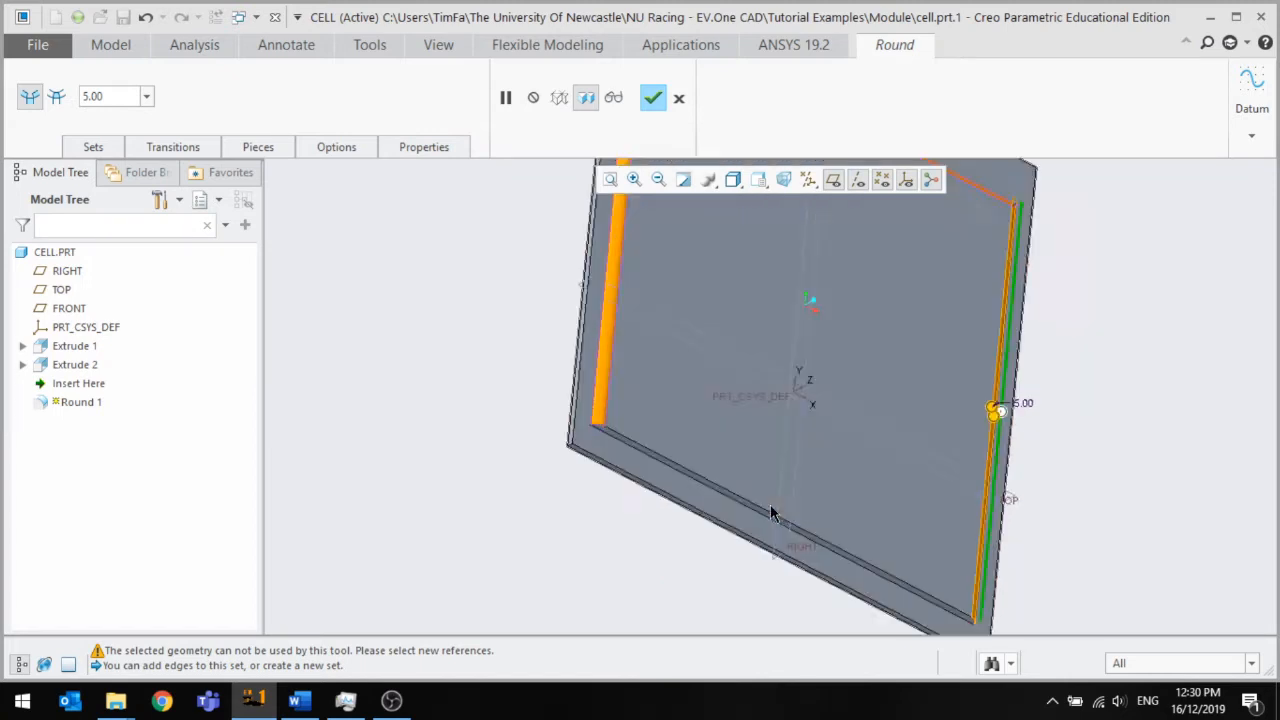
scroll(765, 508, down, 2)
click(757, 509)
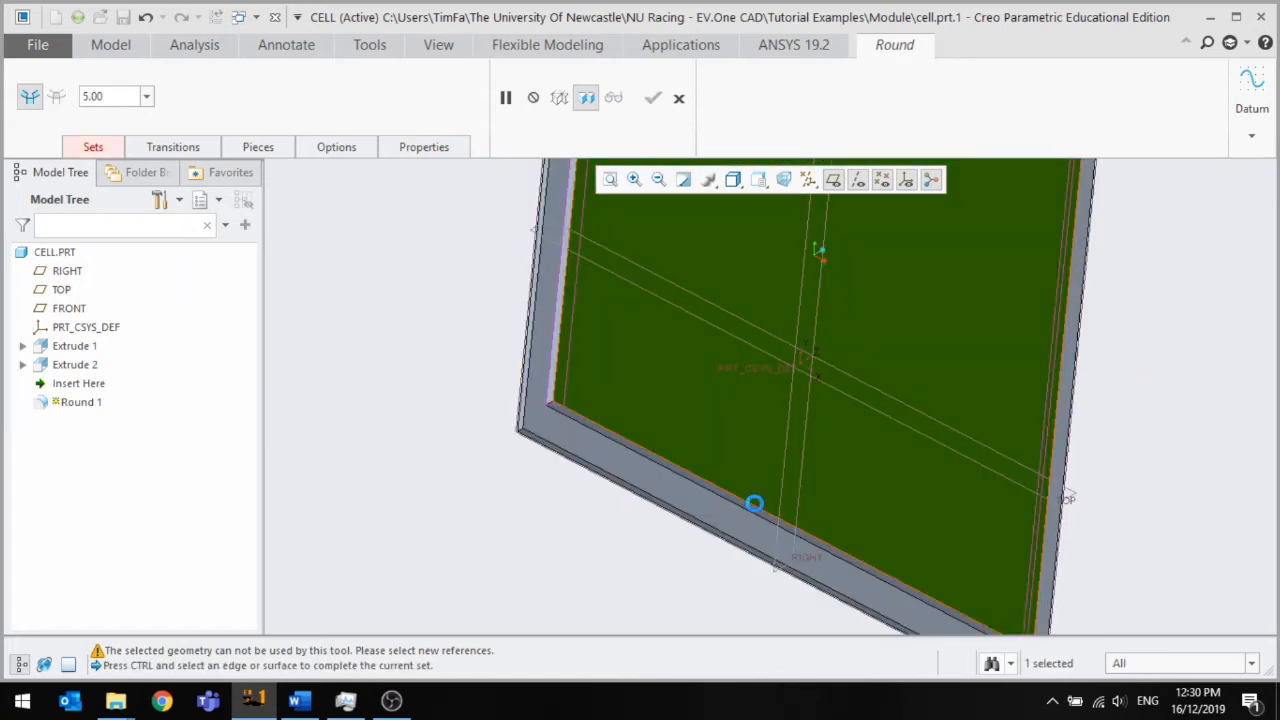
click(757, 510)
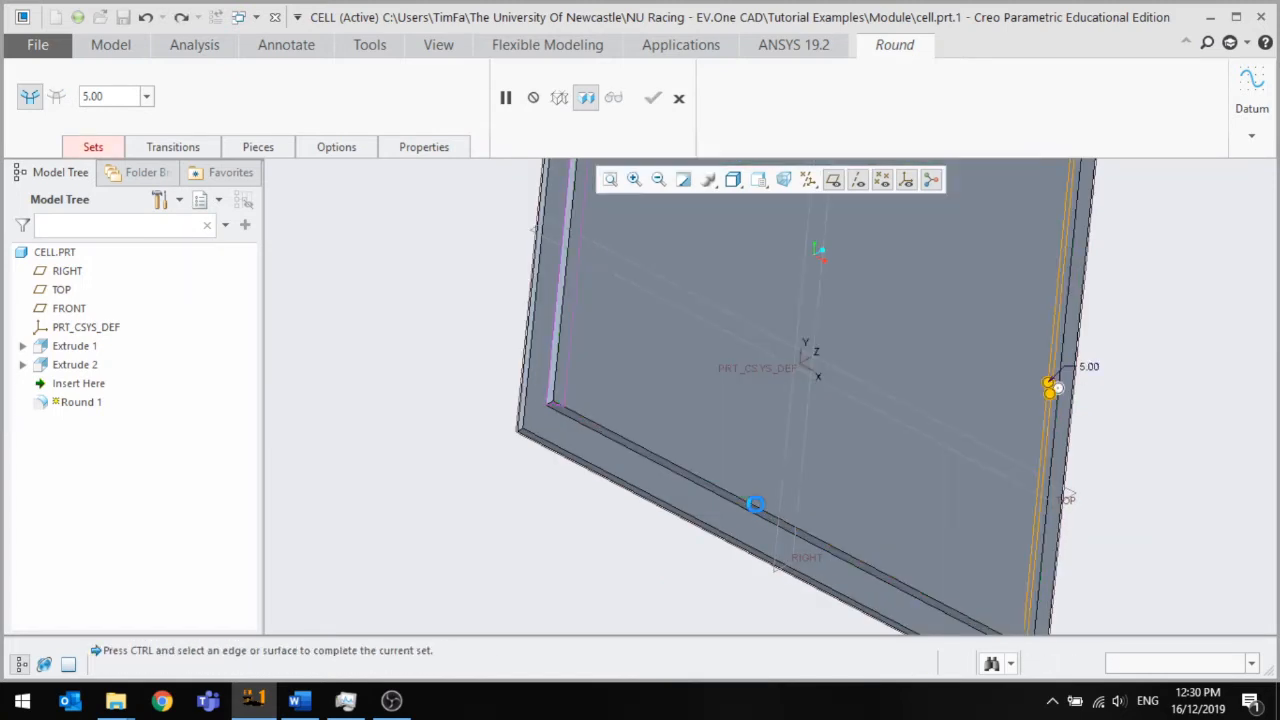
click(755, 512)
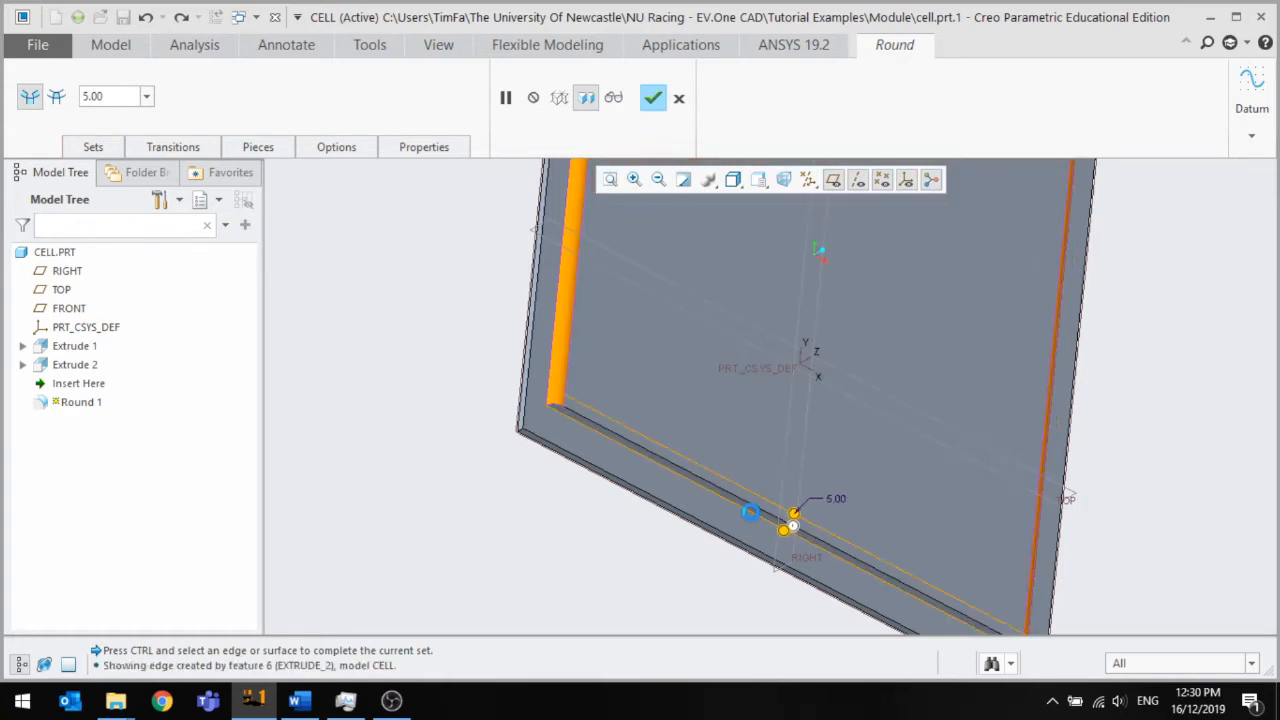
middle_drag(752, 514, 588, 128)
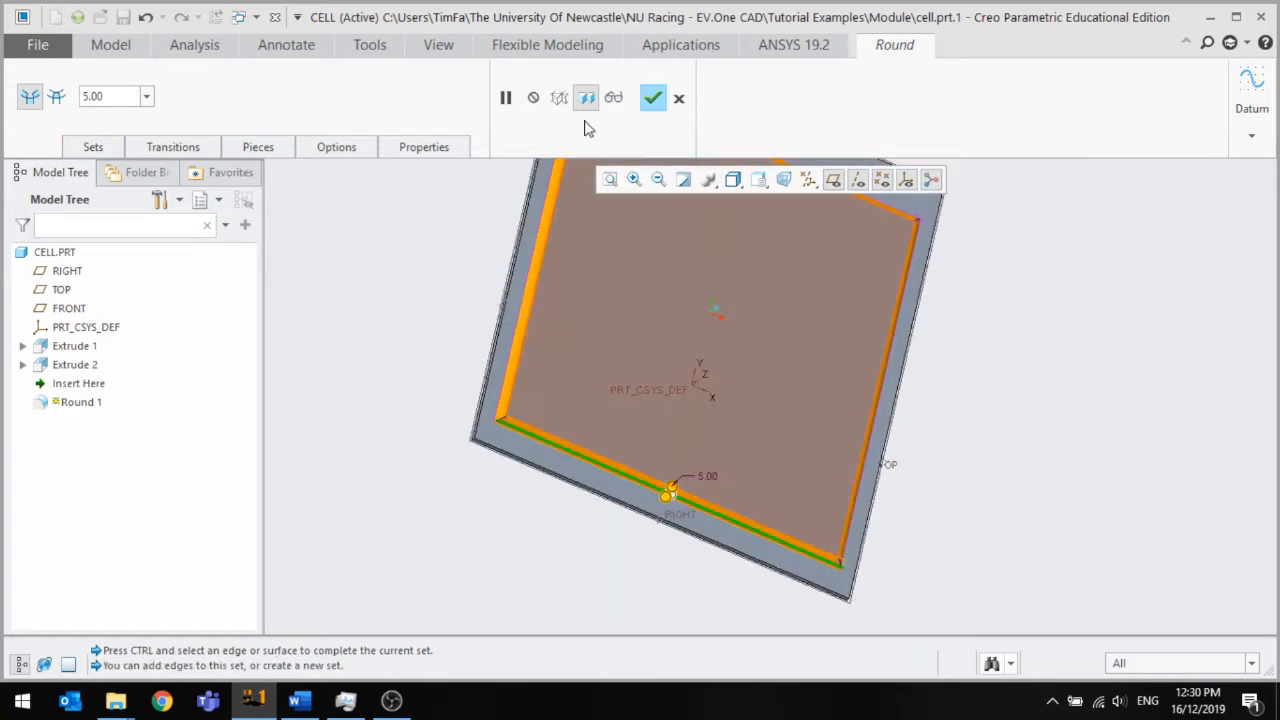
click(662, 99)
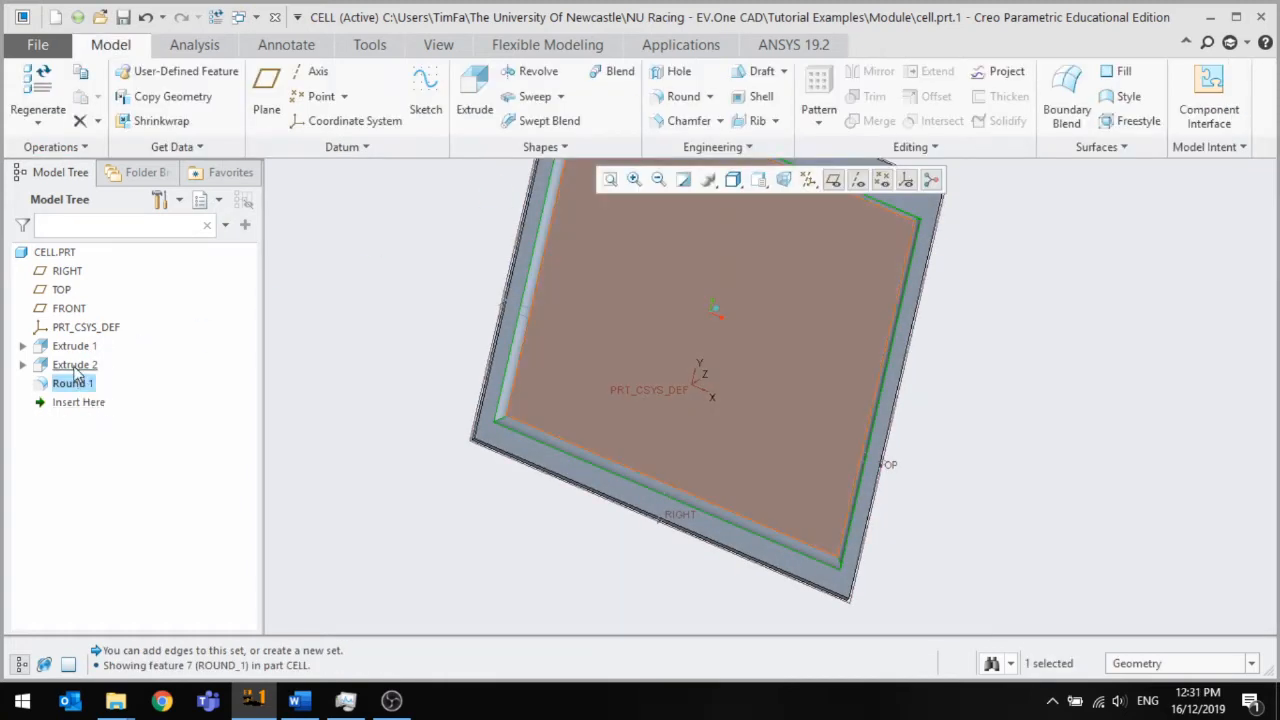
Mirror Extrude 2 and Round 1 together about the FRONT datum plane
ctrl+click(75, 364)
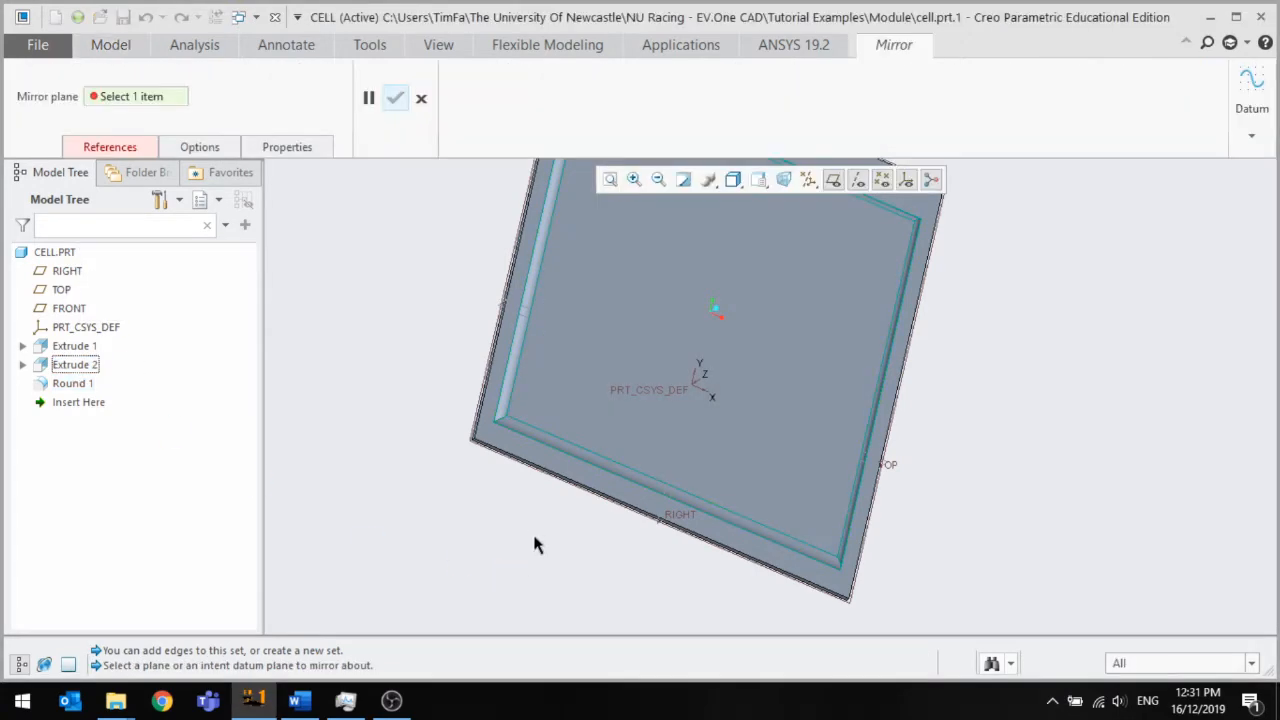
scroll(546, 546, up, 3)
scroll(610, 384, down, 4)
middle_drag(553, 431, 528, 509)
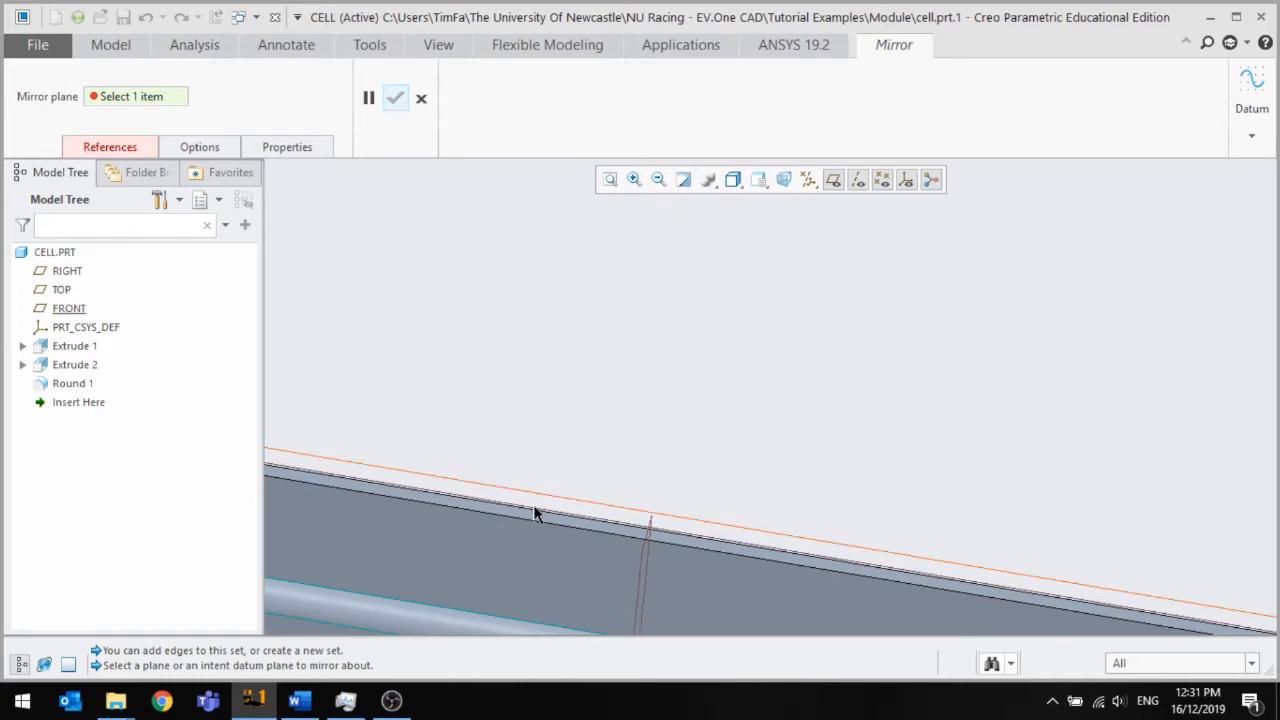
click(534, 505)
scroll(555, 438, up, 3)
scroll(632, 424, up, 3)
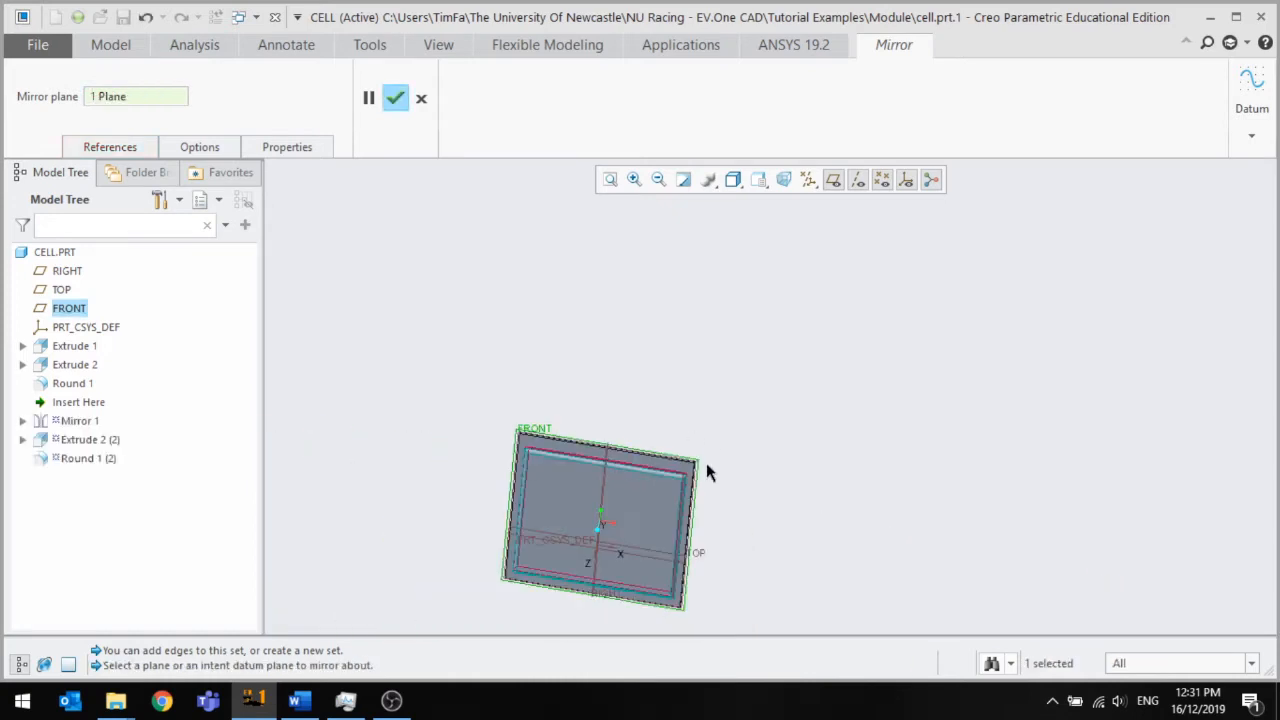
middle_drag(706, 466, 571, 486)
click(397, 99)
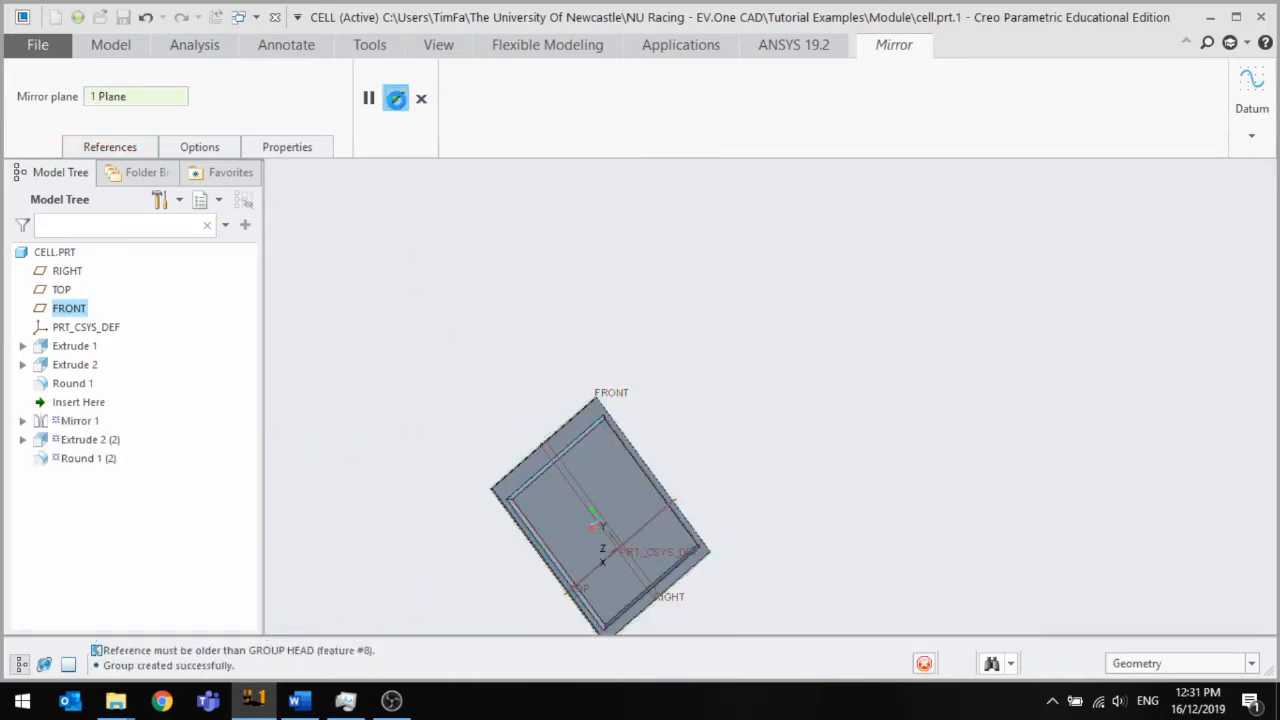
Examine the raised panels and their rounded borders on both sides of the plate
middle_drag(440, 414, 526, 343)
scroll(574, 356, up, 3)
scroll(569, 468, down, 3)
scroll(592, 320, down, 5)
scroll(526, 343, up, 3)
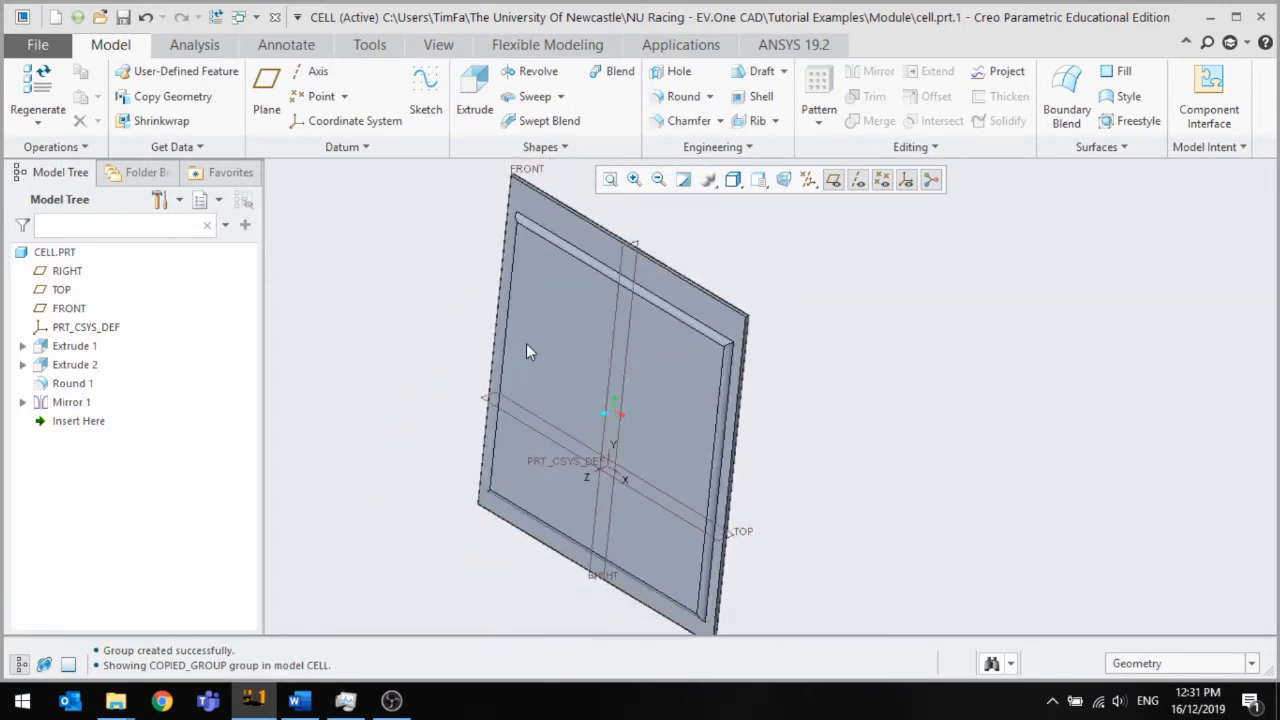
scroll(531, 381, down, 2)
mouse_move(607, 447)
middle_down()
mouse_move(606, 428)
mouse_move(614, 443)
middle_up()
middle_drag(650, 250, 625, 285)
scroll(621, 275, up, 5)
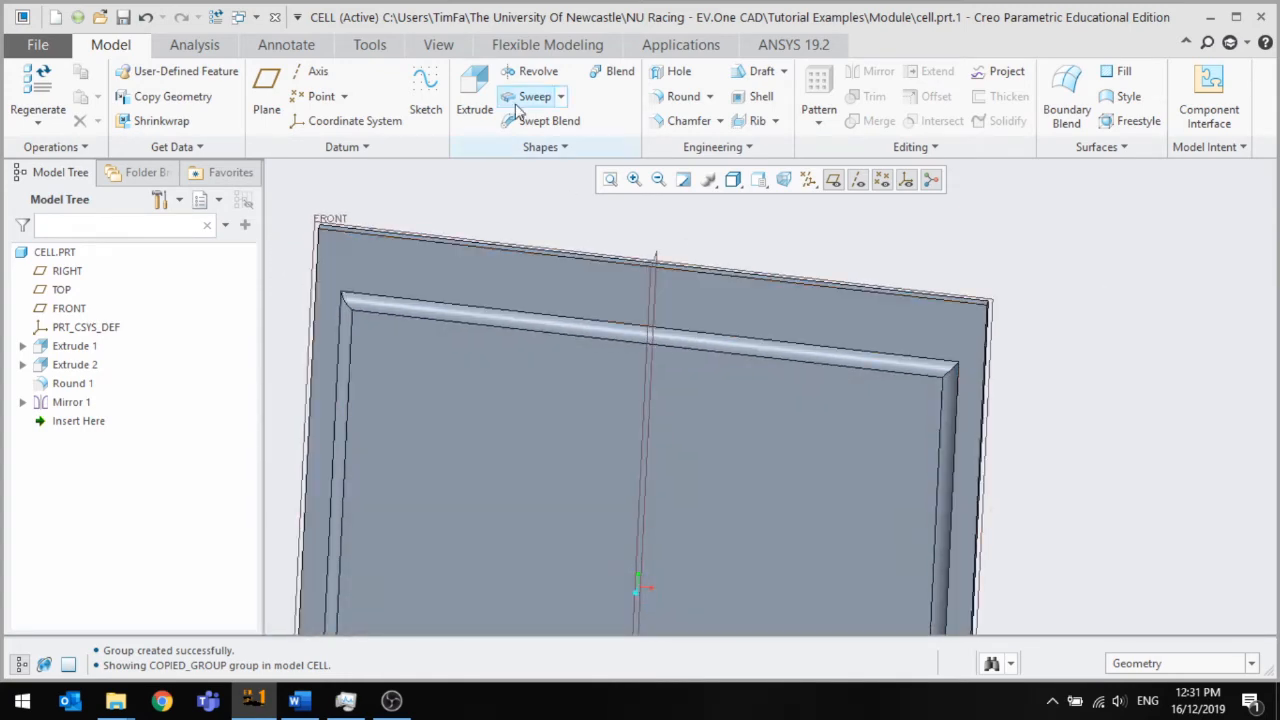
Start an extrude sketch on the plate's border face and draw a square about 14.69 wide down from the upper edge, across the vertical reference
click(474, 95)
click(588, 293)
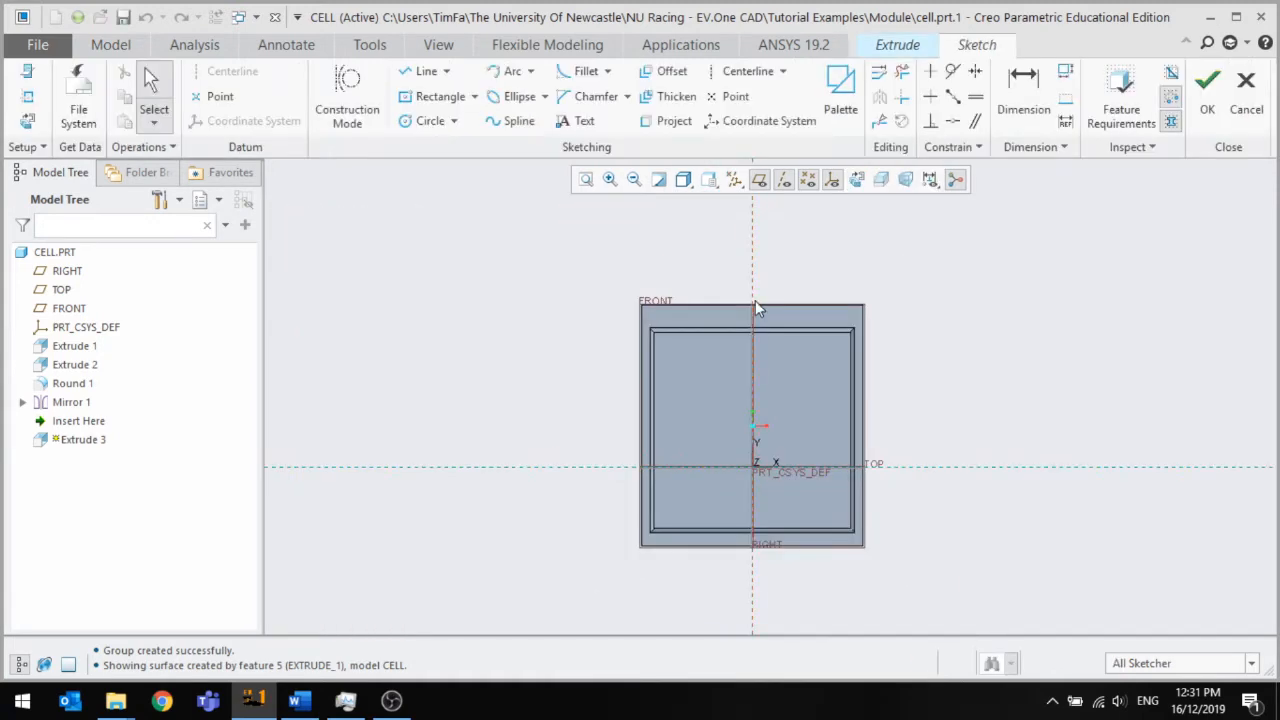
scroll(757, 300, down, 5)
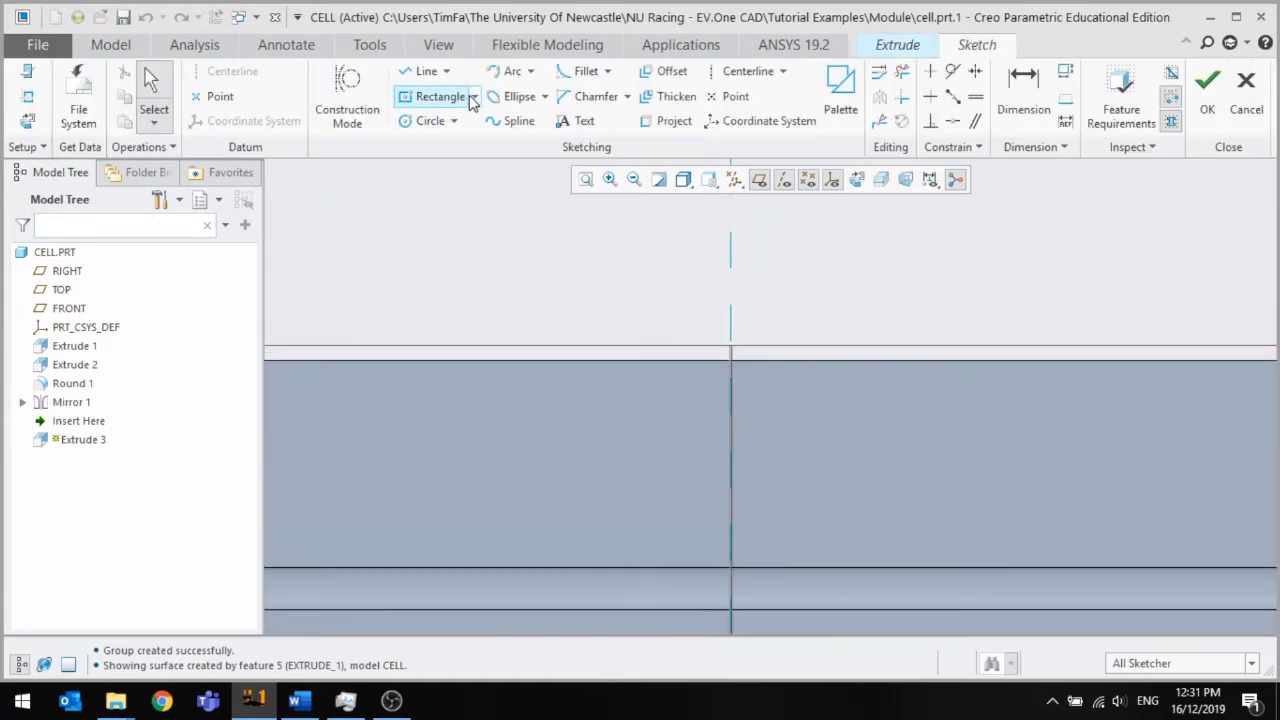
click(474, 96)
click(462, 118)
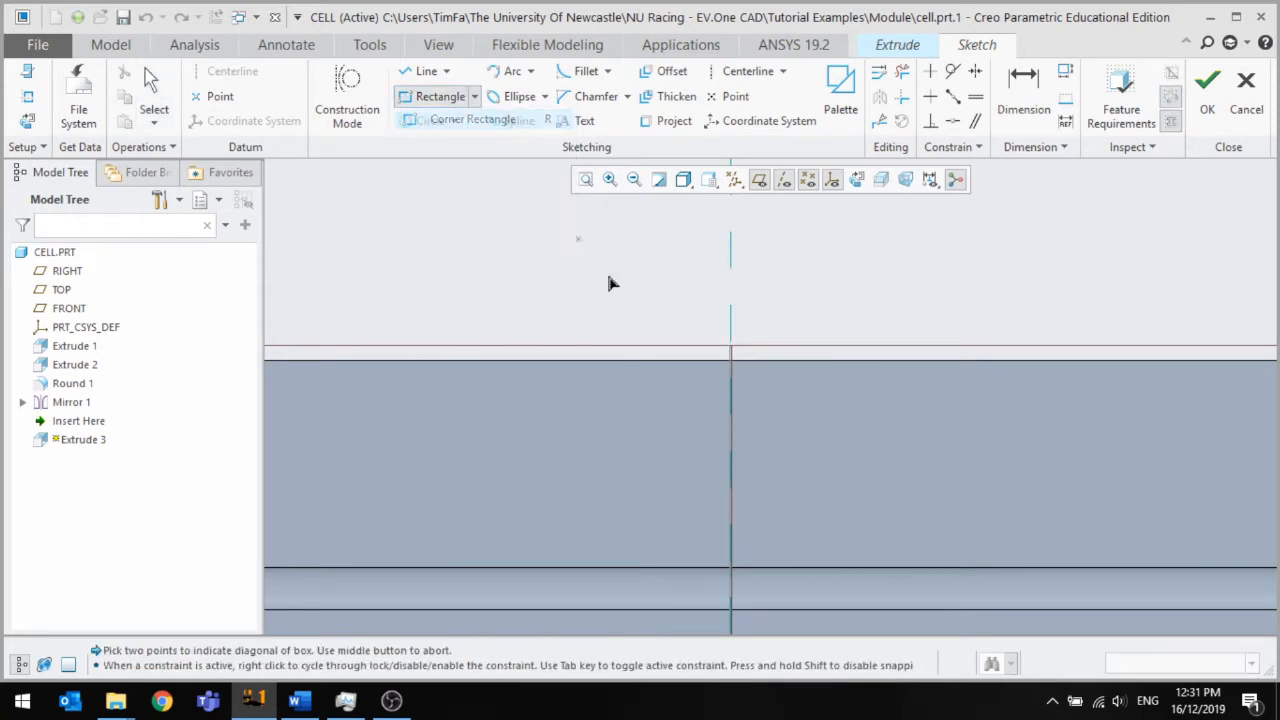
click(779, 487)
middle_click(790, 487)
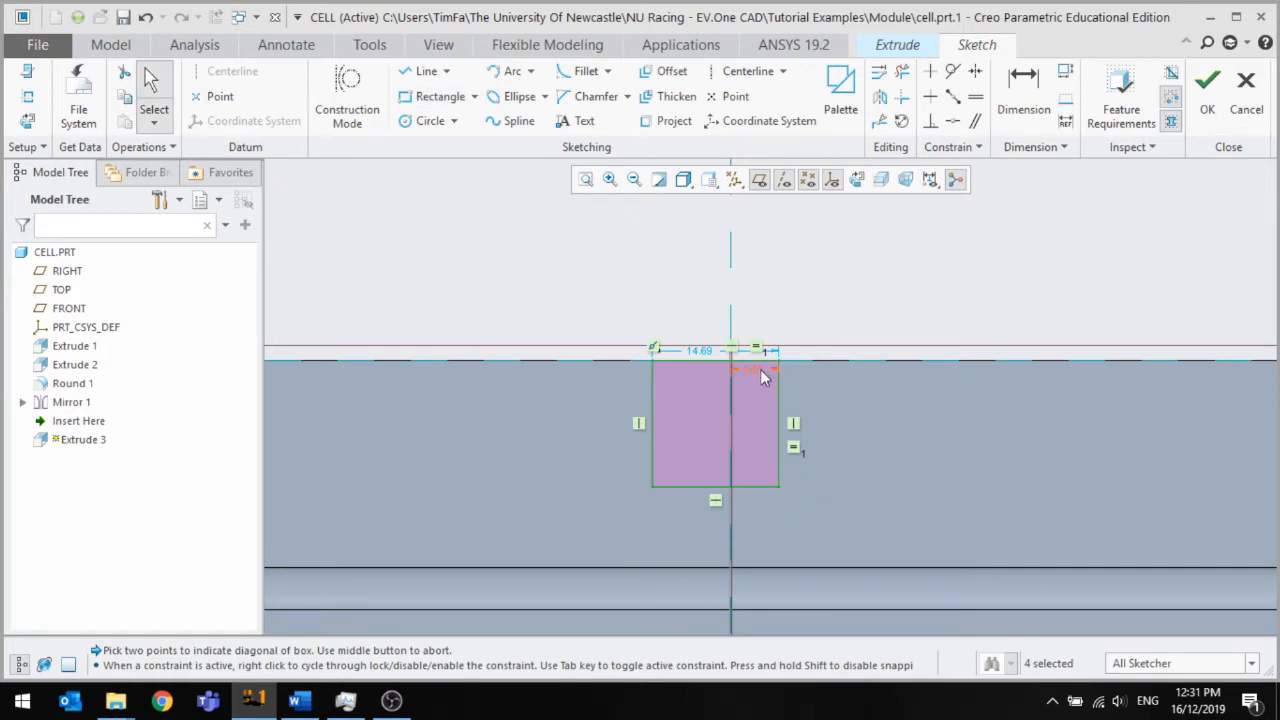
Add a reference dimension between the square's left side and the vertical reference
click(701, 352)
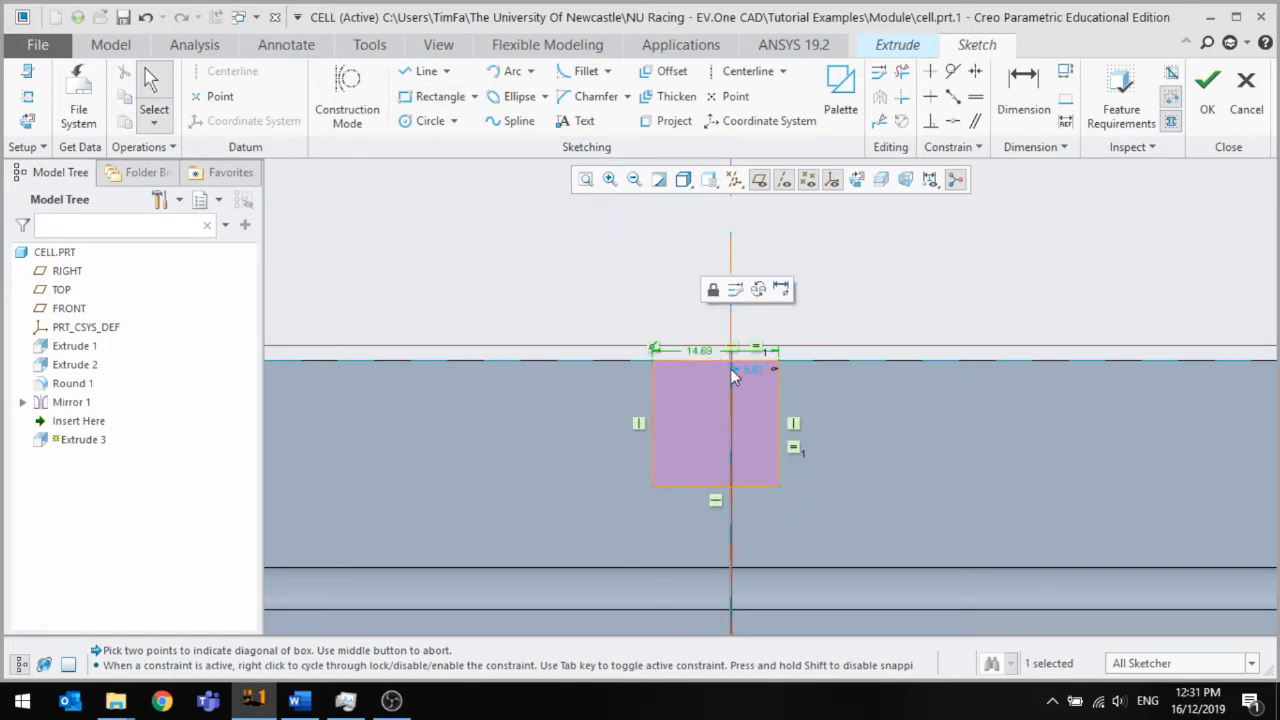
click(1030, 93)
scroll(730, 433, up, 5)
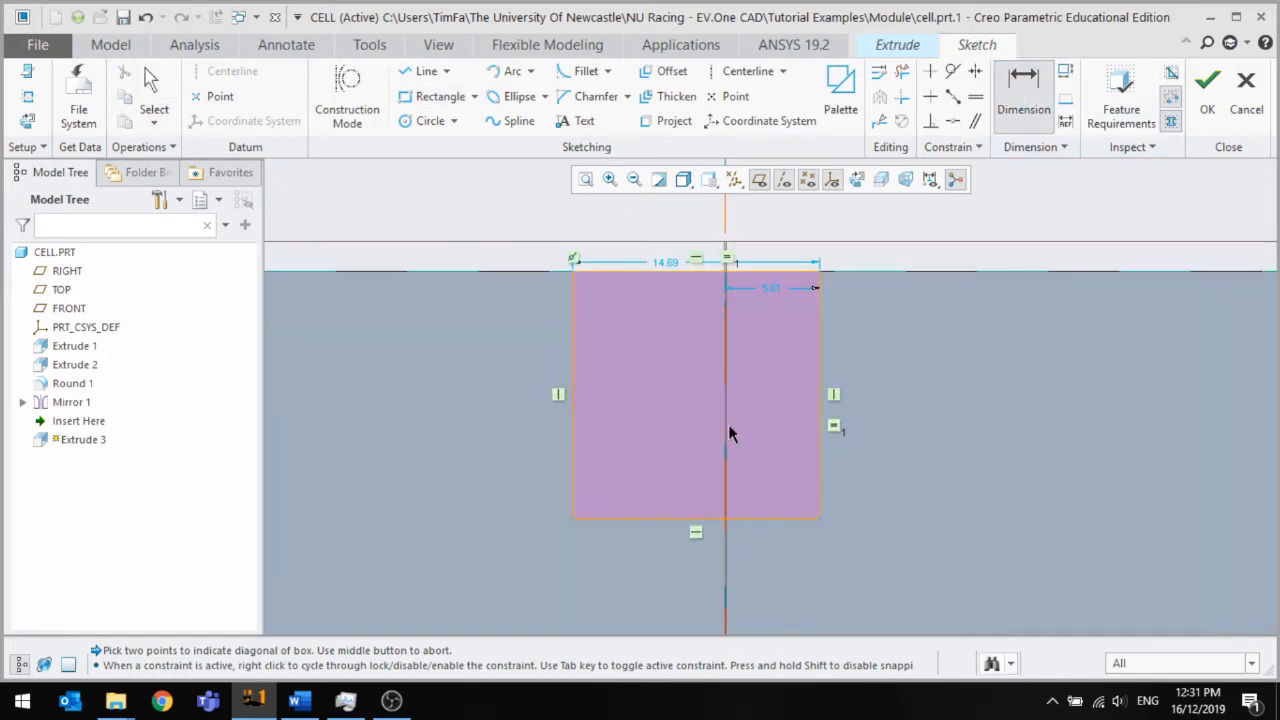
click(1065, 120)
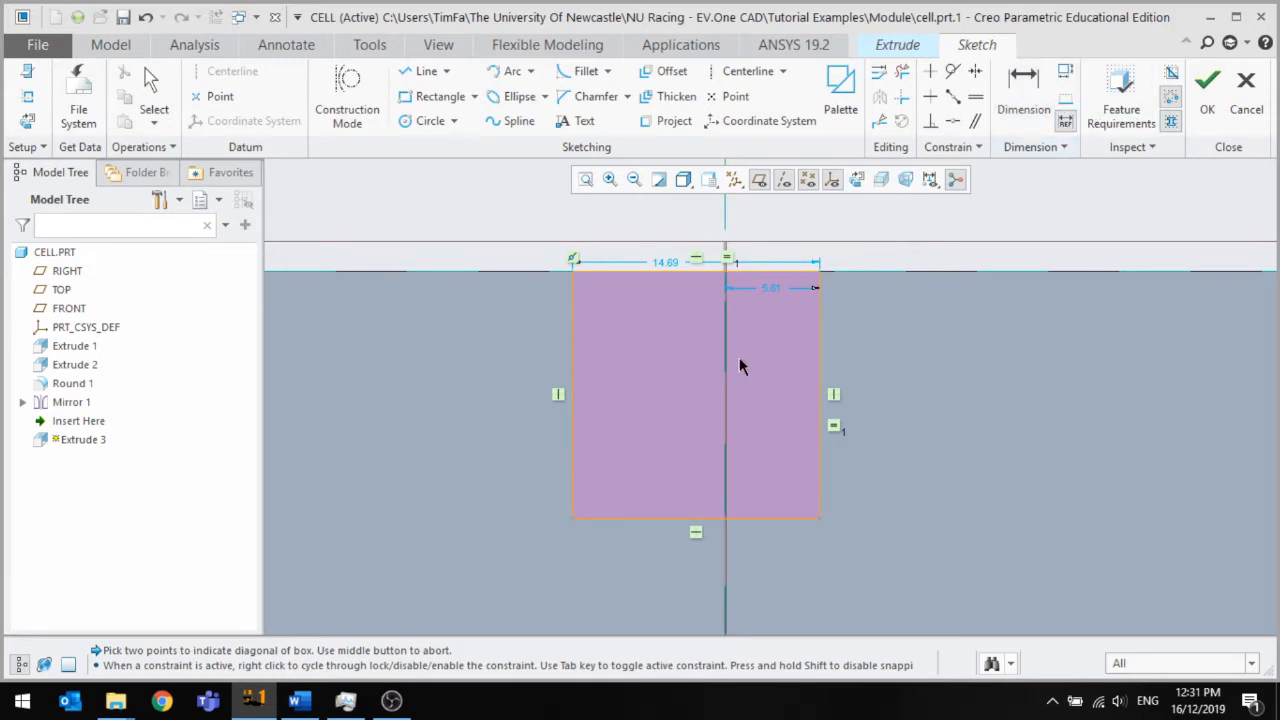
click(573, 350)
middle_click(650, 337)
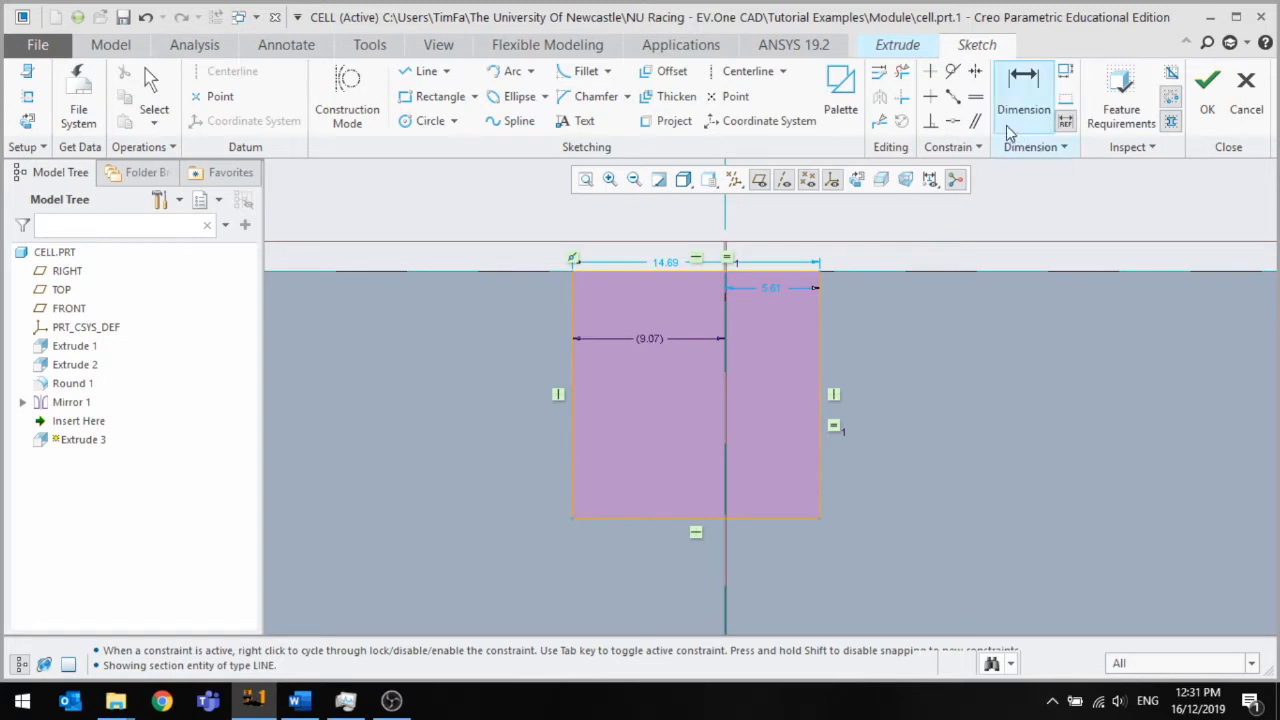
Constrain the square's two side distances from the vertical reference to be equal
click(976, 97)
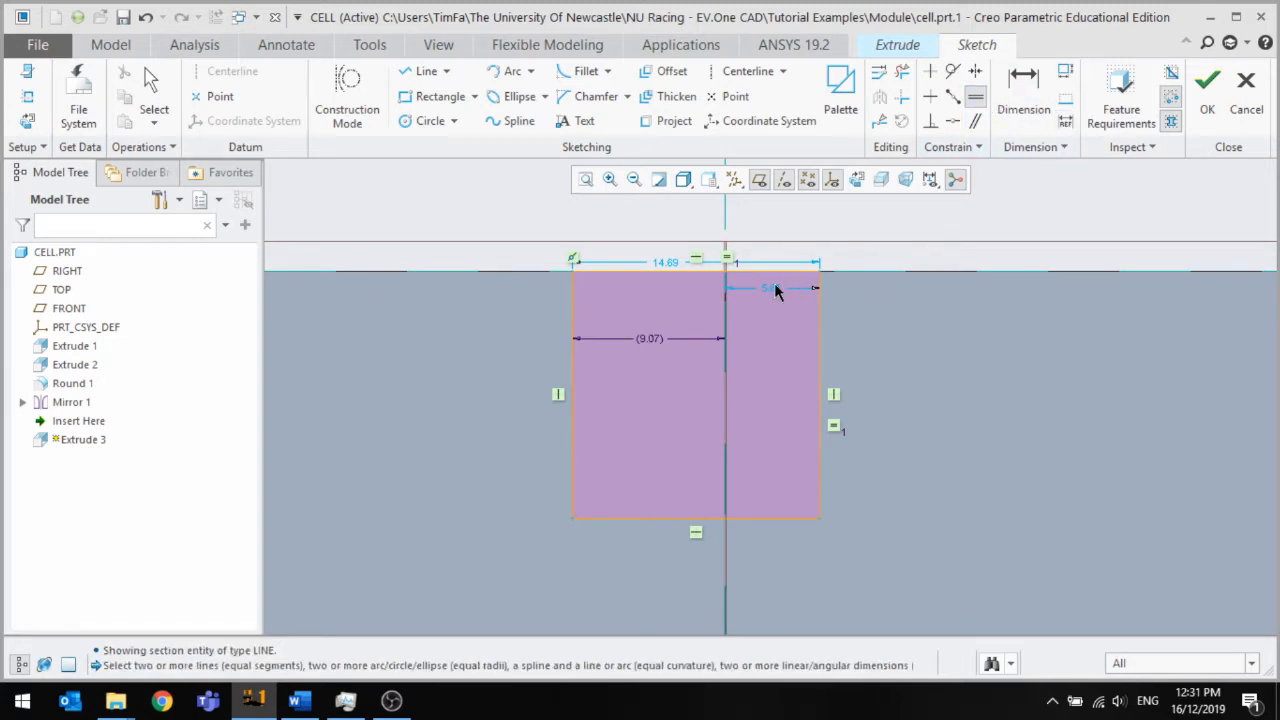
click(768, 290)
click(648, 338)
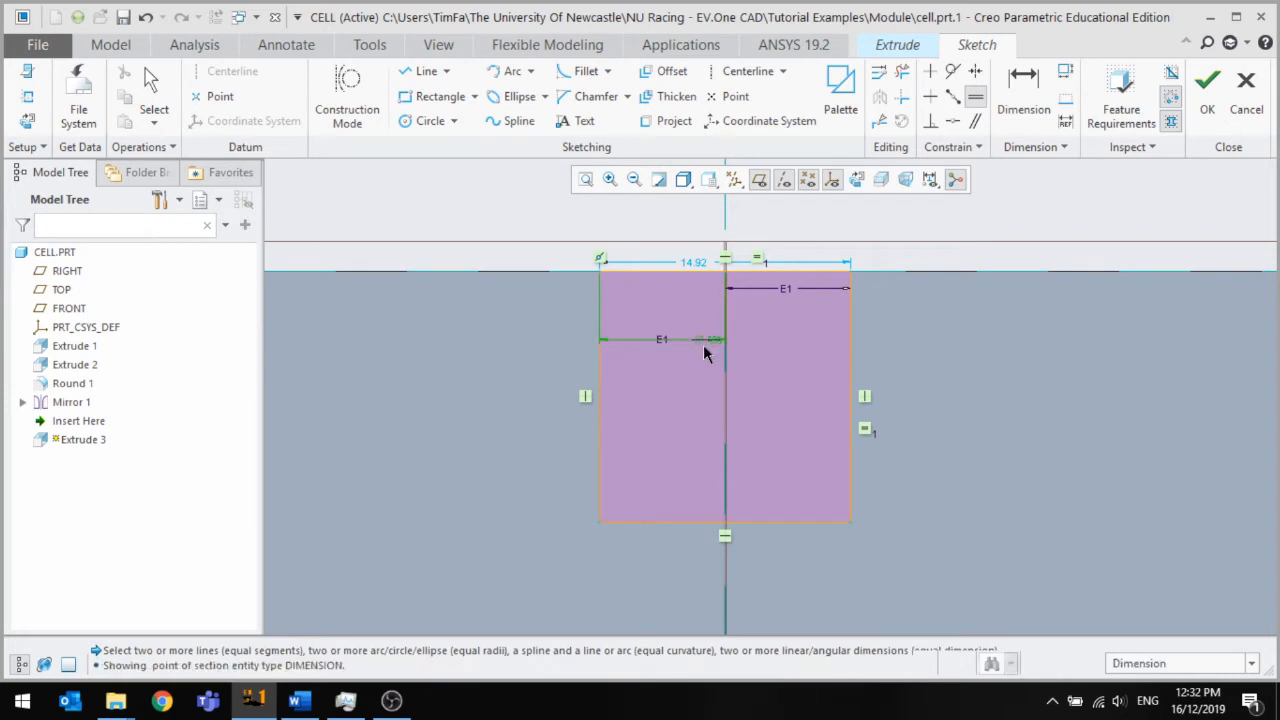
middle_click(405, 368)
Try to edit the reference dimension of the square's left half, then remove it together with the equal-dimension constraint
double_click(707, 340)
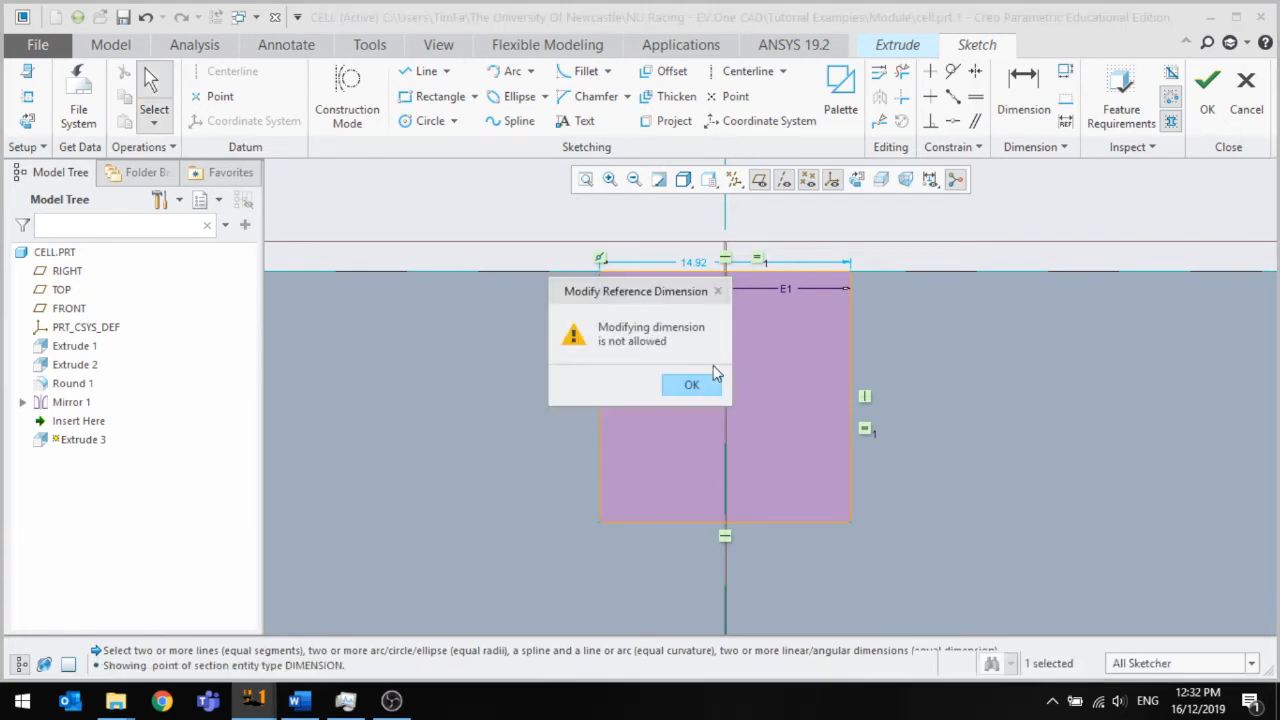
click(694, 386)
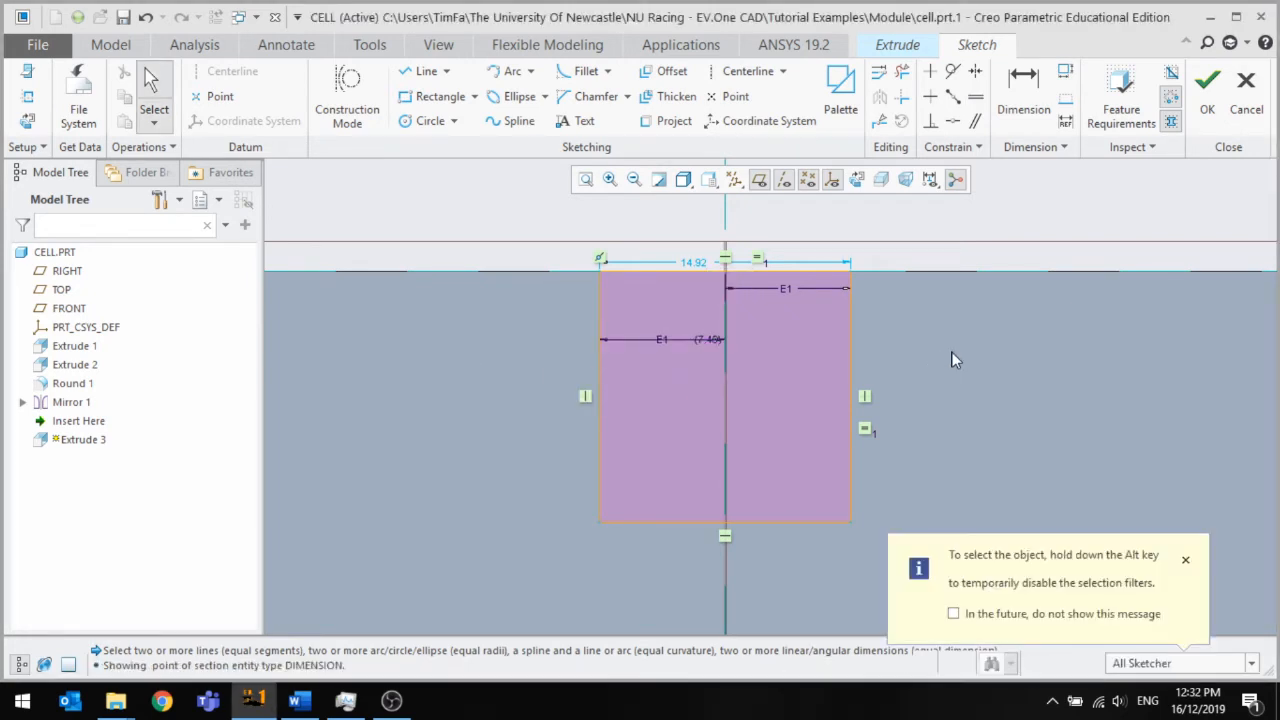
double_click(710, 339)
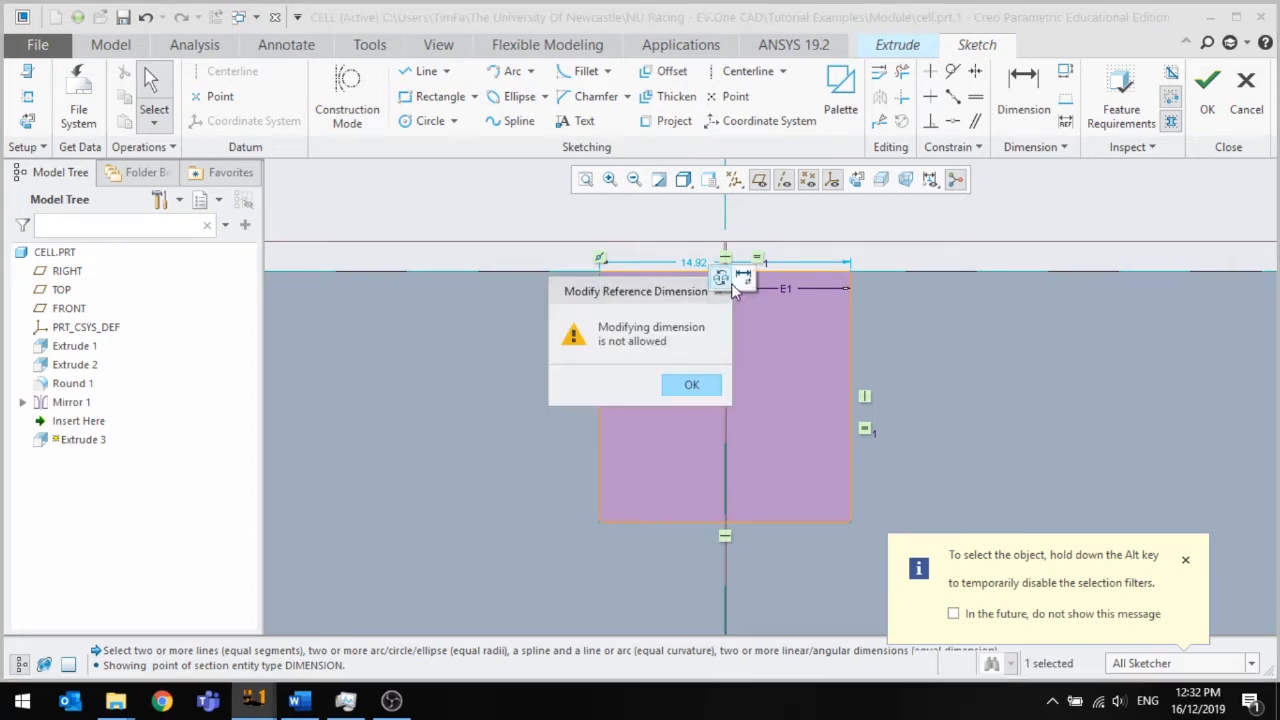
click(694, 388)
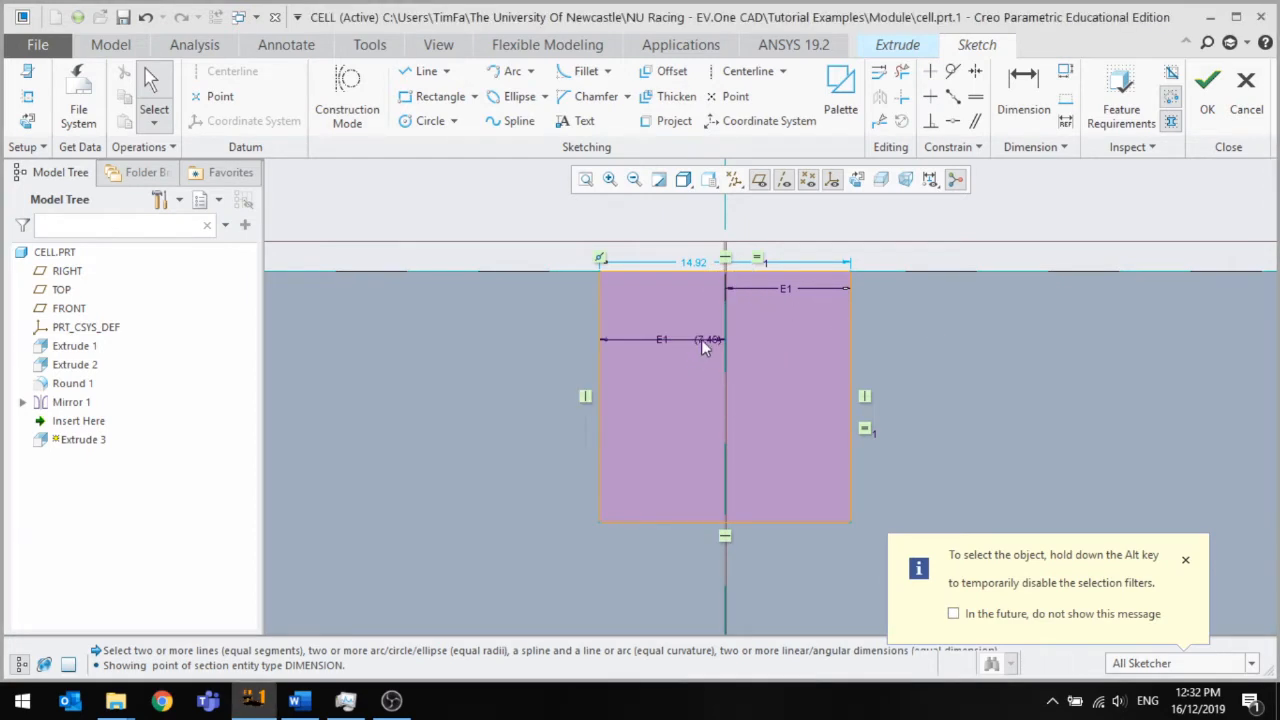
scroll(708, 350, up, 5)
scroll(705, 390, down, 3)
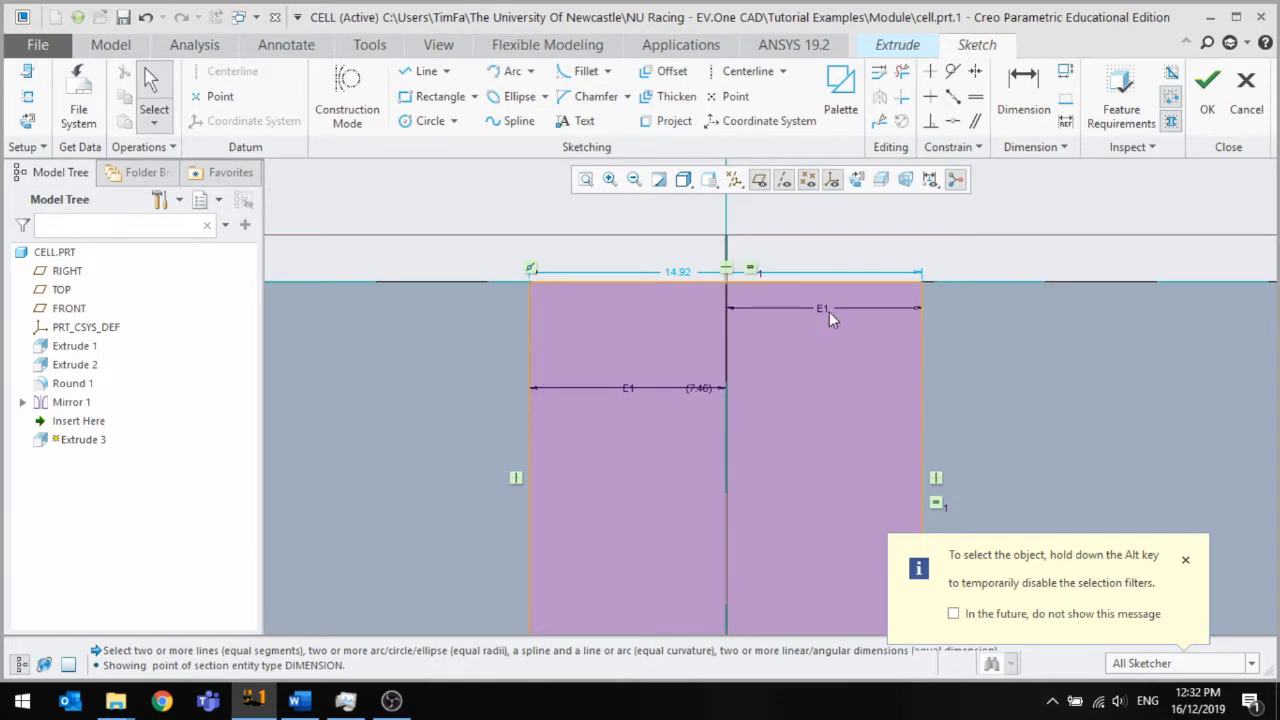
scroll(826, 316, down, 2)
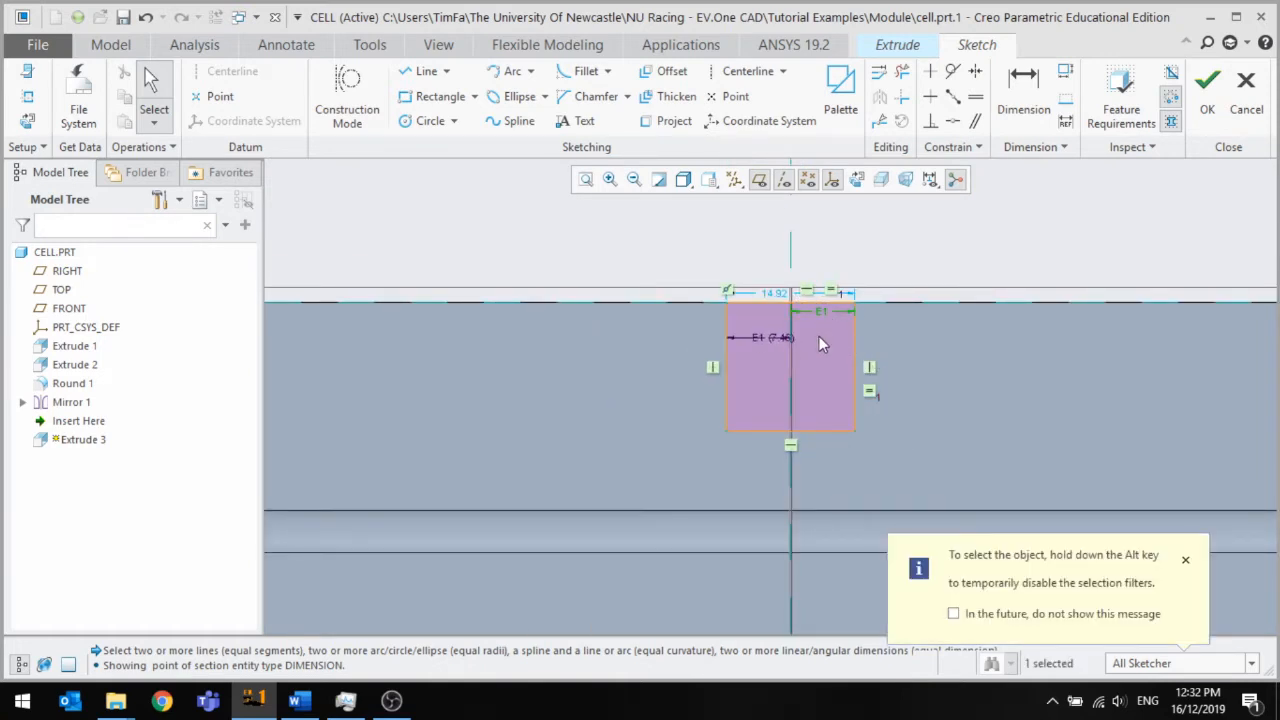
scroll(815, 339, up, 3)
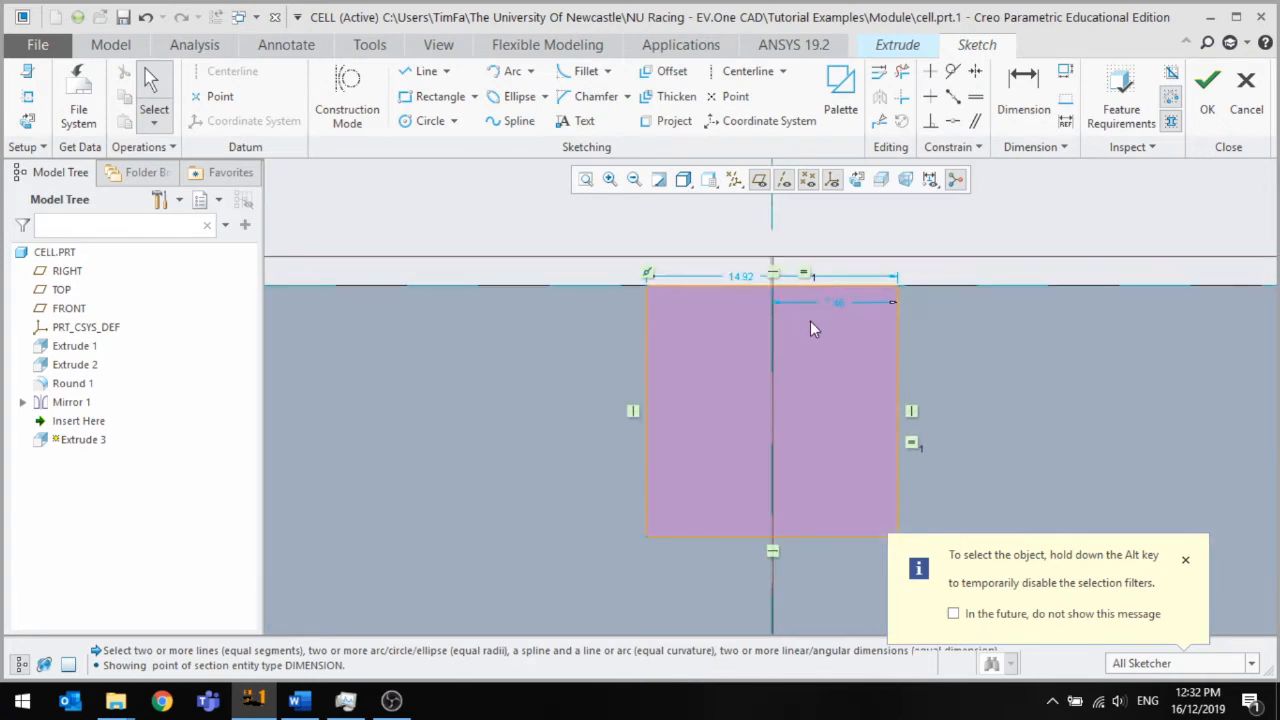
Dimension both vertical sides of the square 5.00 from the vertical reference
double_click(836, 306)
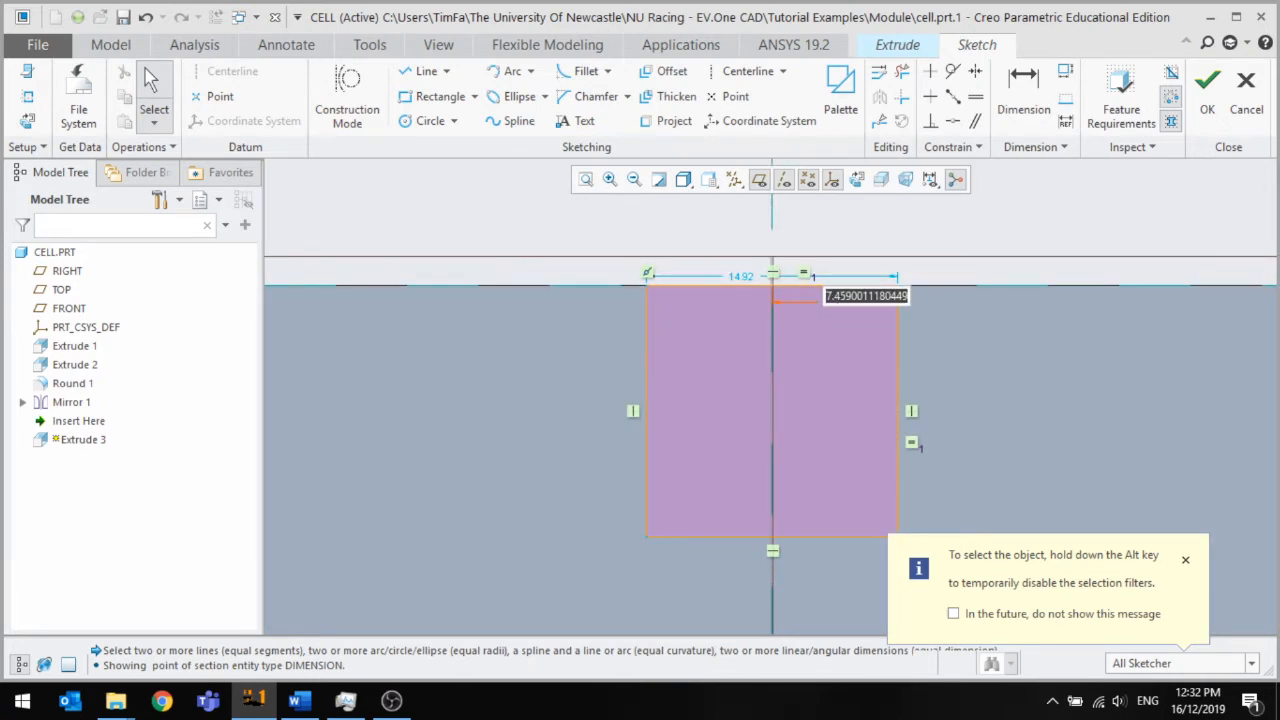
text(5)
key(Return)
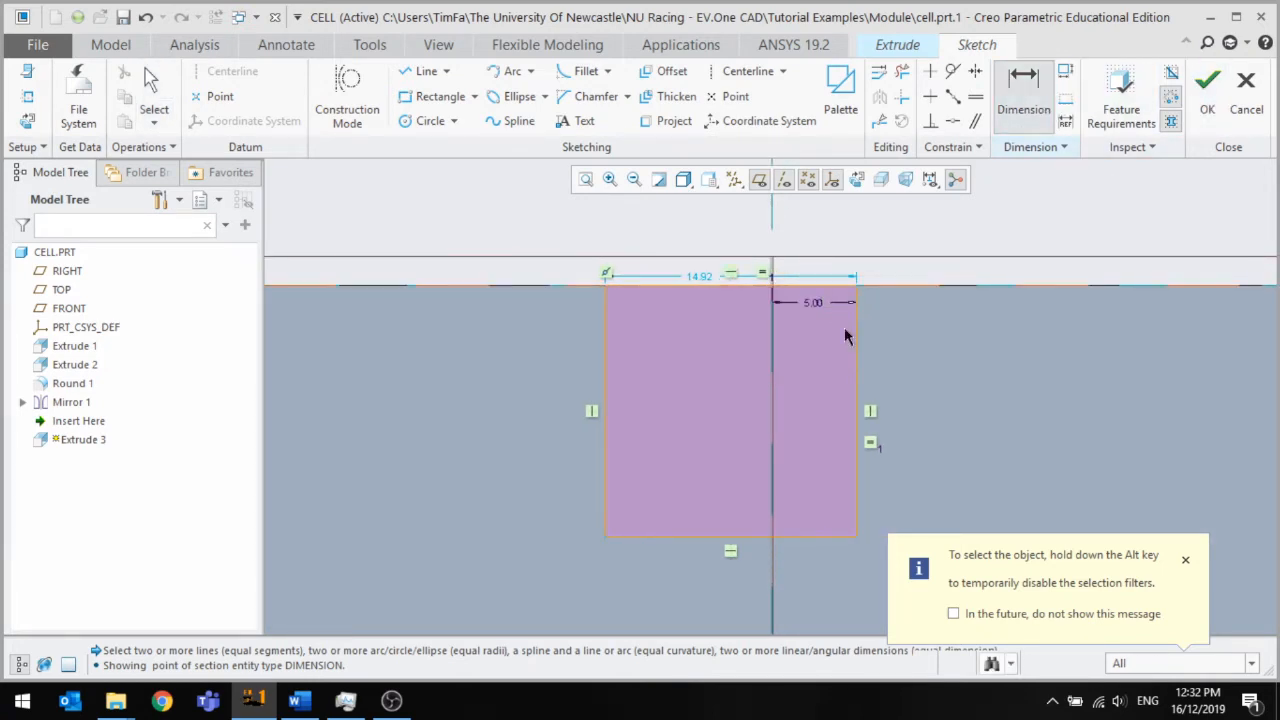
click(607, 380)
middle_click(700, 336)
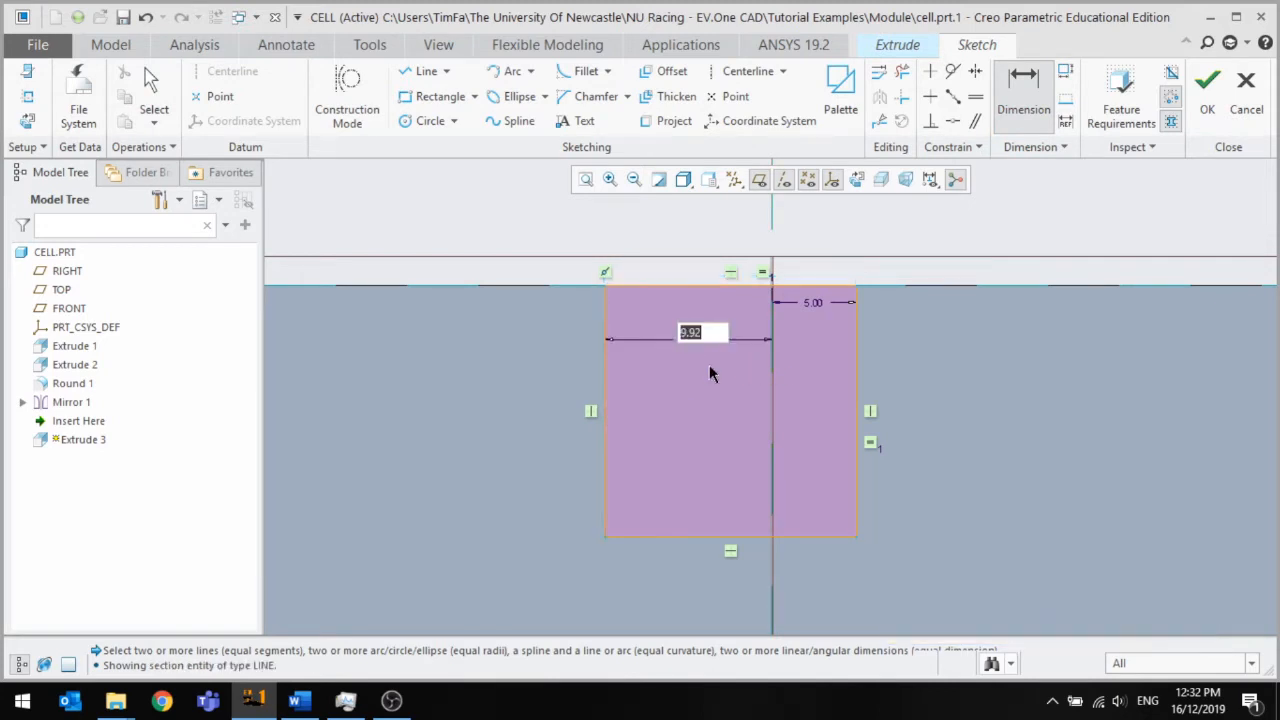
text(5)
key(Return)
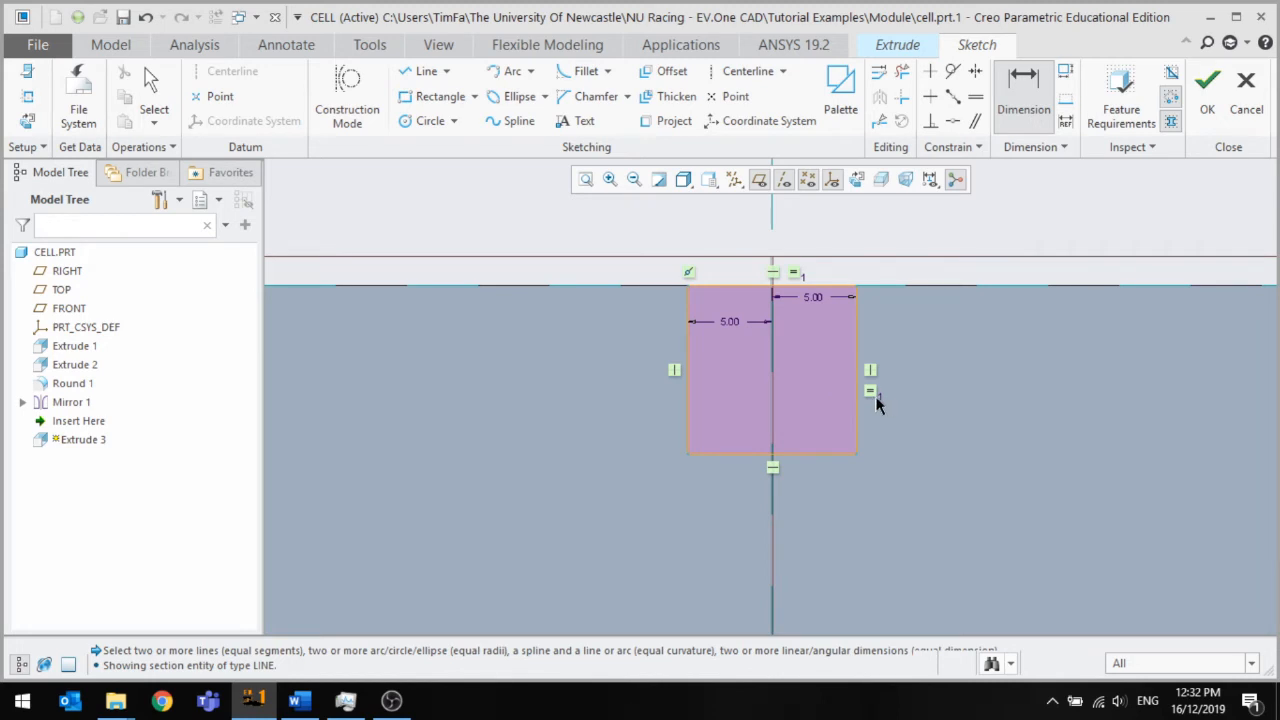
Finish the square sketch and reverse the extrusion direction into the plate so it removes material
scroll(855, 435, up, 2)
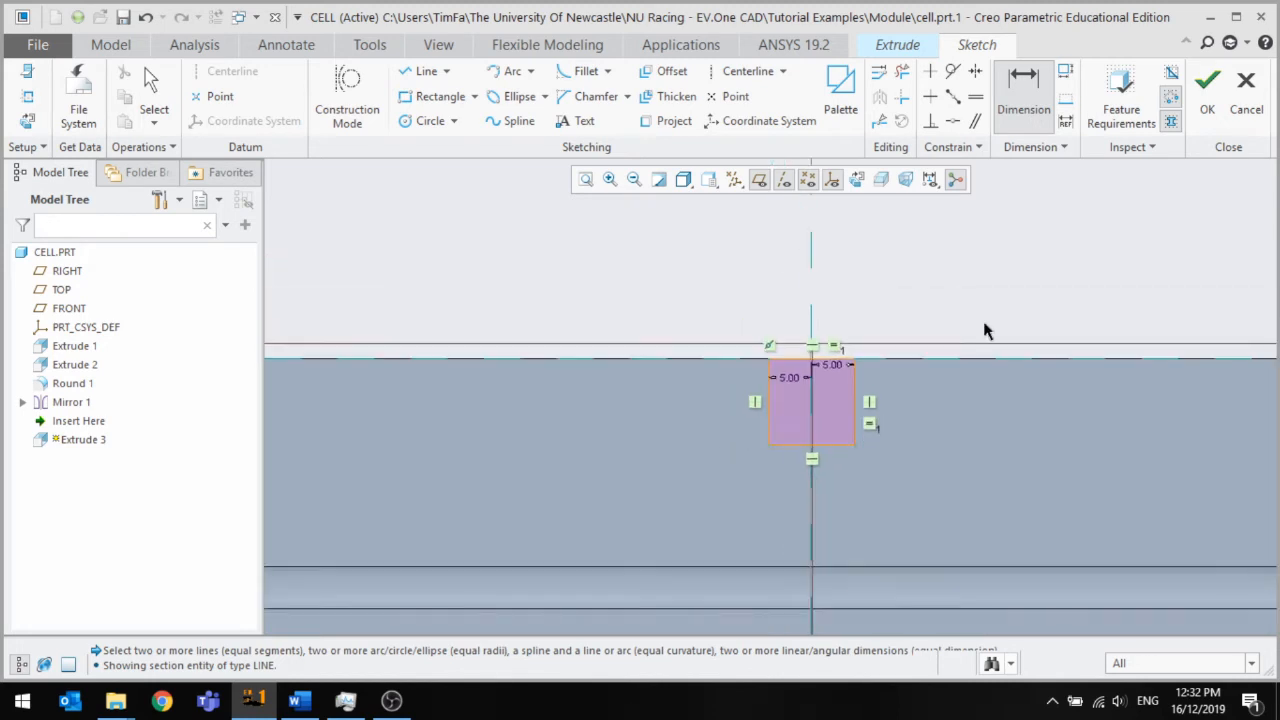
click(1208, 86)
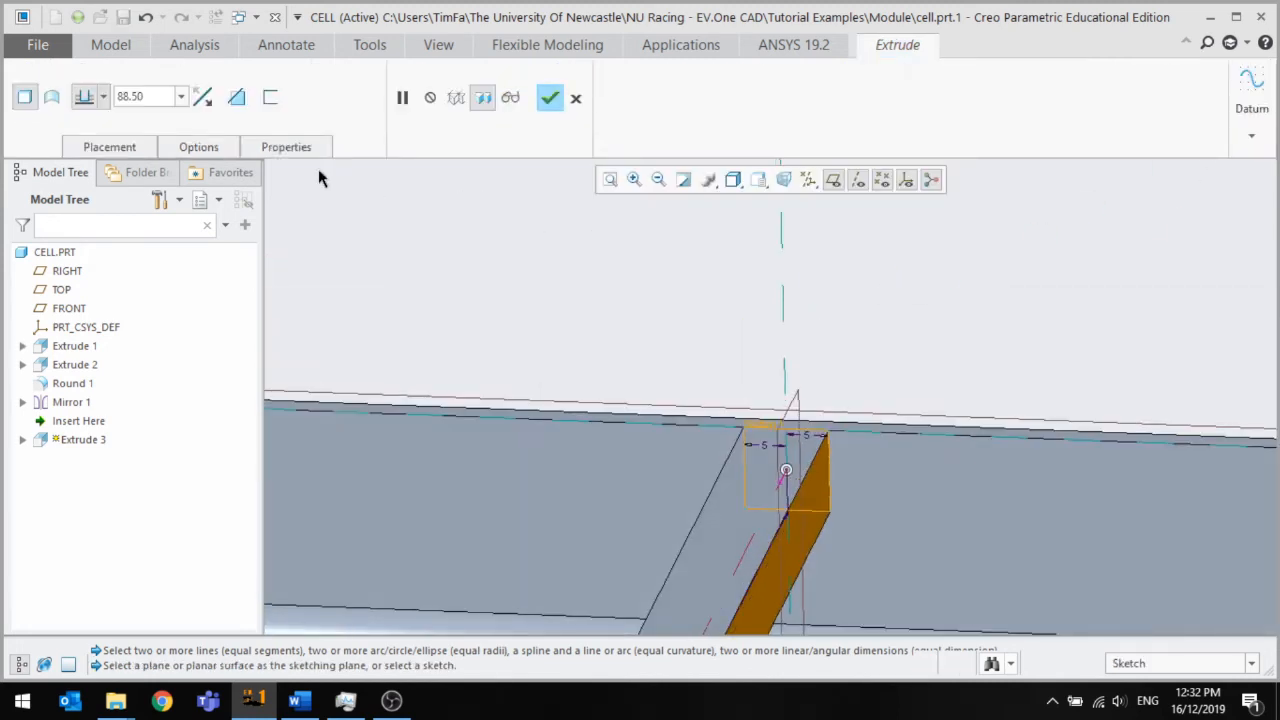
click(202, 96)
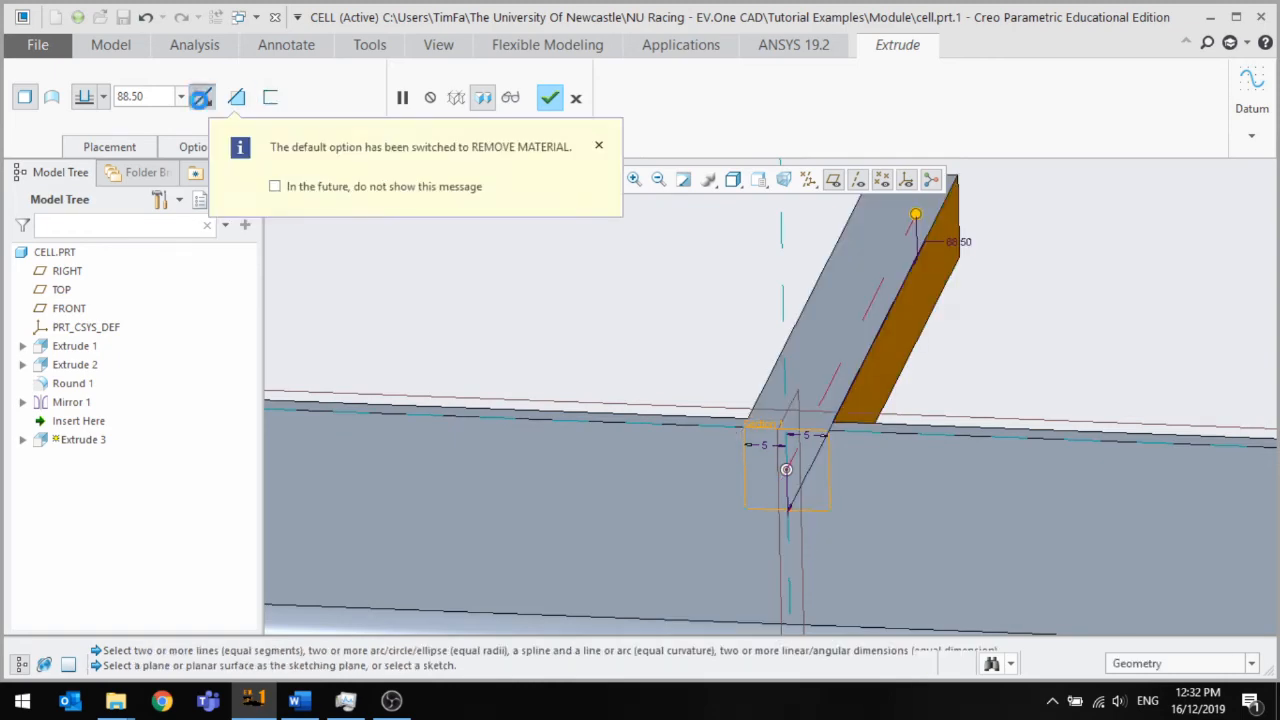
Adjust the cut's blind depth to 65.50 with the depth handle
scroll(420, 270, up, 3)
middle_drag(761, 408, 612, 413)
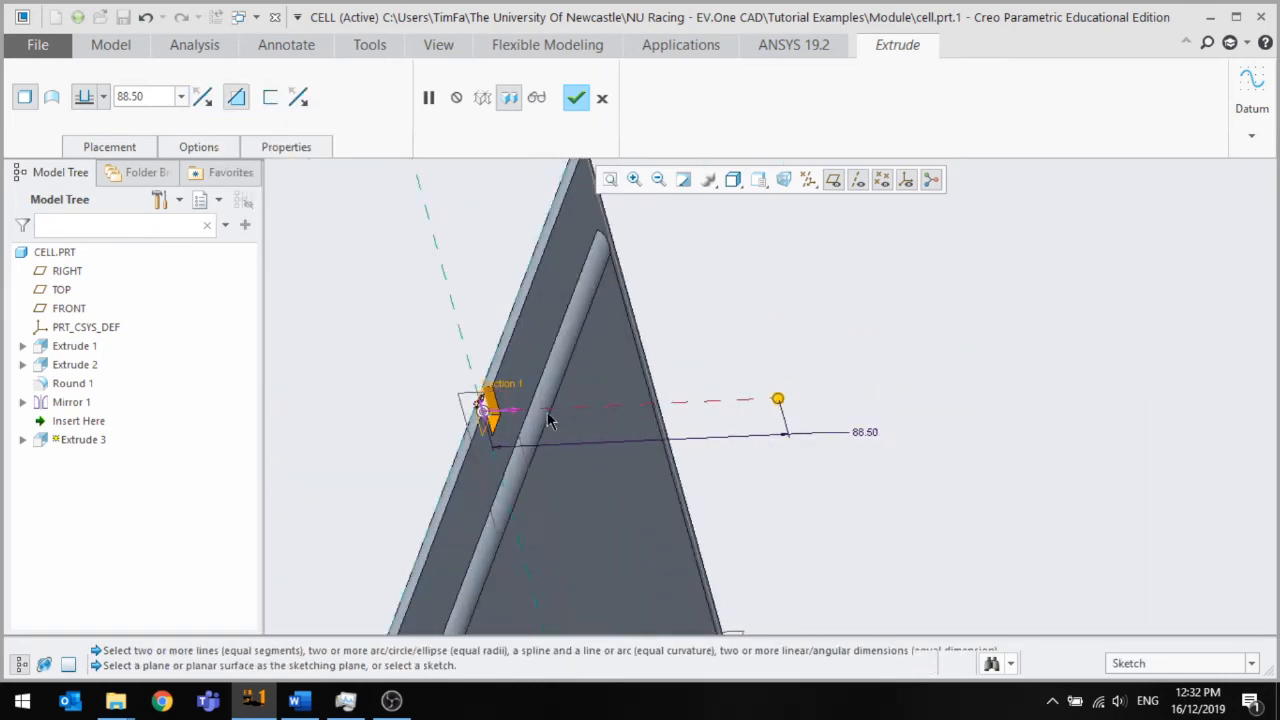
scroll(445, 408, down, 4)
scroll(447, 408, up, 3)
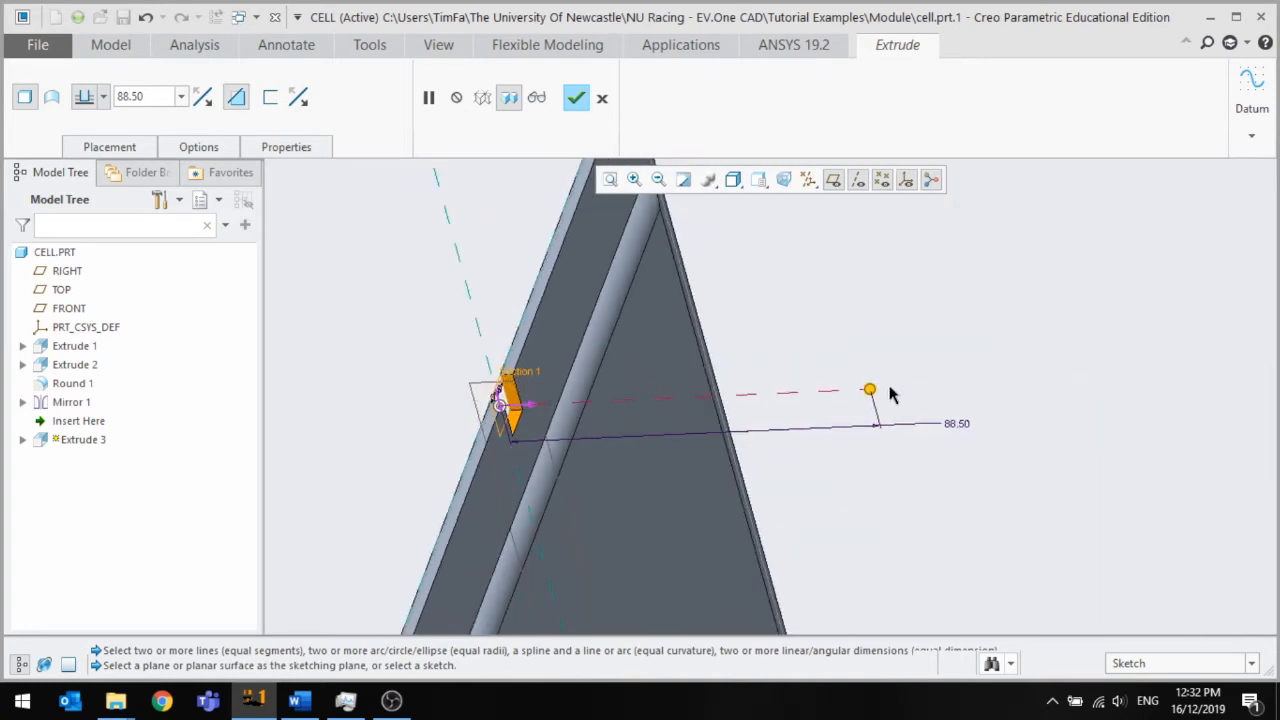
drag(870, 391, 968, 393)
drag(1015, 384, 774, 370)
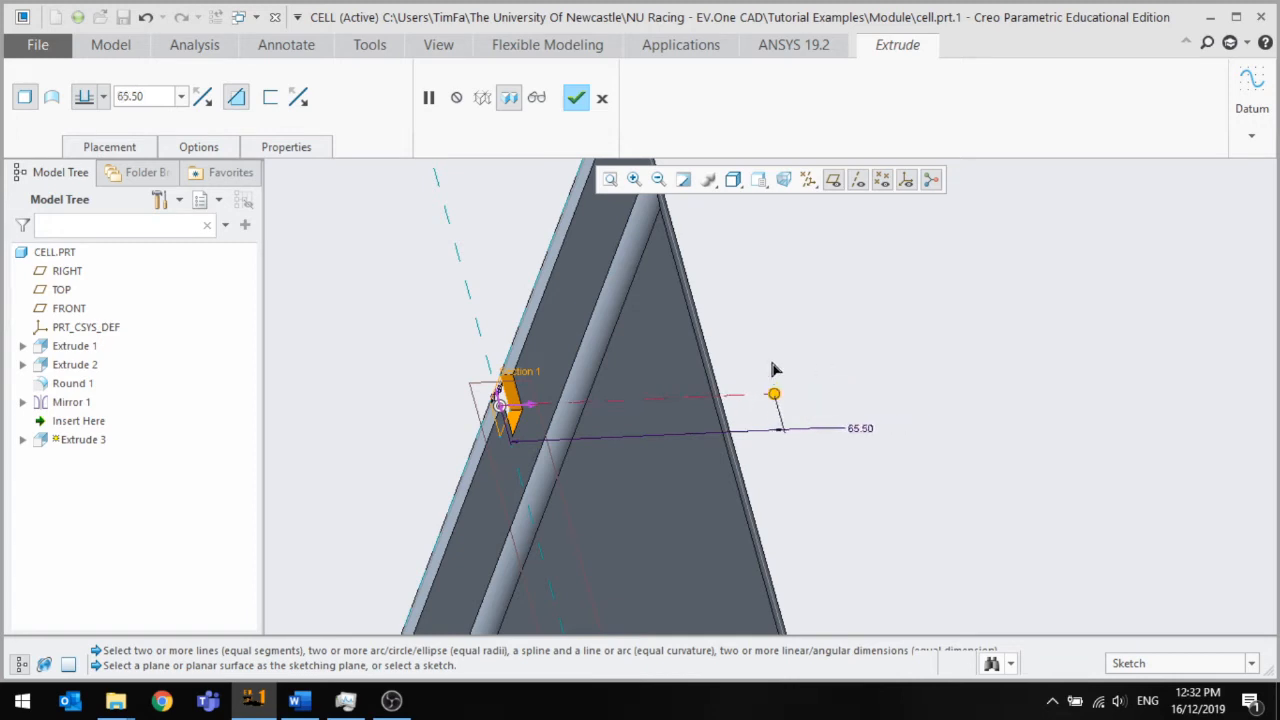
Try the To Next and Through All depth options for the cut
click(103, 97)
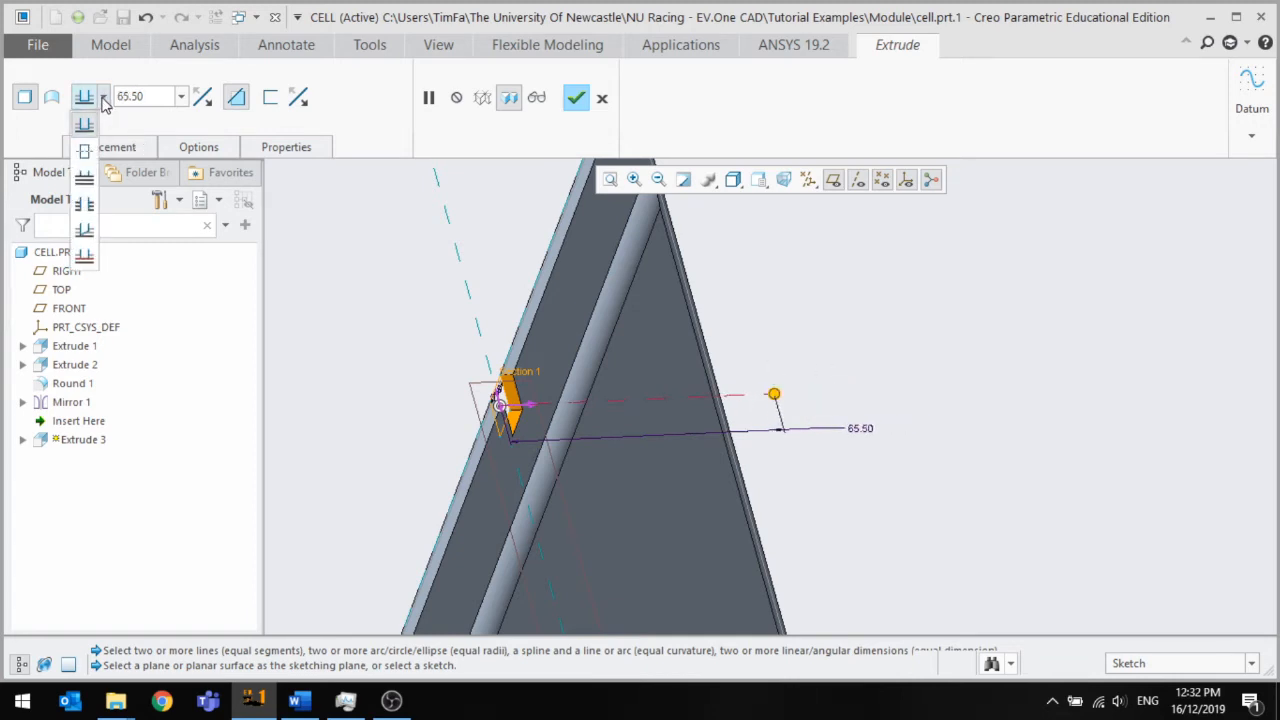
click(84, 178)
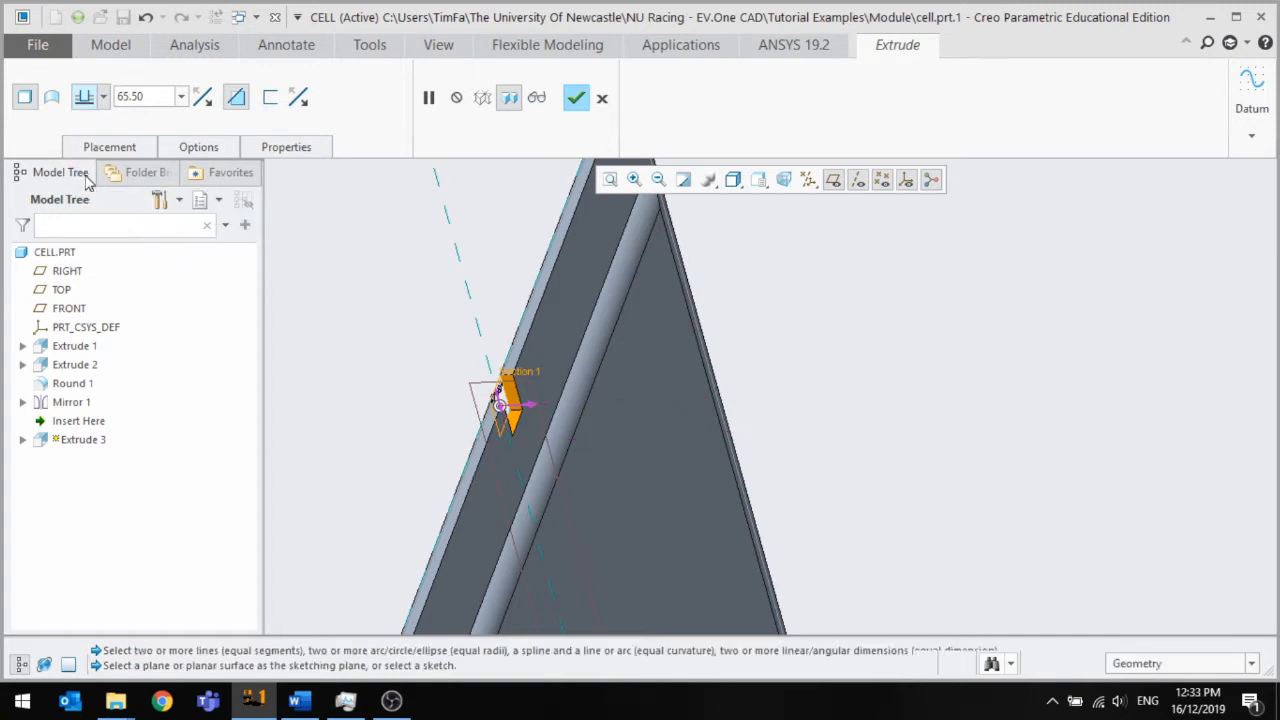
scroll(478, 425, up, 2)
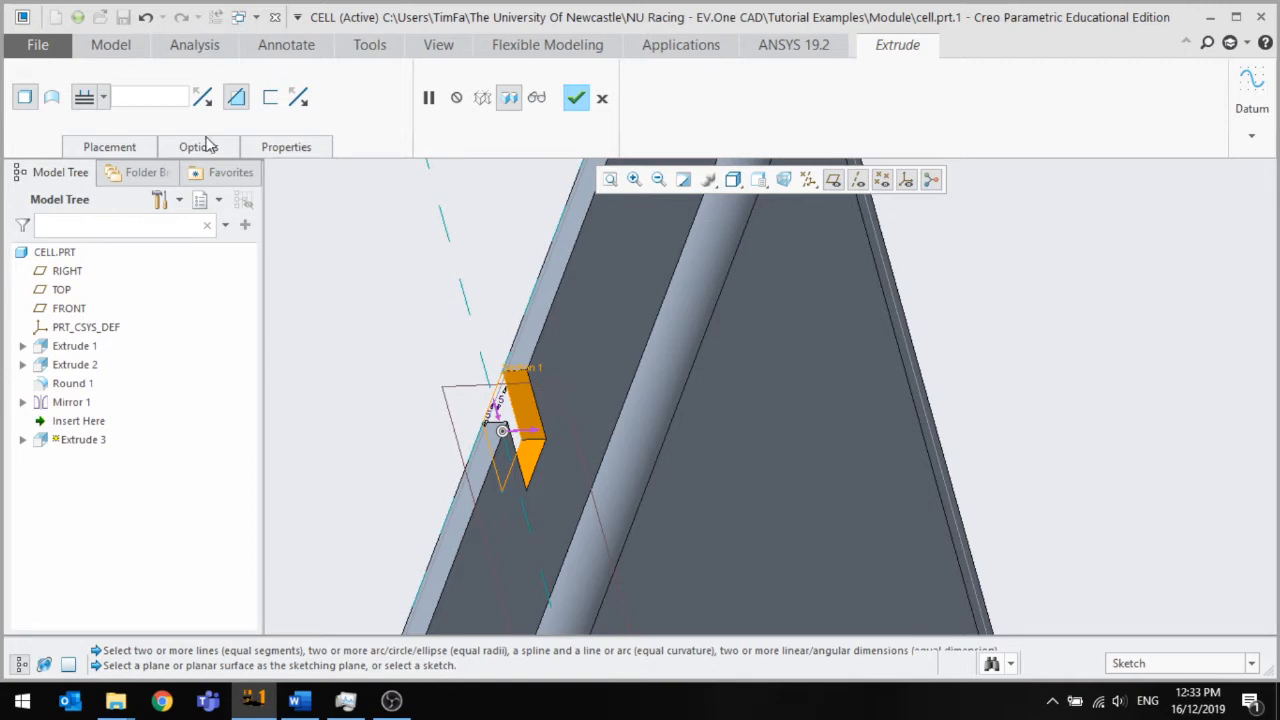
click(102, 97)
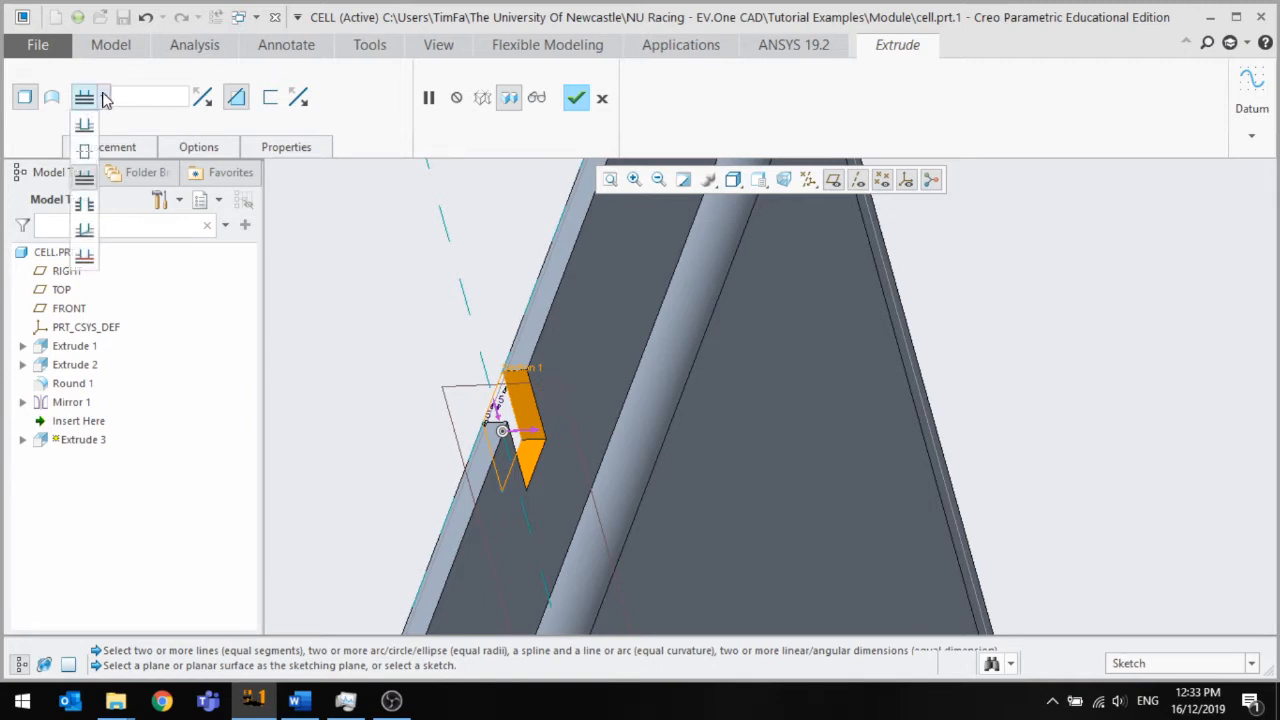
click(88, 204)
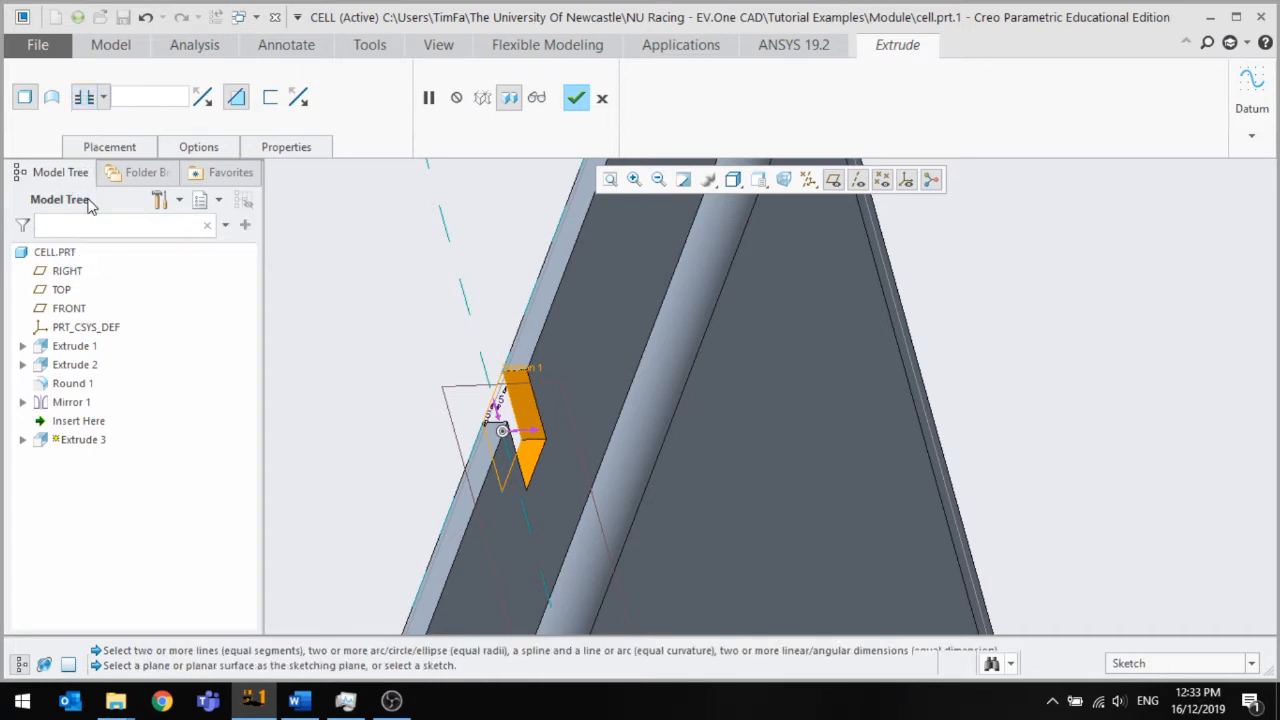
Extrude the cut up to the plate's opposite border face as the selected depth reference and complete the feature
click(103, 97)
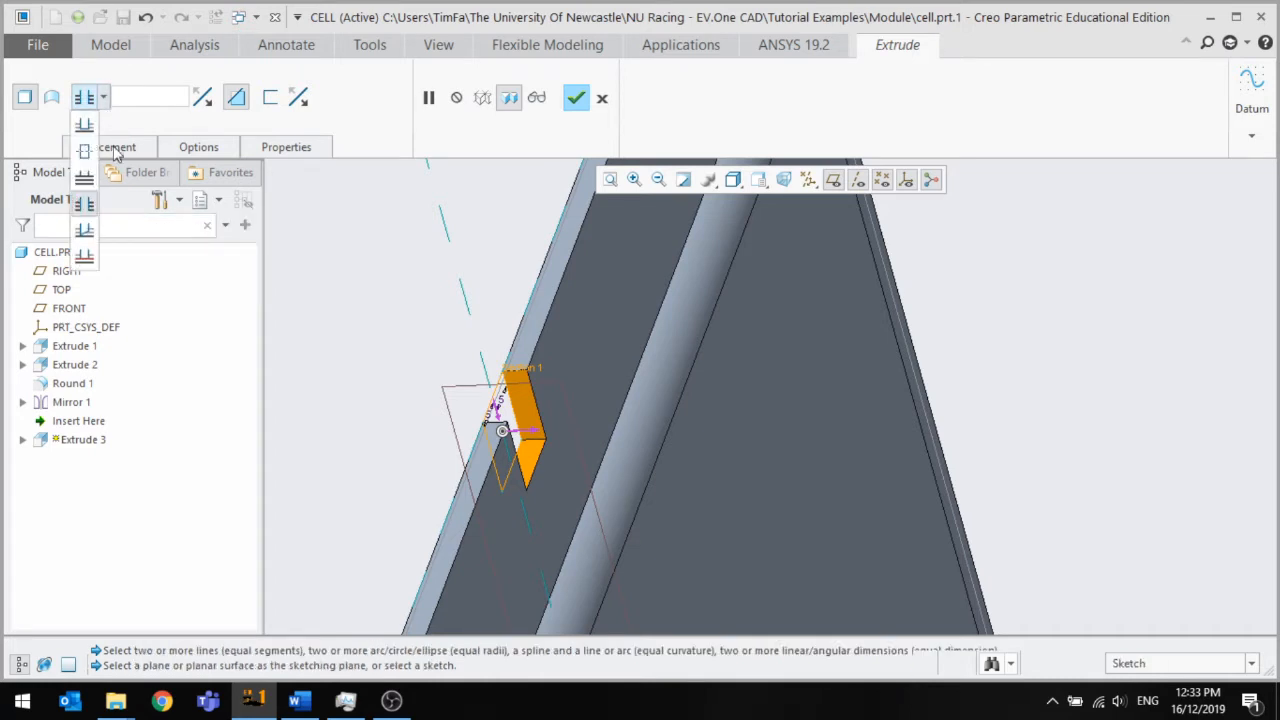
click(85, 258)
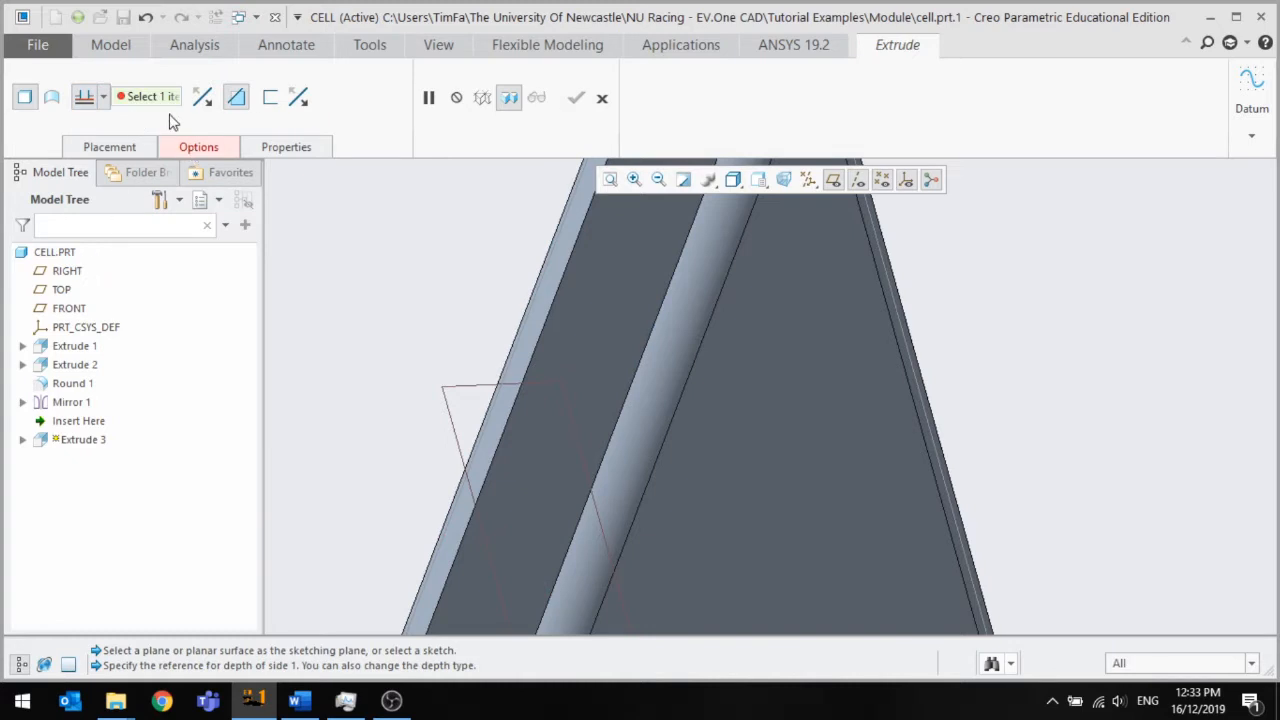
click(575, 379)
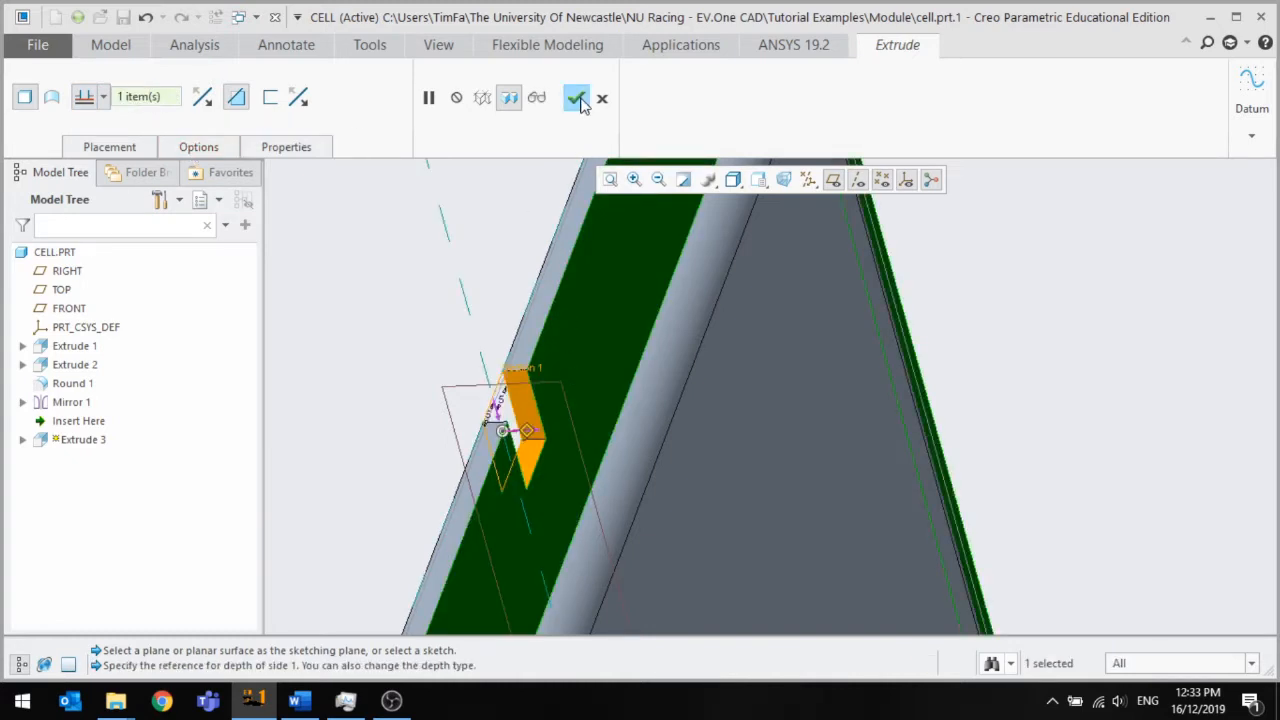
click(577, 99)
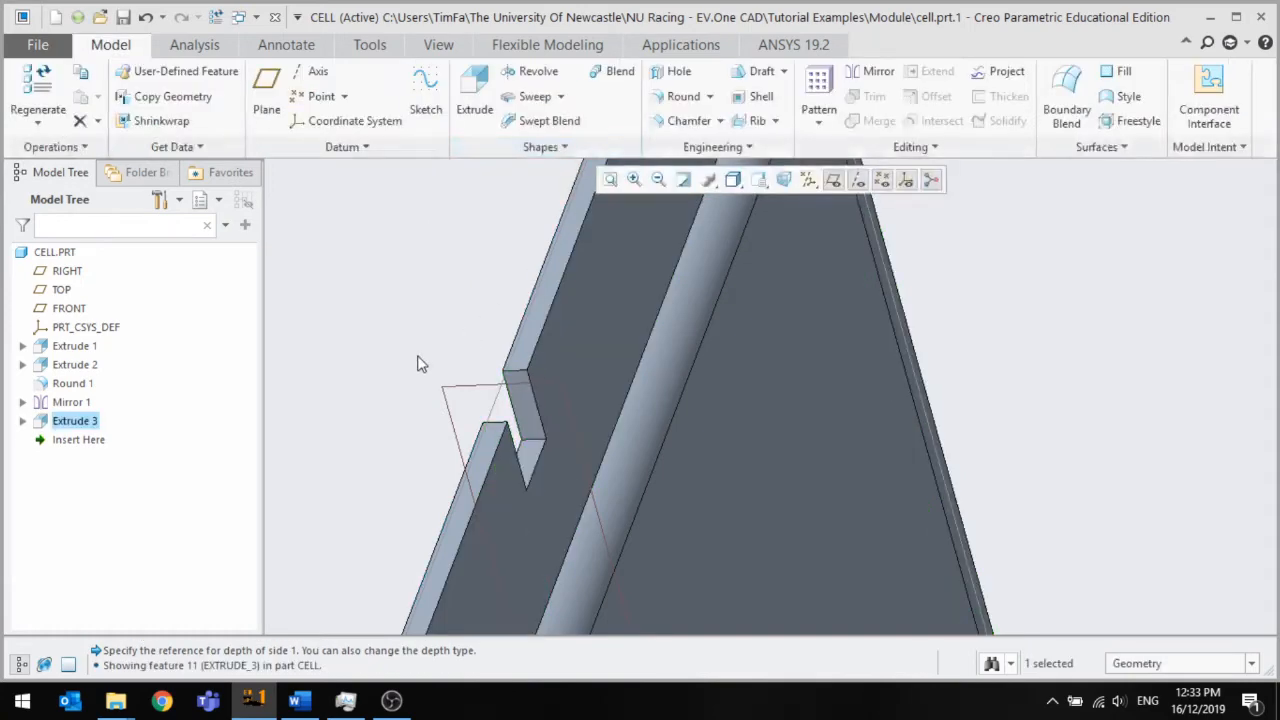
Examine the square notch in the plate's upper edge from the front and the side
middle_drag(420, 363, 641, 425)
scroll(640, 418, up, 4)
scroll(677, 333, down, 3)
scroll(693, 401, up, 2)
scroll(710, 467, down, 3)
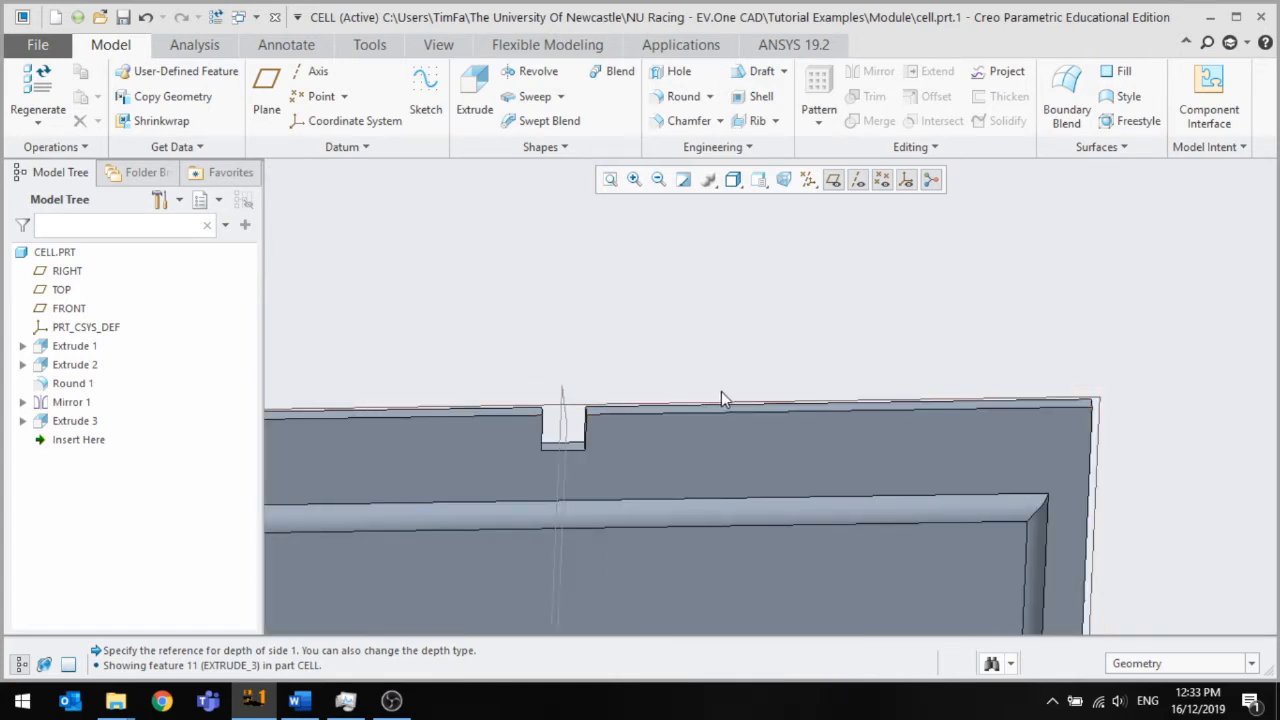
scroll(710, 405, down, 2)
middle_drag(702, 405, 523, 231)
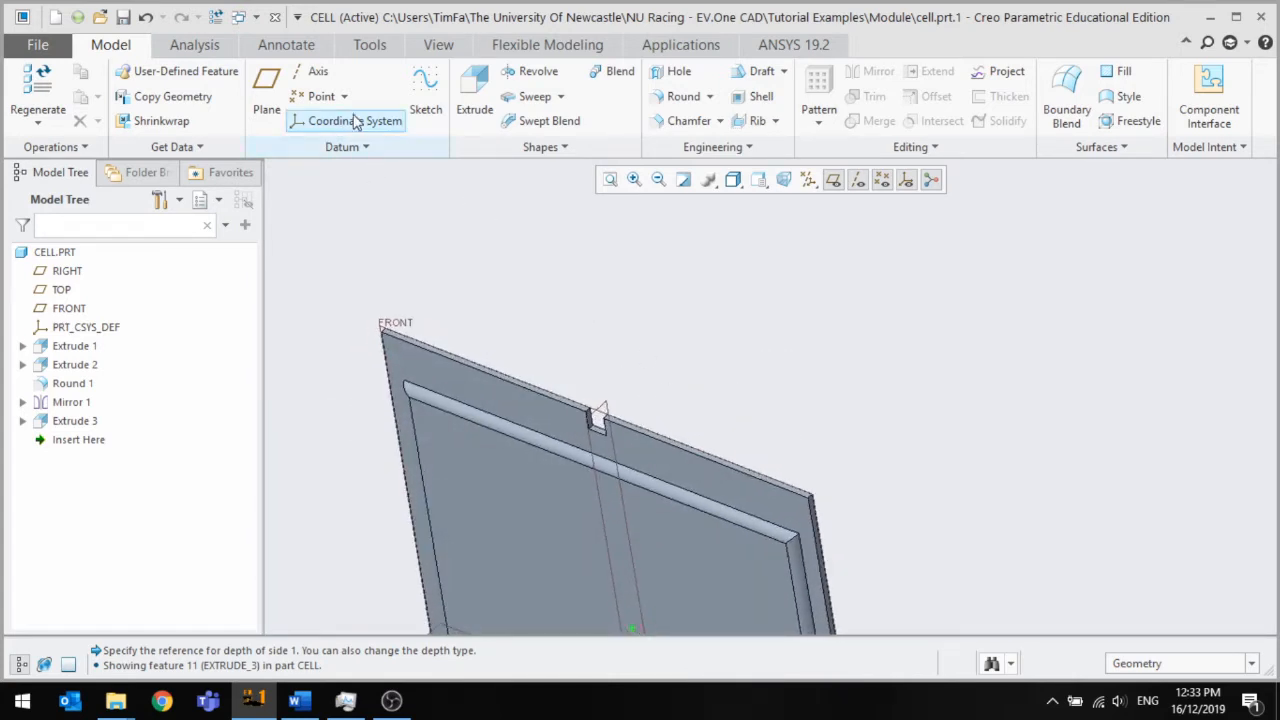
middle_drag(632, 382, 583, 394)
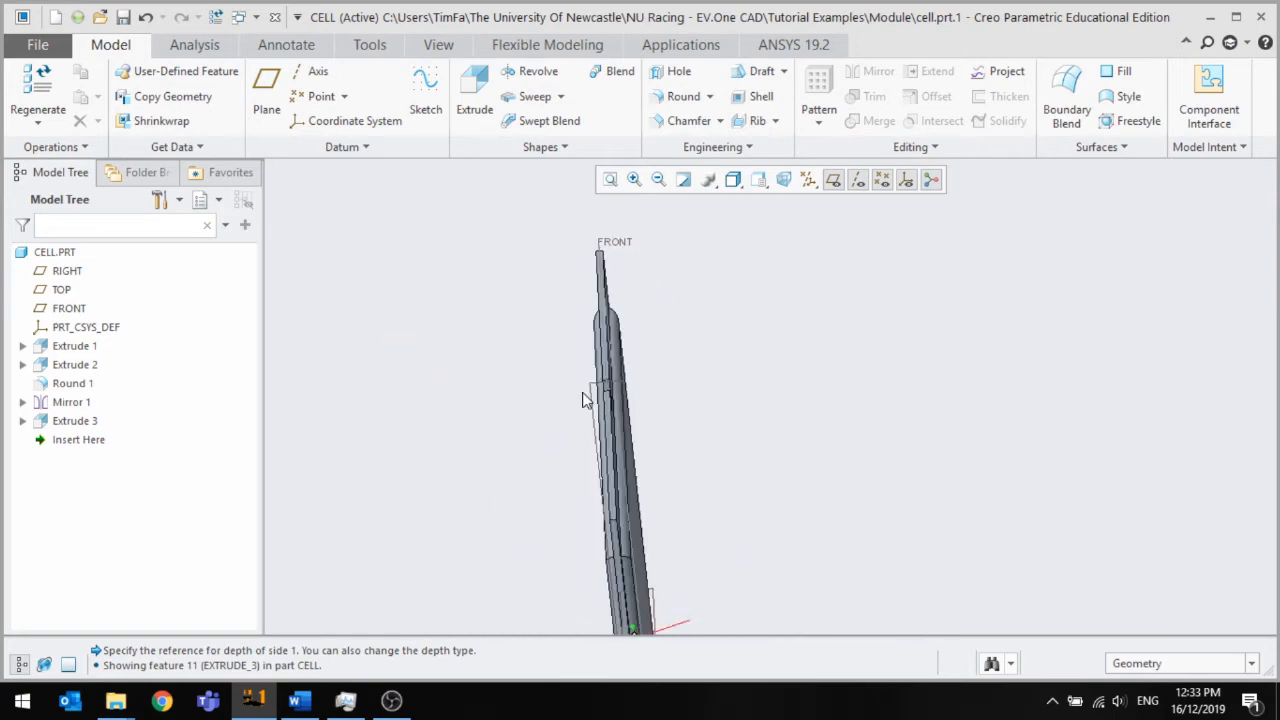
Start an extrusion on the plate's narrow end face and sketch an L-shaped line about 10.8 high and 12.3 wide from its upper edge's midpoint
click(472, 112)
scroll(605, 500, up, 1)
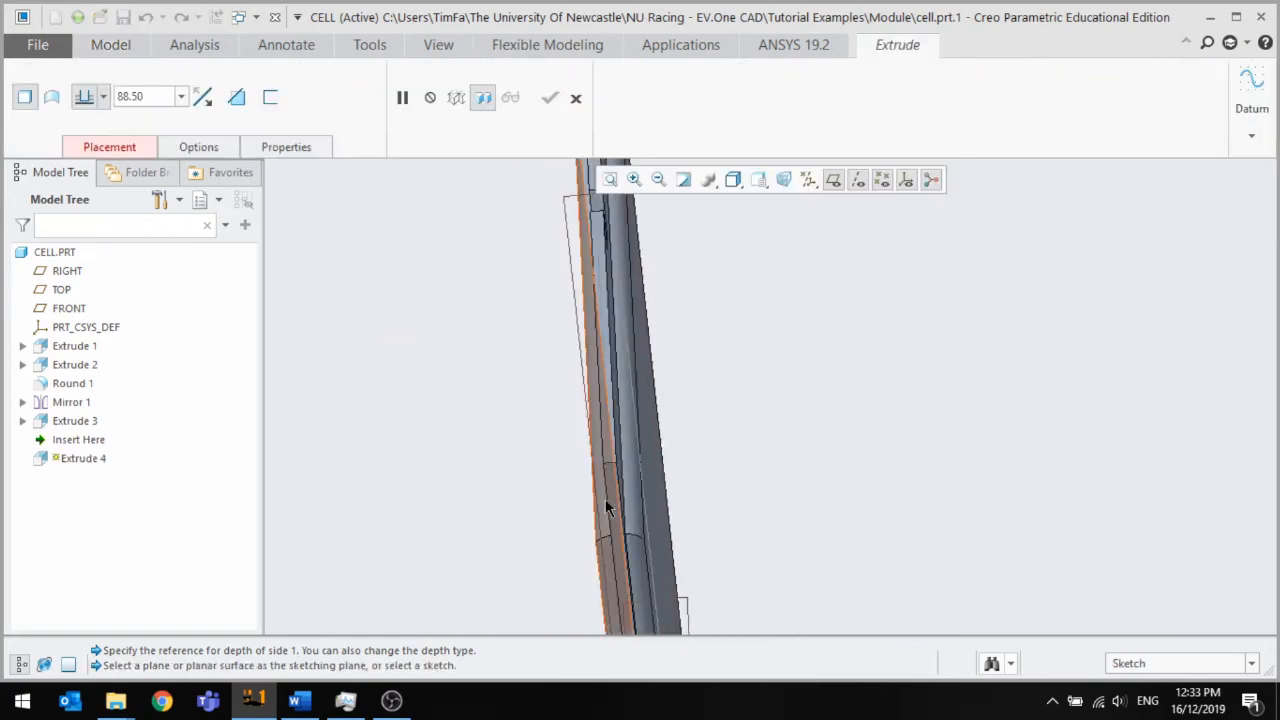
click(603, 460)
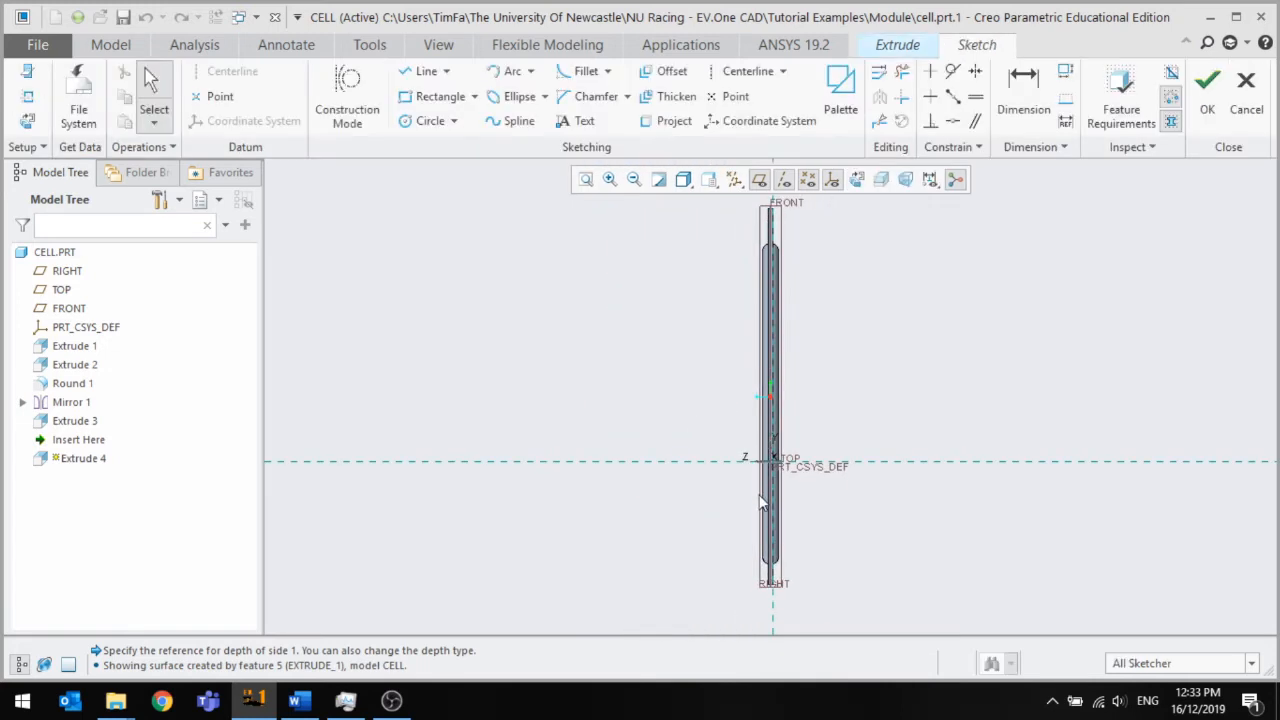
scroll(763, 356, up, 5)
scroll(672, 371, down, 1)
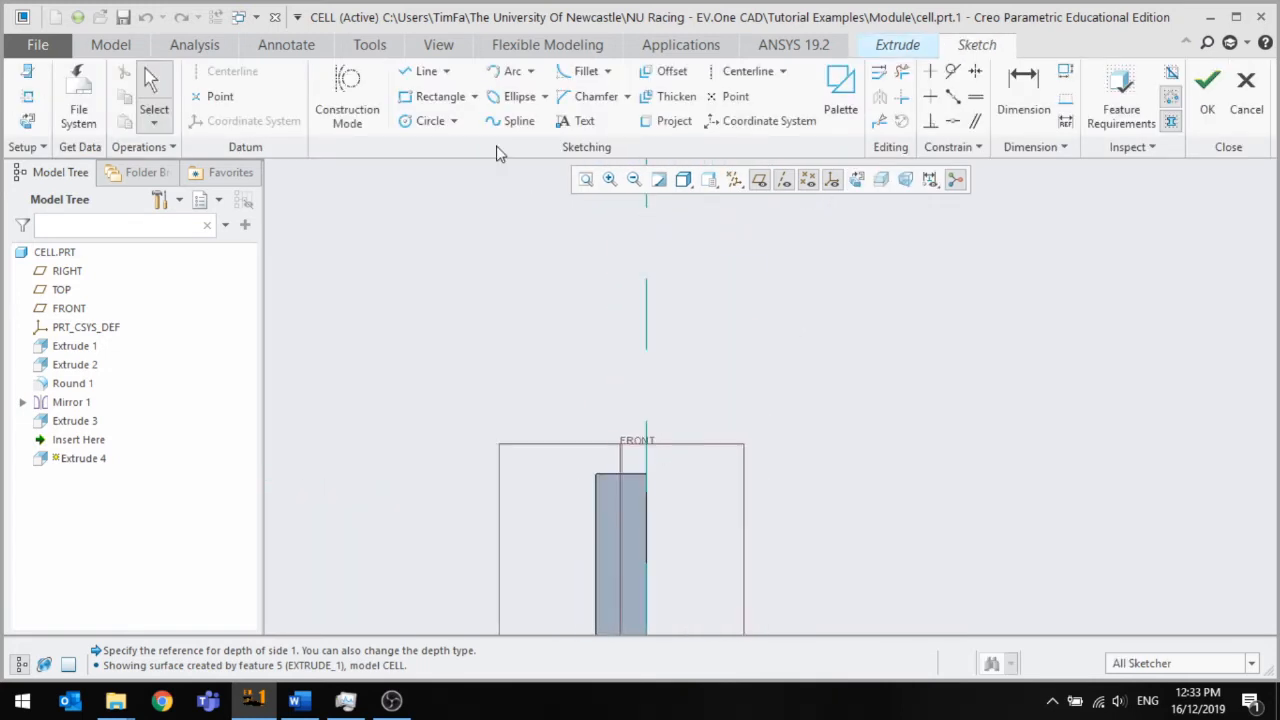
click(421, 78)
click(621, 474)
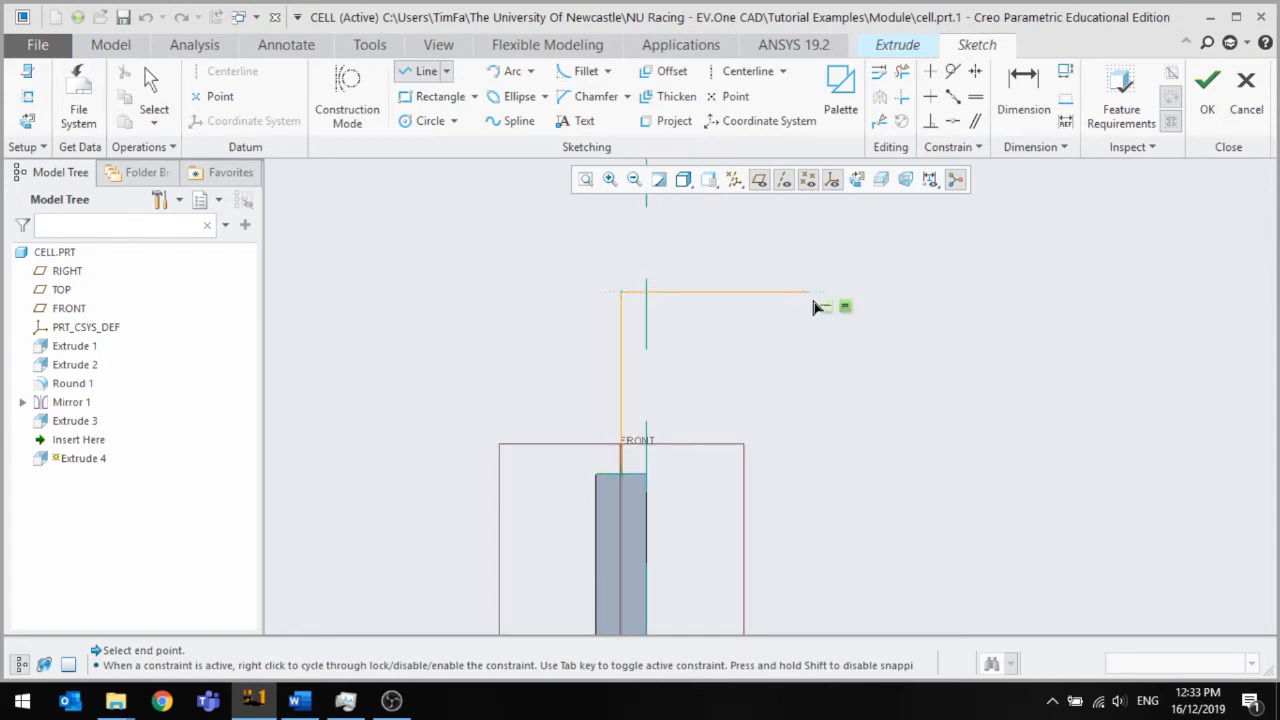
click(826, 293)
middle_click(828, 306)
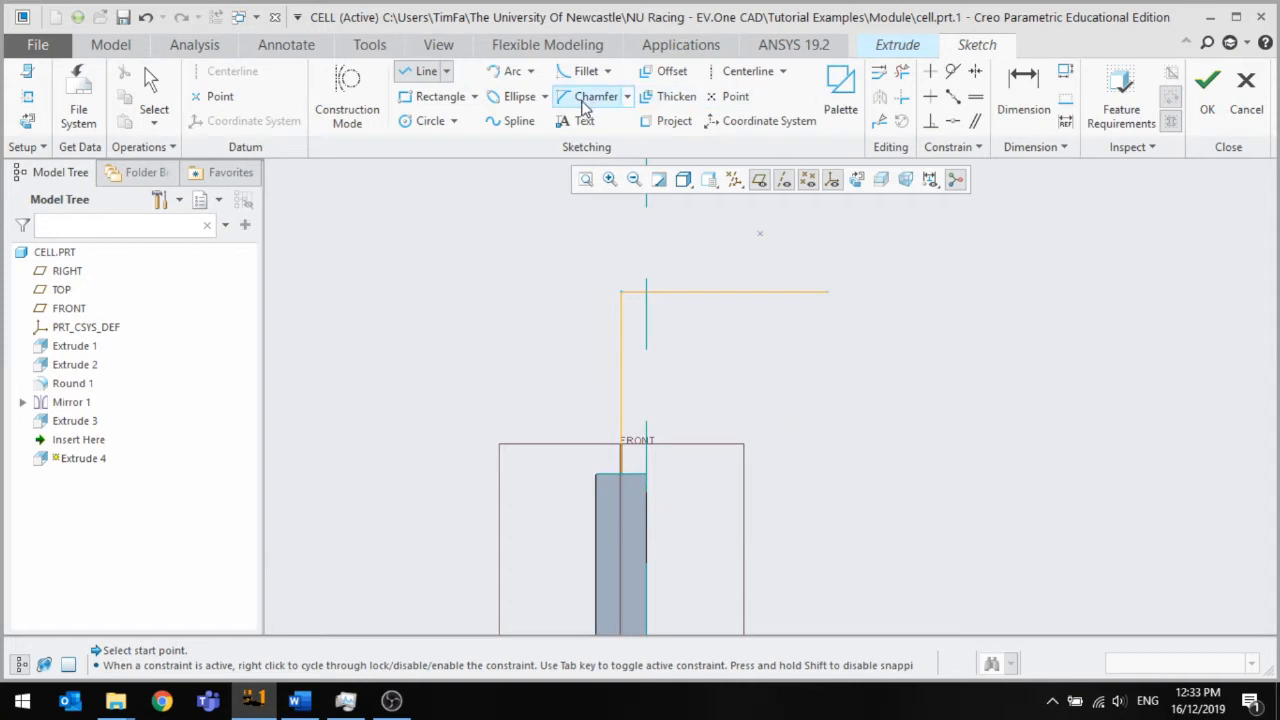
Fillet the corner of the L-shaped line with a radius of 5
click(585, 71)
click(621, 347)
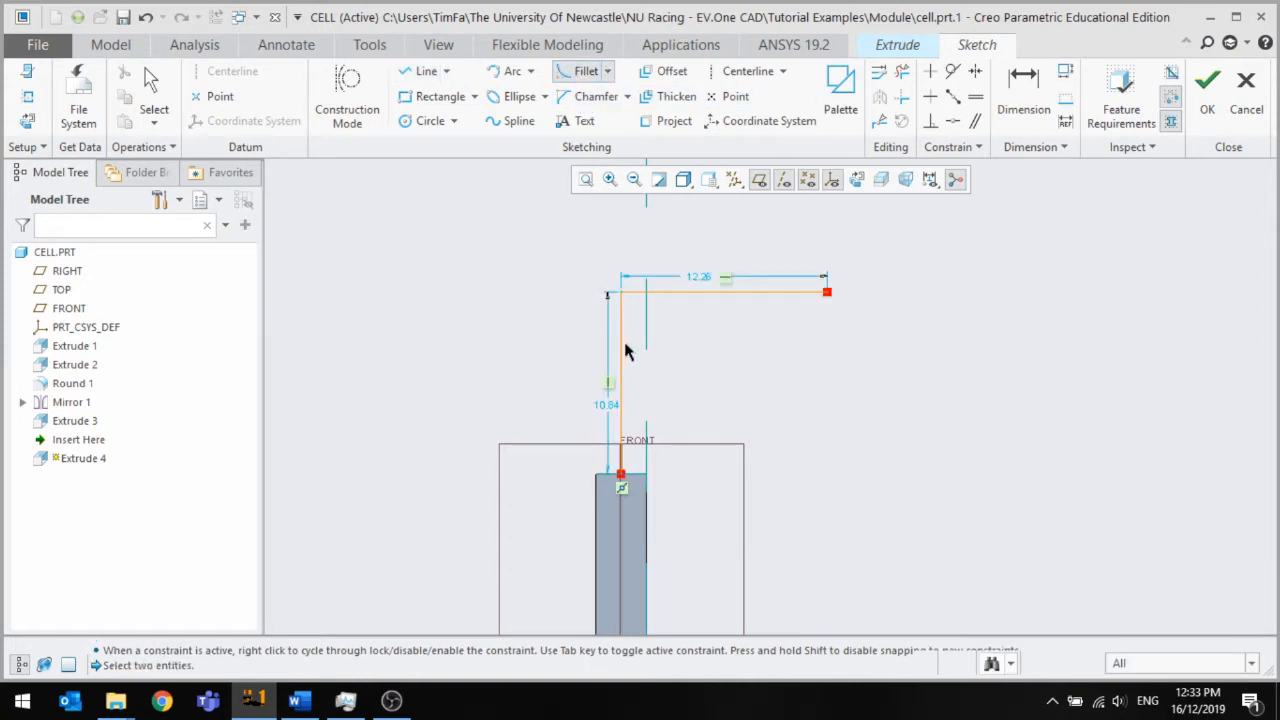
click(656, 292)
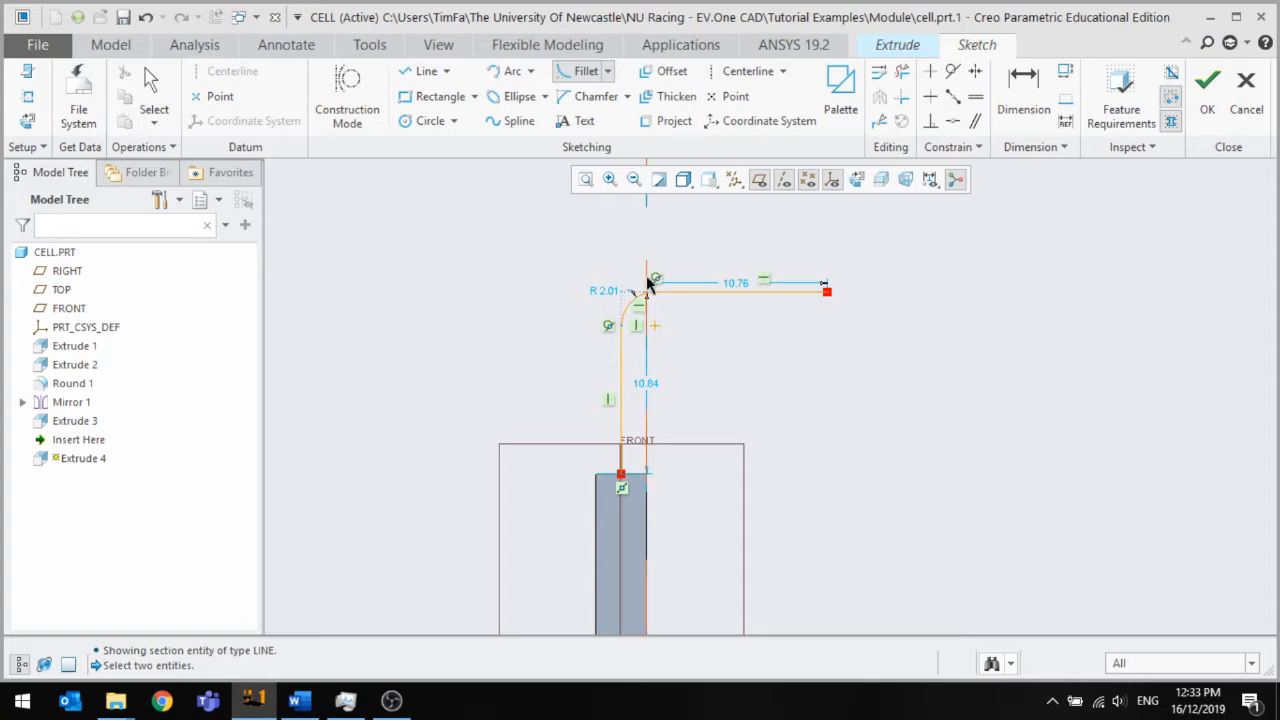
scroll(603, 272, up, 3)
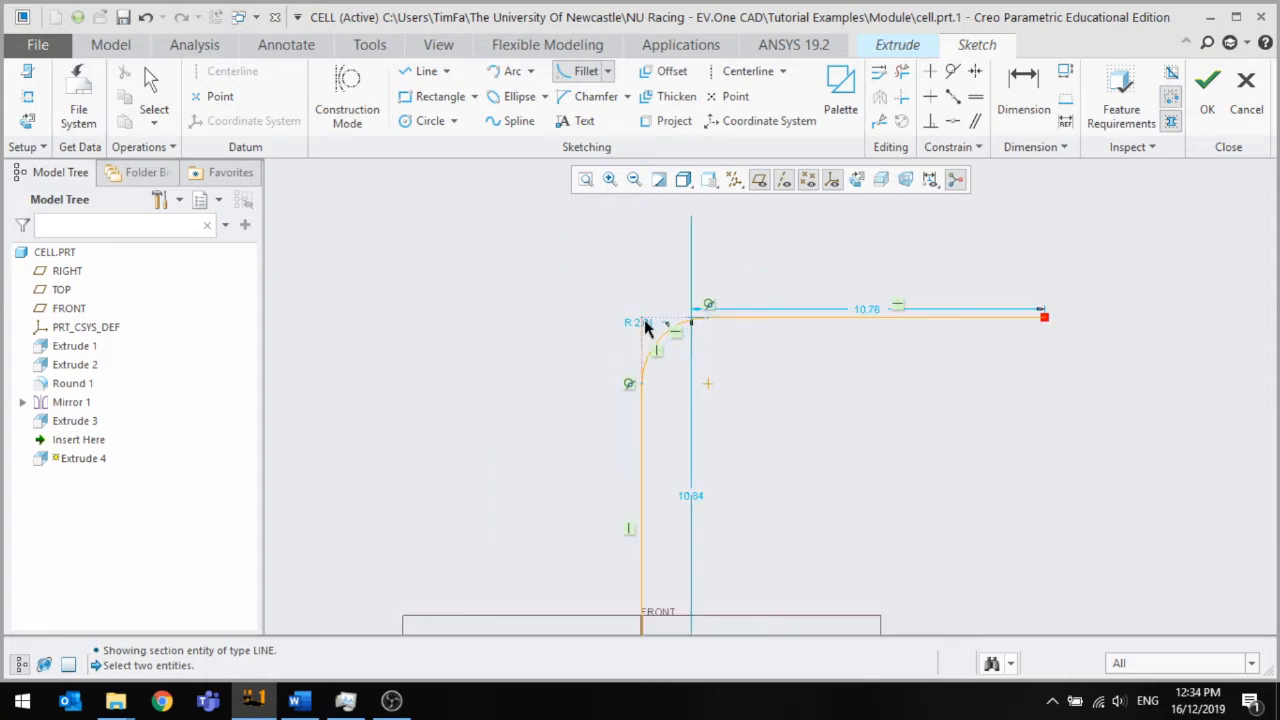
click(645, 322)
click(629, 323)
middle_click(595, 310)
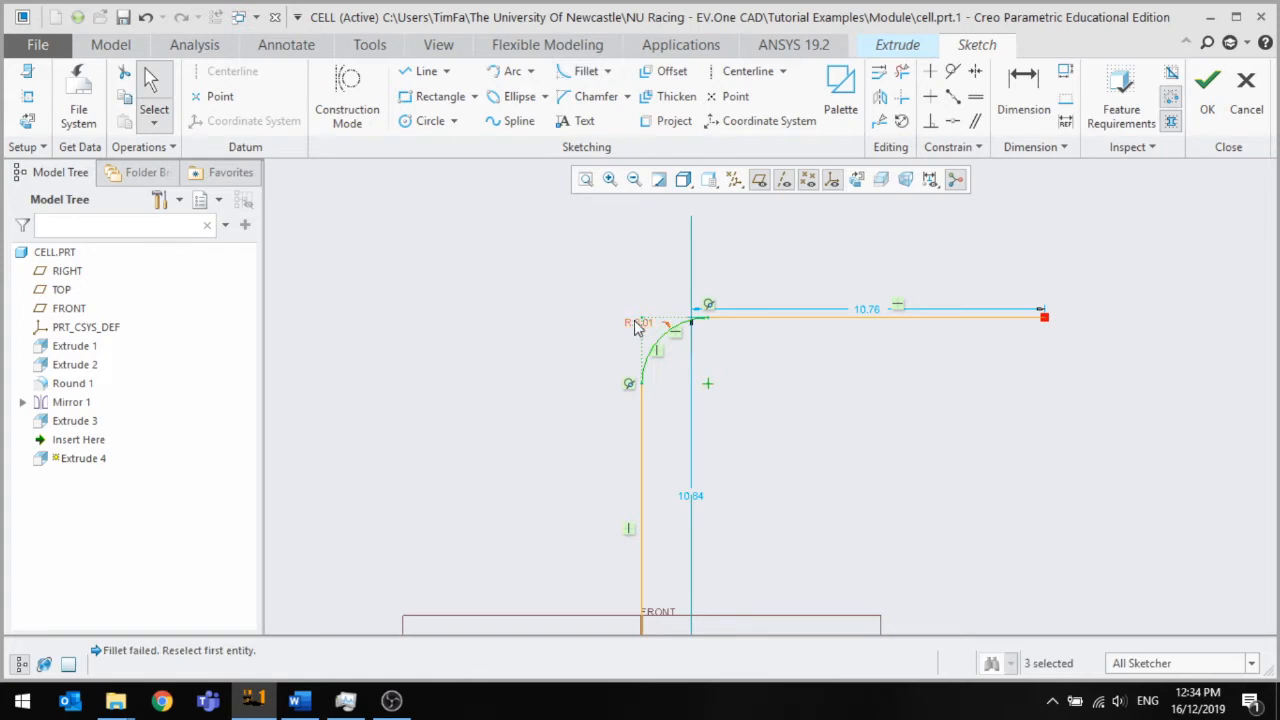
double_click(637, 324)
text(5)
key(Return)
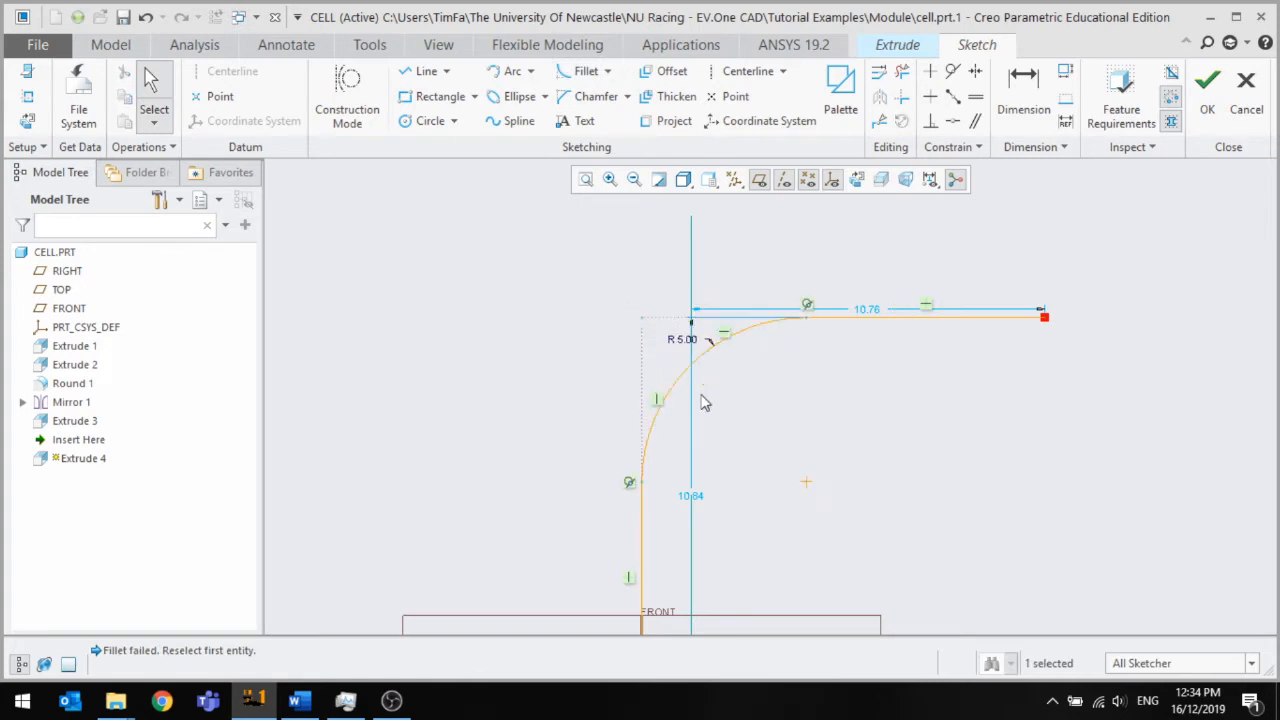
Set the profile's horizontal reach from the plate's face to 20 and its height above the plate to 20
scroll(628, 403, down, 2)
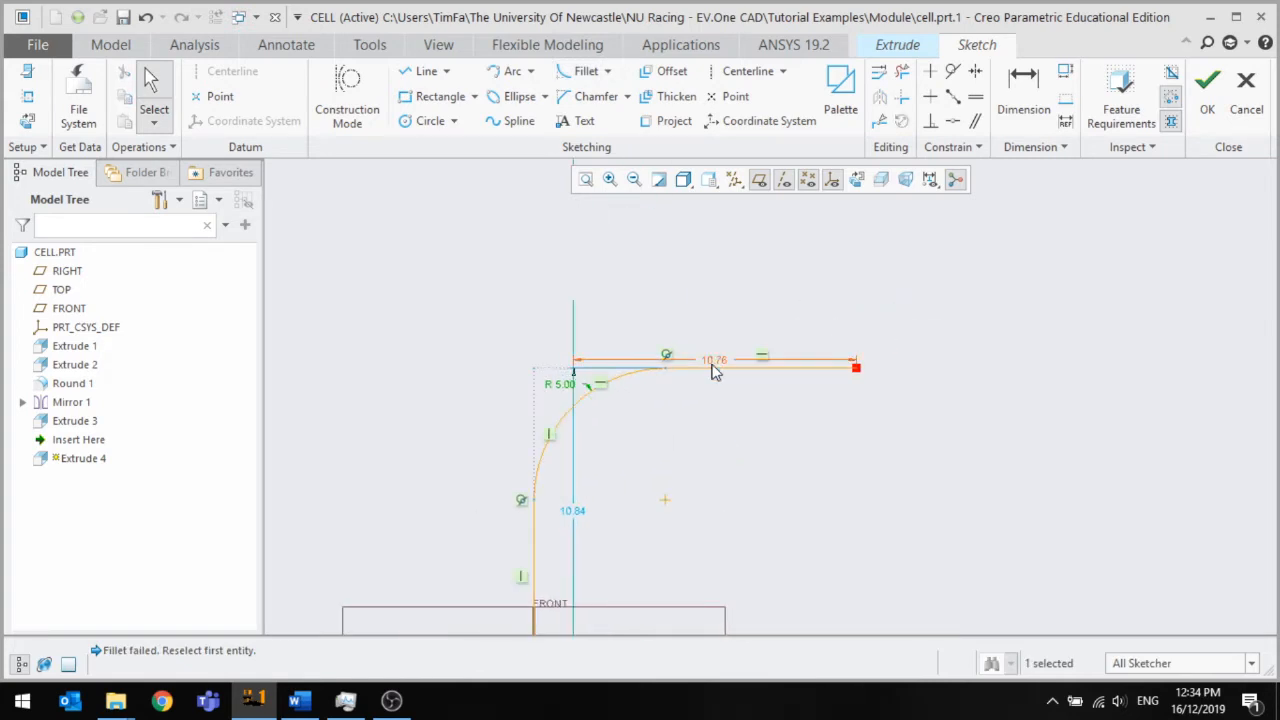
double_click(714, 366)
text(20)
key(Return)
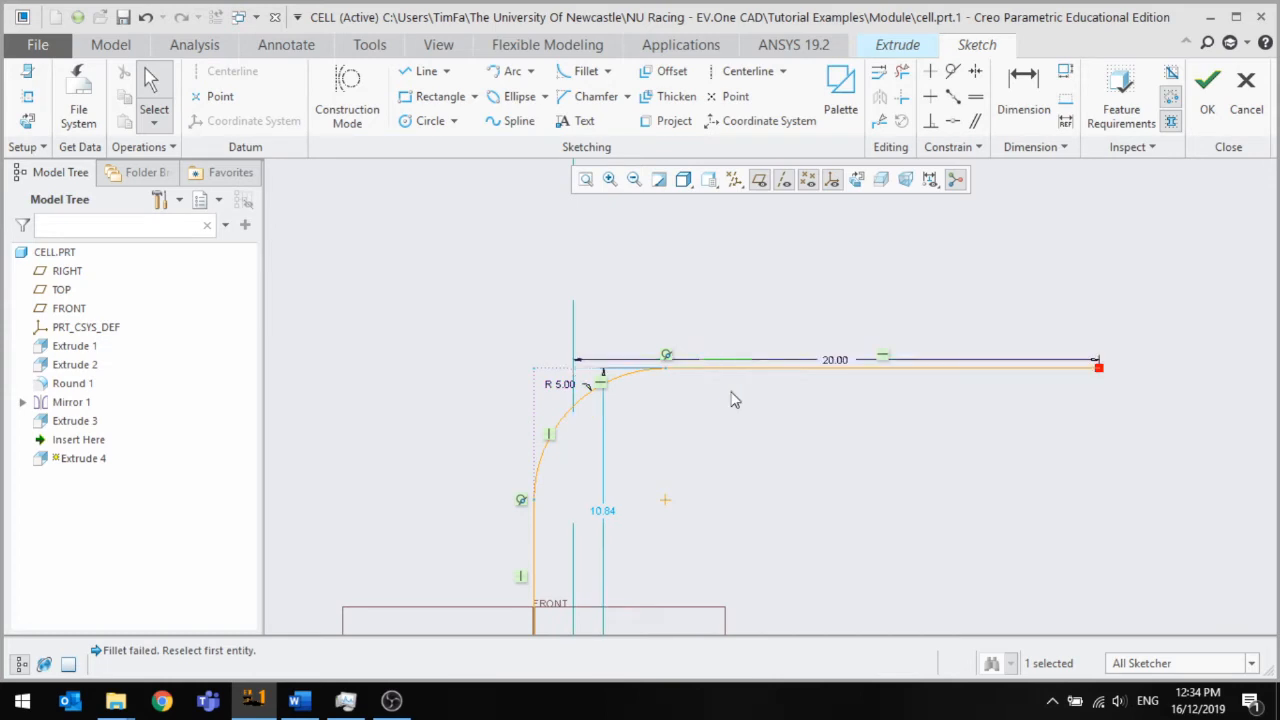
scroll(664, 386, down, 3)
double_click(641, 437)
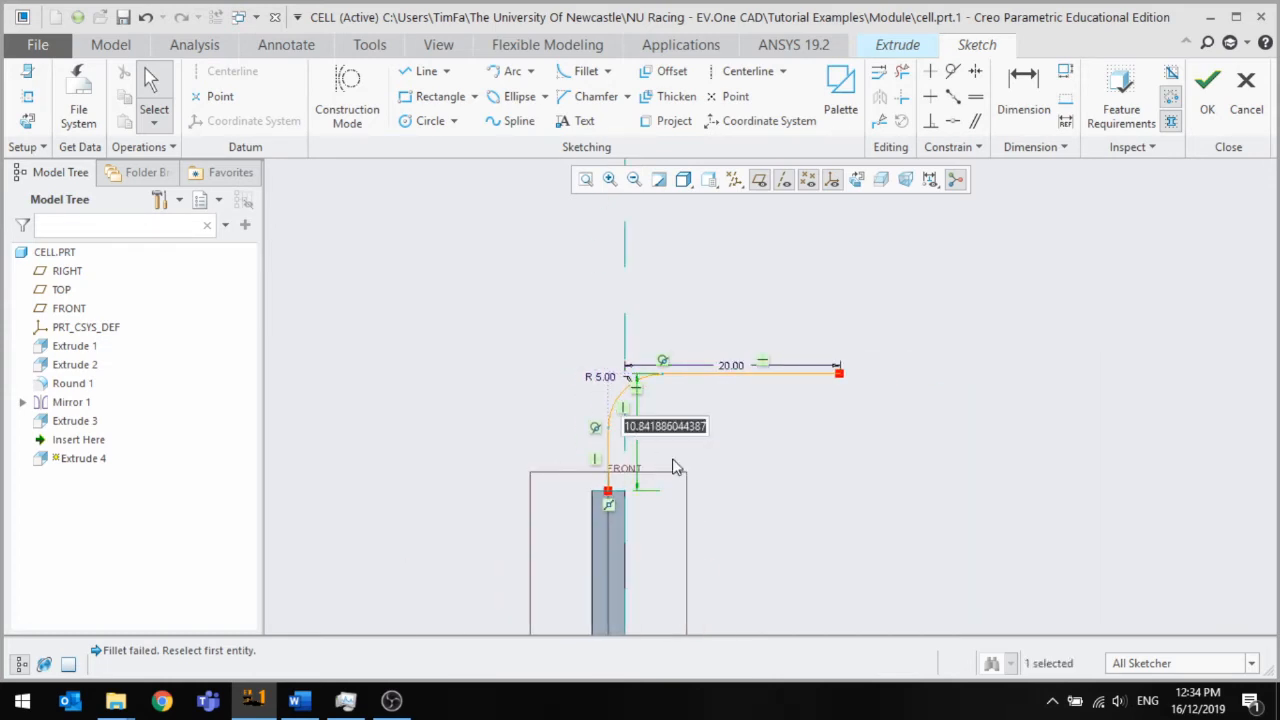
text(20)
key(Return)
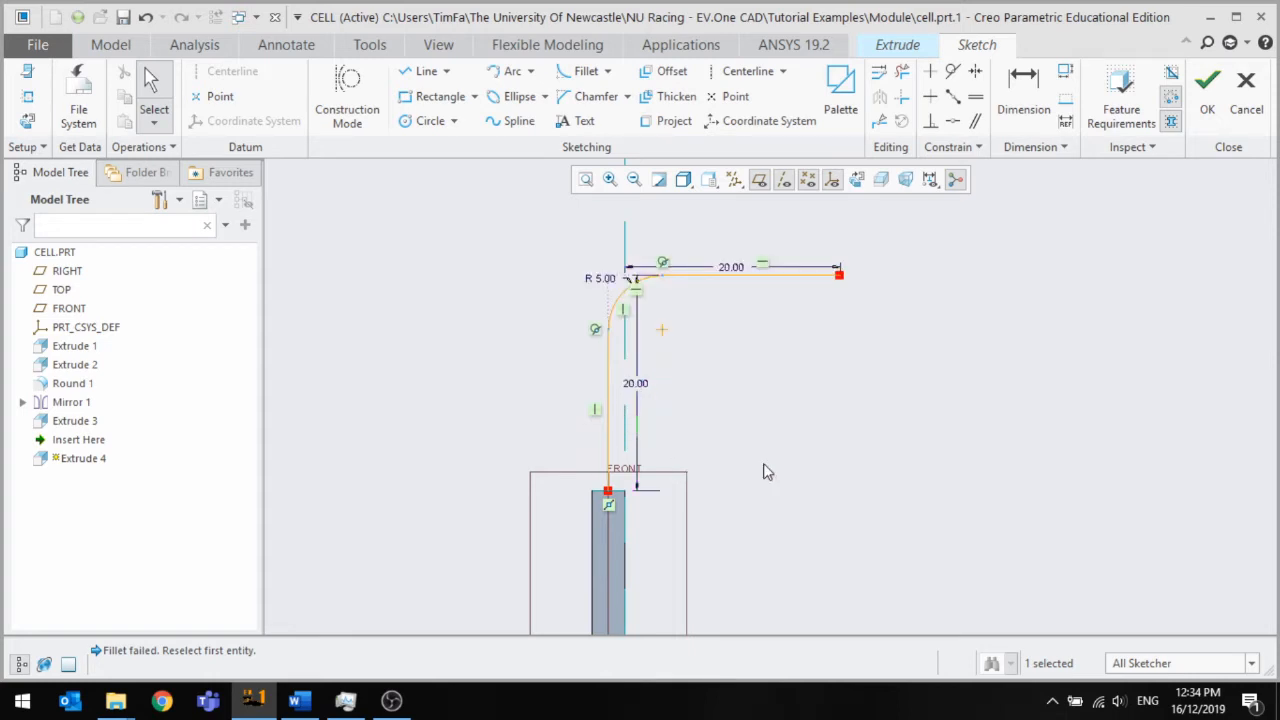
Set the profile's height above the plate to 15 and finish the sketch
double_click(638, 383)
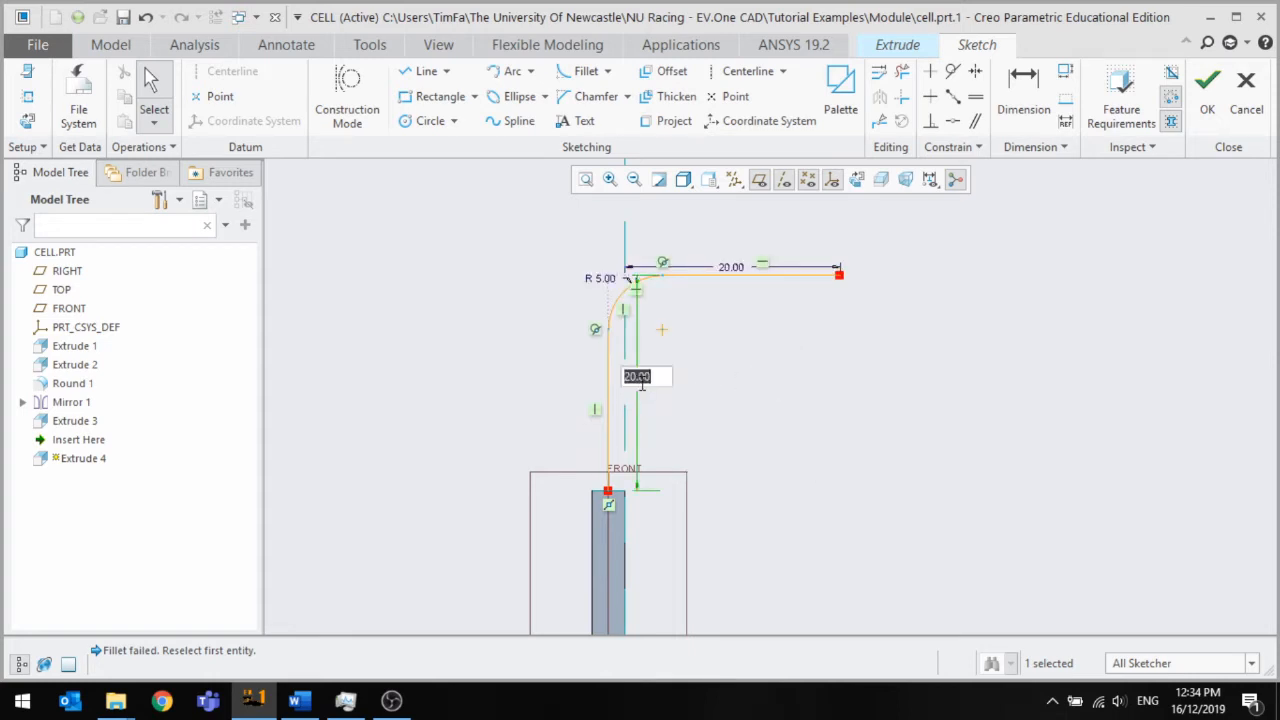
text(15)
key(Return)
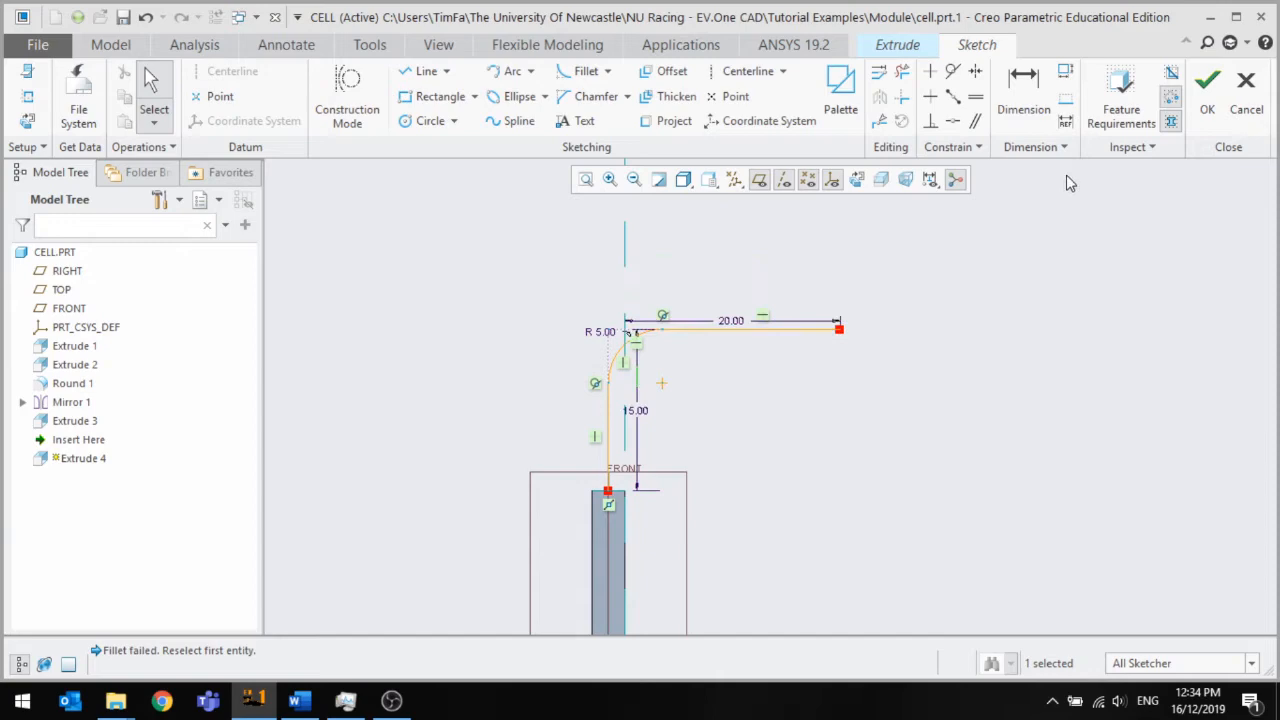
click(1208, 95)
Extrude the profile as a surface, flipped to run along the plate's upper edge, with the depth handle moved to 104.00
mouse_move(765, 405)
middle_down()
mouse_move(720, 408)
mouse_move(723, 443)
mouse_move(720, 303)
mouse_move(782, 474)
mouse_move(698, 345)
middle_up()
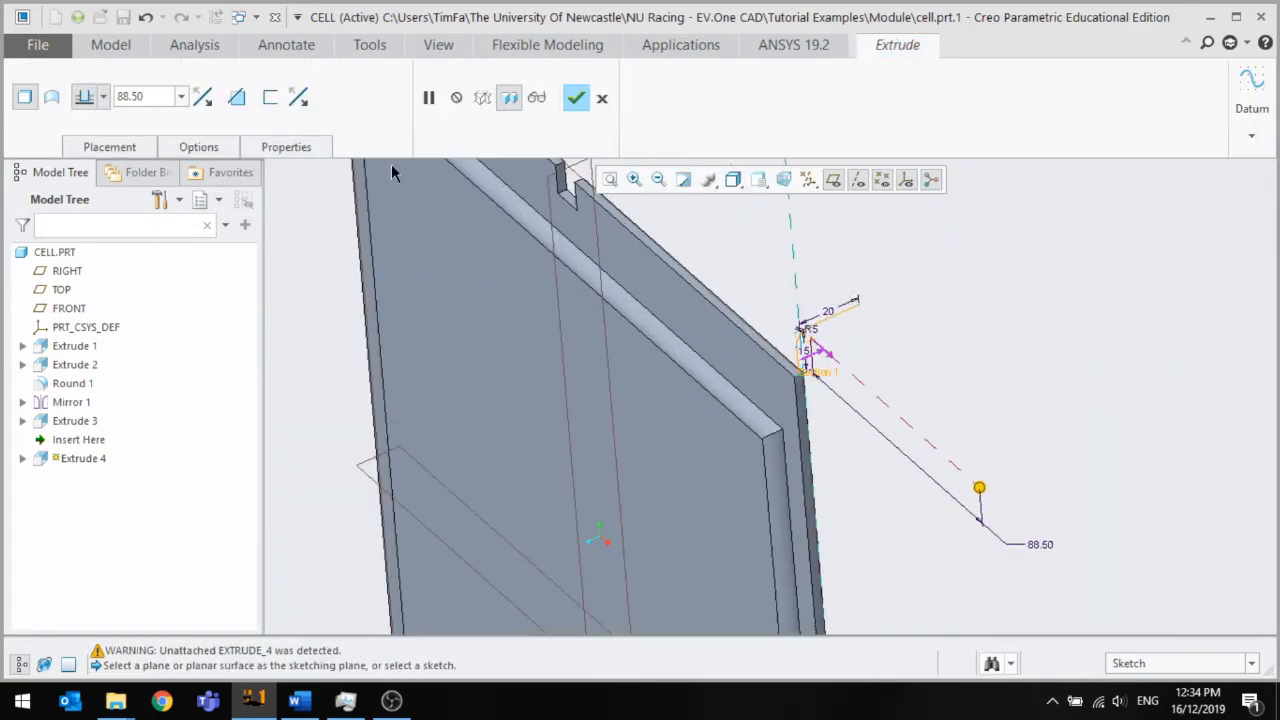
click(53, 100)
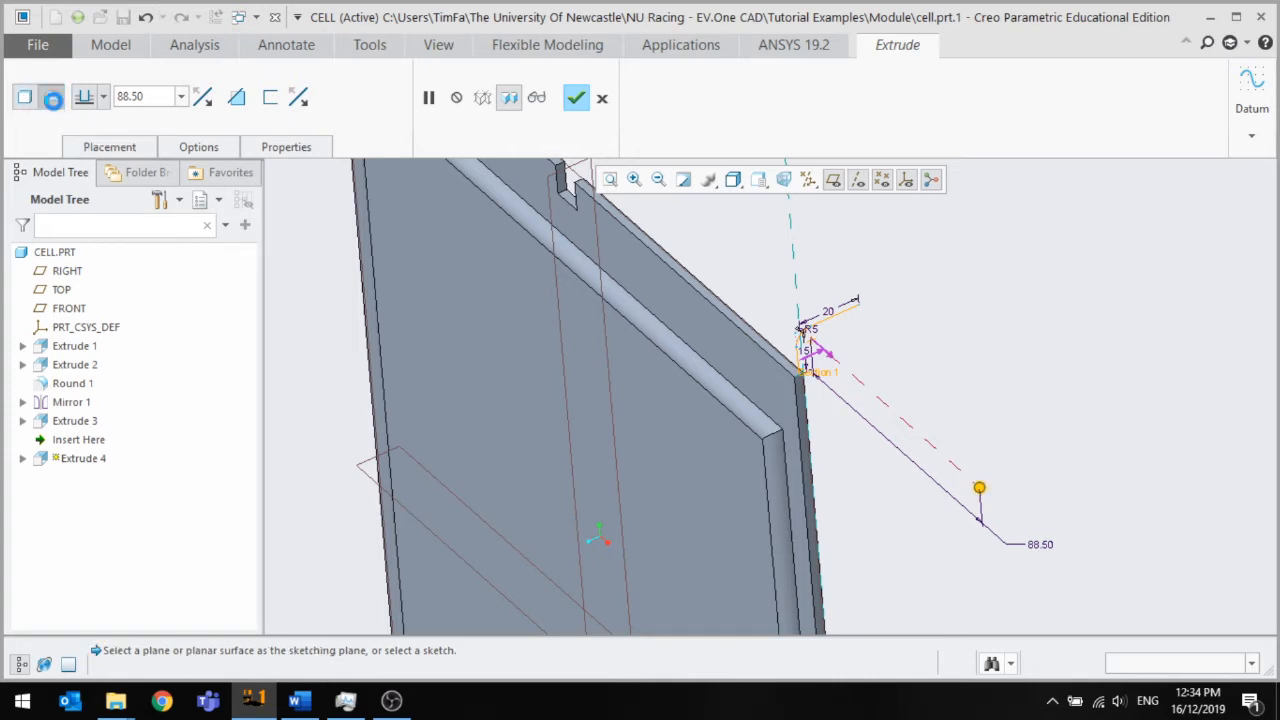
click(202, 97)
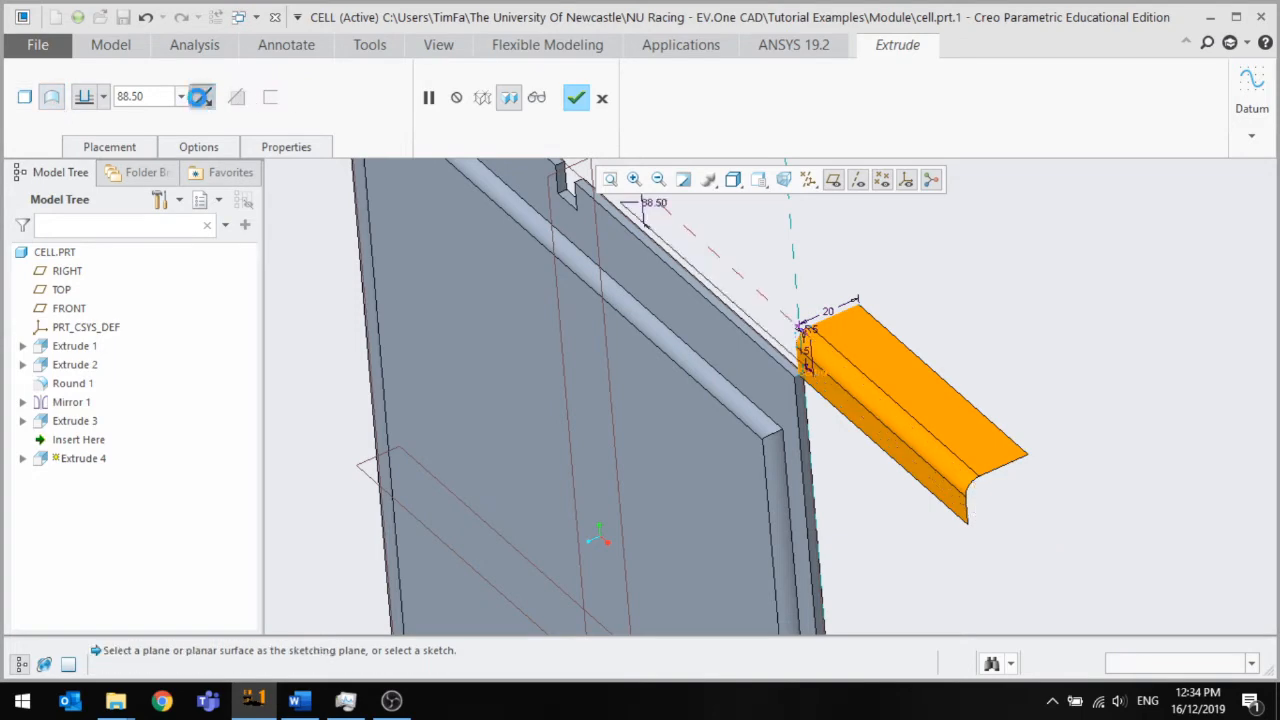
scroll(494, 380, up, 3)
middle_drag(494, 380, 623, 302)
scroll(623, 302, down, 3)
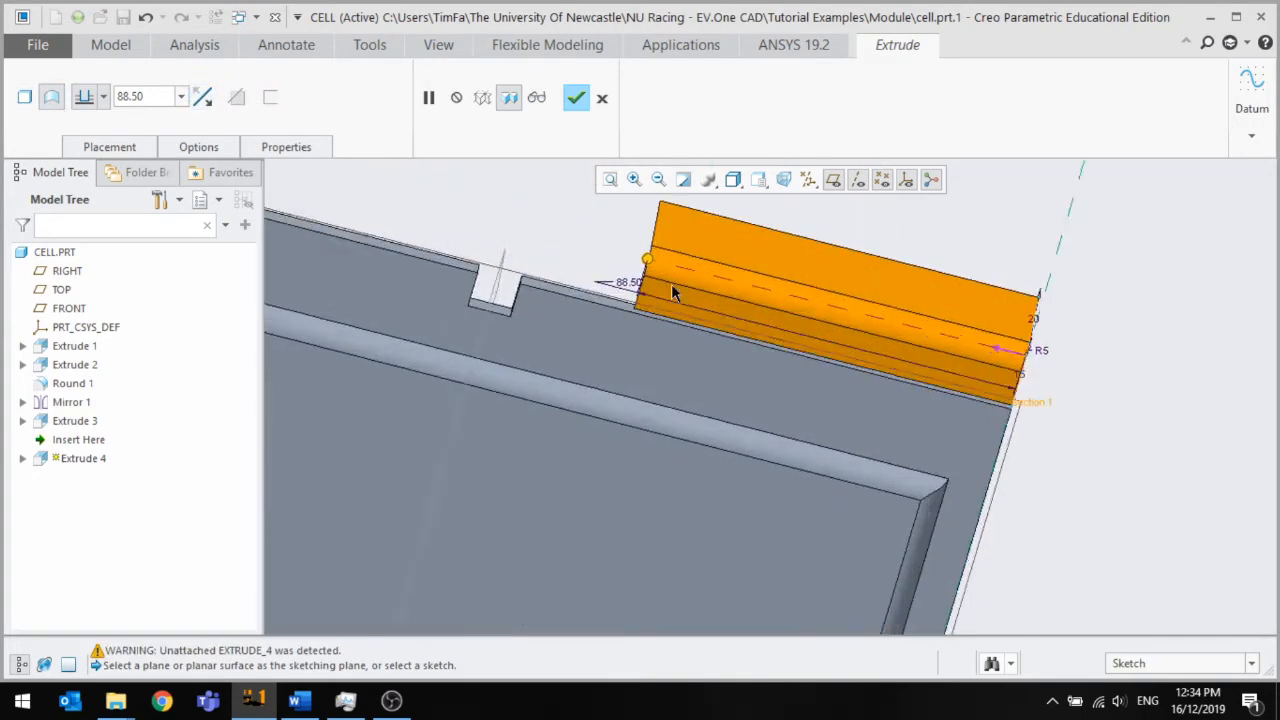
drag(558, 245, 508, 240)
Examine the extruded bent surface and where it meets the plate's upper edge from several angles
scroll(515, 260, up, 3)
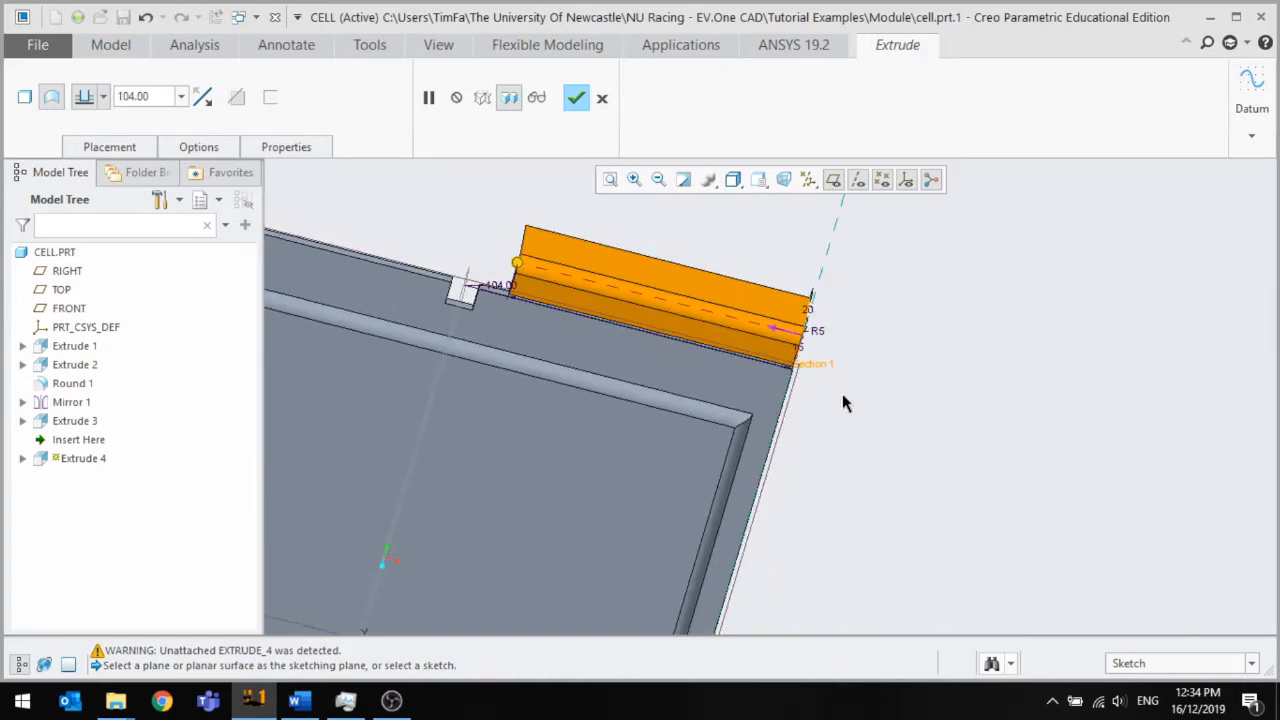
scroll(745, 335, down, 3)
middle_drag(748, 340, 611, 373)
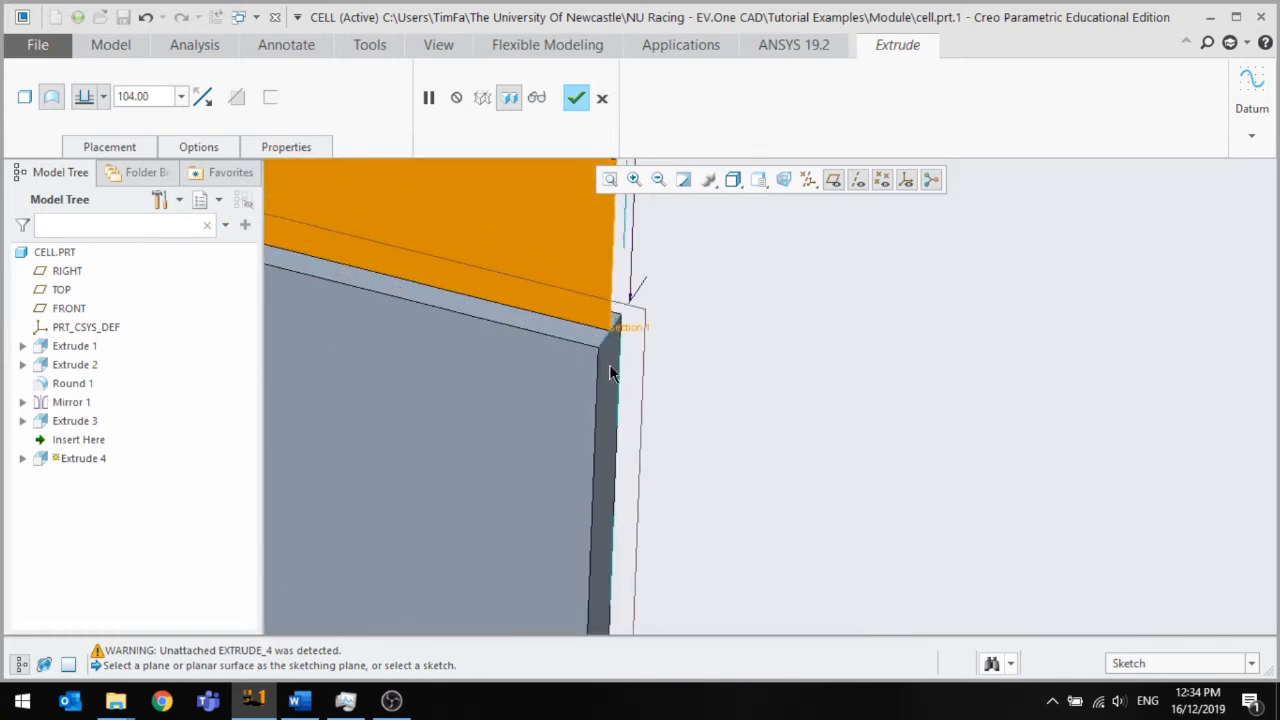
scroll(611, 367, up, 4)
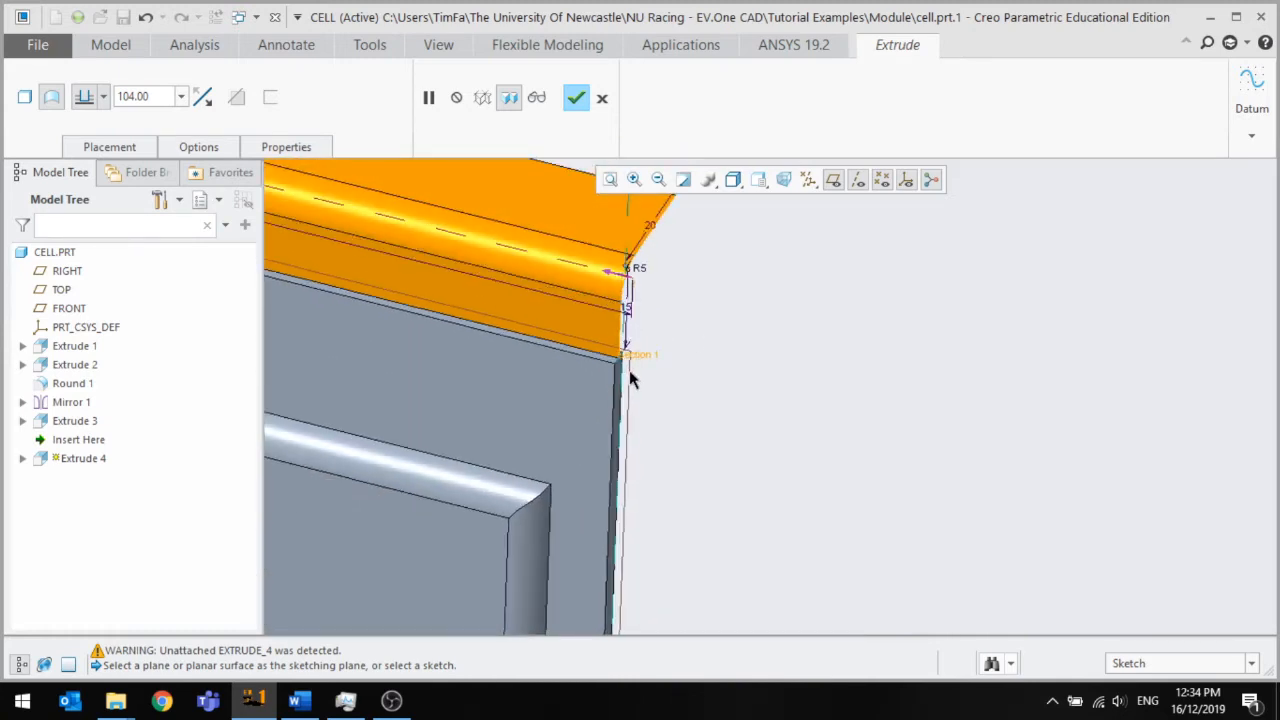
scroll(499, 348, down, 3)
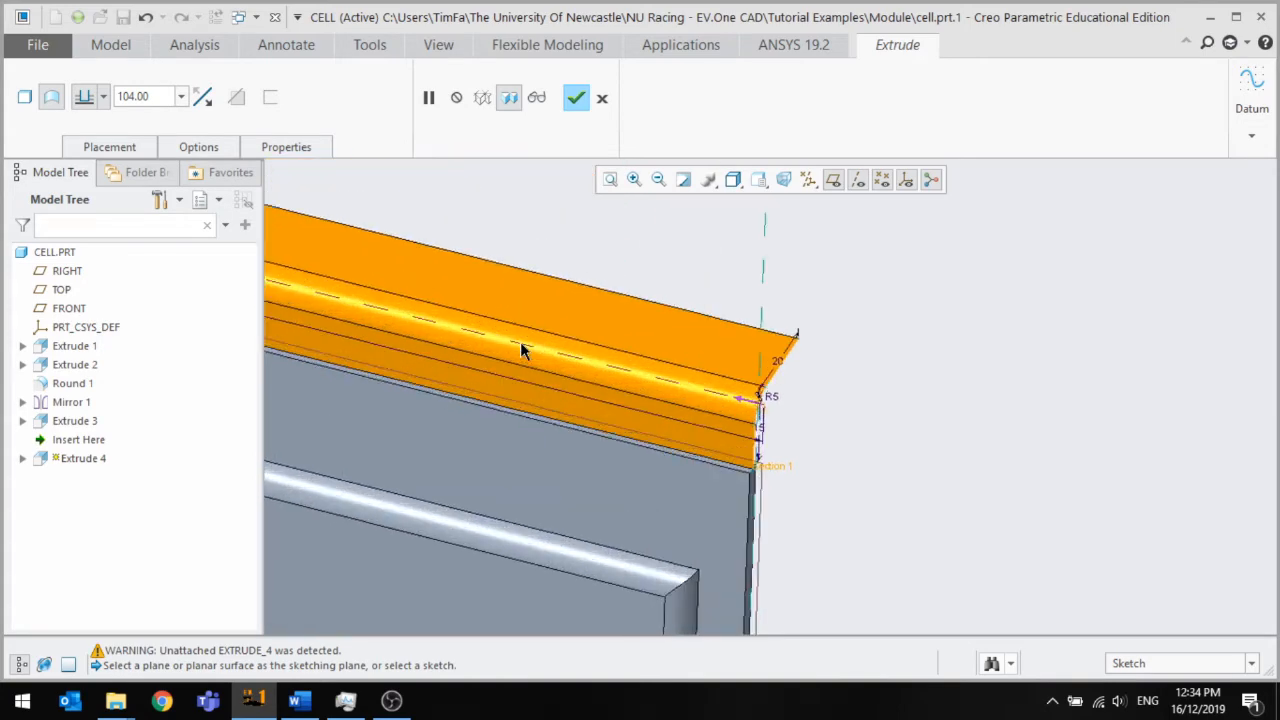
middle_drag(521, 345, 546, 371)
scroll(626, 367, up, 4)
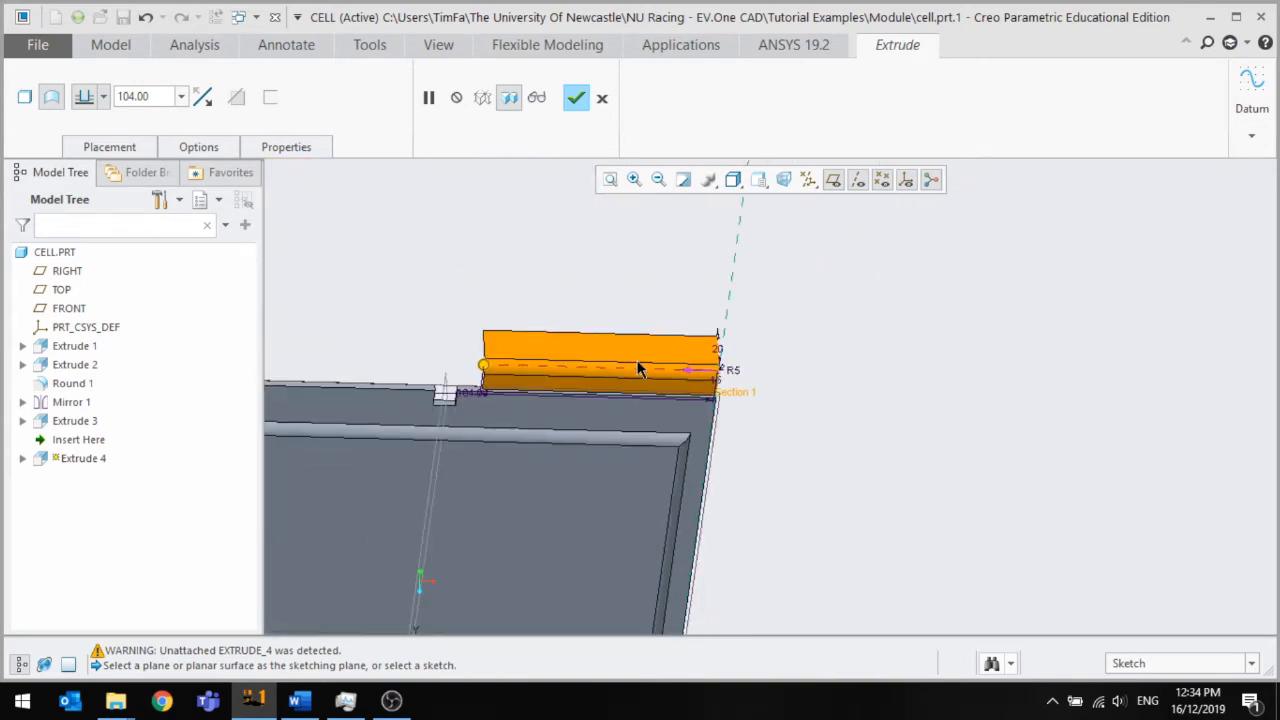
scroll(487, 368, down, 3)
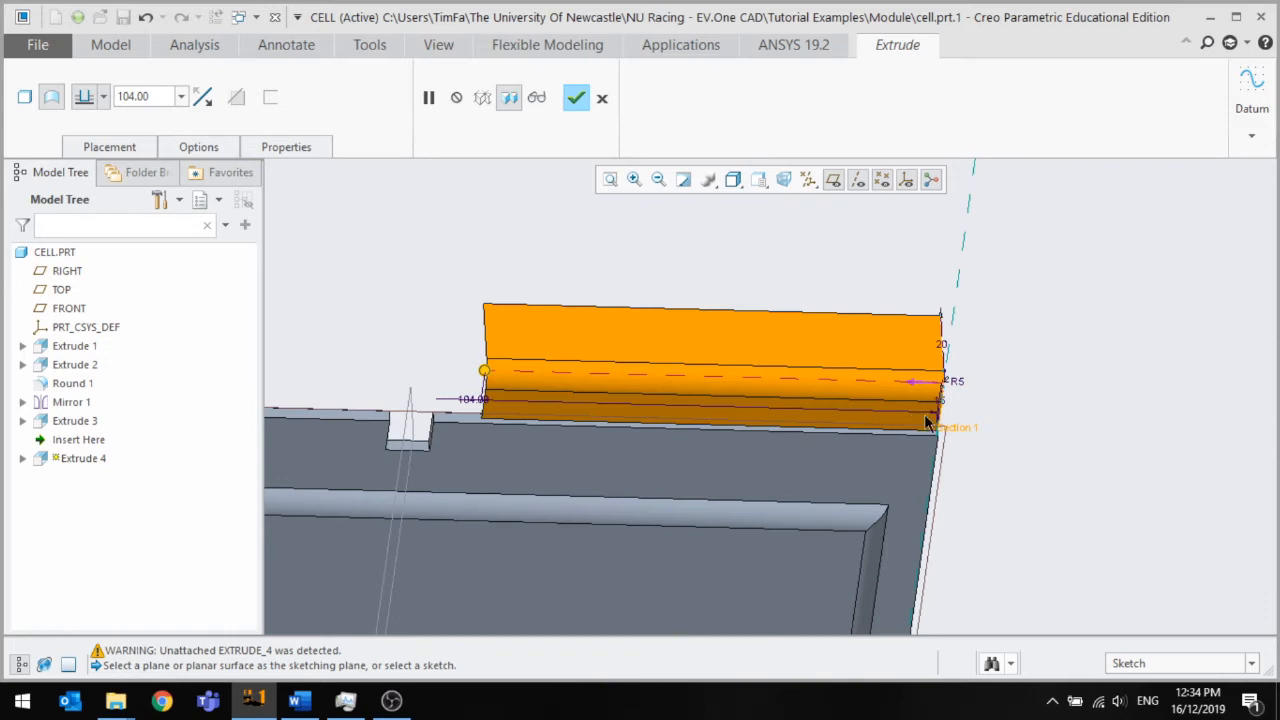
shift+middle_drag(927, 422, 906, 416)
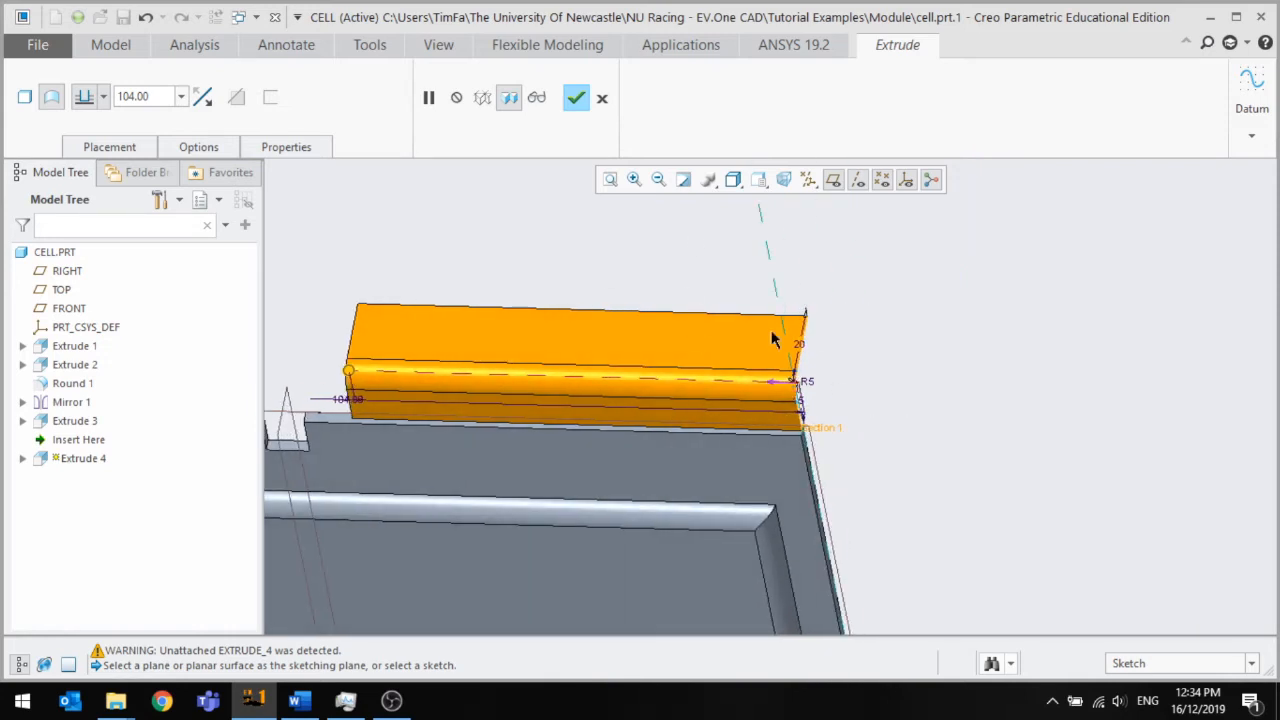
middle_drag(777, 456, 746, 424)
scroll(746, 422, up, 3)
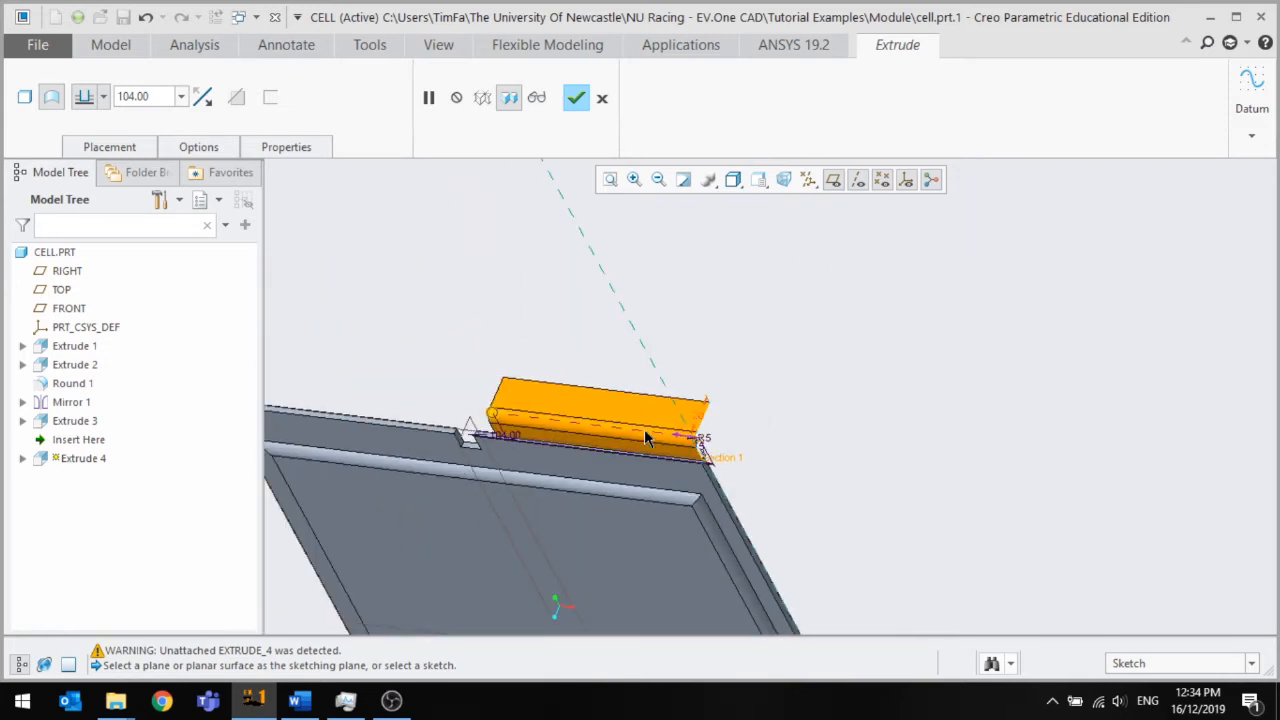
scroll(640, 436, down, 4)
Complete the surface extrusion and delete it from the part
click(576, 100)
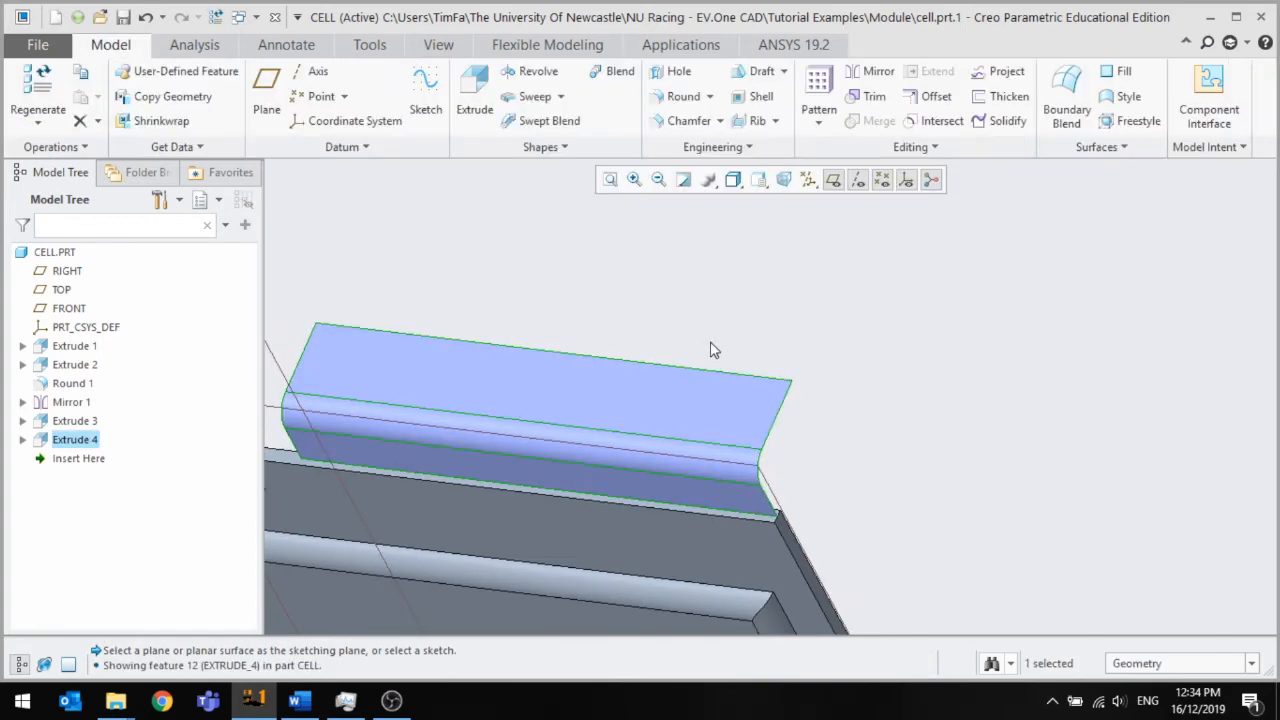
middle_drag(711, 346, 734, 301)
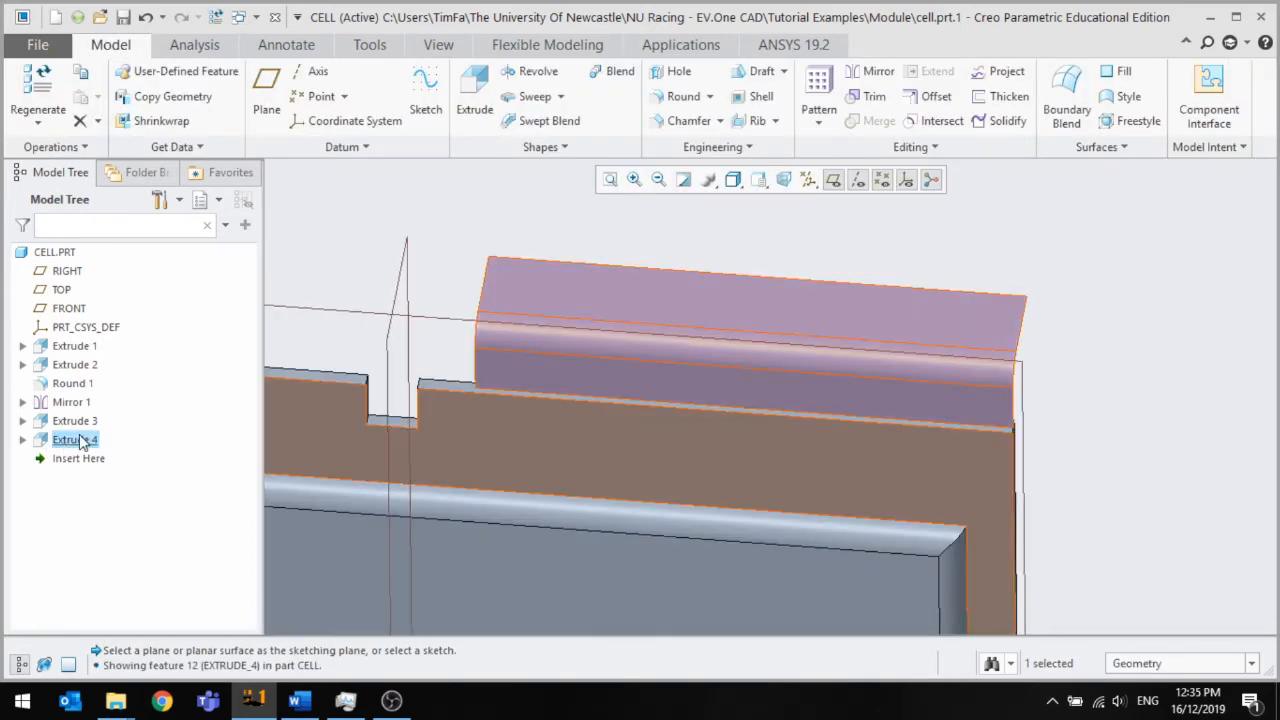
click(78, 439)
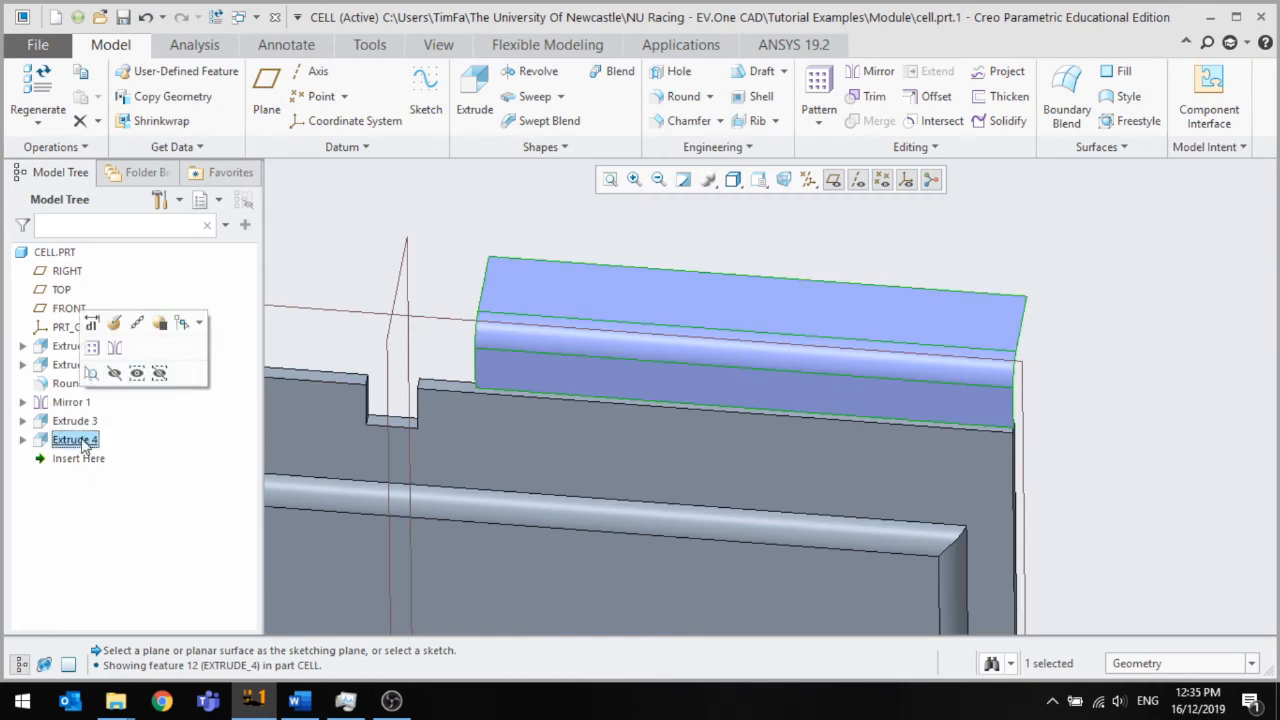
right_click(80, 440)
click(122, 528)
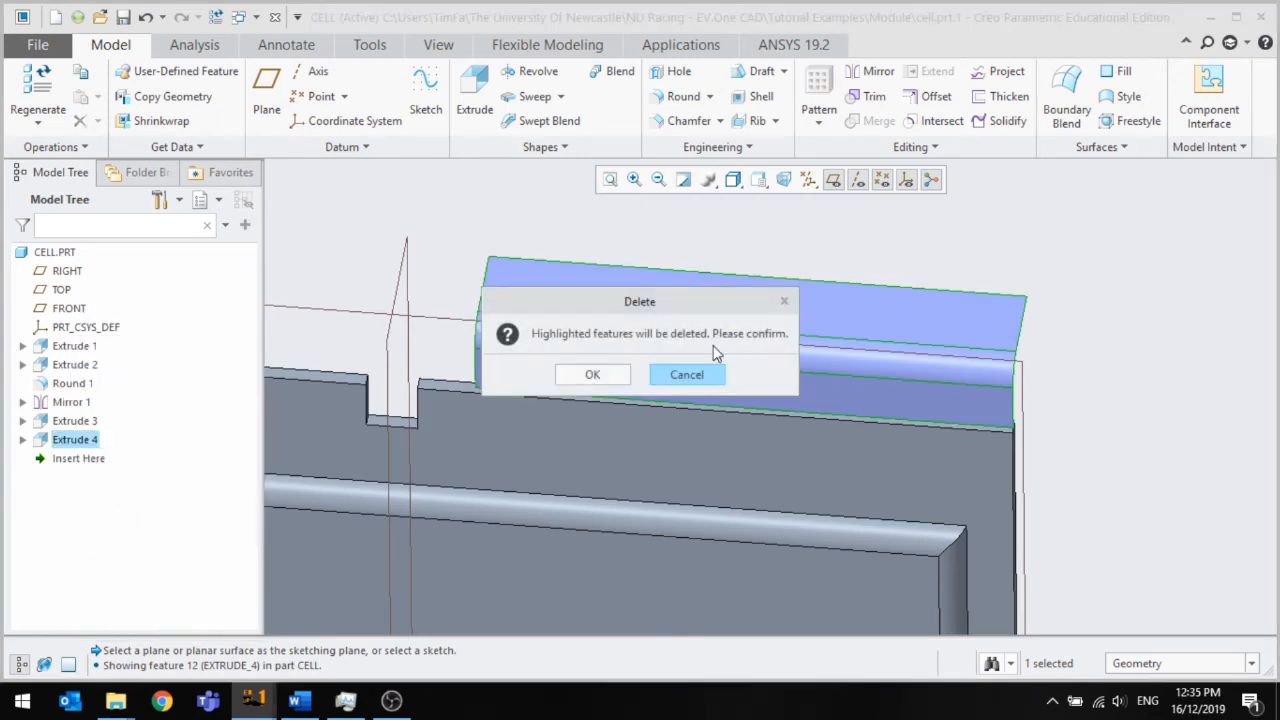
click(587, 376)
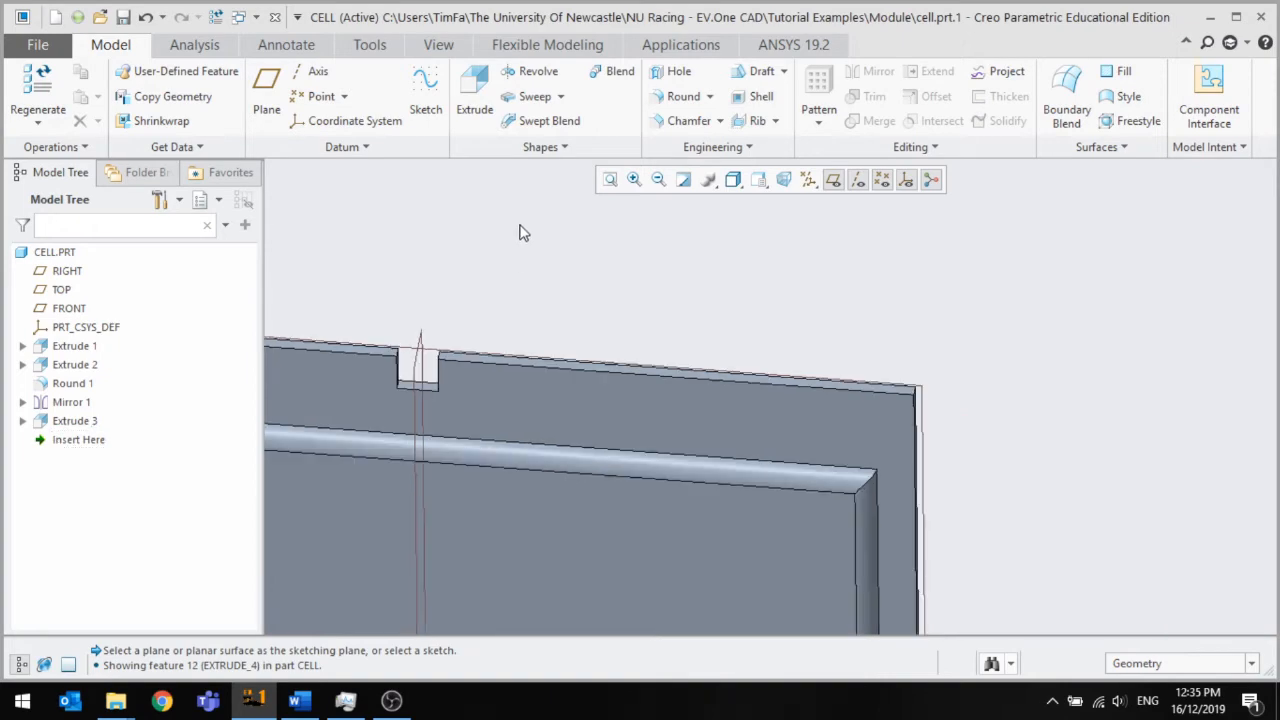
Create a datum plane offset -20 from the plate's end face
click(266, 95)
middle_drag(822, 405, 757, 440)
click(751, 325)
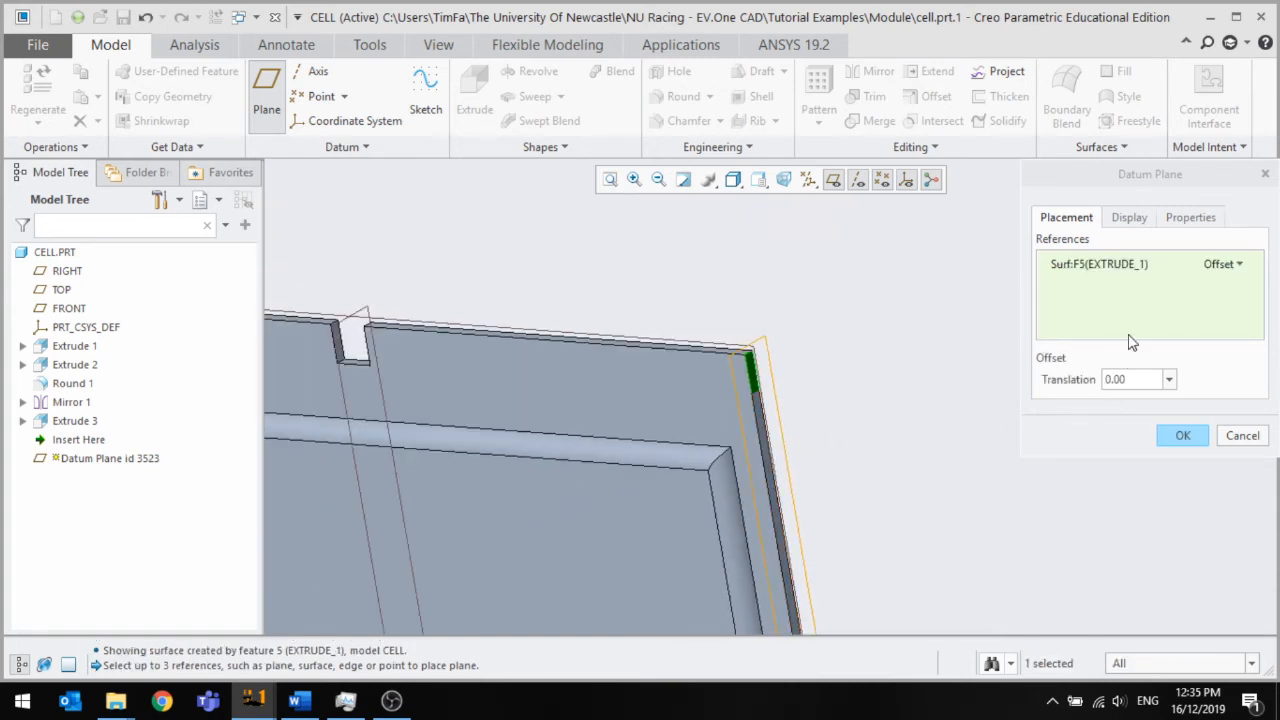
click(1144, 378)
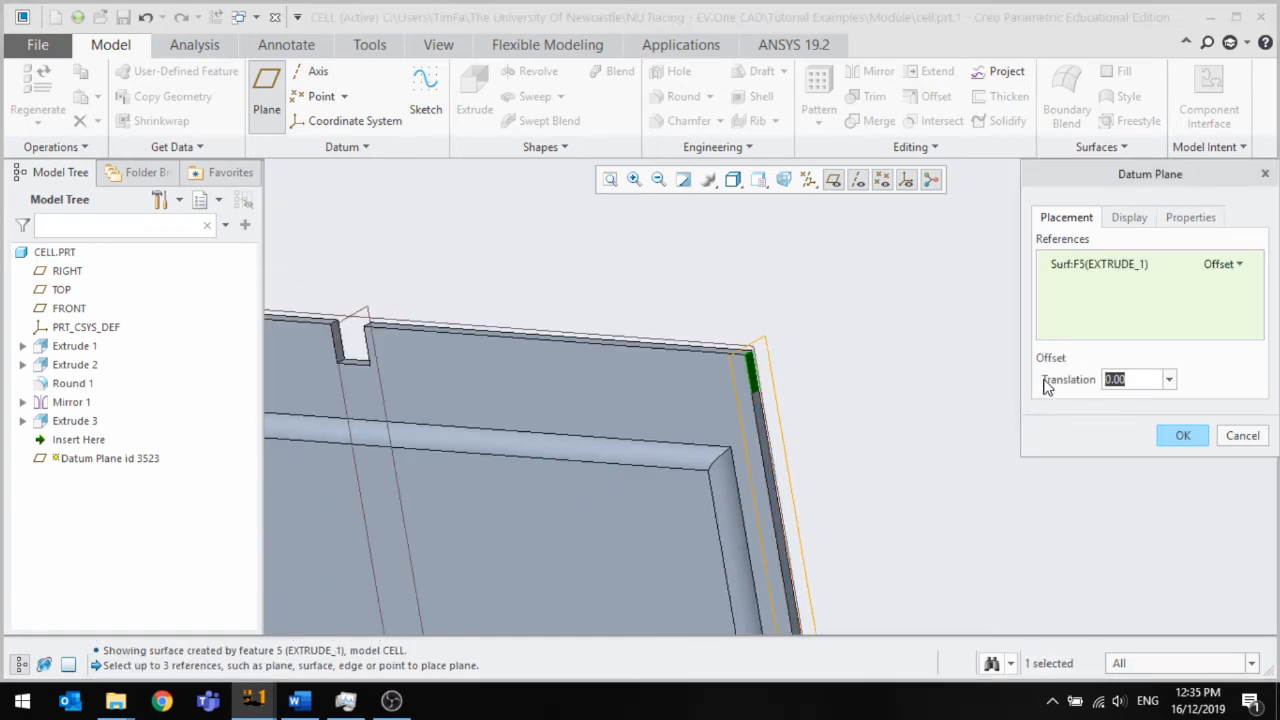
text(-)
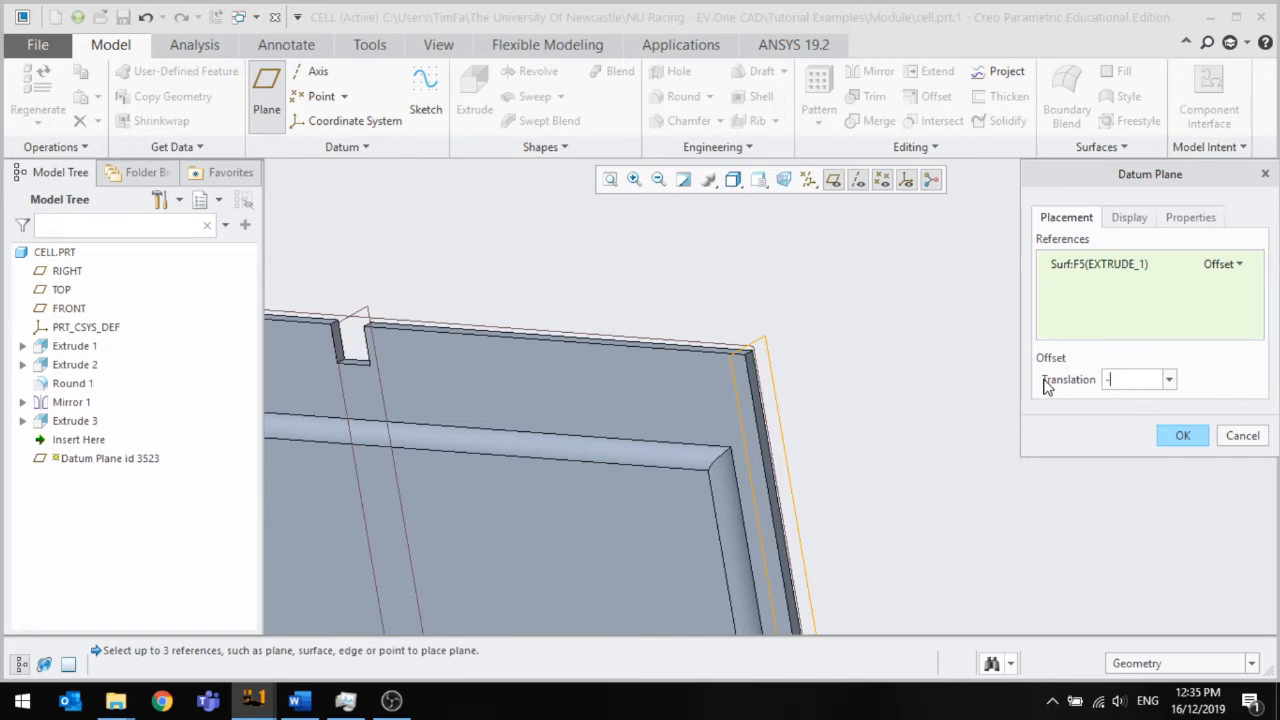
text(20)
key(Return)
middle_drag(908, 395, 646, 417)
scroll(748, 390, down, 4)
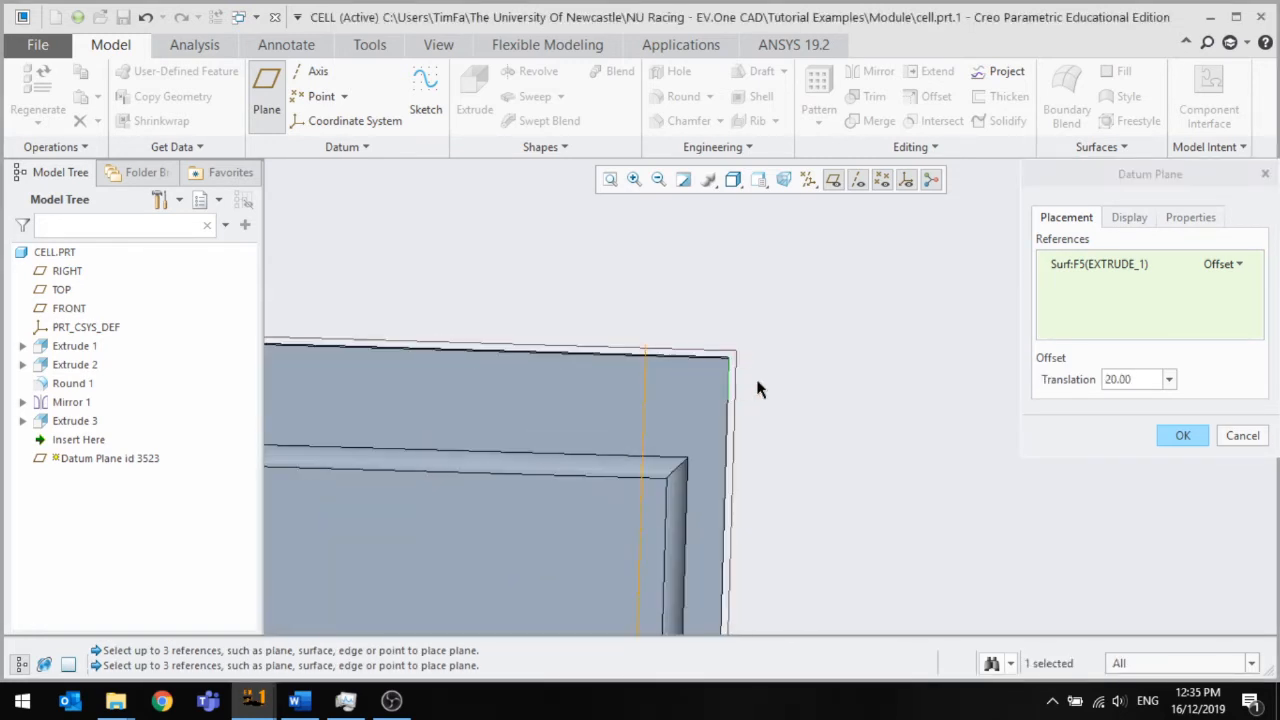
click(1181, 437)
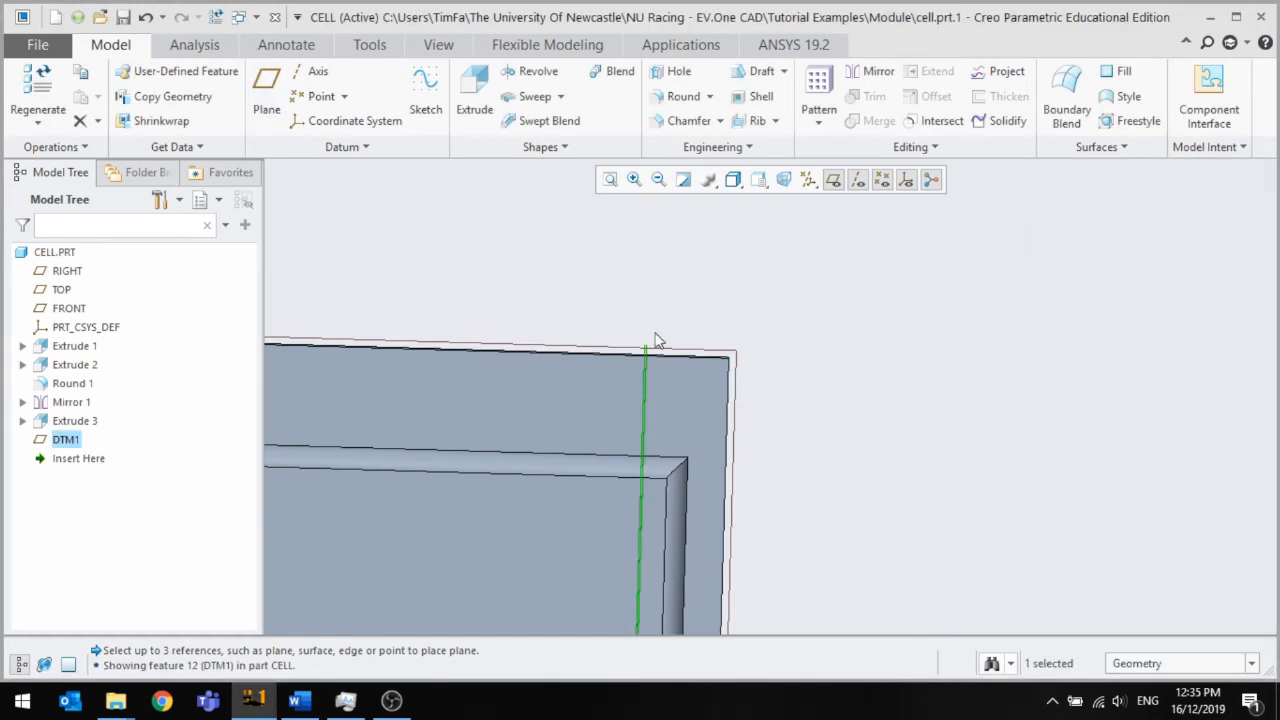
Start an extrude sketch on the new datum plane and draw an L-profile about 6.4 high and 6.2 wide from the plate's upper edge
middle_drag(654, 337, 566, 372)
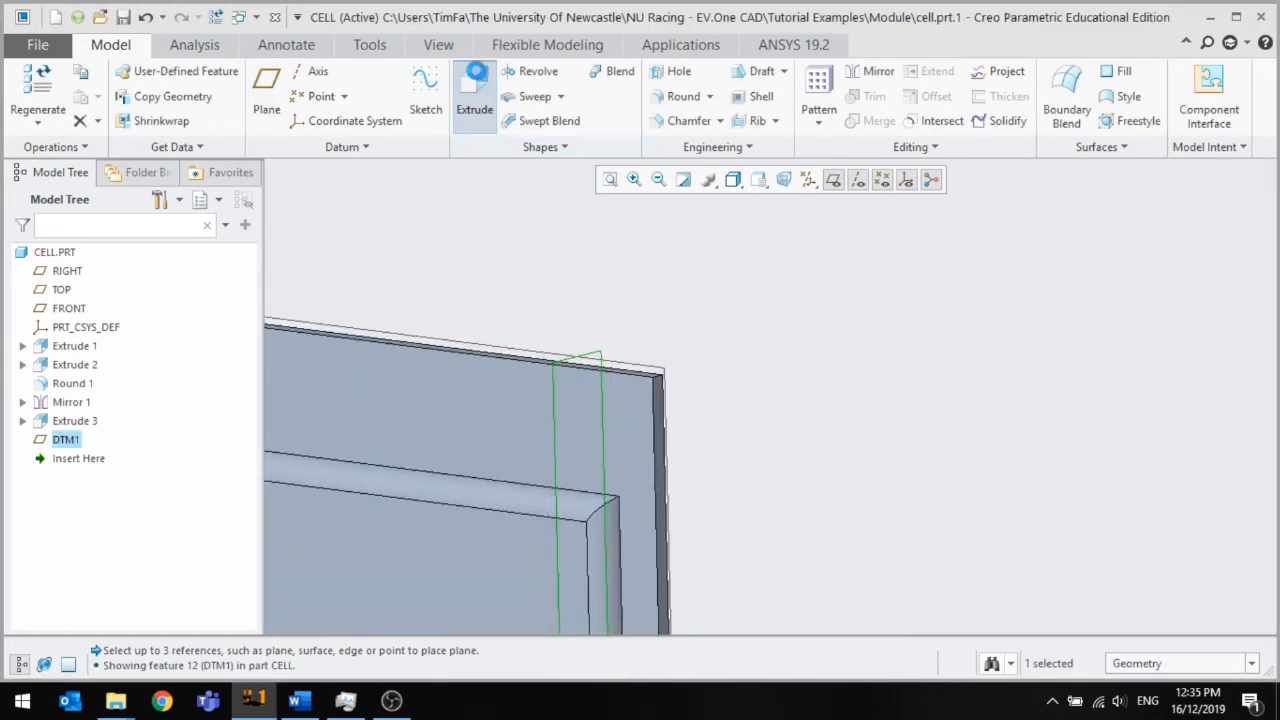
click(474, 95)
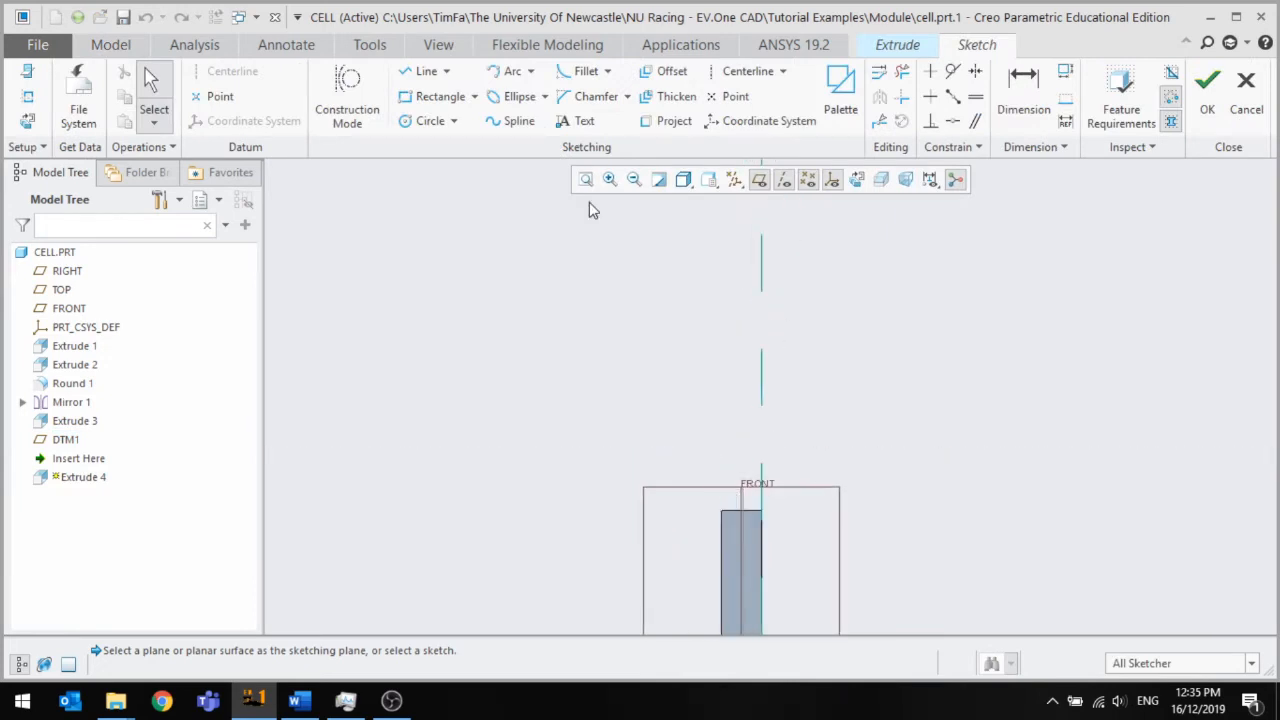
click(424, 71)
scroll(709, 487, down, 5)
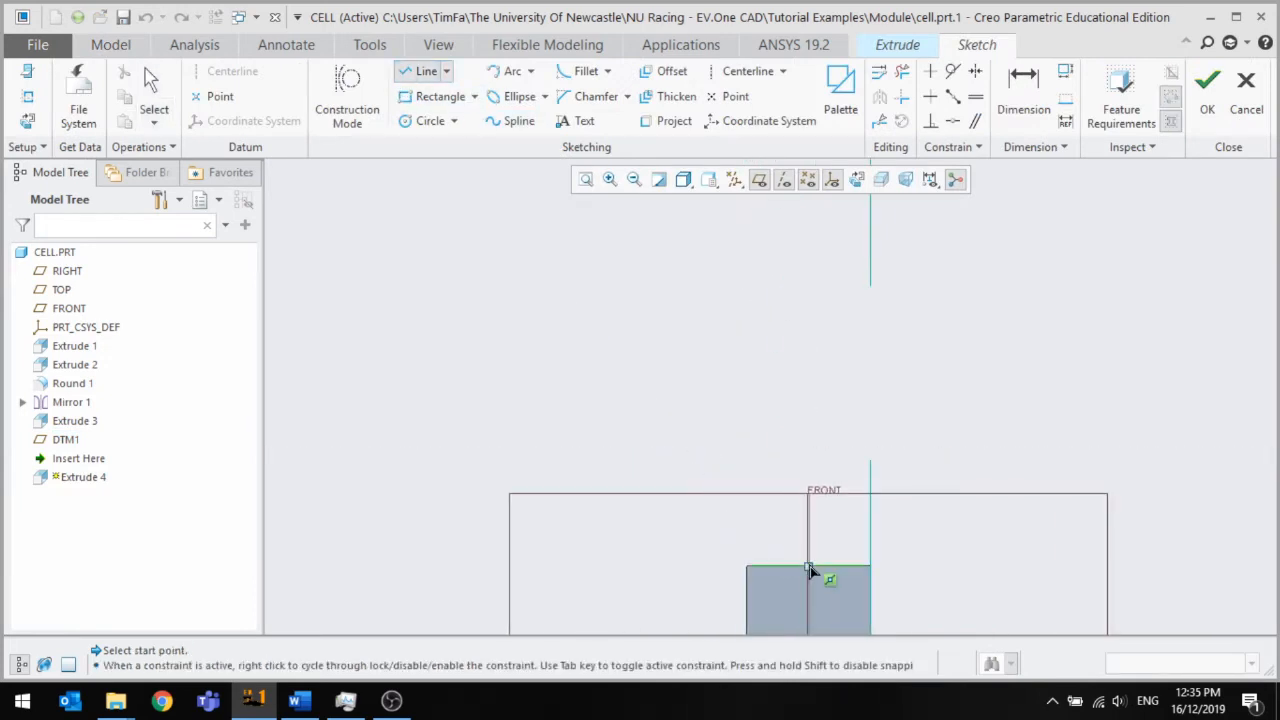
click(808, 566)
click(808, 302)
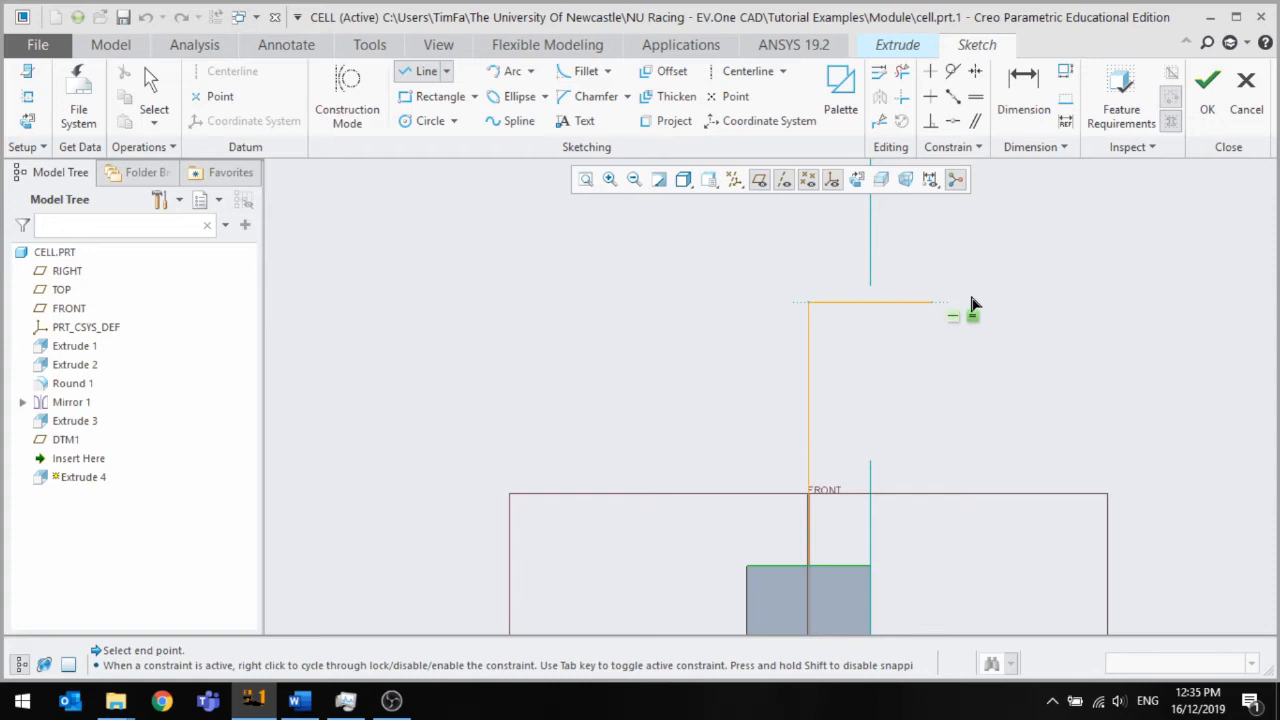
click(1062, 302)
middle_click(934, 426)
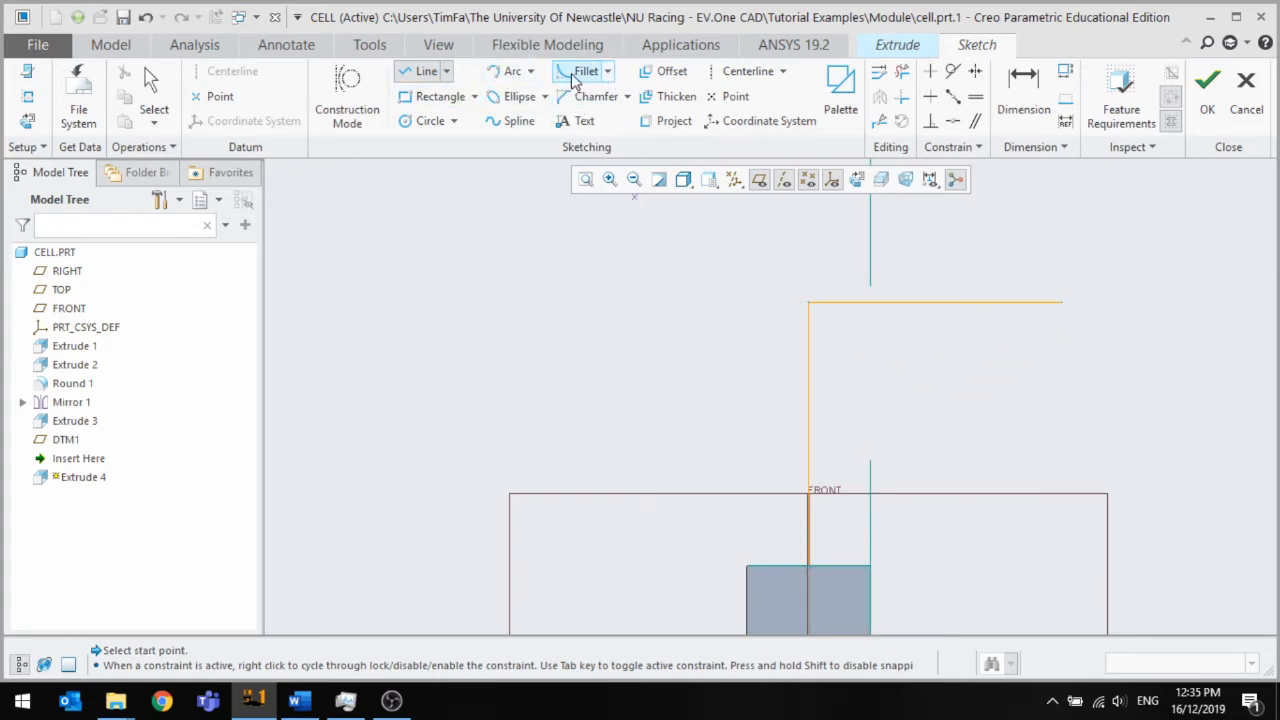
Fillet the corner between the vertical and horizontal lines with a radius of 5
click(574, 80)
click(808, 380)
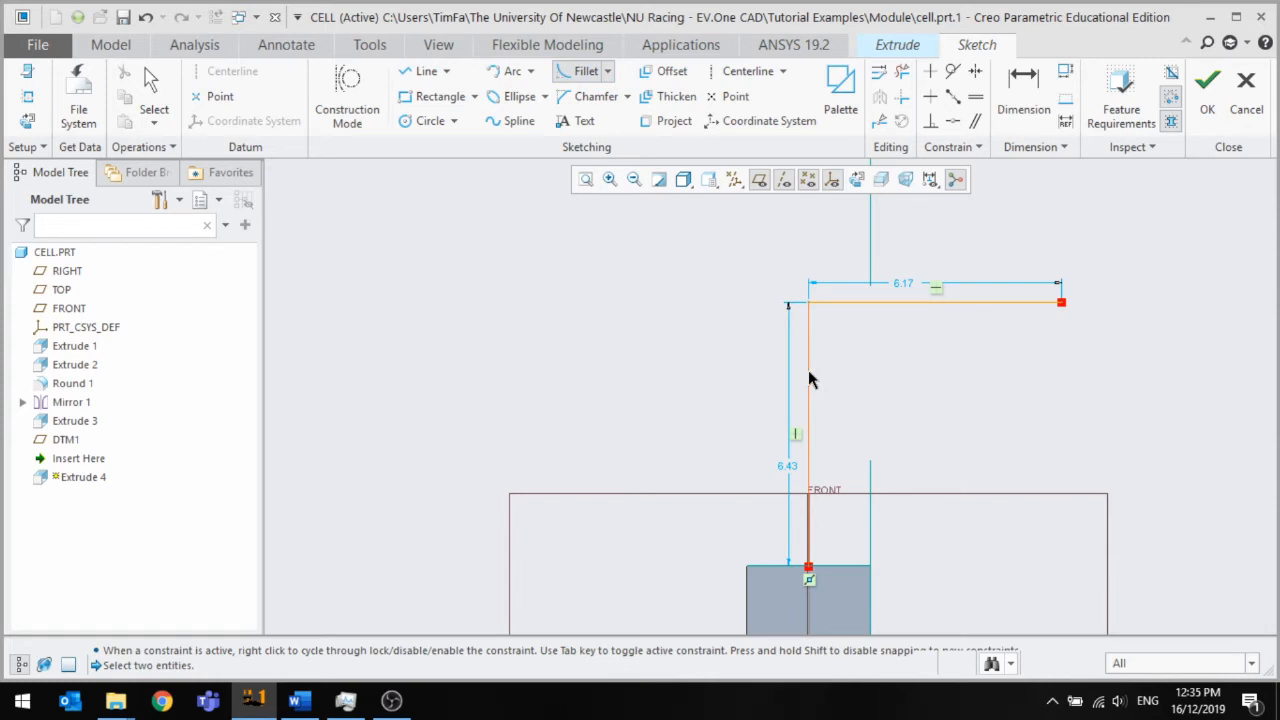
click(846, 306)
middle_click(765, 258)
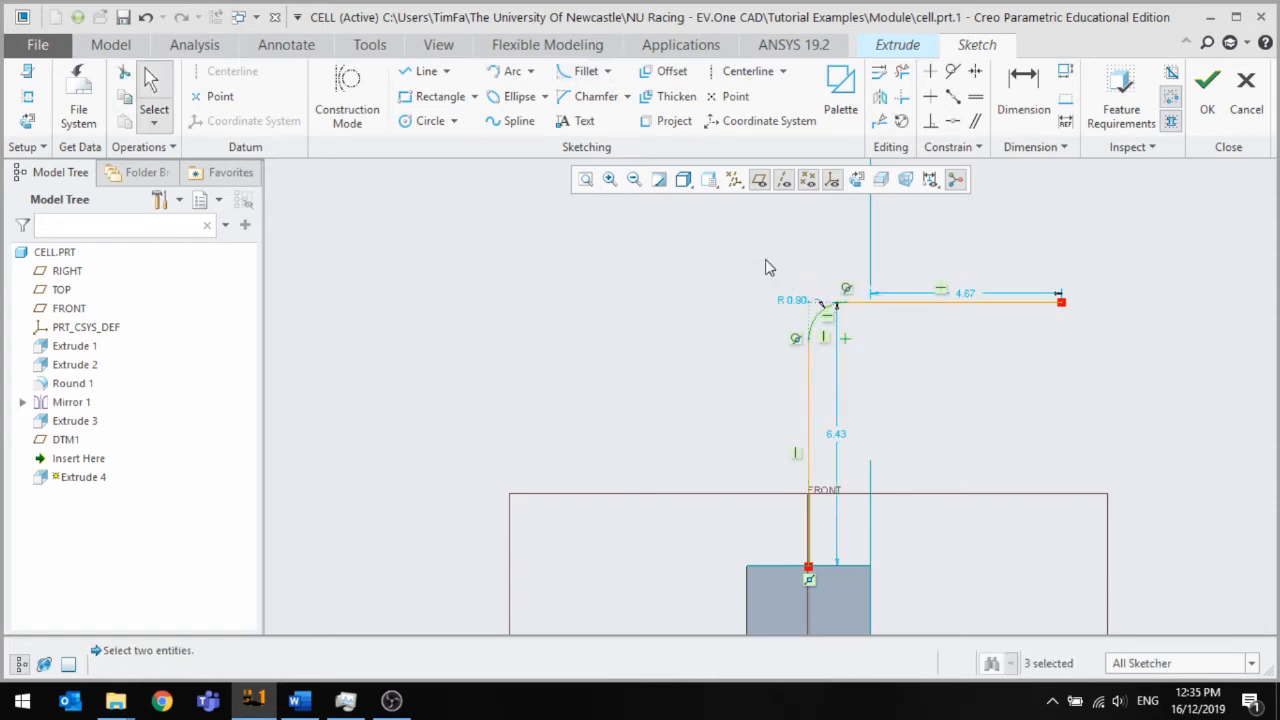
double_click(796, 301)
text(5)
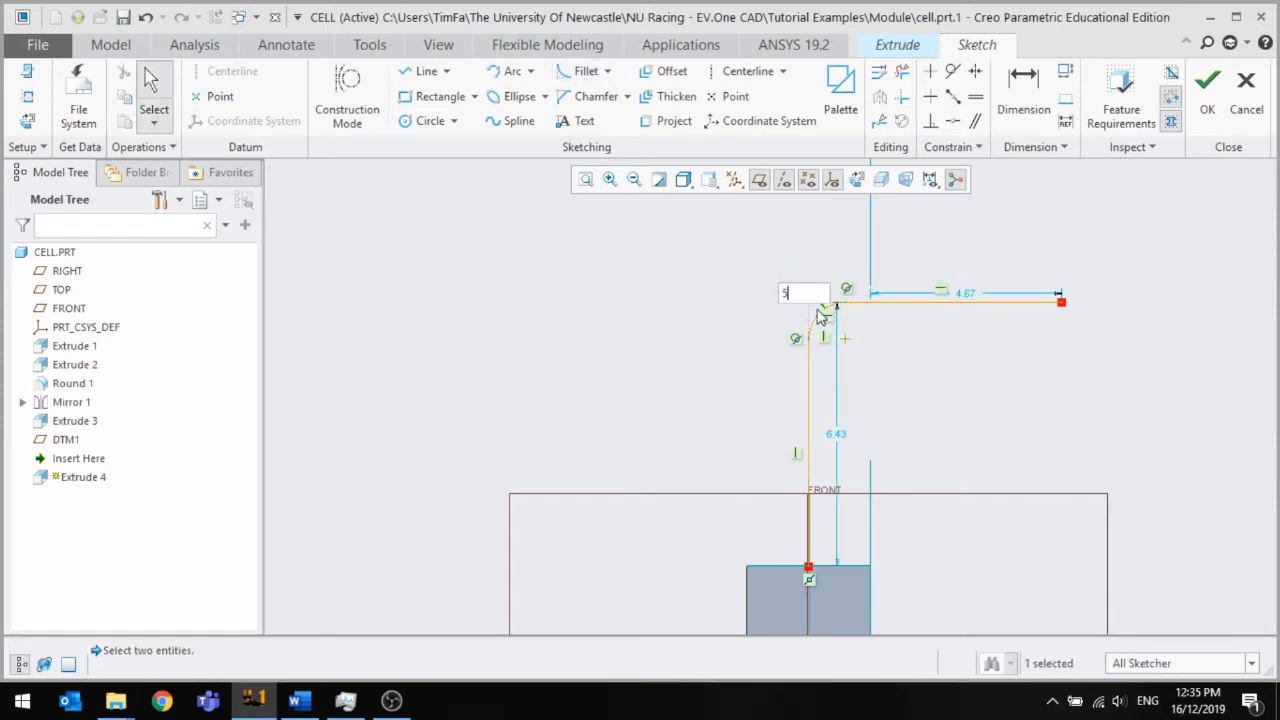
key(Return)
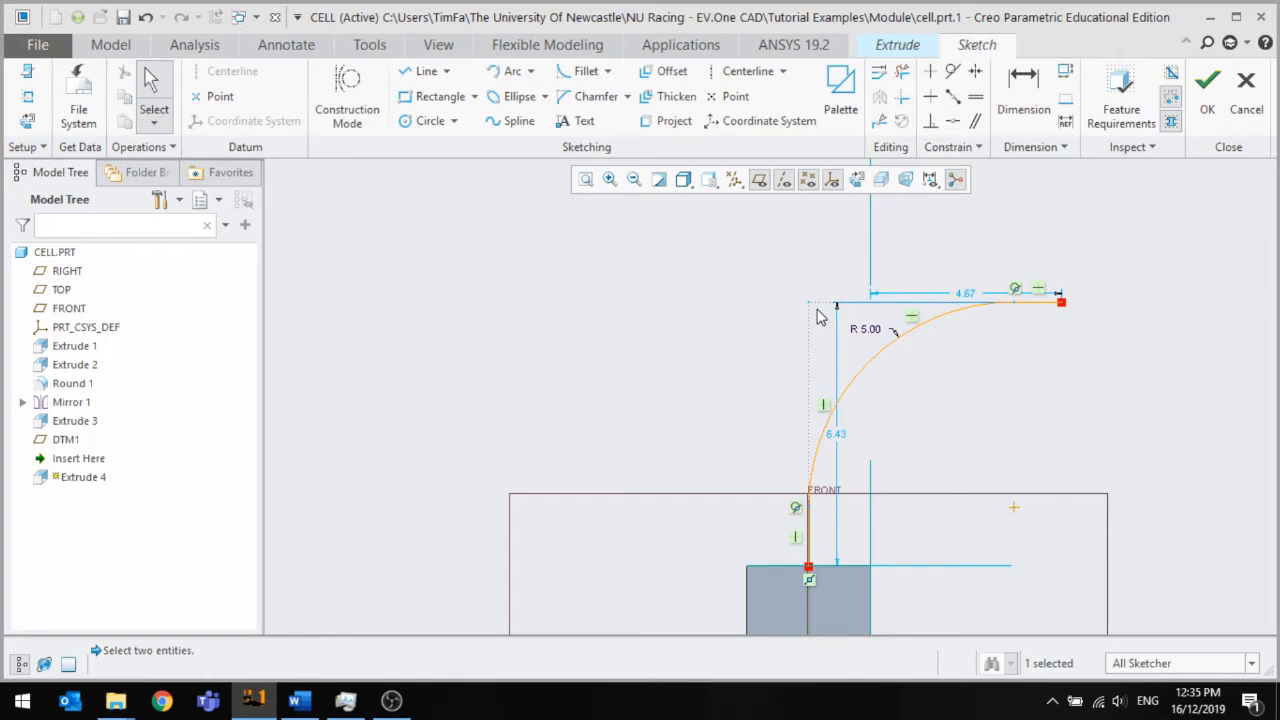
Set the profile's height to 15 and its horizontal reach to 20, and finish the sketch
double_click(838, 437)
text(15)
key(Return)
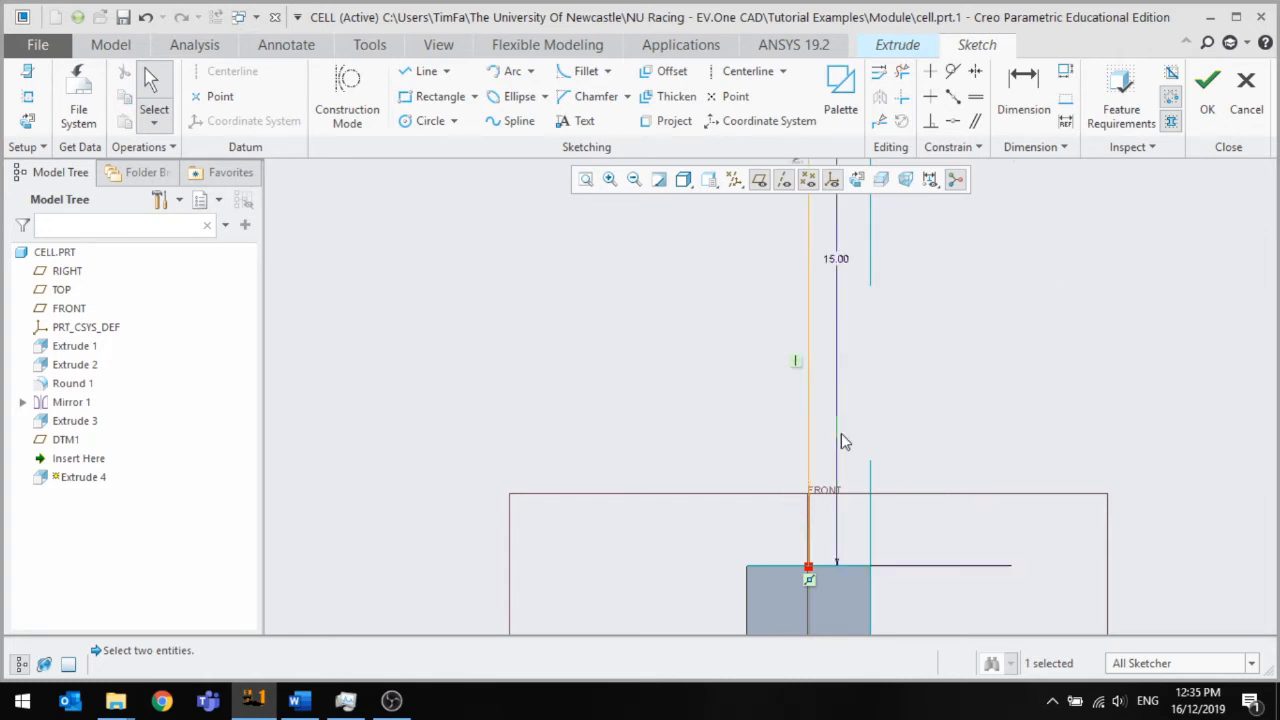
scroll(883, 517, up, 4)
scroll(910, 428, down, 3)
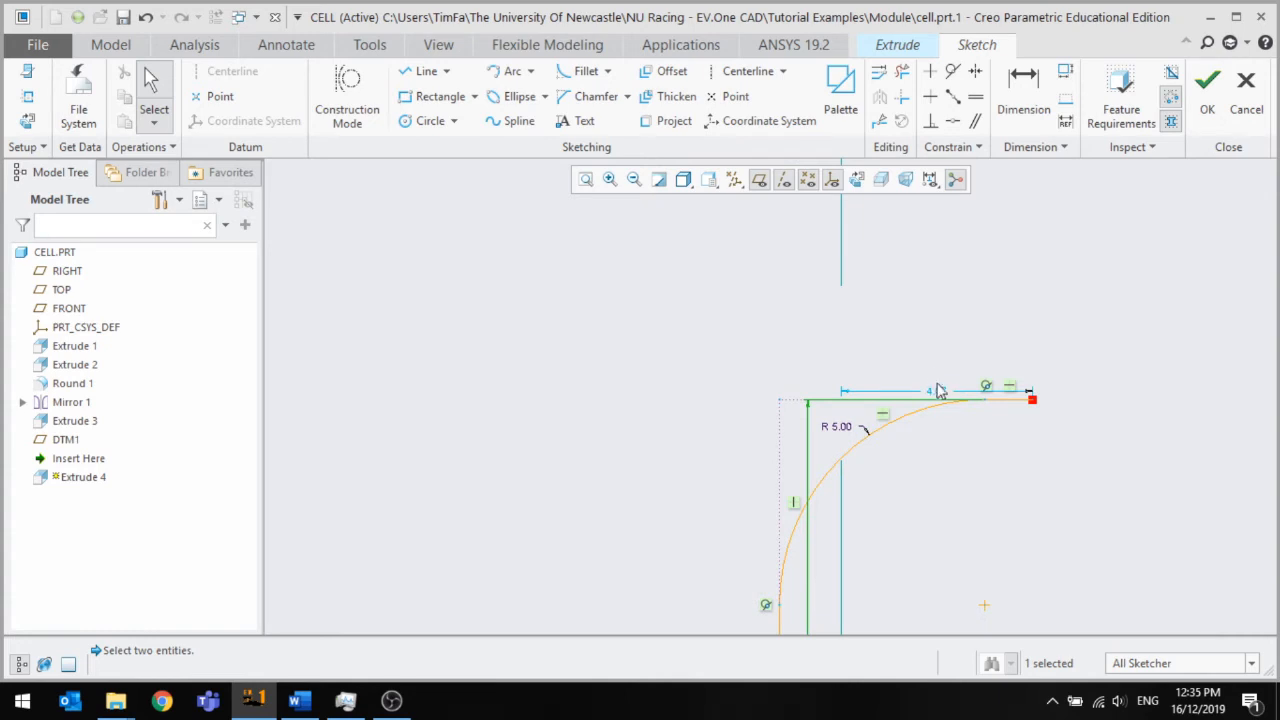
click(933, 389)
double_click(940, 398)
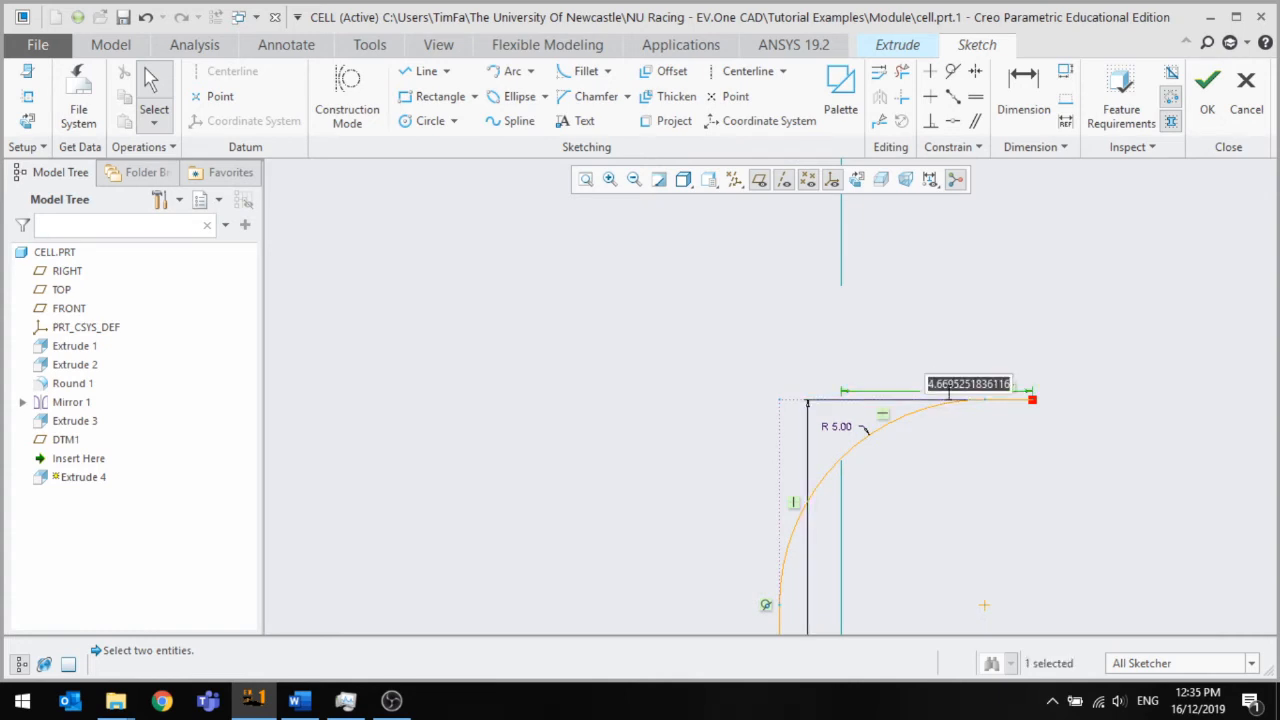
text(20)
key(Return)
click(1212, 92)
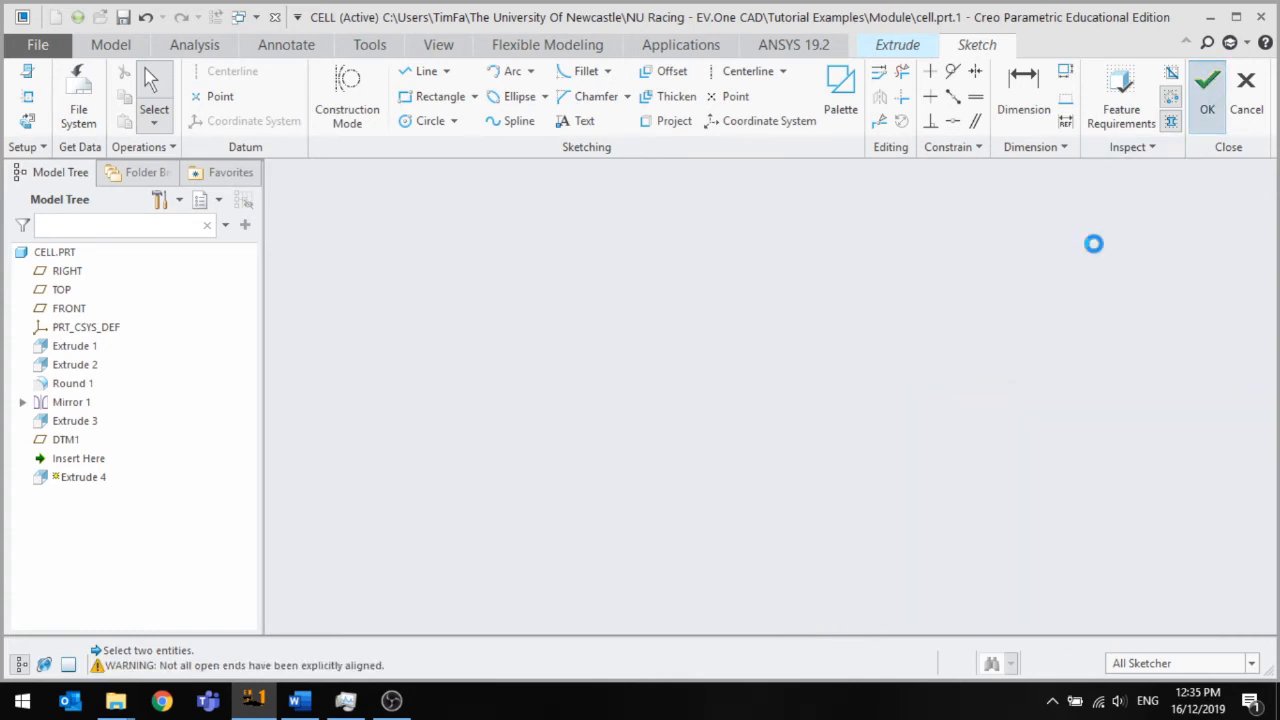
Flip the extrusion to run along the plate's upper edge toward the centre notch and set its depth to 70
mouse_move(949, 343)
middle_down()
mouse_move(903, 371)
mouse_move(937, 420)
mouse_move(496, 172)
middle_up()
click(208, 100)
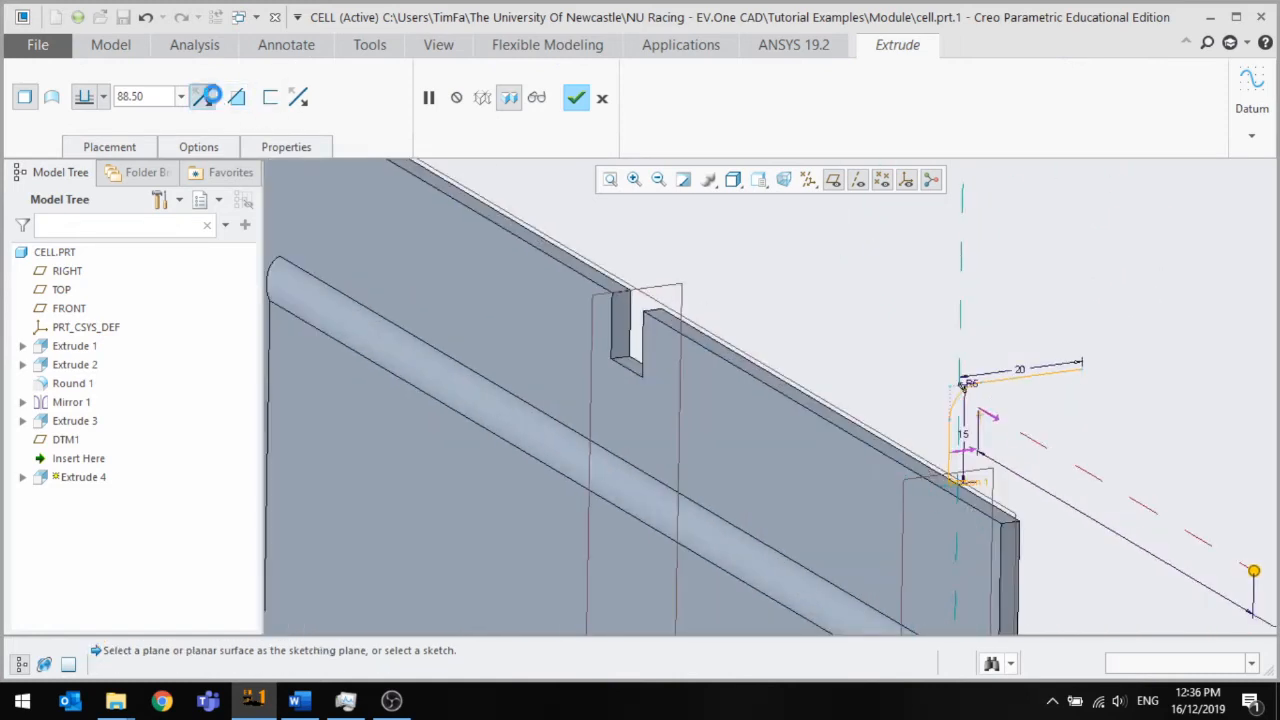
double_click(175, 100)
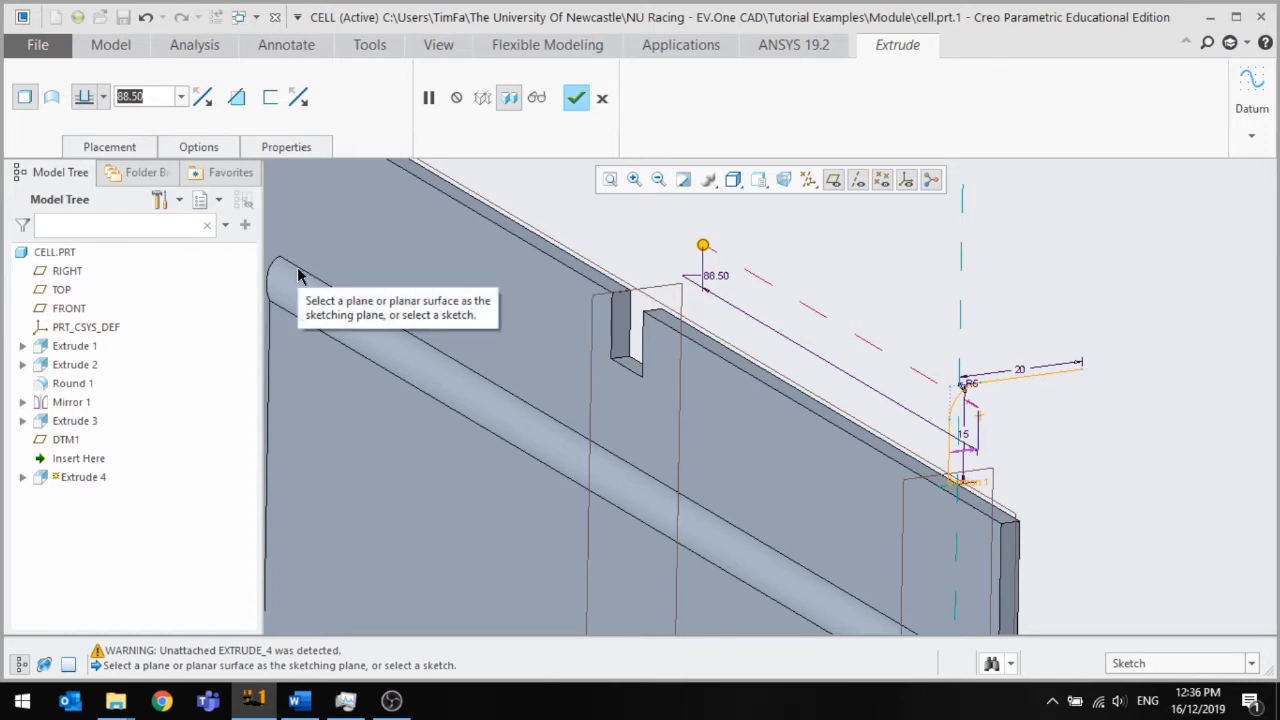
text(70)
key(Return)
Set the extrusion depth to 80, make it a surface and complete the feature
middle_drag(993, 592, 960, 463)
double_click(808, 372)
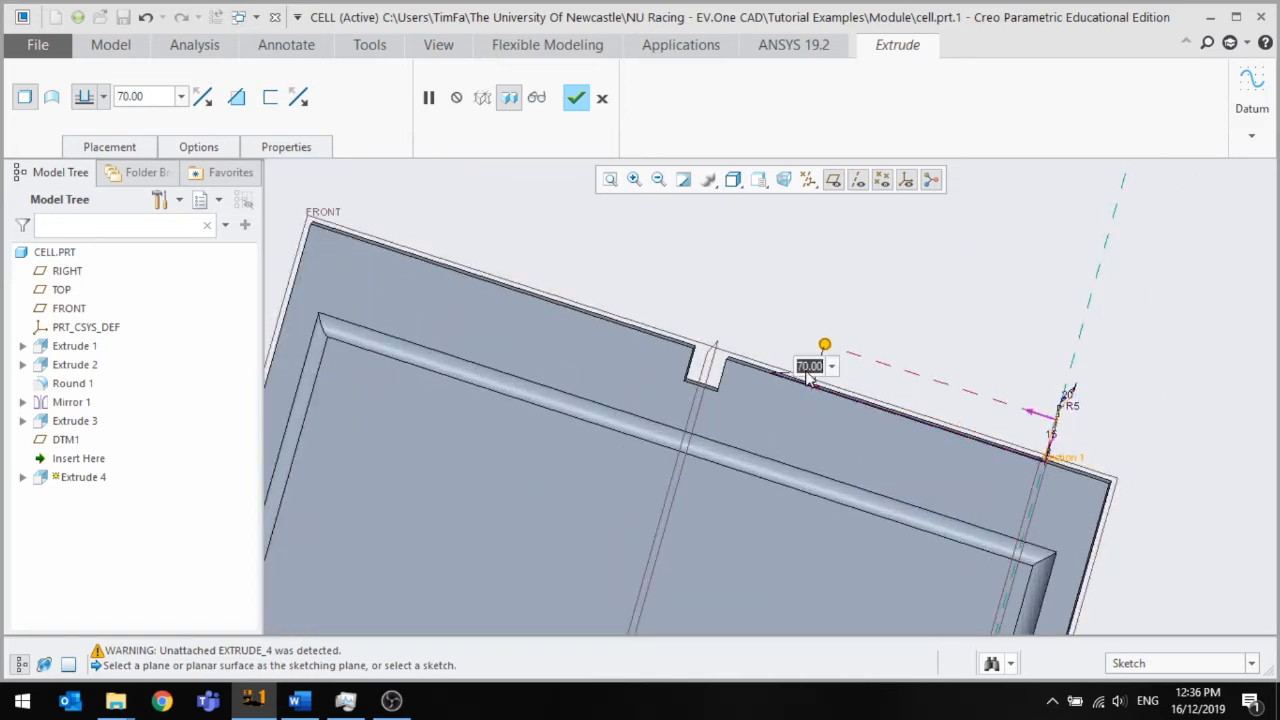
text(80)
key(Return)
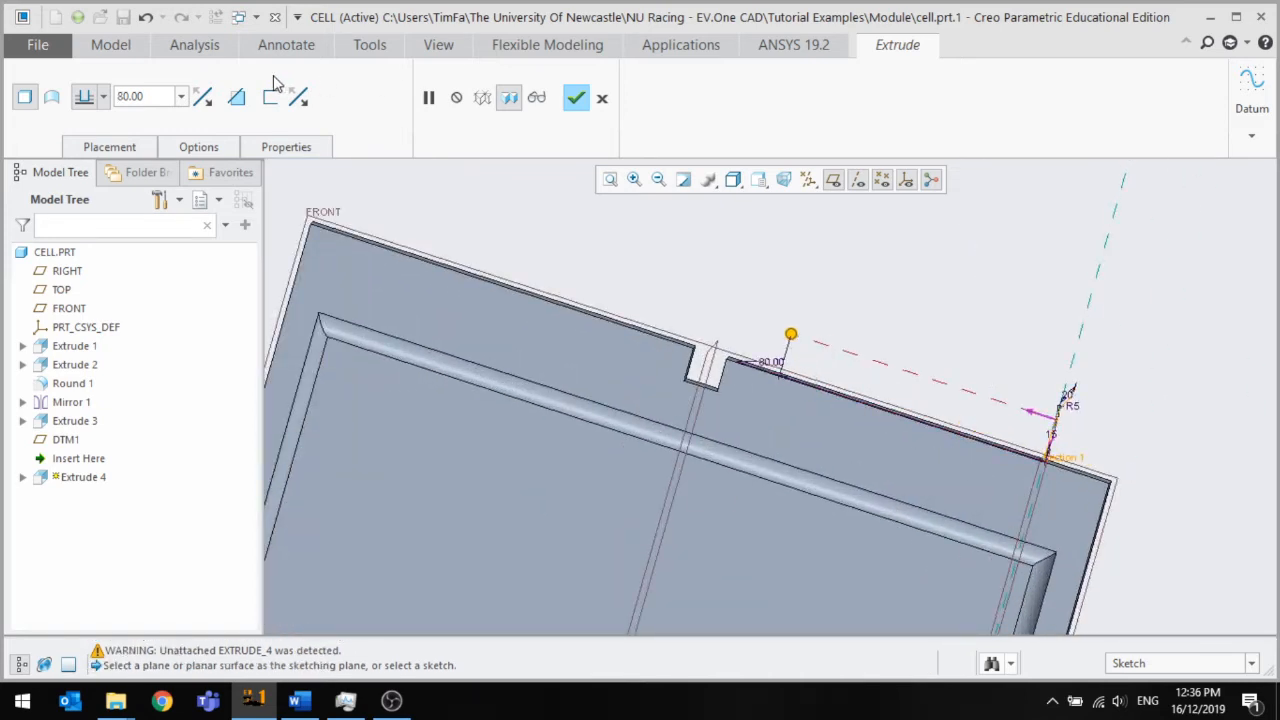
click(51, 97)
mouse_move(482, 364)
middle_down()
mouse_move(474, 410)
mouse_move(470, 380)
middle_up()
click(576, 97)
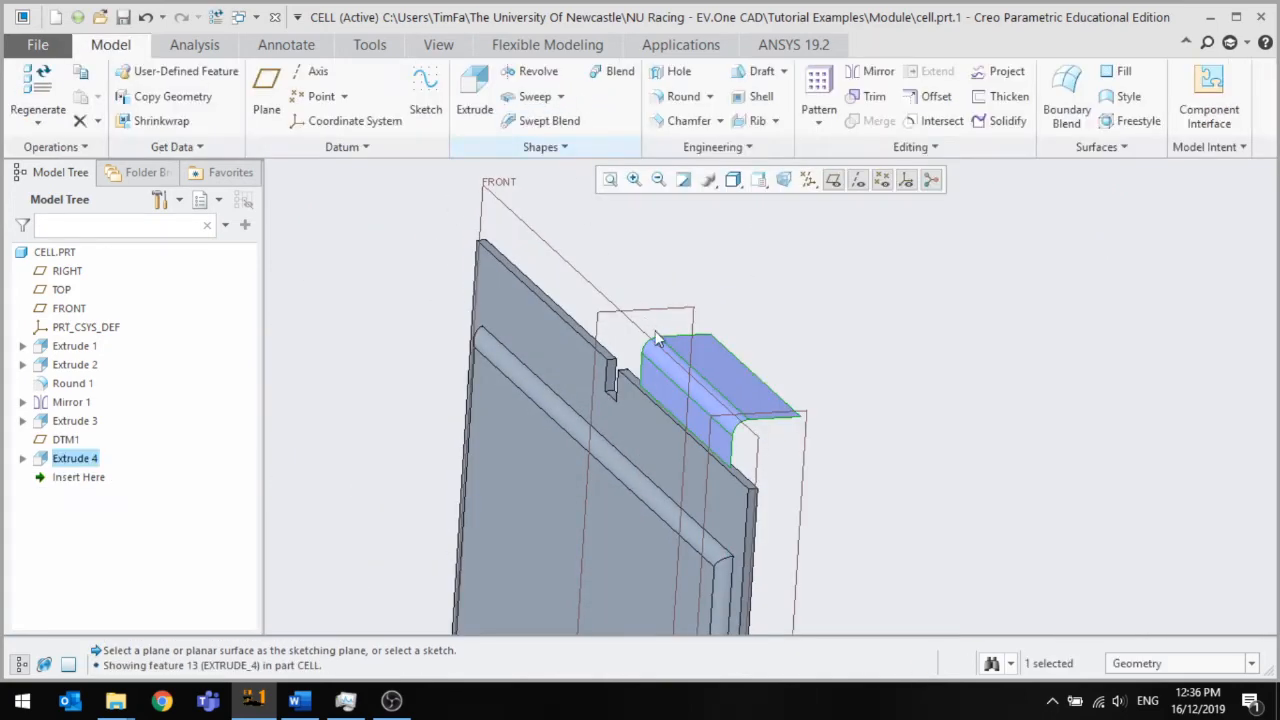
Mirror the offset datum plane DTM1 about the RIGHT plane to the other side of the notch
click(866, 379)
middle_drag(866, 379, 518, 321)
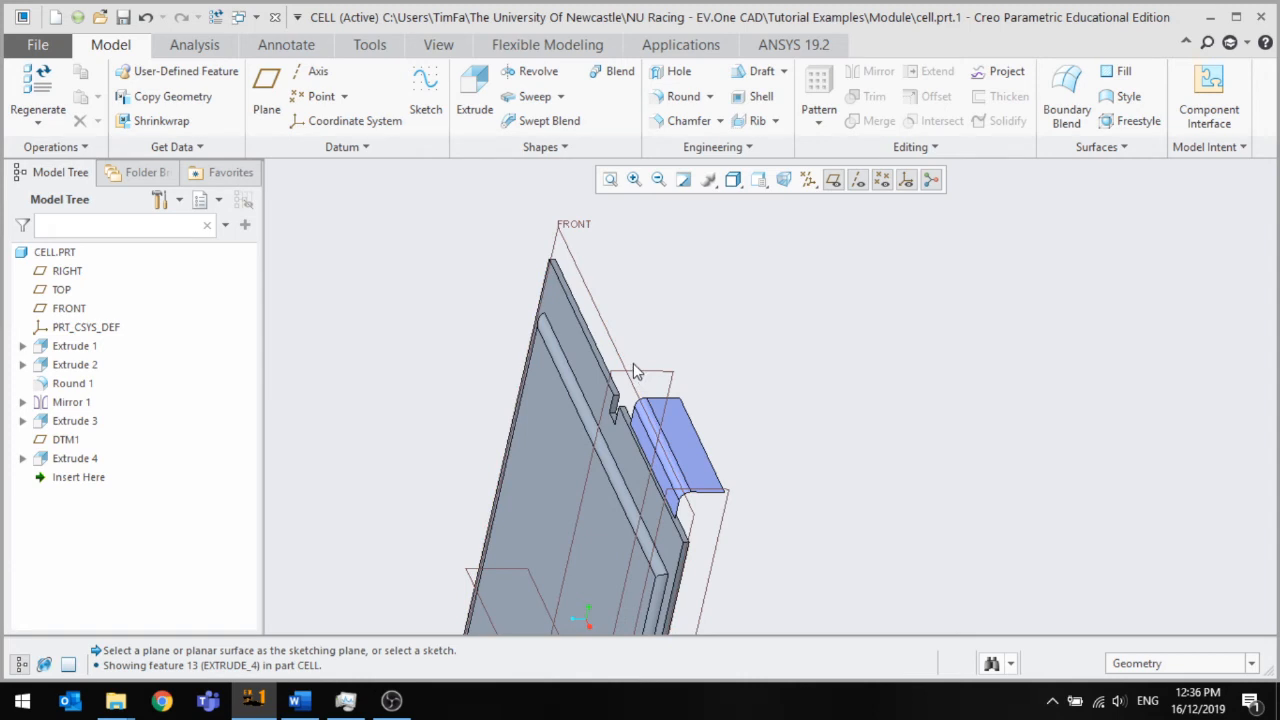
middle_drag(634, 372, 585, 331)
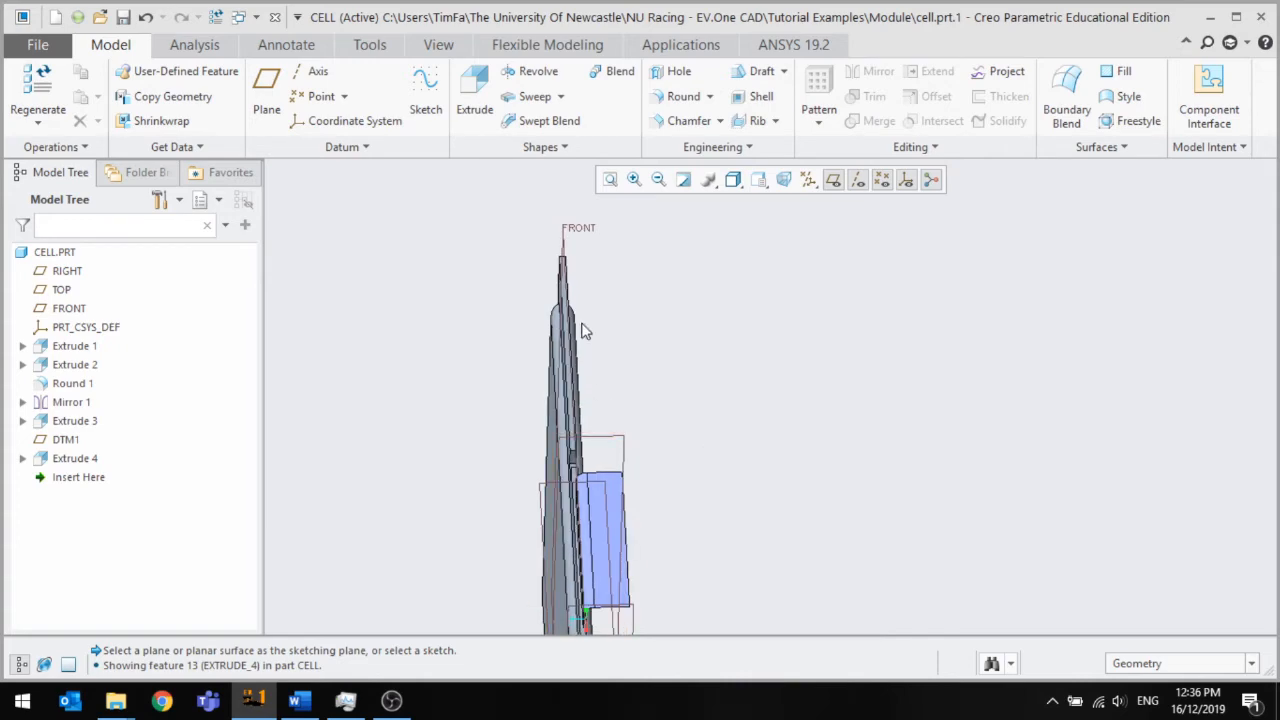
middle_drag(681, 367, 609, 350)
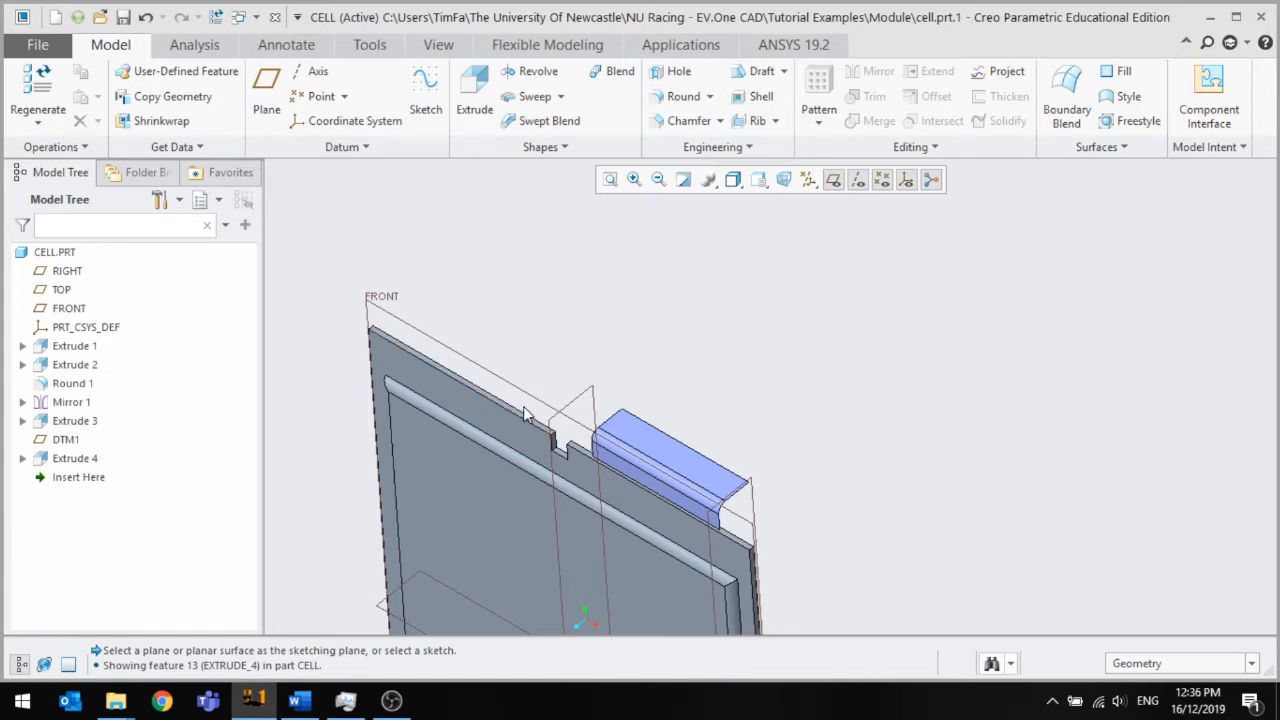
mouse_move(548, 420)
middle_down()
mouse_move(640, 470)
mouse_move(749, 423)
mouse_move(733, 437)
mouse_move(800, 449)
mouse_move(841, 420)
mouse_move(834, 440)
mouse_move(712, 390)
mouse_move(743, 389)
mouse_move(700, 395)
middle_up()
click(483, 290)
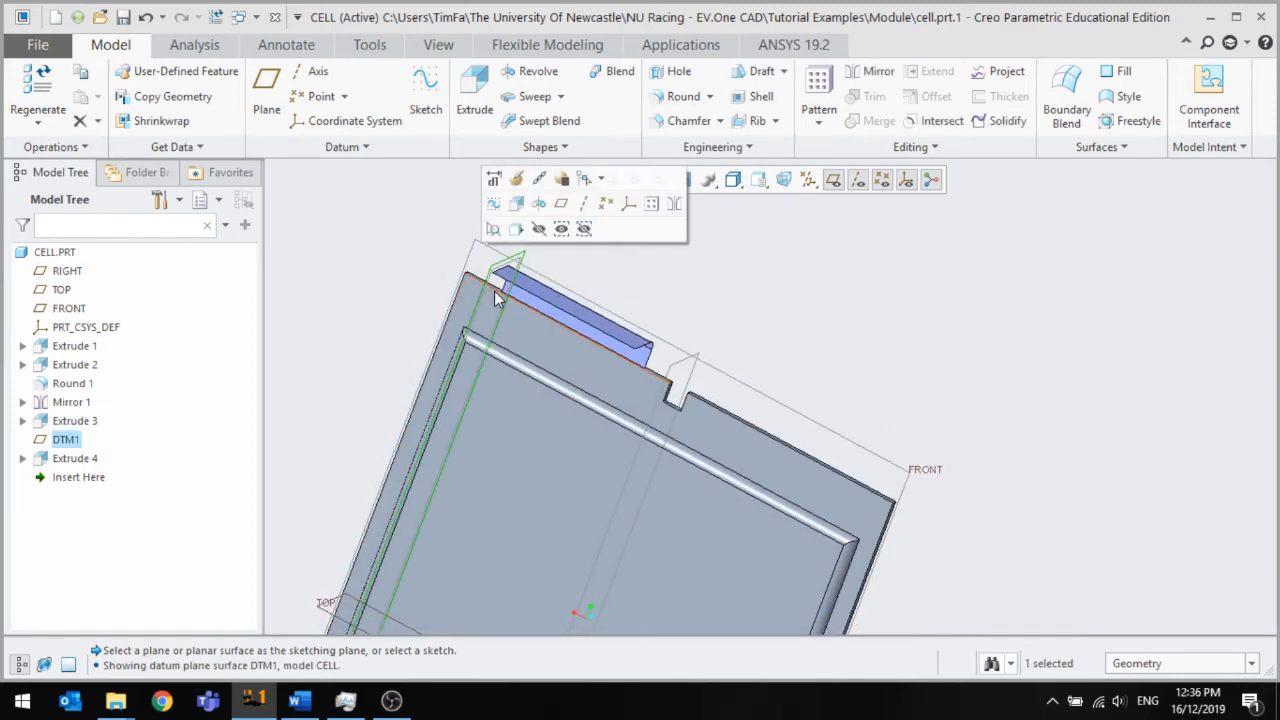
click(675, 206)
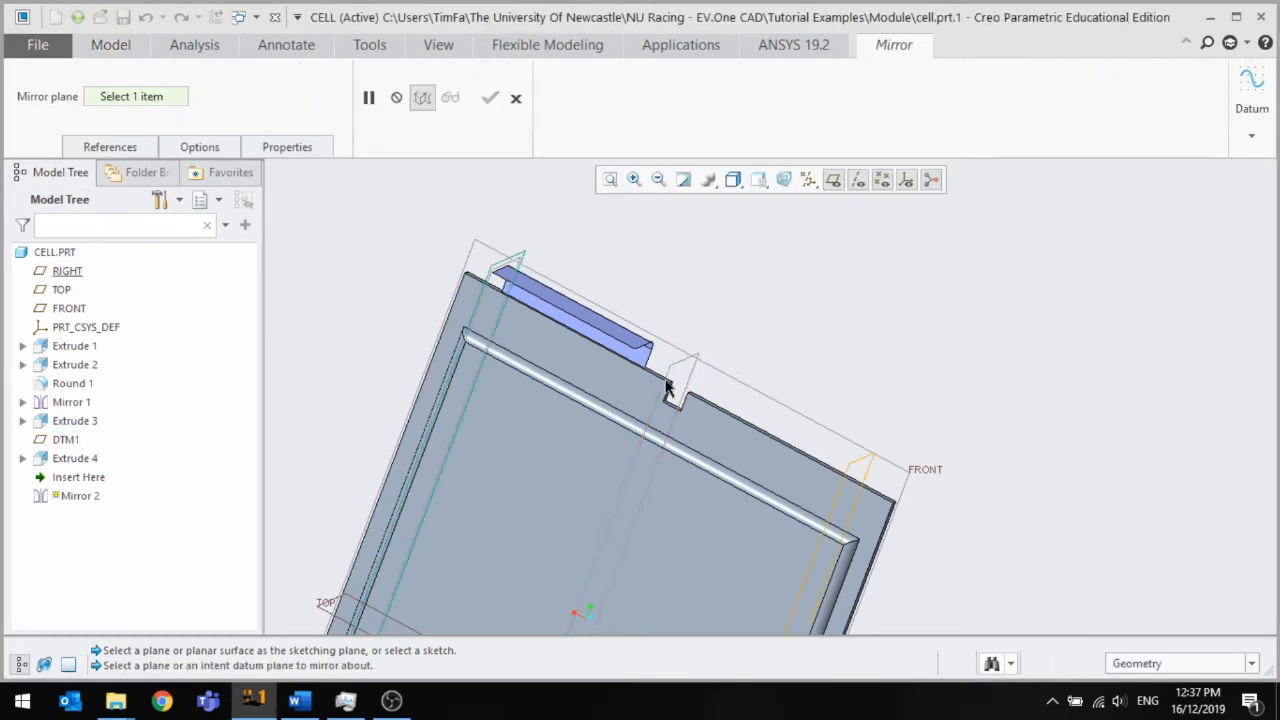
click(668, 390)
middle_drag(853, 480, 680, 430)
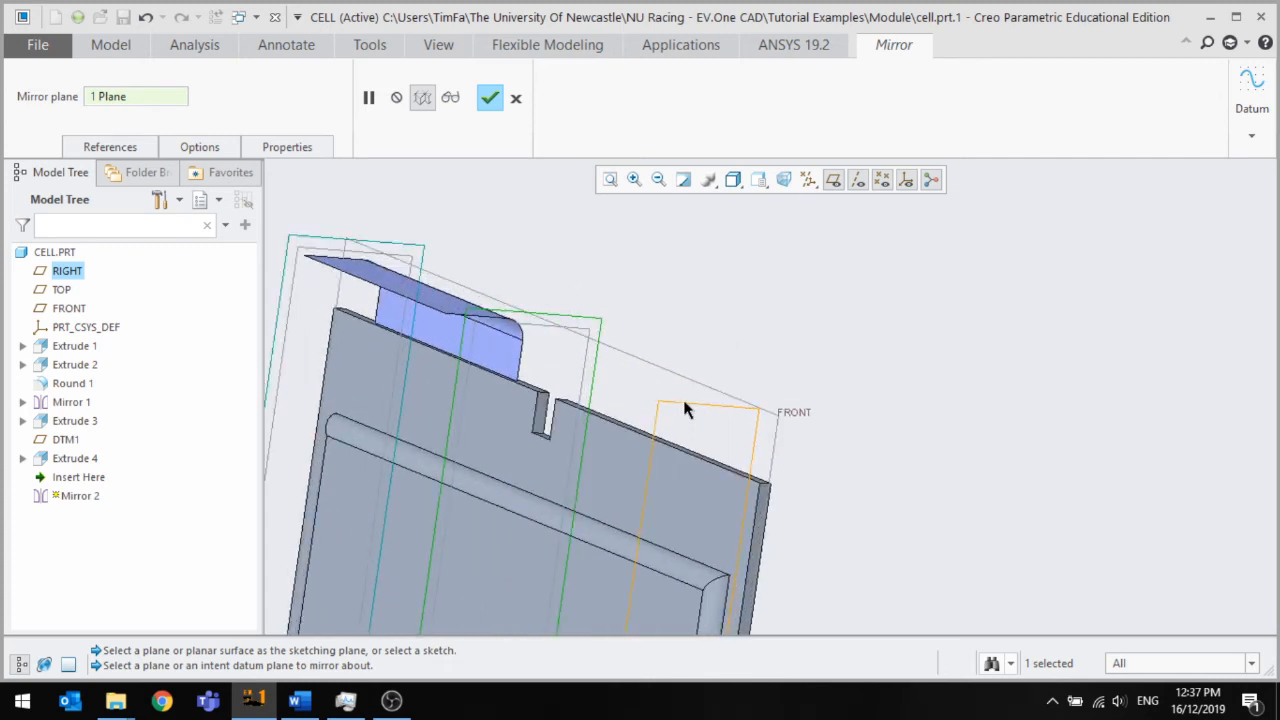
click(483, 90)
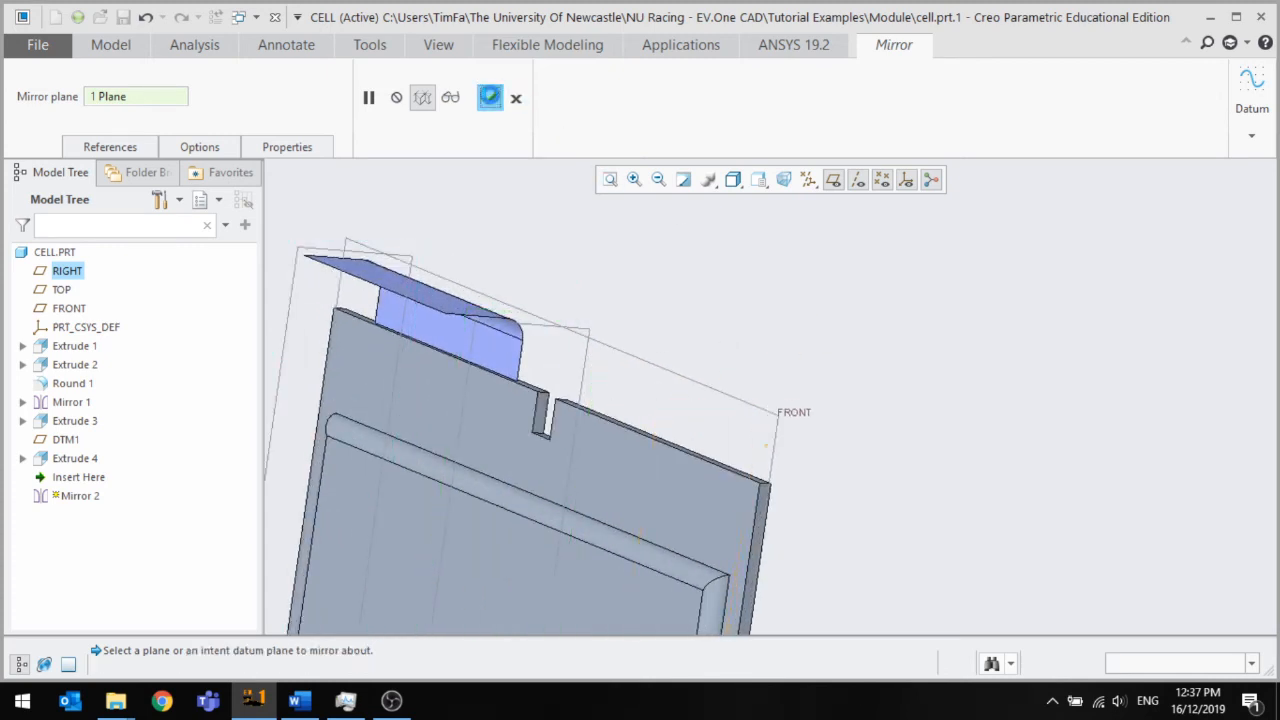
Start an extrusion on the mirrored datum plane and sketch an L-shaped profile from the plate's top edge, about 15.4 high and 20.3 across, bending opposite the existing tab
click(706, 395)
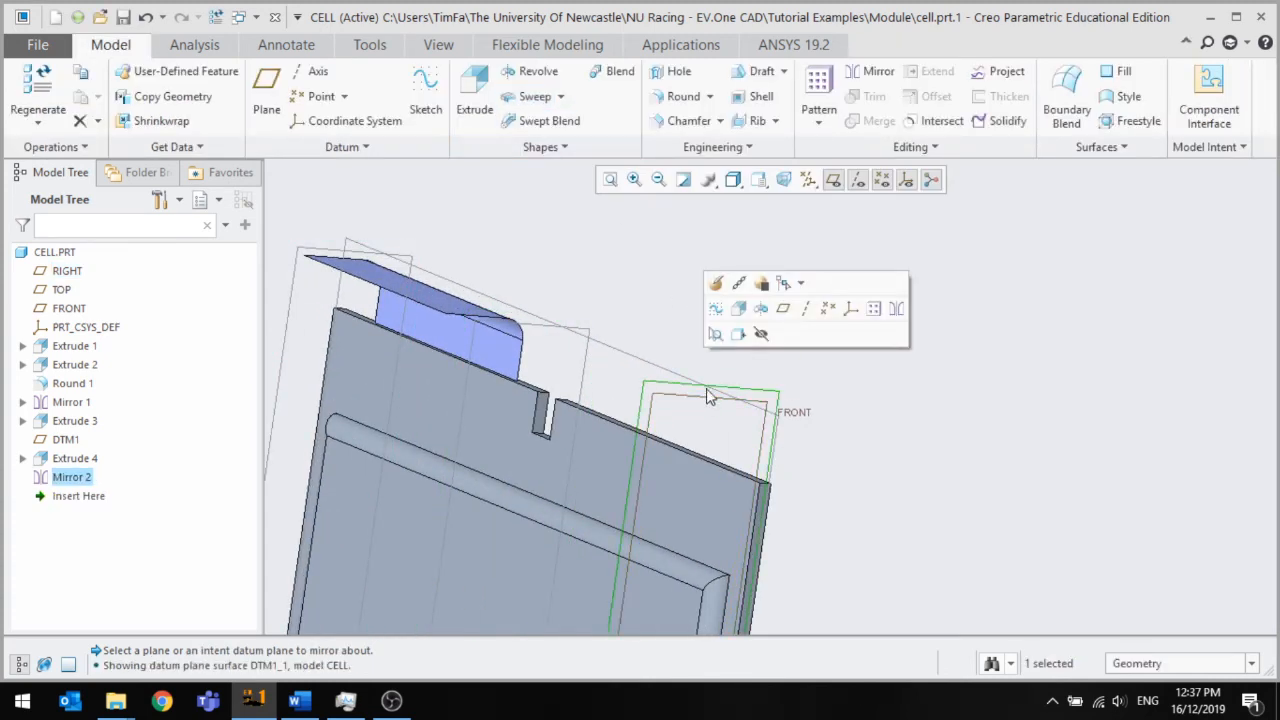
click(738, 308)
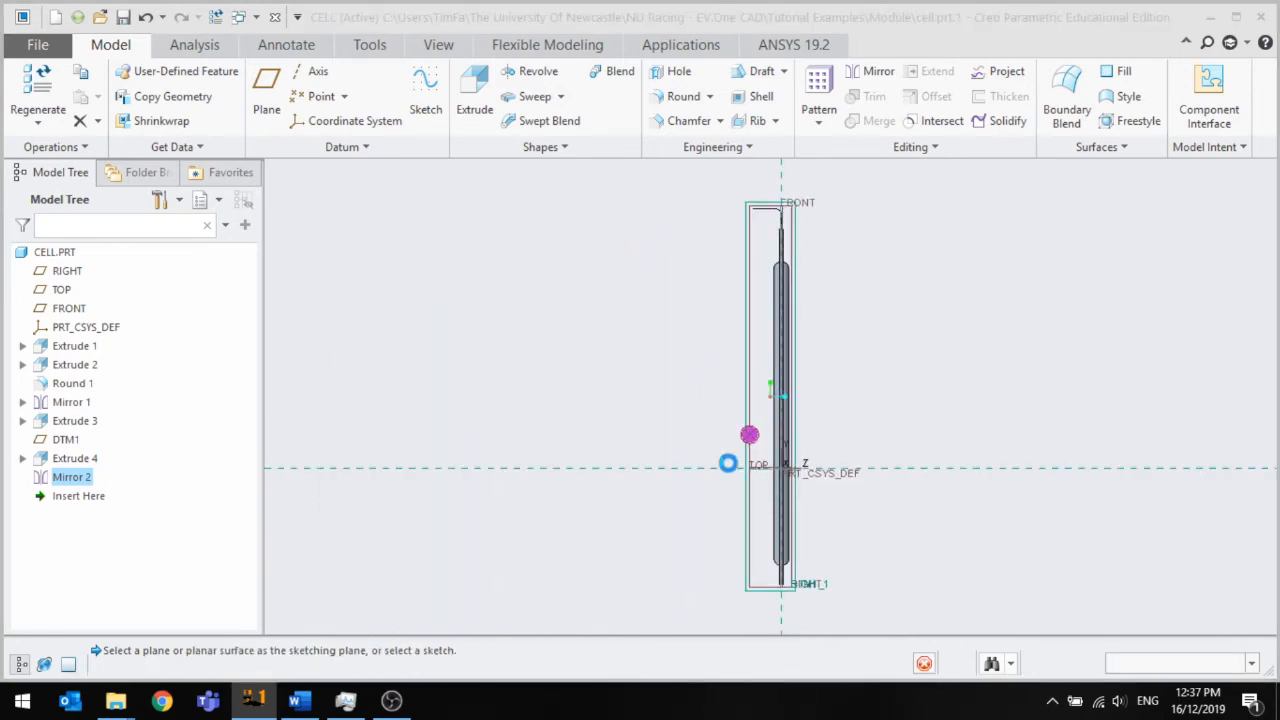
scroll(783, 226, up, 2)
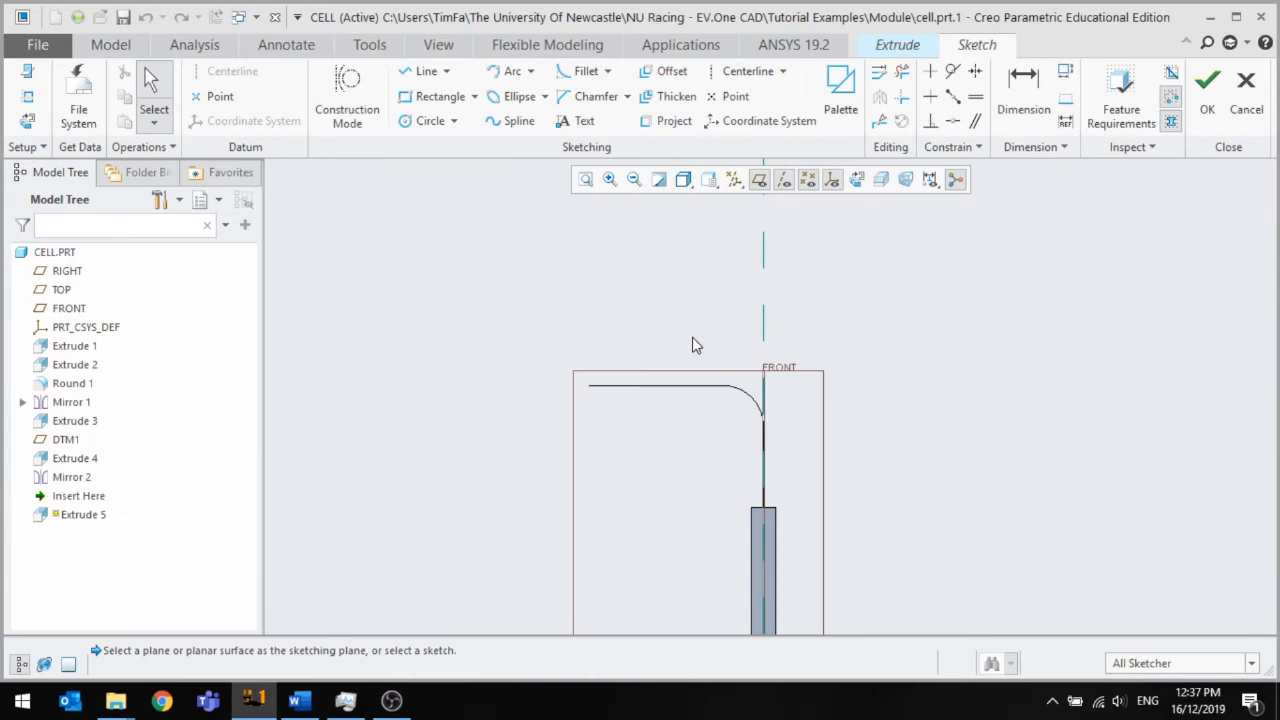
click(420, 71)
scroll(759, 480, up, 3)
click(772, 541)
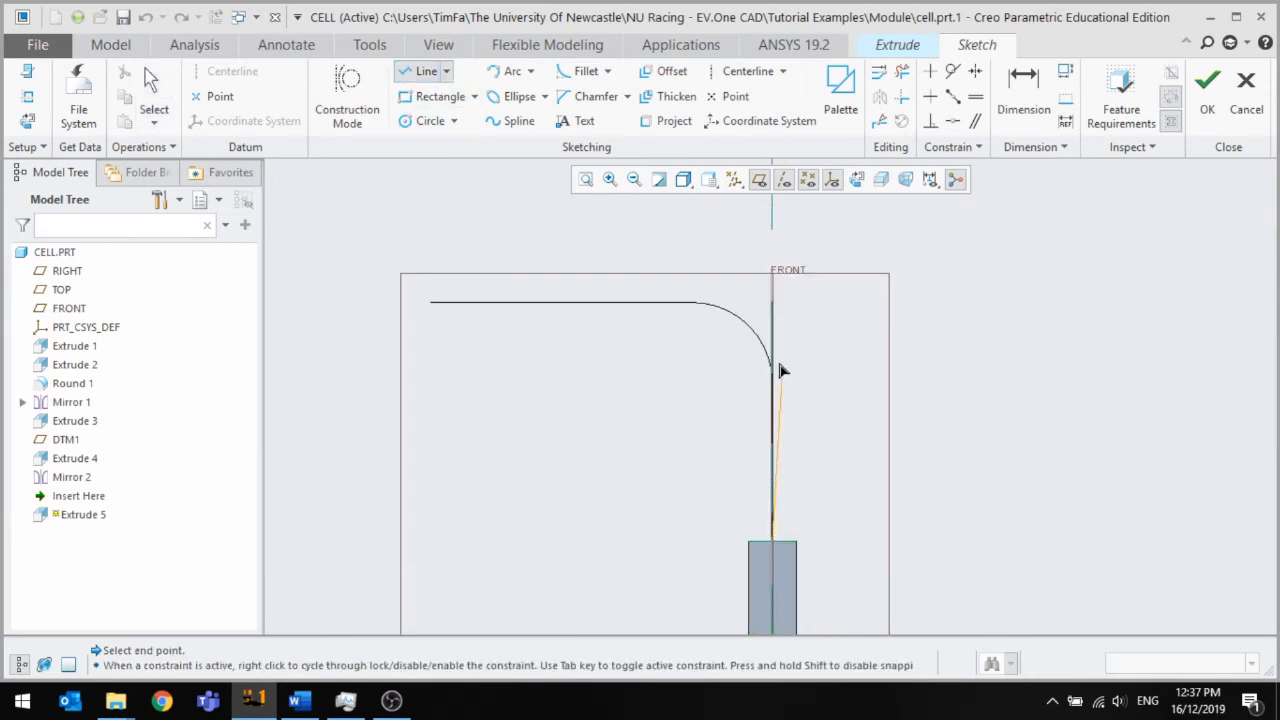
click(773, 297)
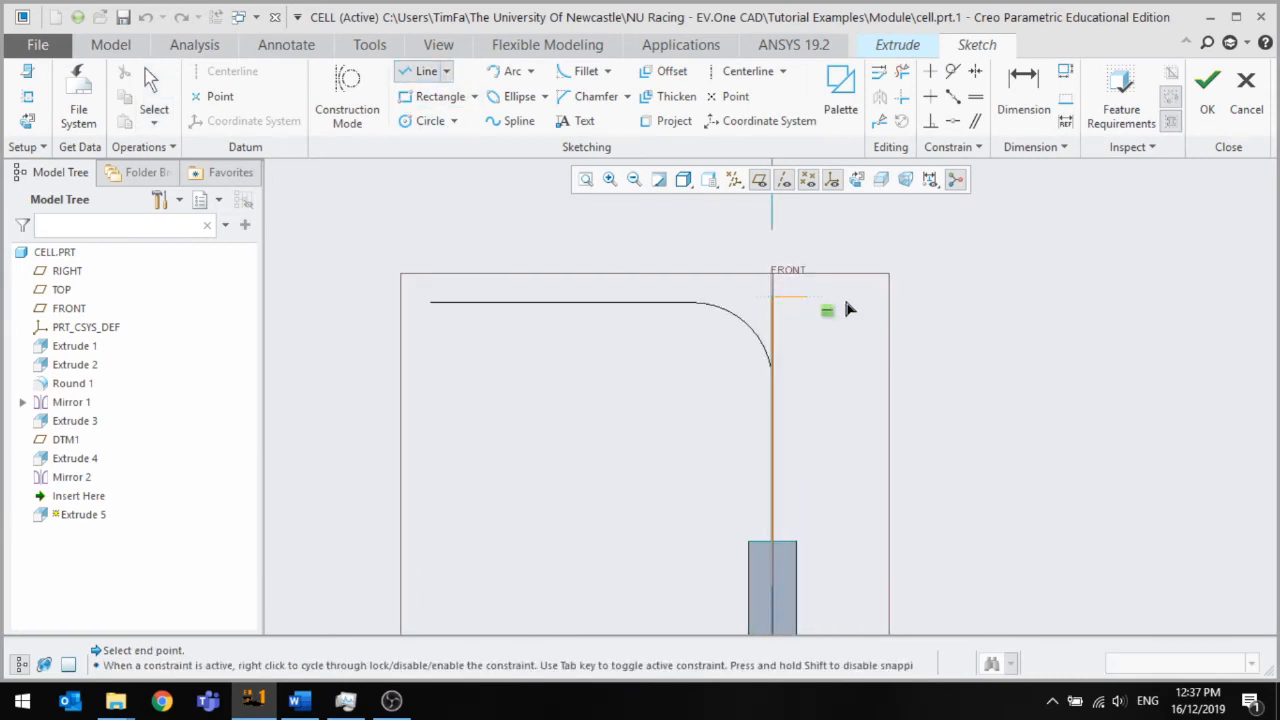
middle_click(1025, 368)
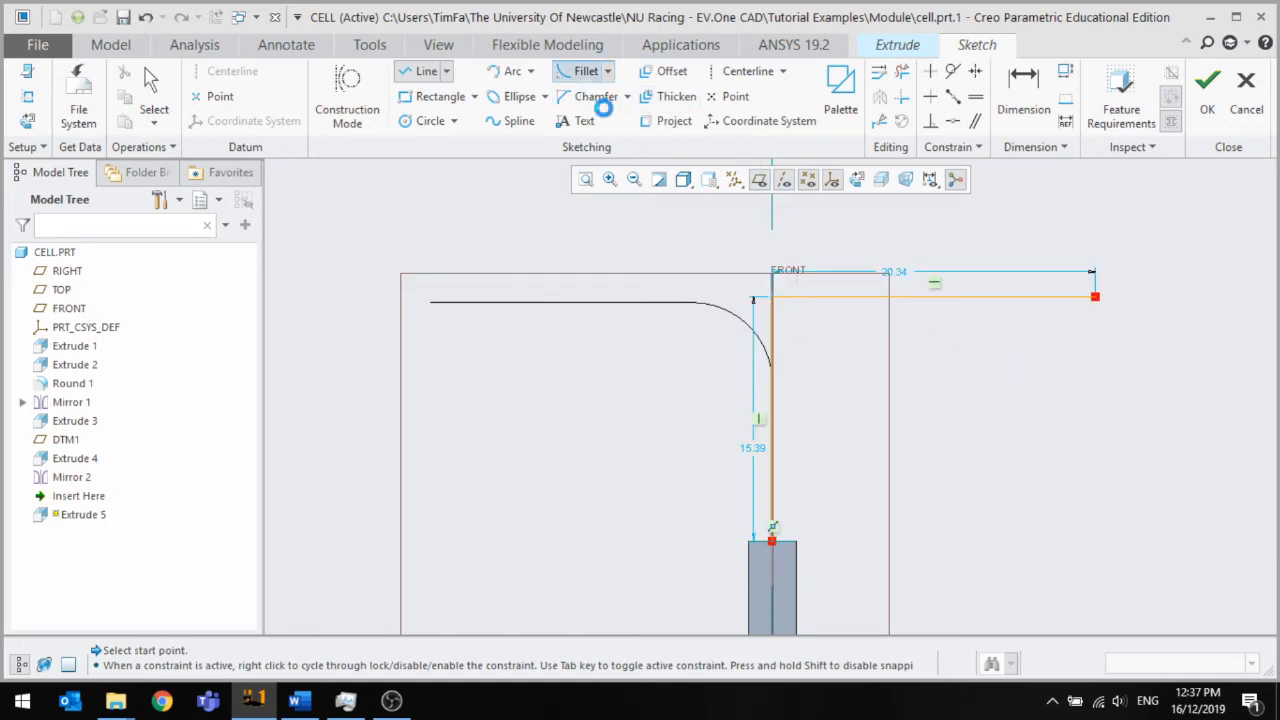
Fillet the corner between the profile's vertical and horizontal lines and set the radius to 5
click(773, 334)
click(808, 297)
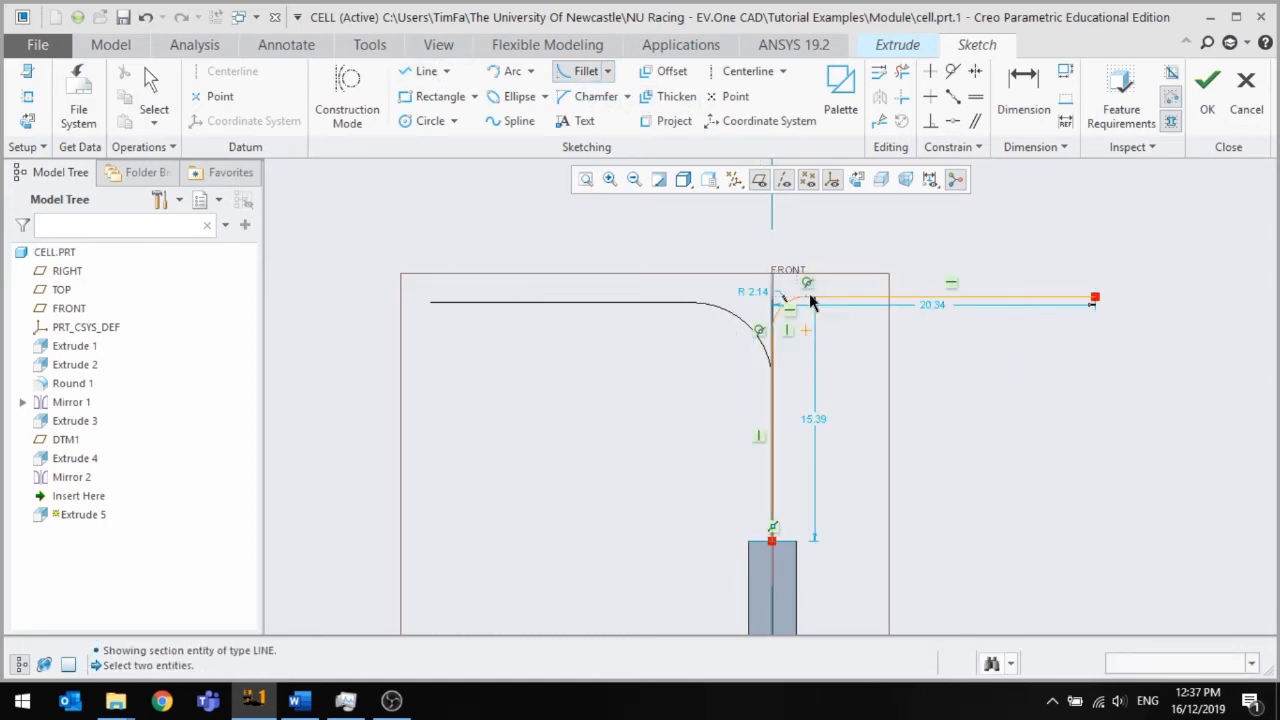
middle_click(757, 289)
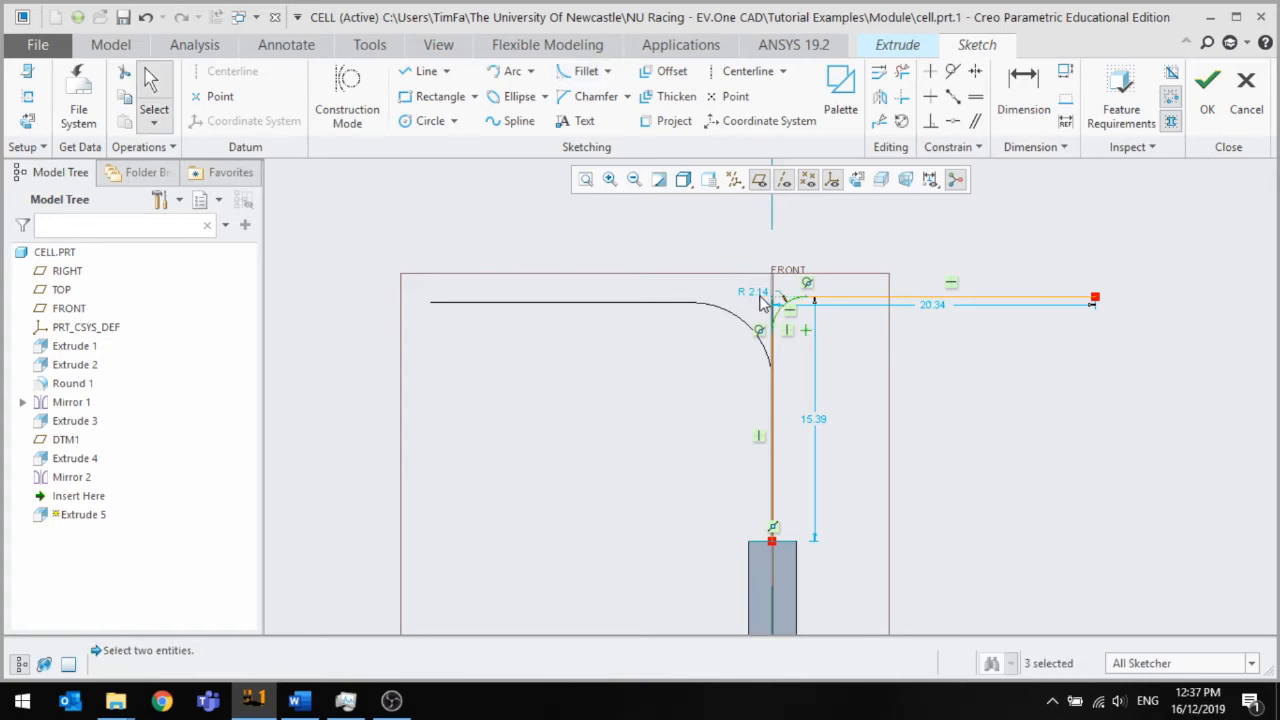
click(758, 292)
double_click(759, 297)
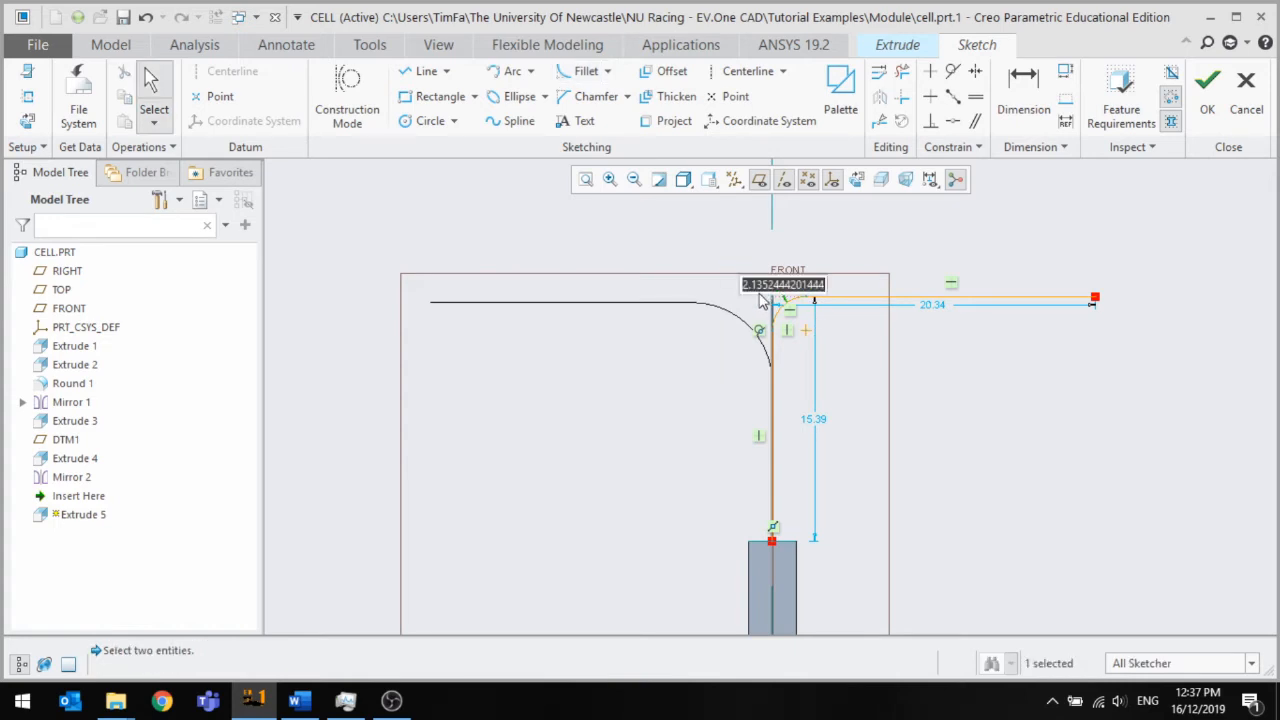
text(5)
key(Return)
Set the second tab profile's horizontal reach to 20 and its height to 15, and finish the sketch
double_click(930, 304)
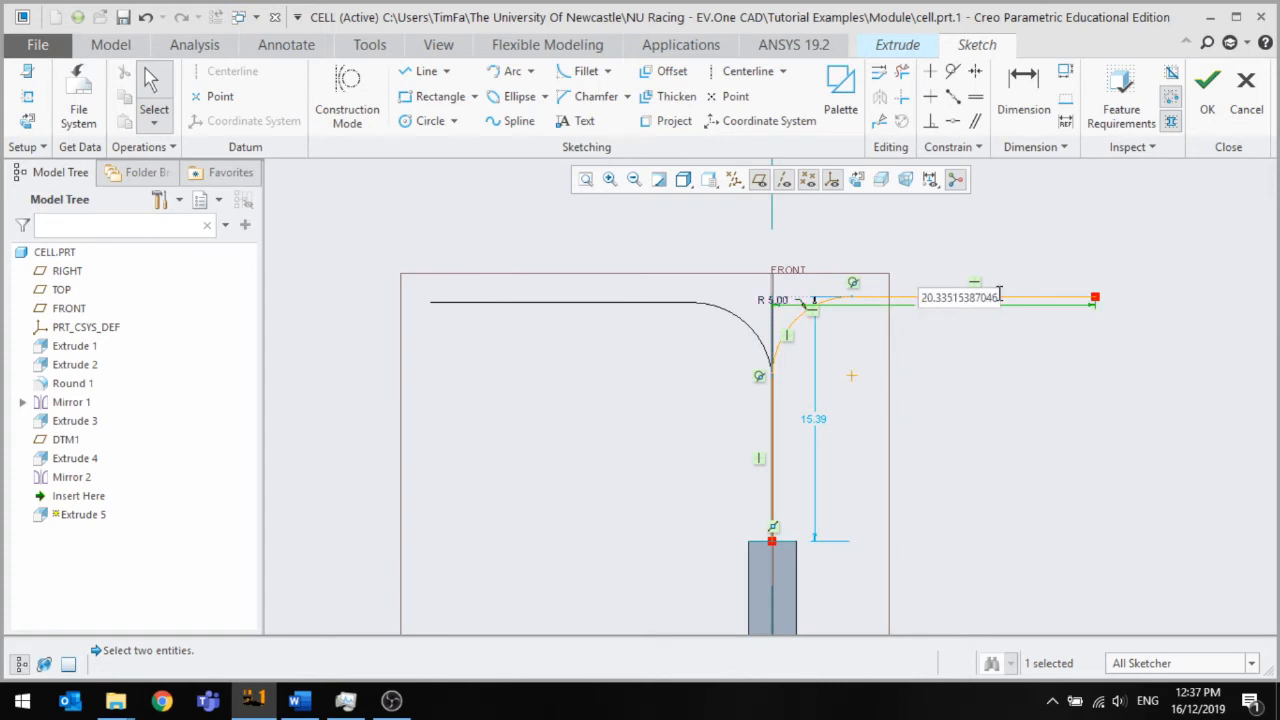
text(20)
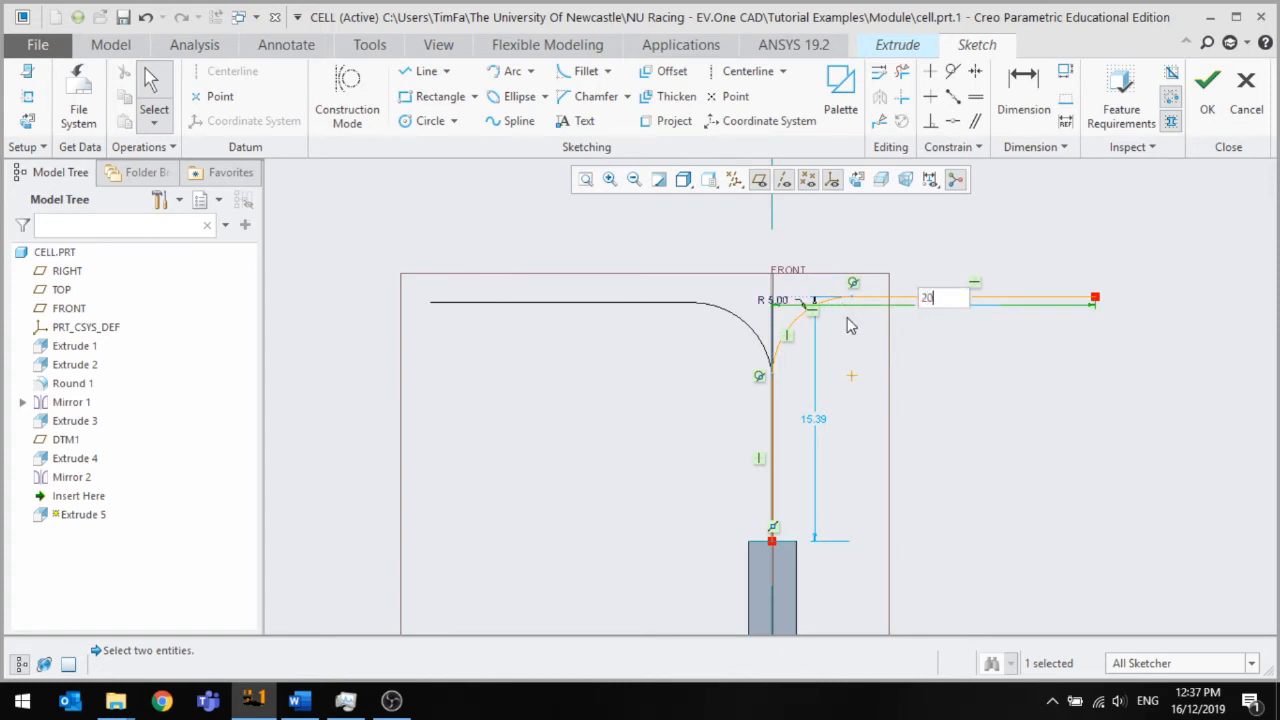
key(Return)
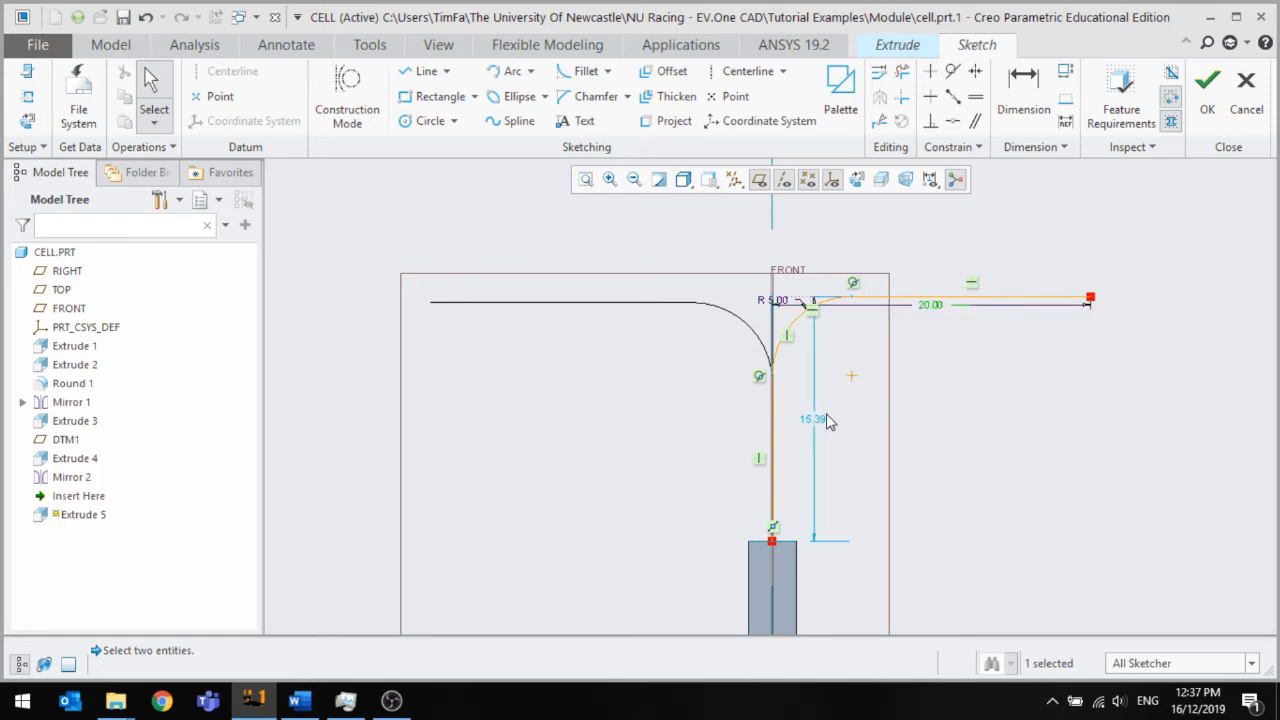
double_click(813, 420)
text(15)
key(Return)
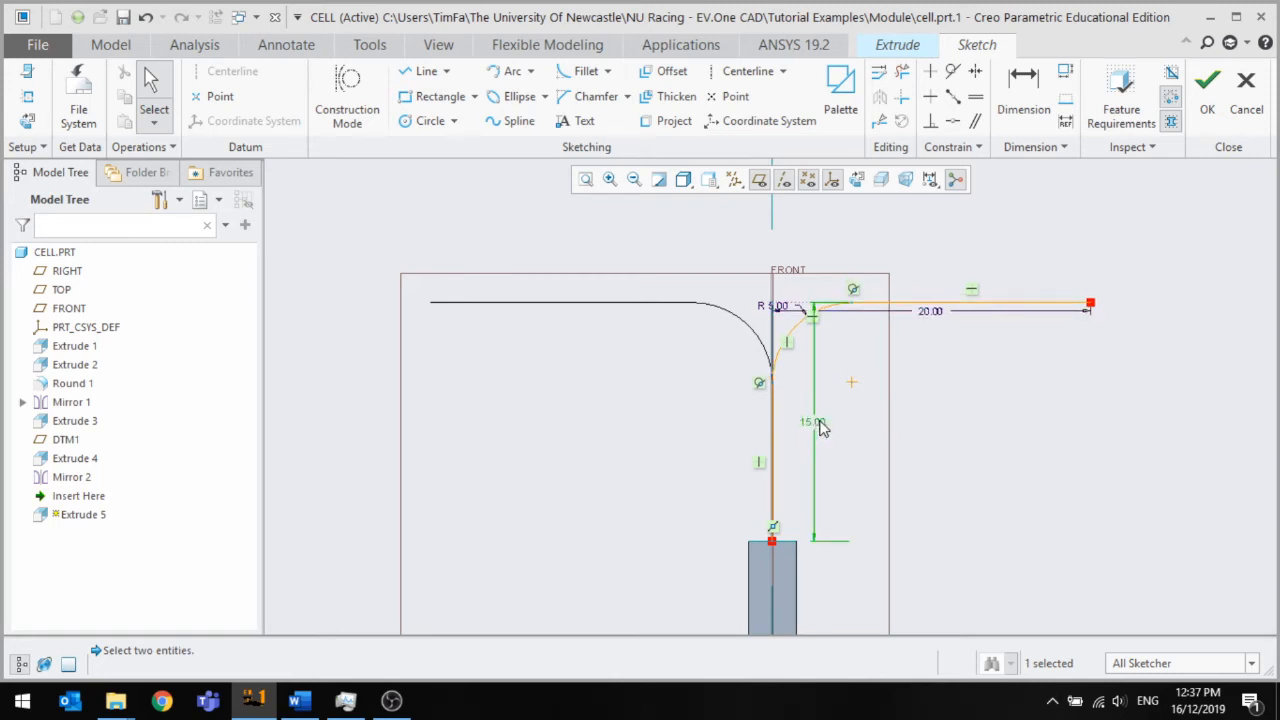
click(1207, 86)
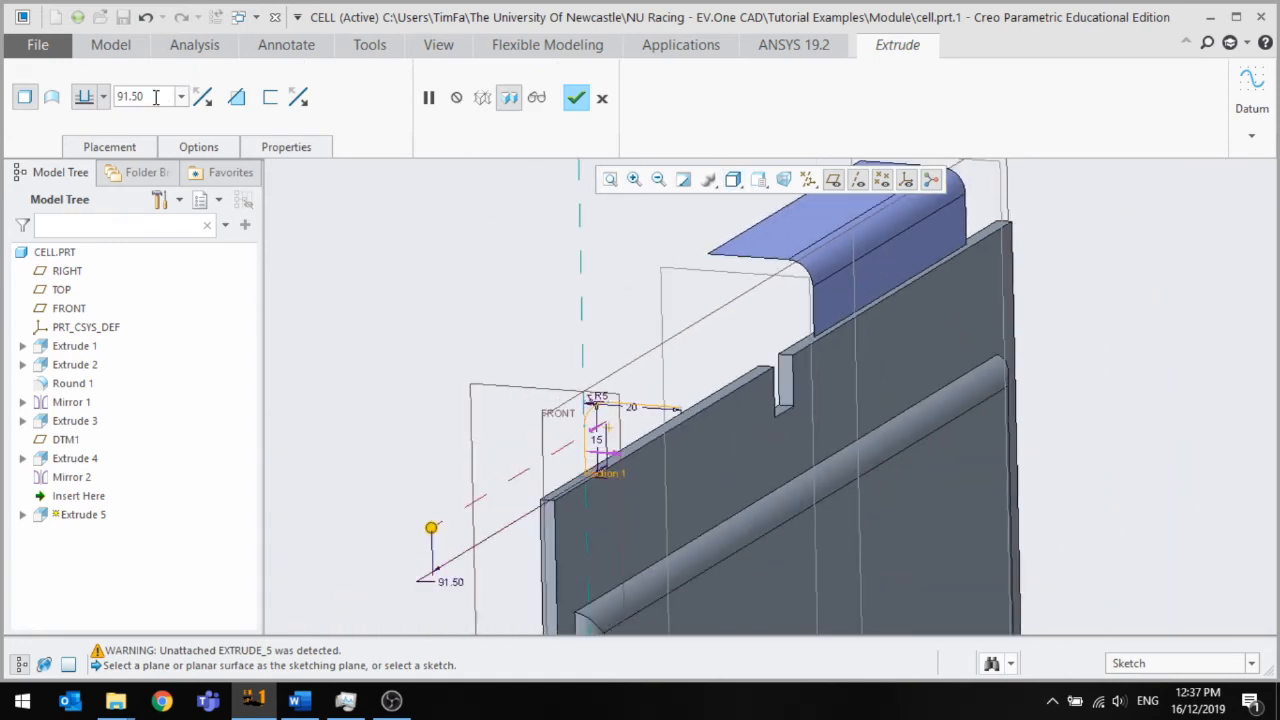
Flip the second tab's extrusion toward the centre notch and set its depth to 80
click(202, 96)
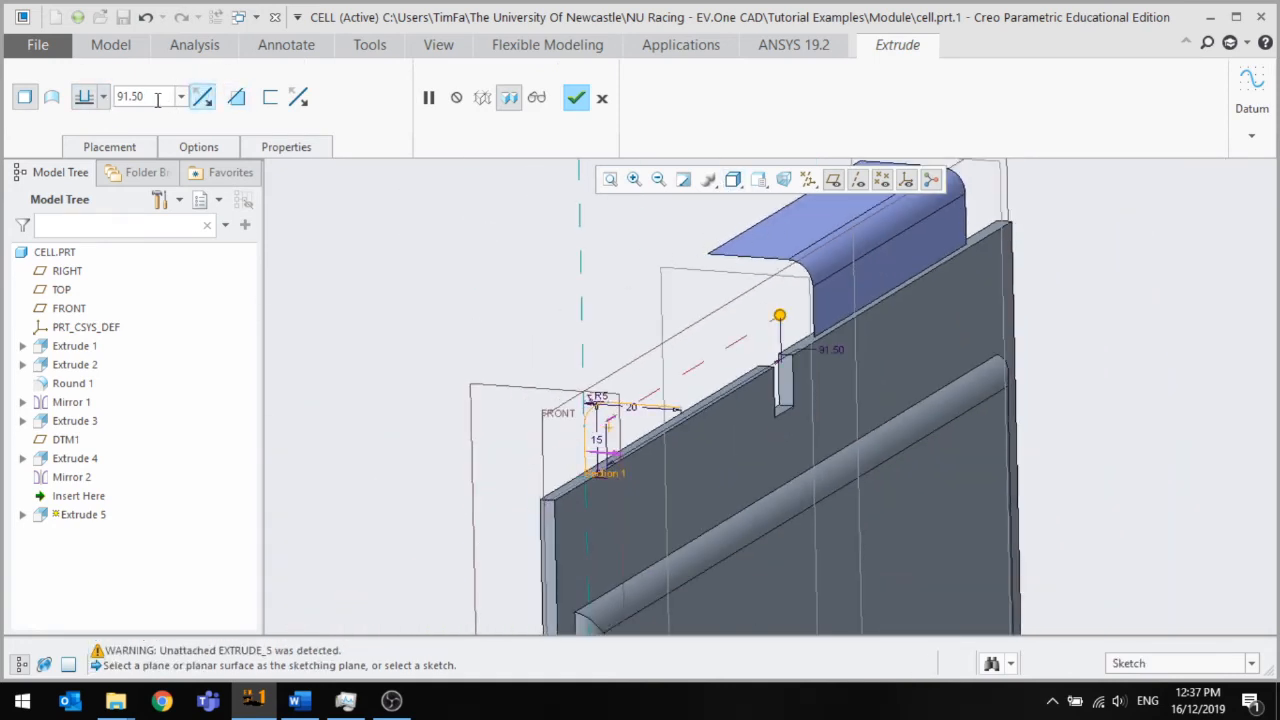
double_click(157, 100)
text(80)
key(Return)
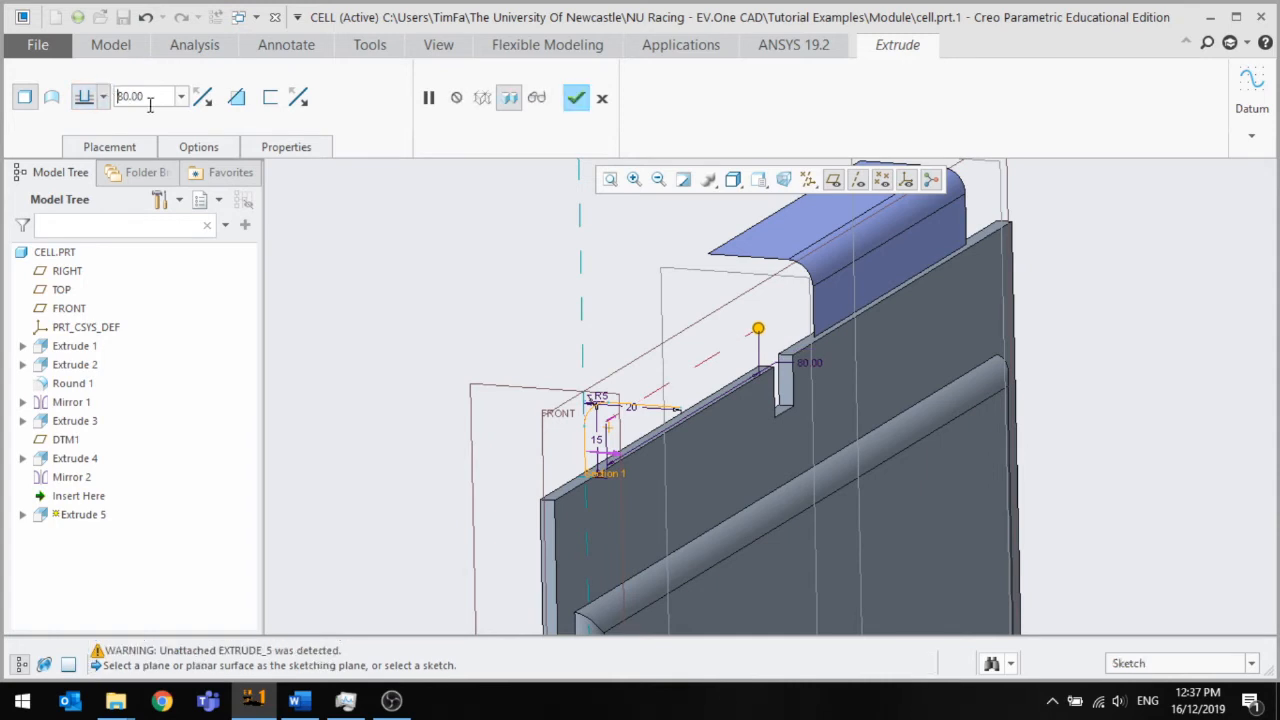
Try to complete the open-profile extrusion as a solid, leave the troubleshooter, and accept creating the feature anyway
click(576, 98)
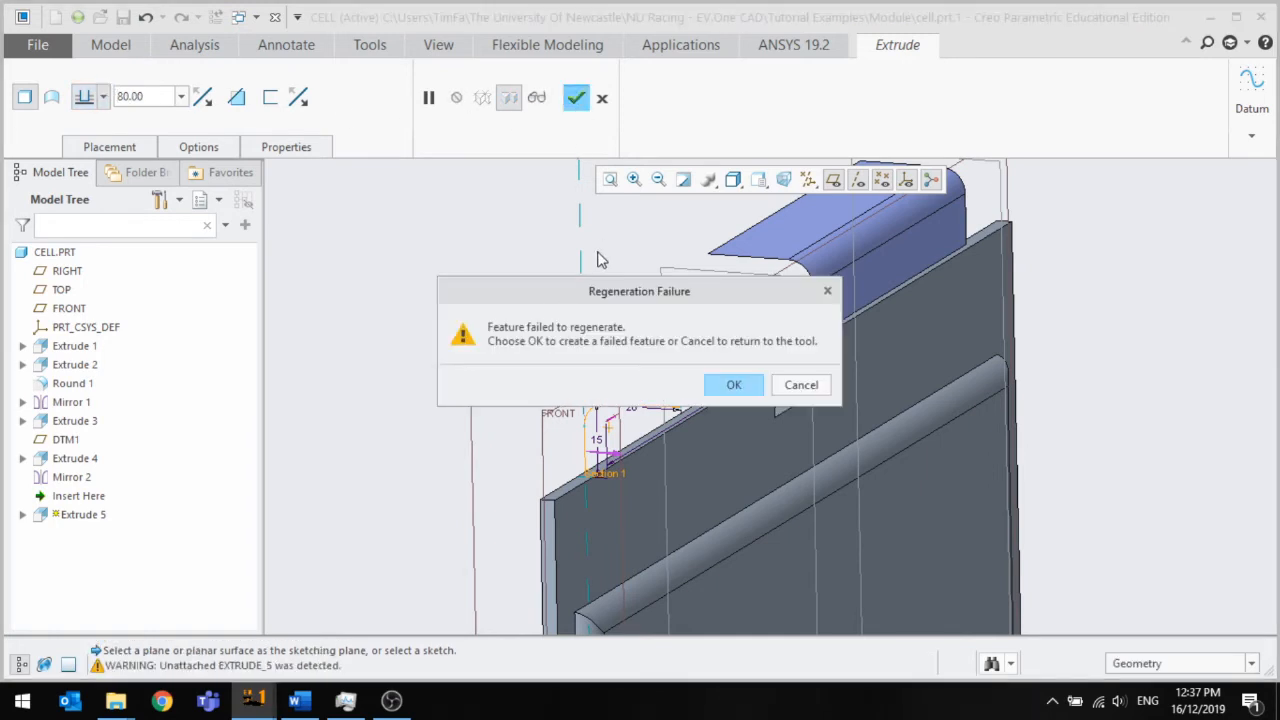
click(799, 392)
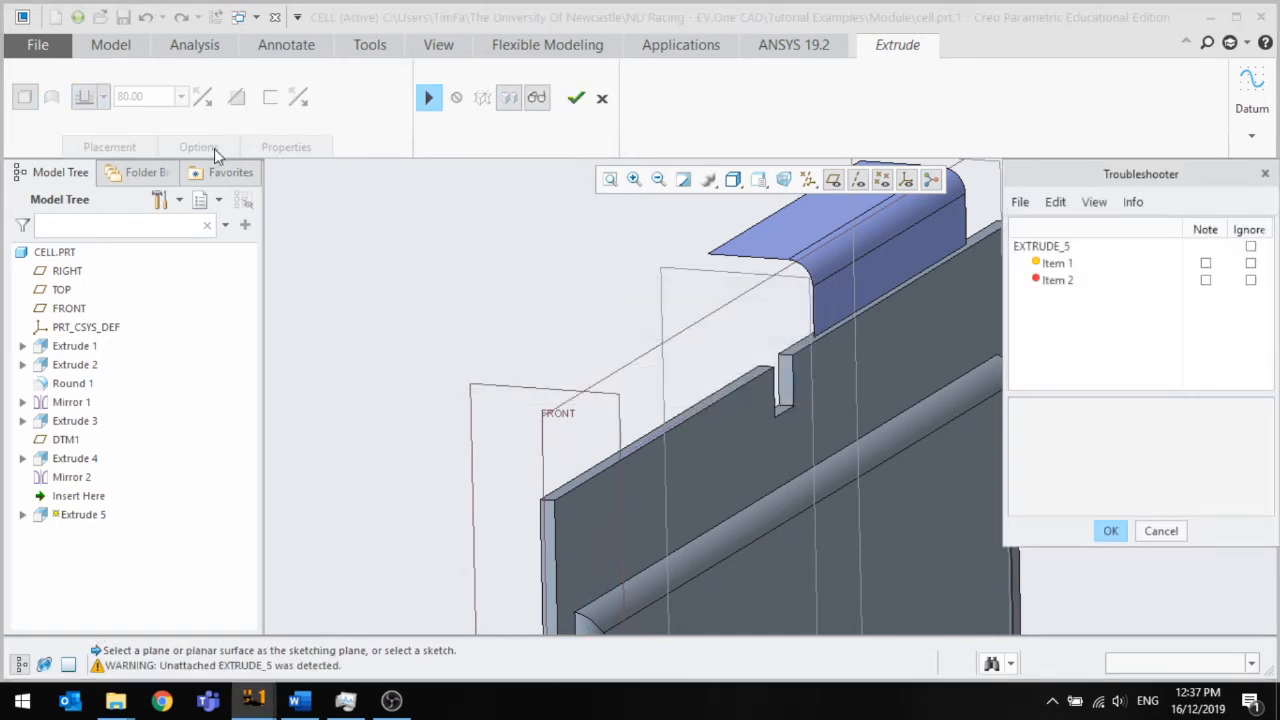
click(1150, 533)
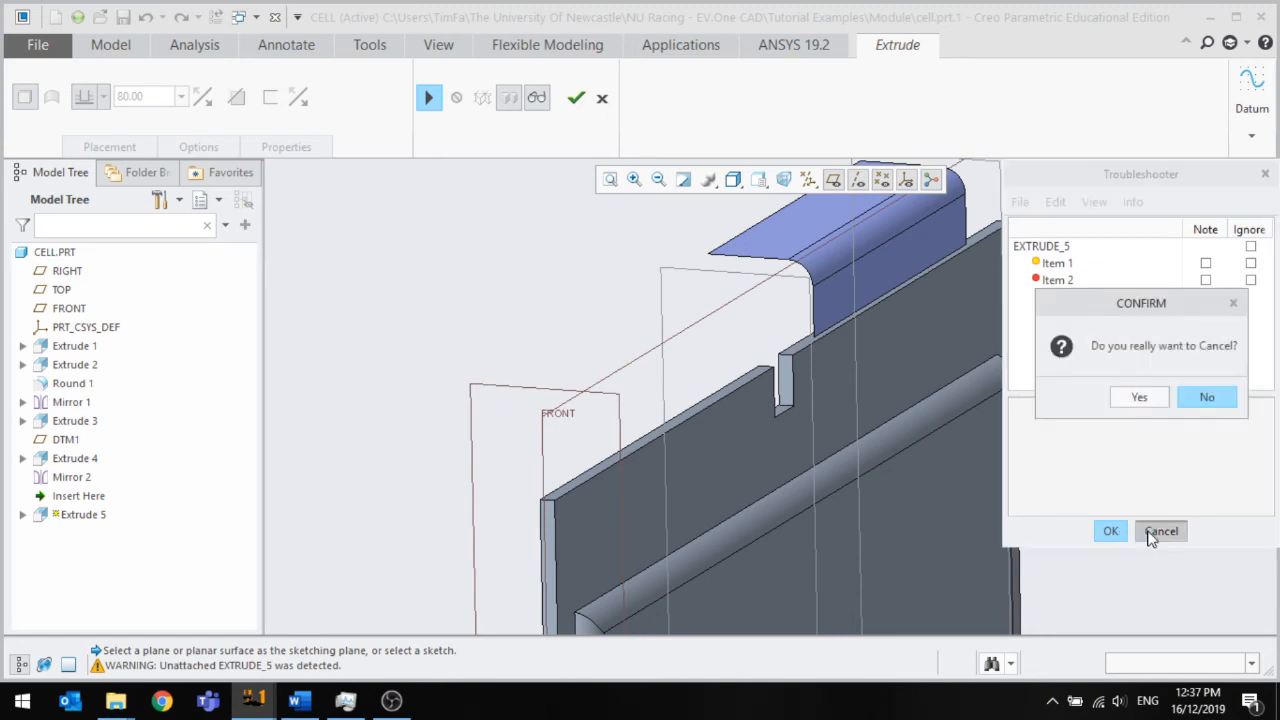
click(1140, 398)
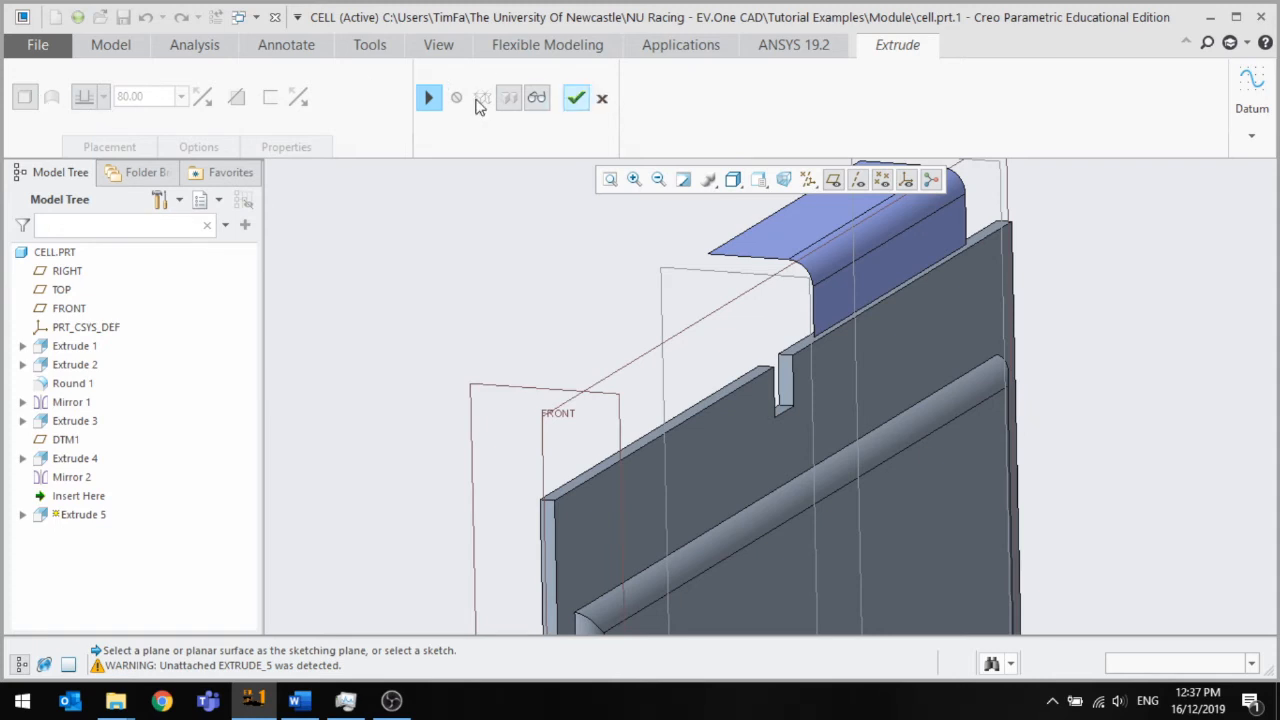
click(576, 99)
click(737, 386)
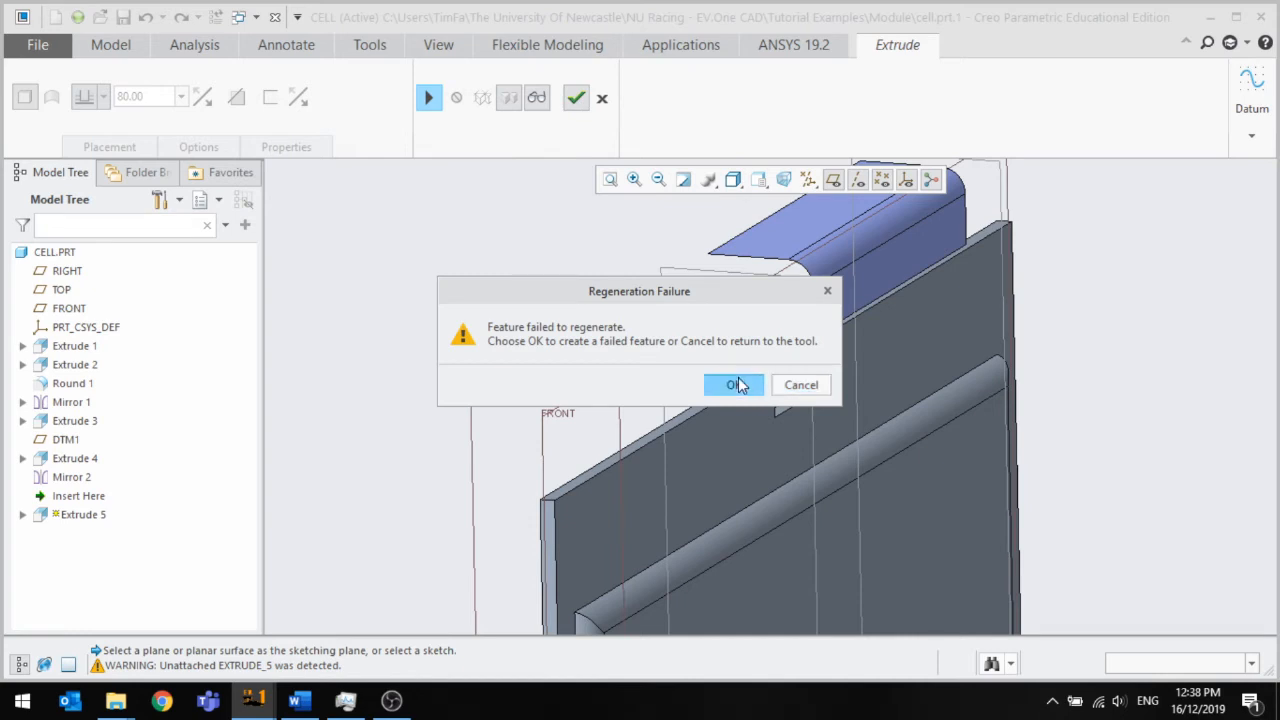
click(737, 385)
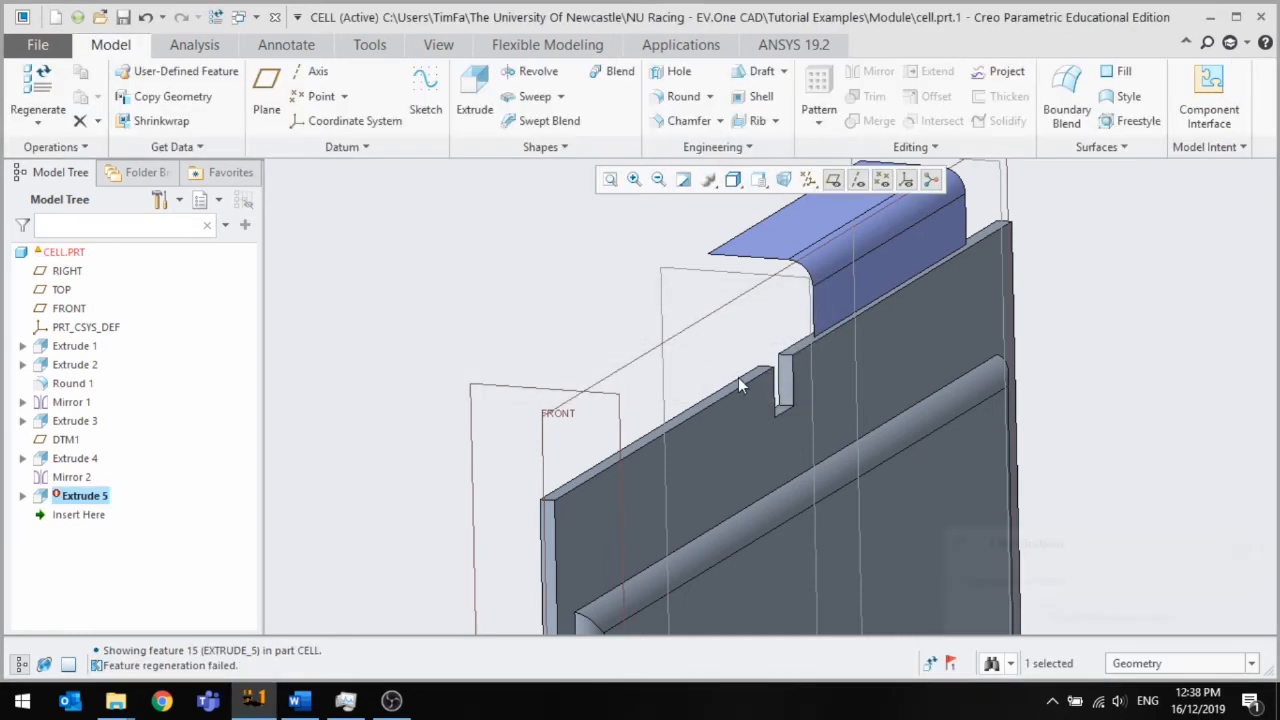
Redefine Extrude 5 as a surface and complete the feature
click(52, 496)
click(65, 427)
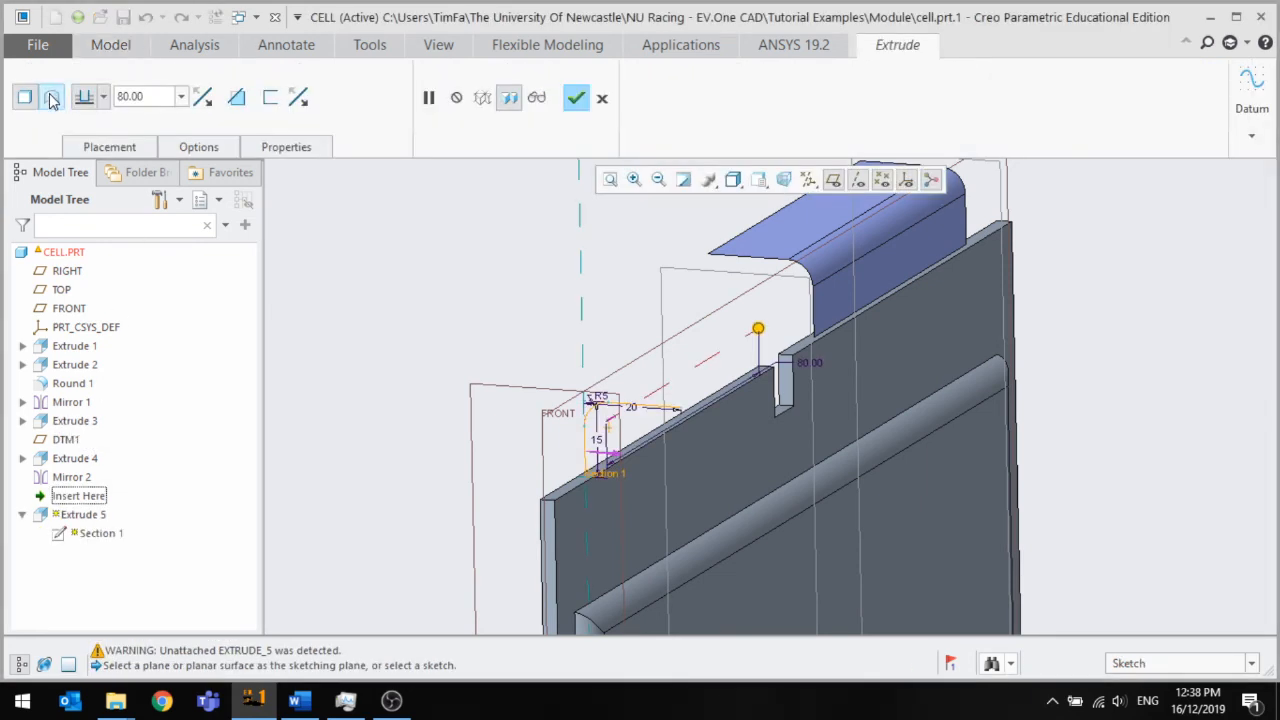
click(52, 99)
click(577, 97)
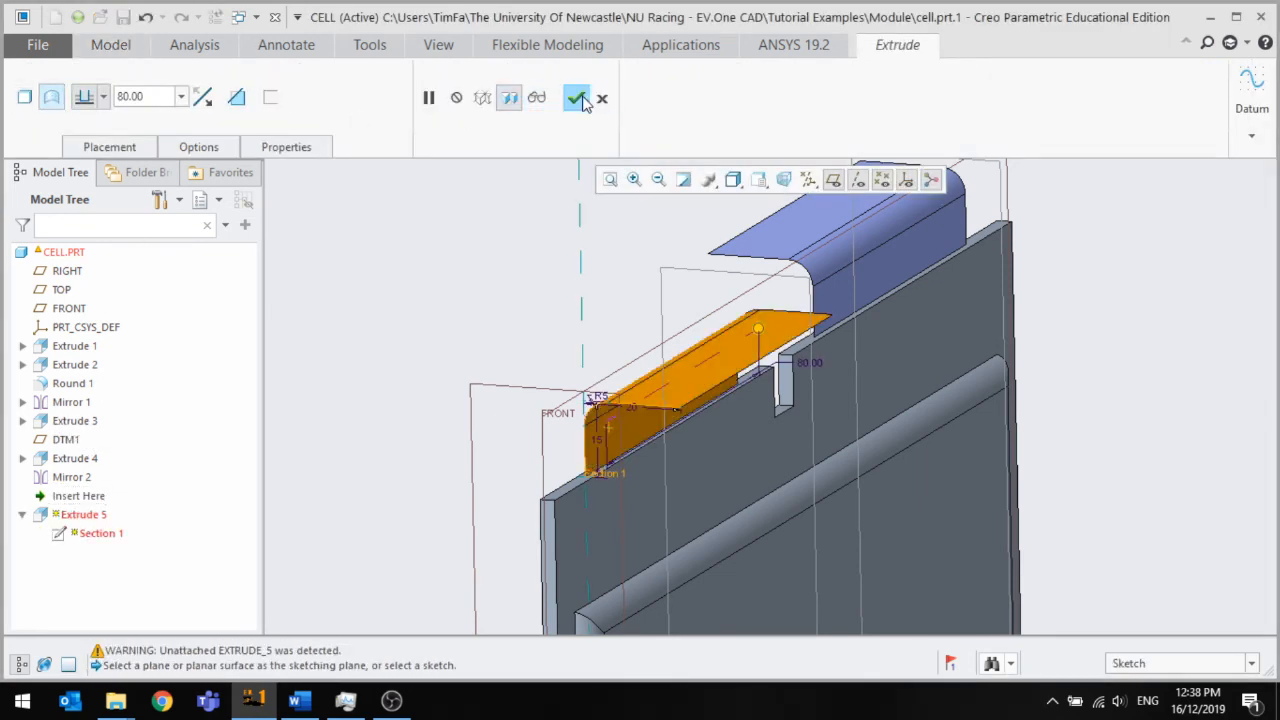
Start a Thicken on the first surface tab, Extrude 4, and switch the thickness to both sides of the surface
middle_drag(575, 336, 517, 360)
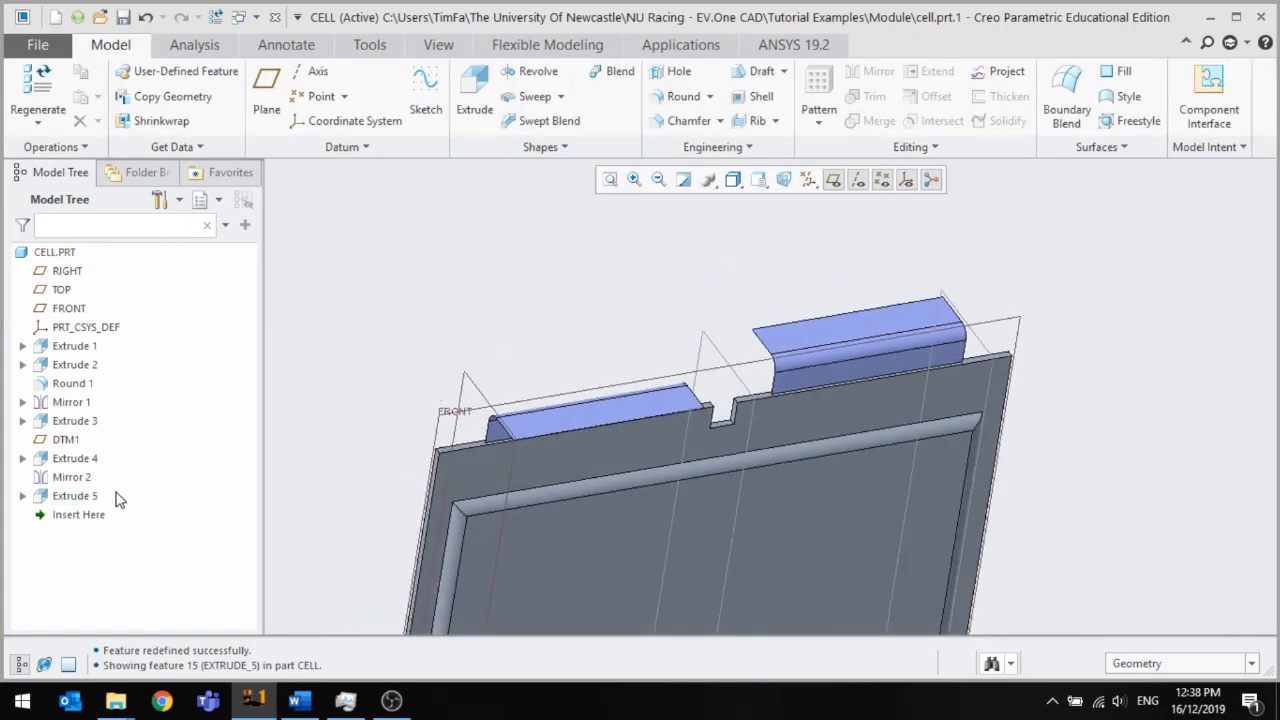
scroll(591, 416, down, 3)
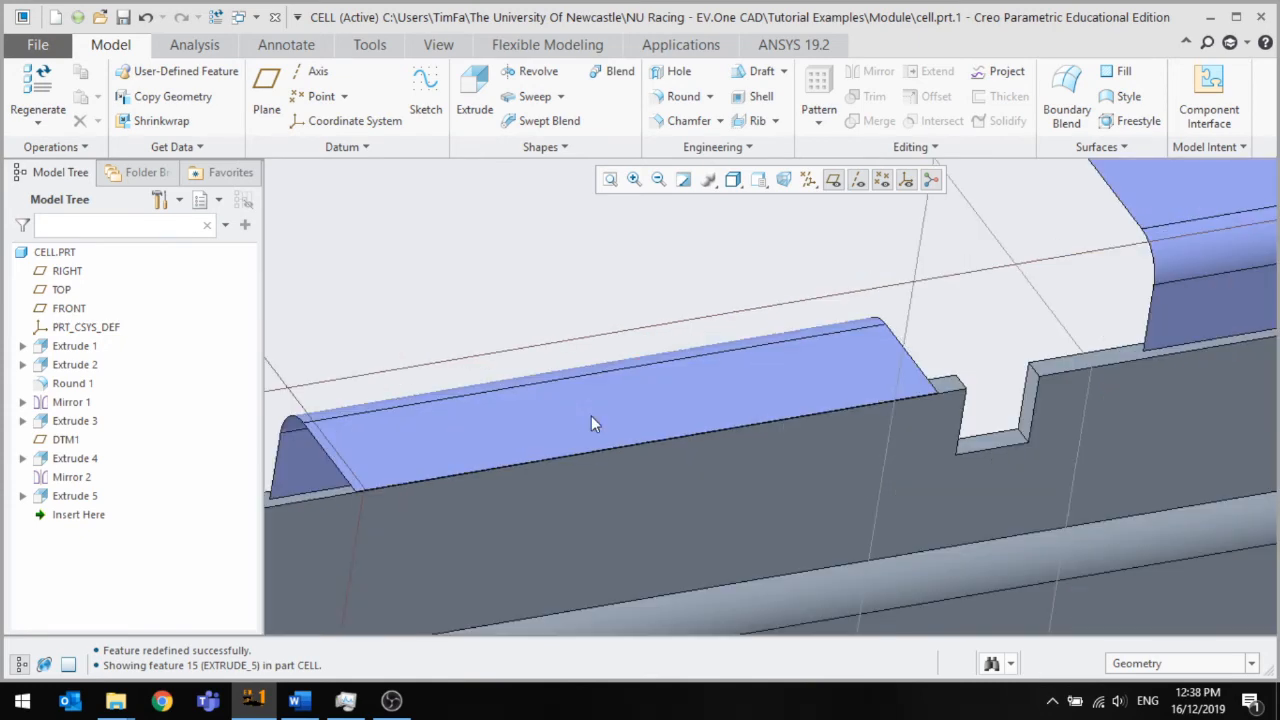
scroll(591, 415, up, 3)
middle_drag(592, 415, 607, 376)
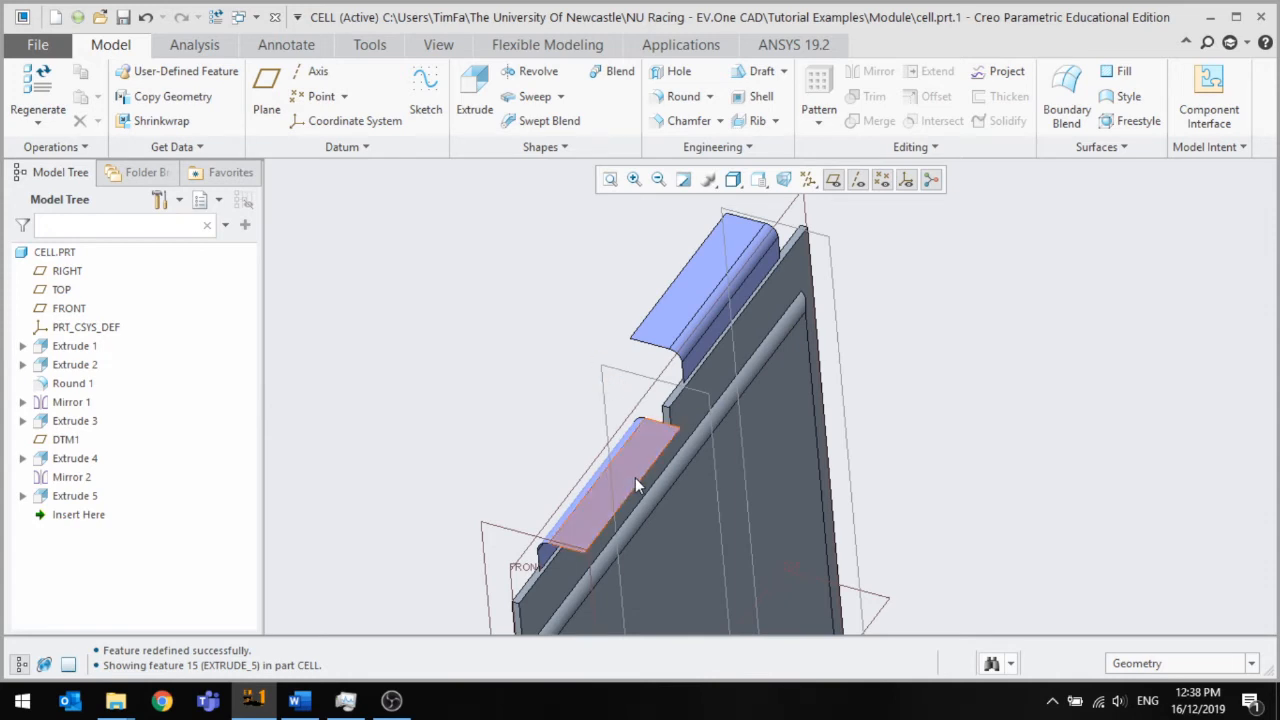
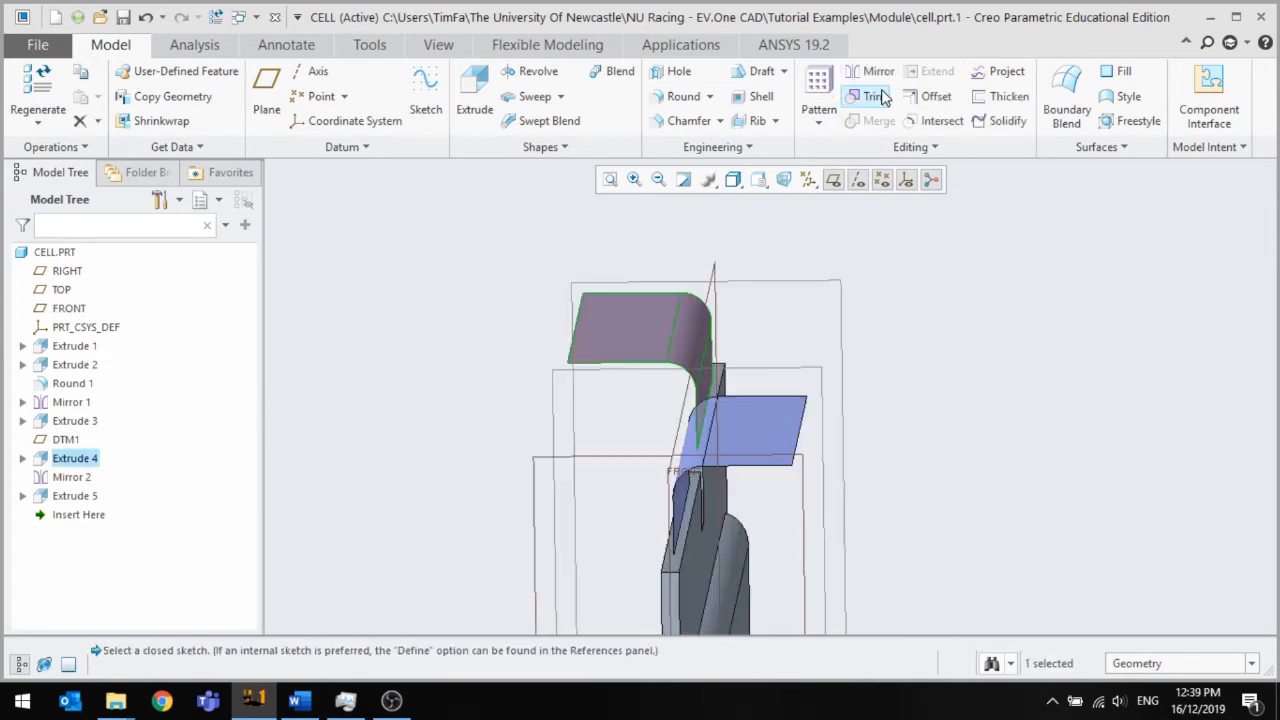
click(996, 98)
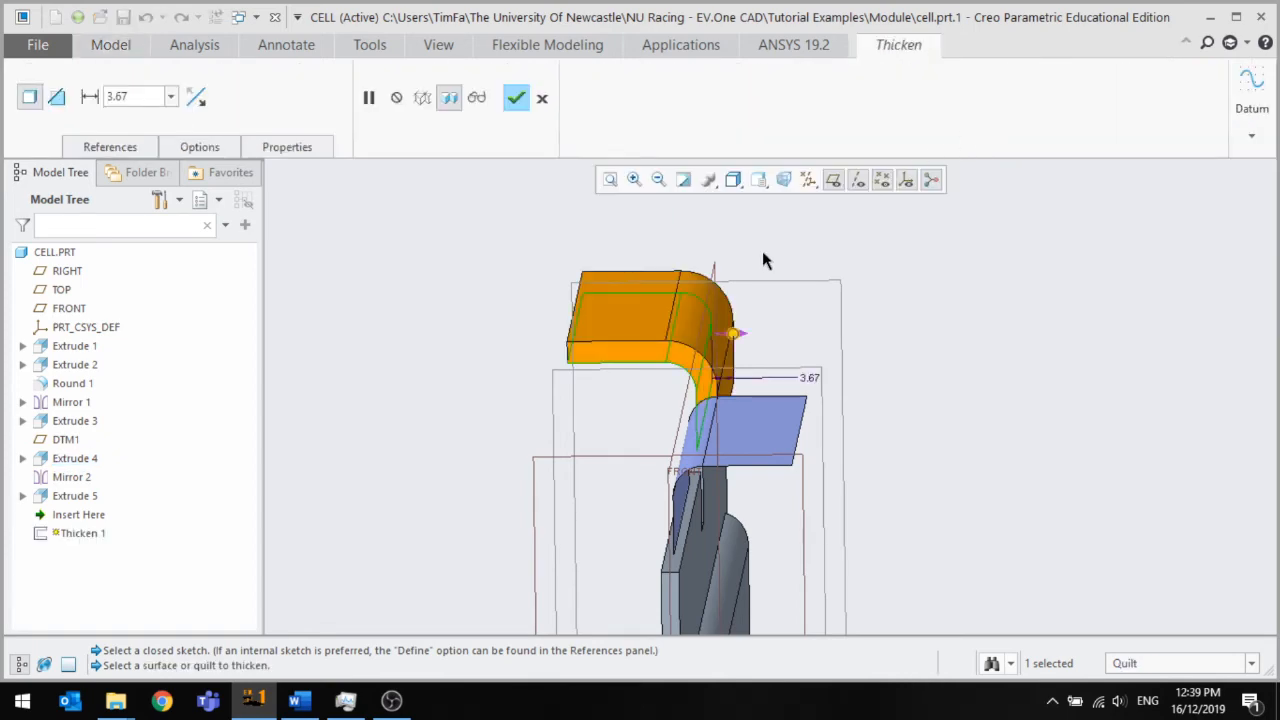
scroll(768, 255, down, 2)
scroll(648, 324, down, 4)
middle_drag(651, 326, 668, 348)
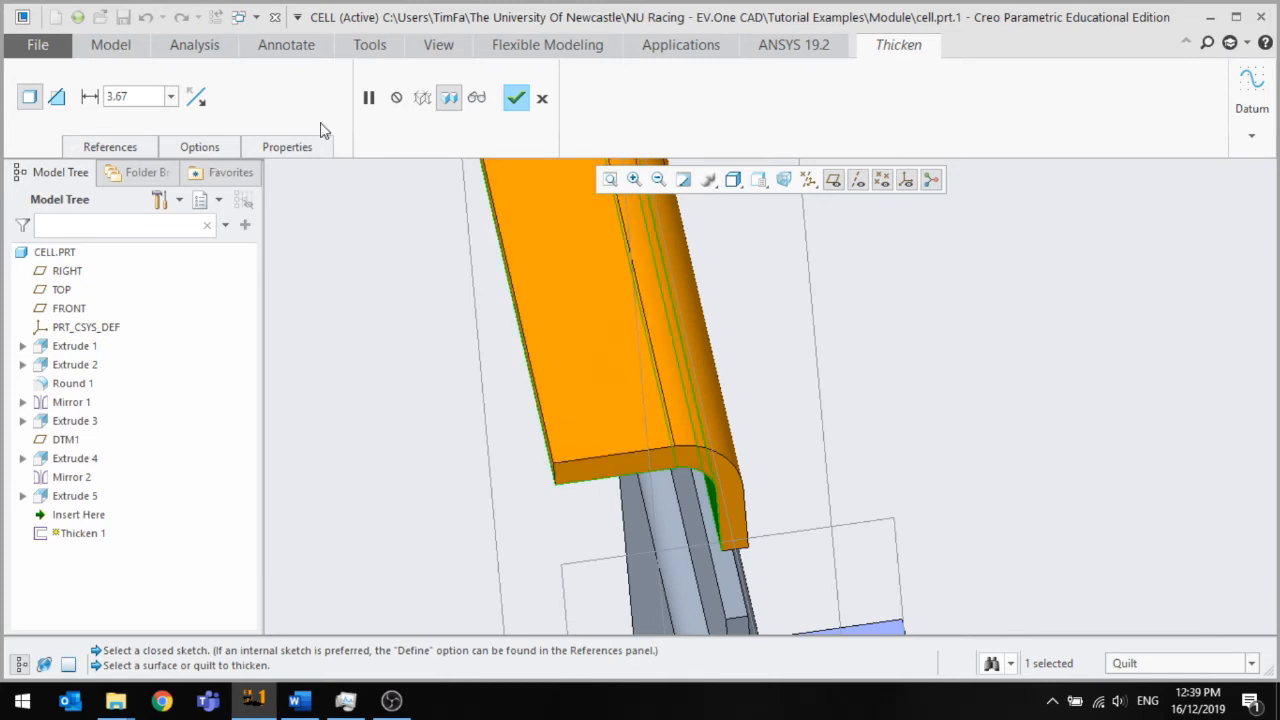
click(195, 96)
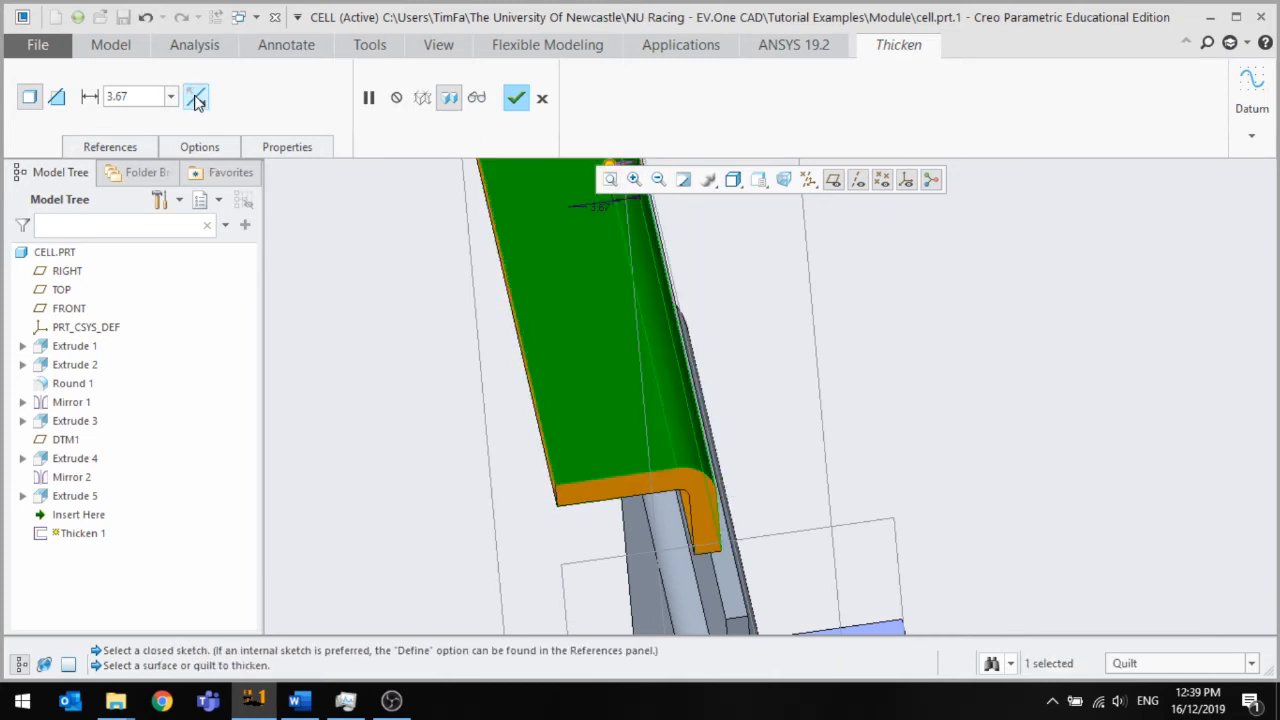
click(195, 96)
Set the first tab's thickness to 2 and complete the Thicken feature
click(167, 98)
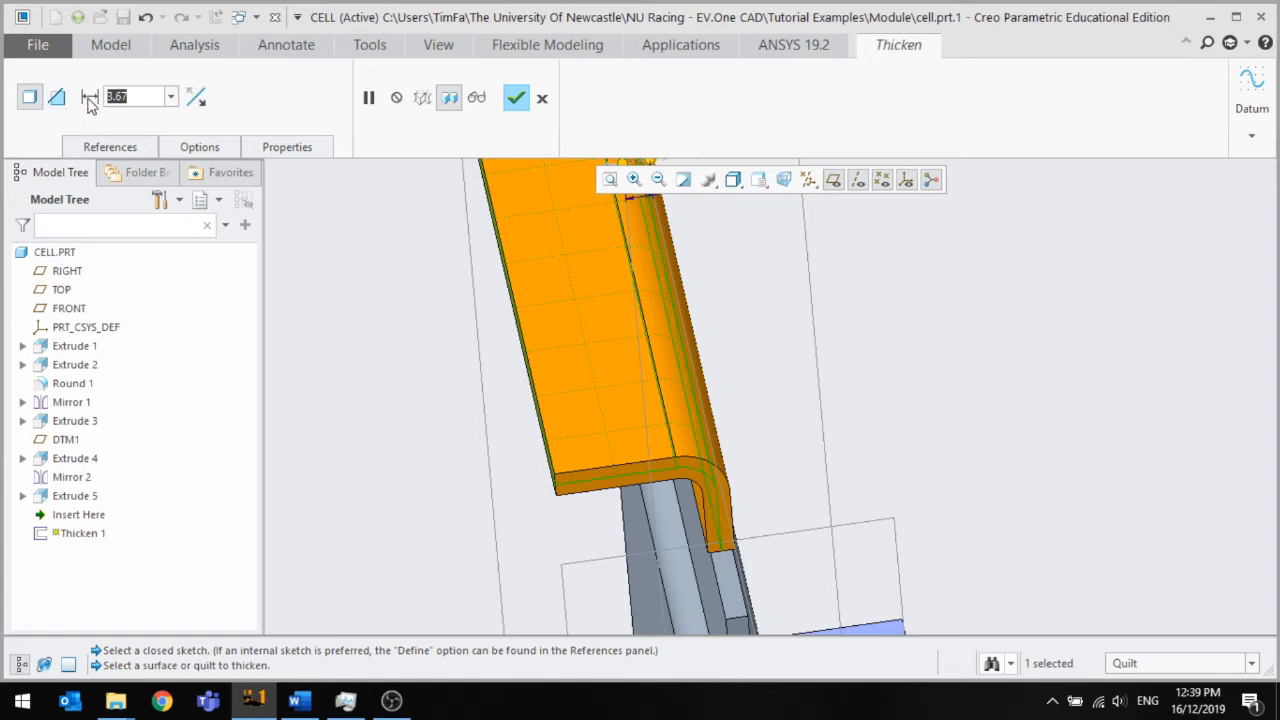
scroll(505, 310, down, 3)
middle_drag(500, 329, 580, 368)
scroll(580, 368, up, 2)
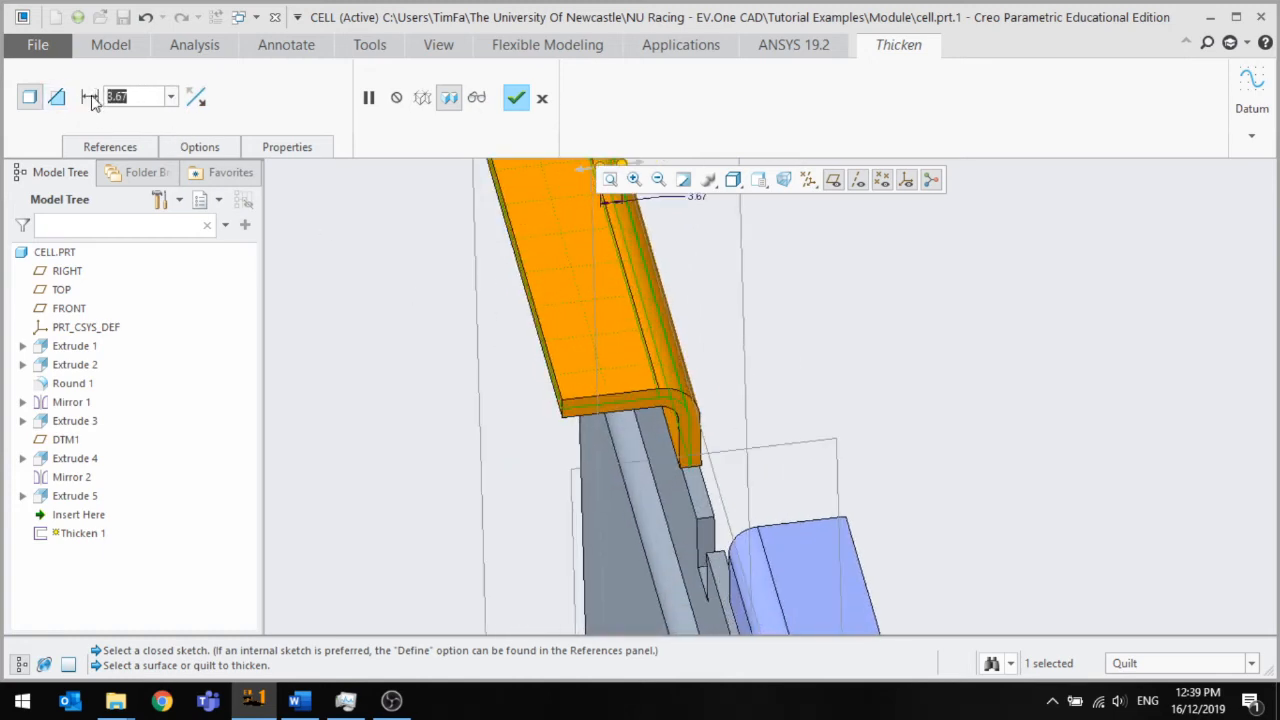
text(2)
key(Return)
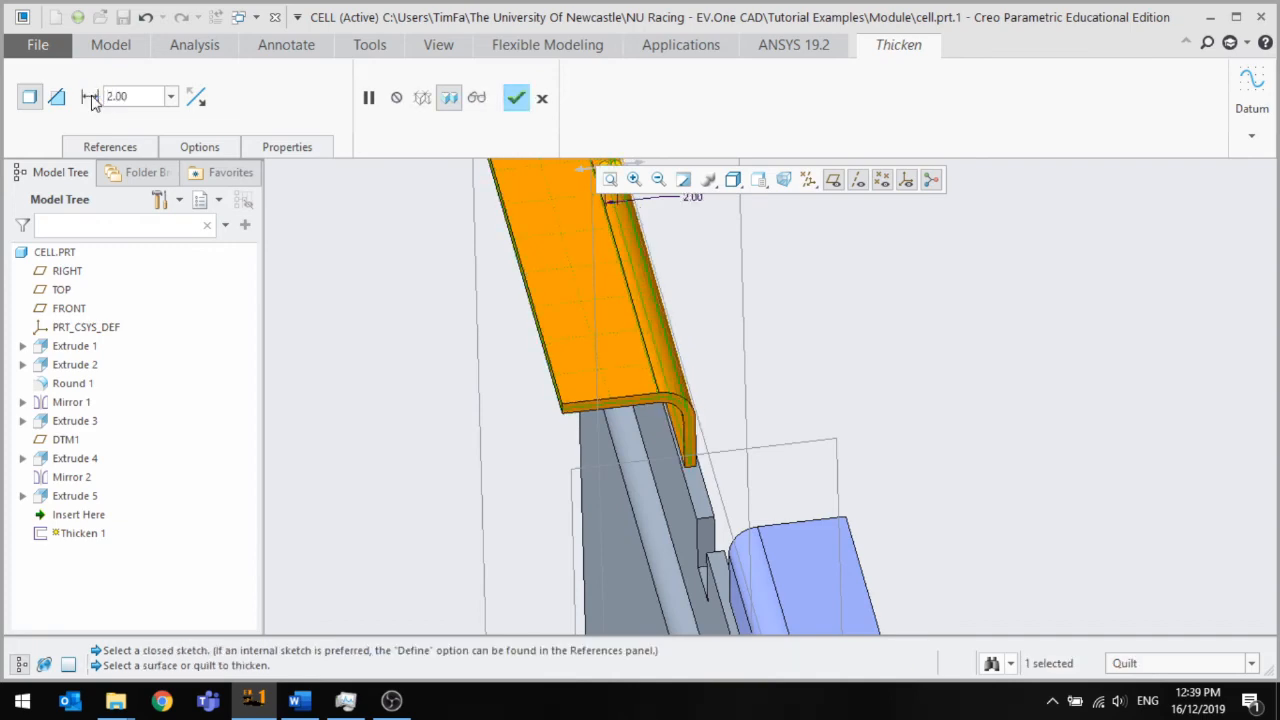
middle_drag(520, 310, 652, 348)
scroll(643, 380, up, 3)
click(520, 98)
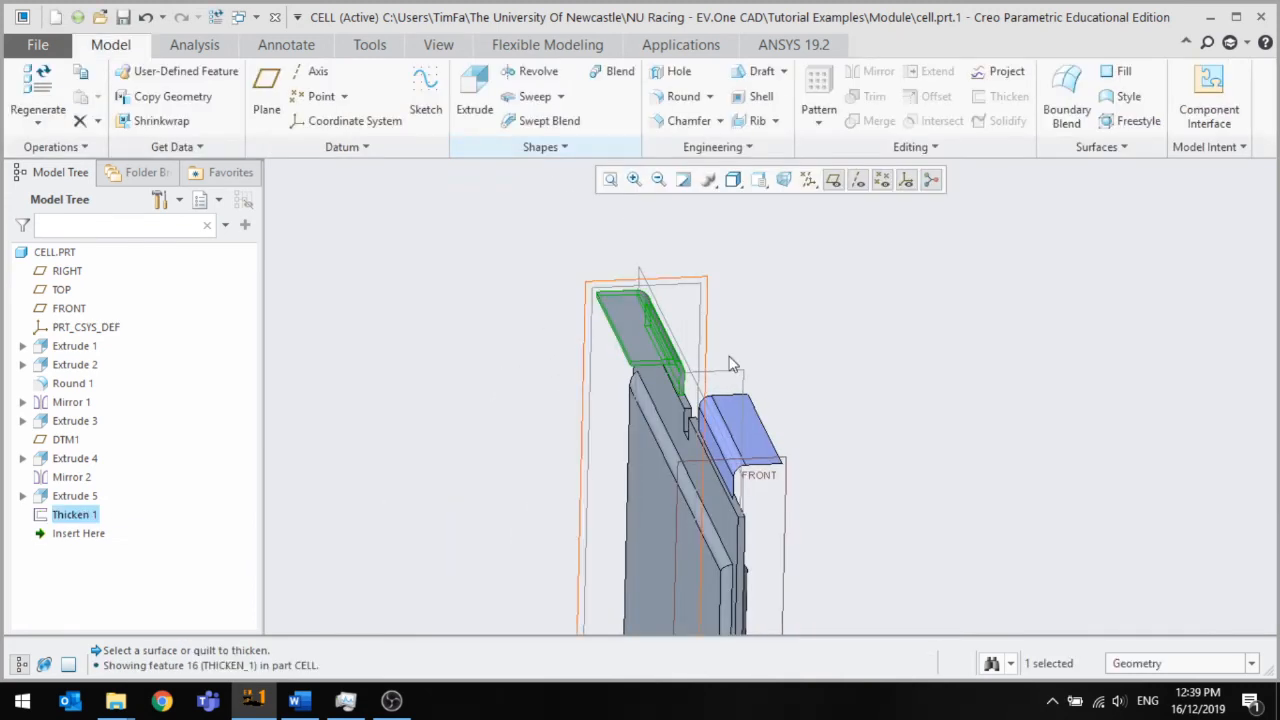
Start a Thicken on the second surface tab, Extrude 5, and set its thickness to 2
click(758, 456)
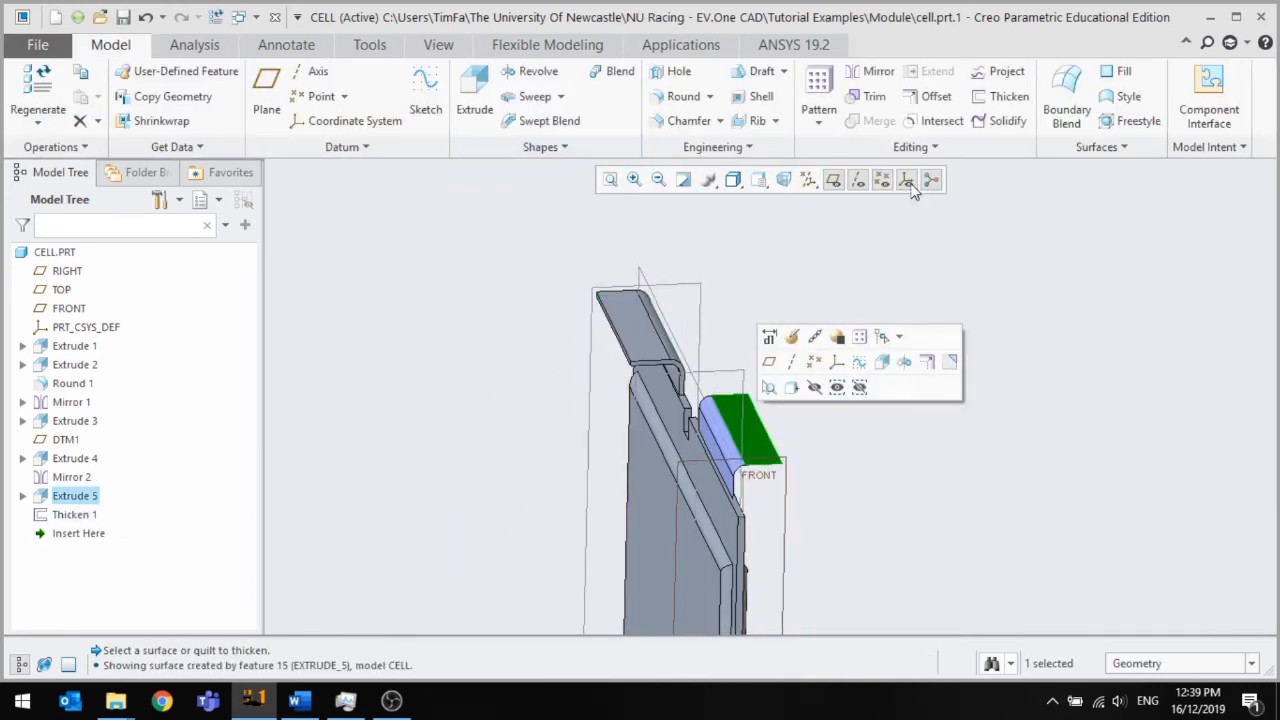
click(88, 497)
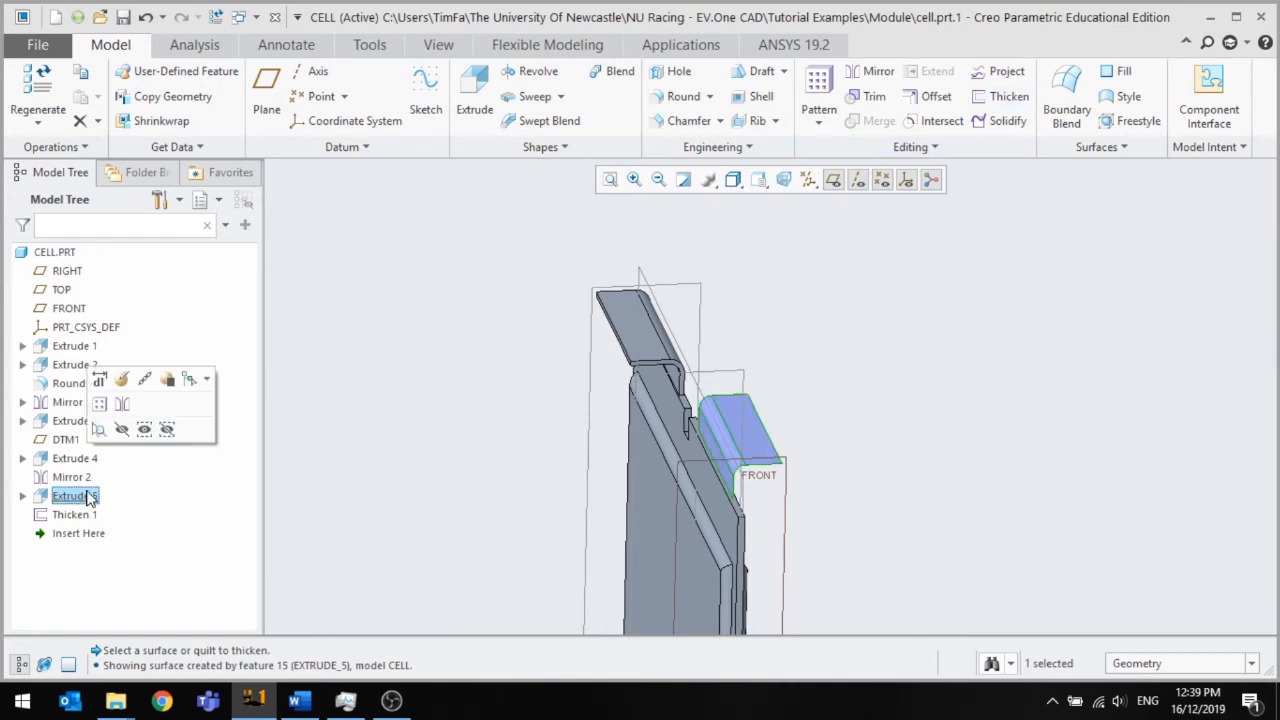
click(1006, 96)
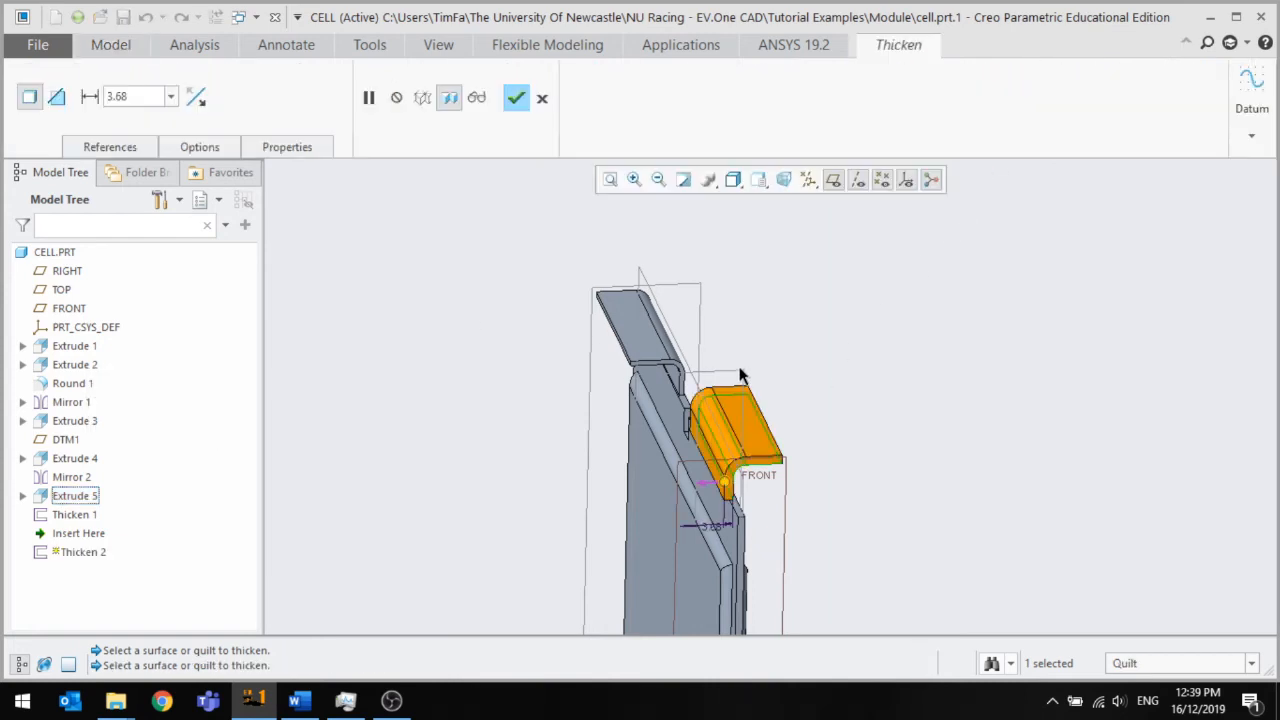
click(107, 97)
text(2)
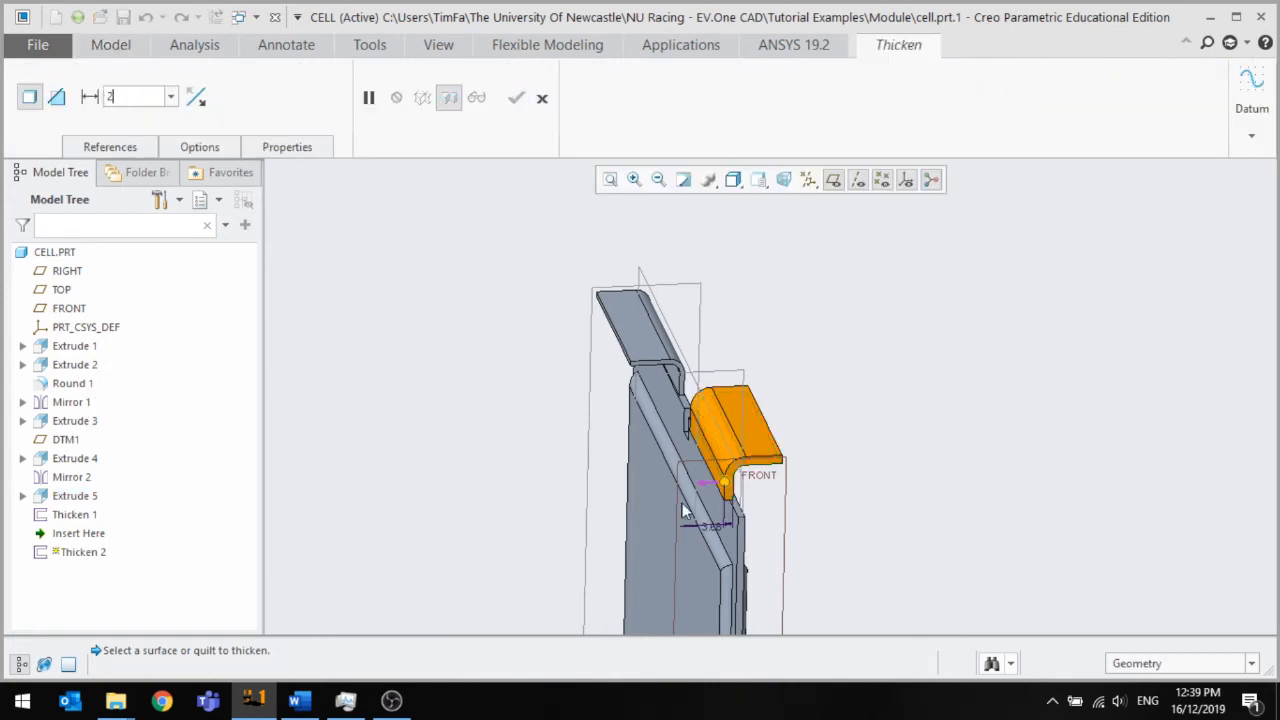
key(Return)
scroll(746, 495, up, 5)
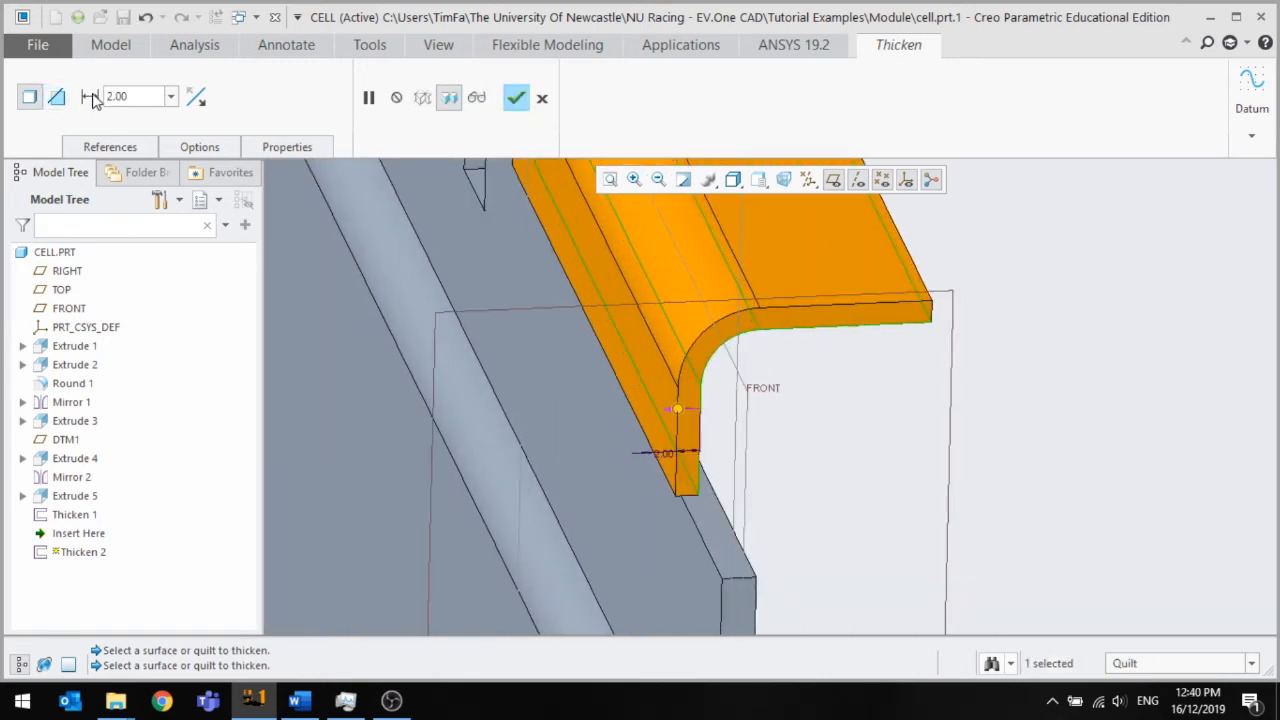
Switch the second tab's thickness to both sides of the surface and complete the Thicken feature
click(196, 97)
click(196, 97)
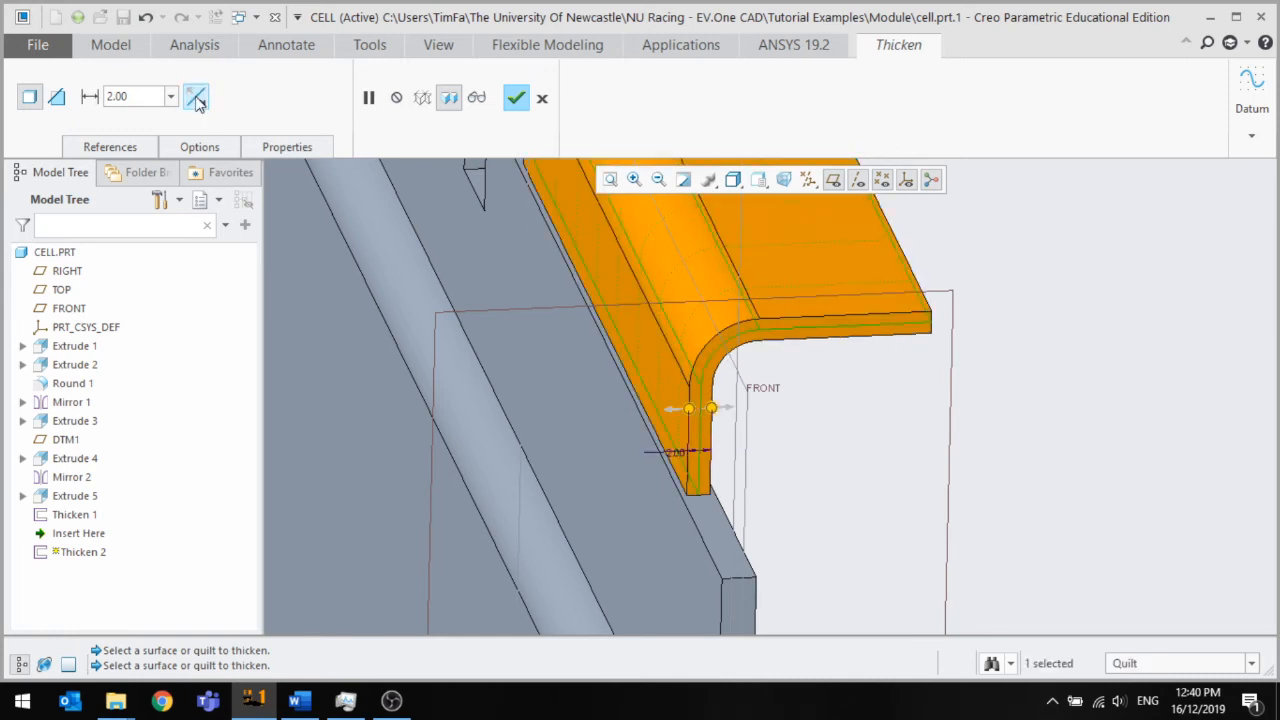
click(198, 97)
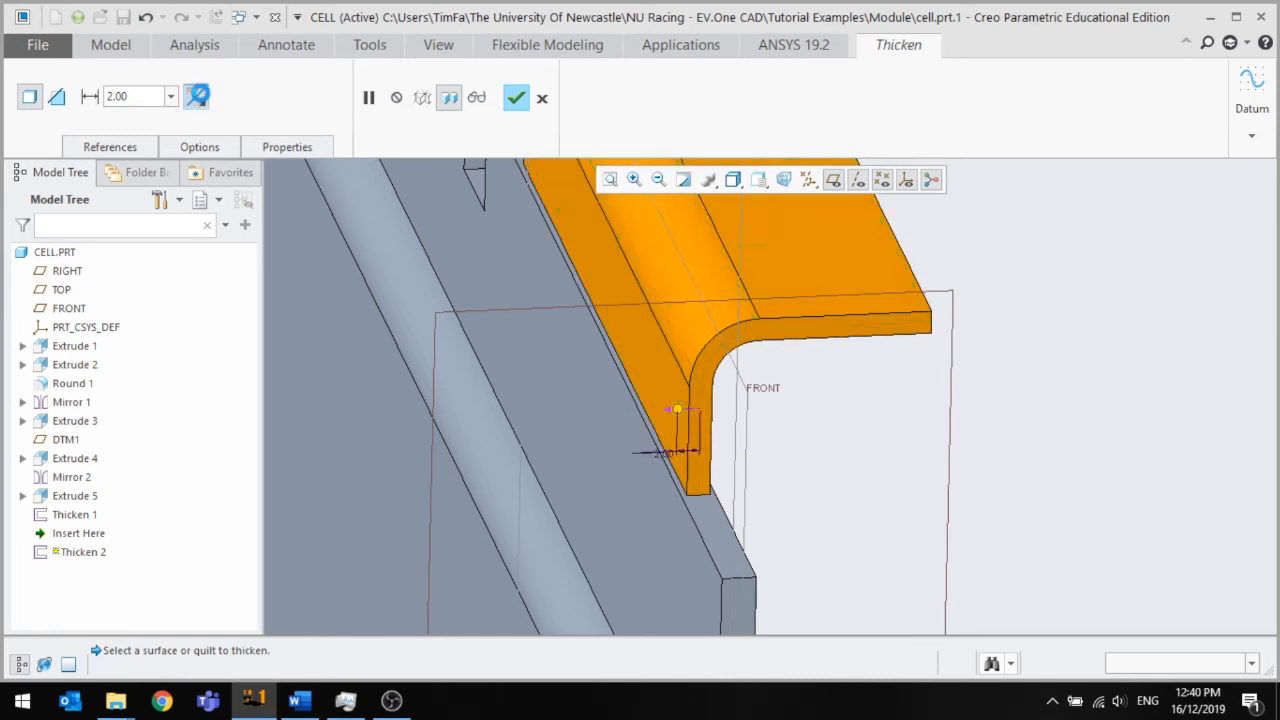
click(198, 97)
click(198, 97)
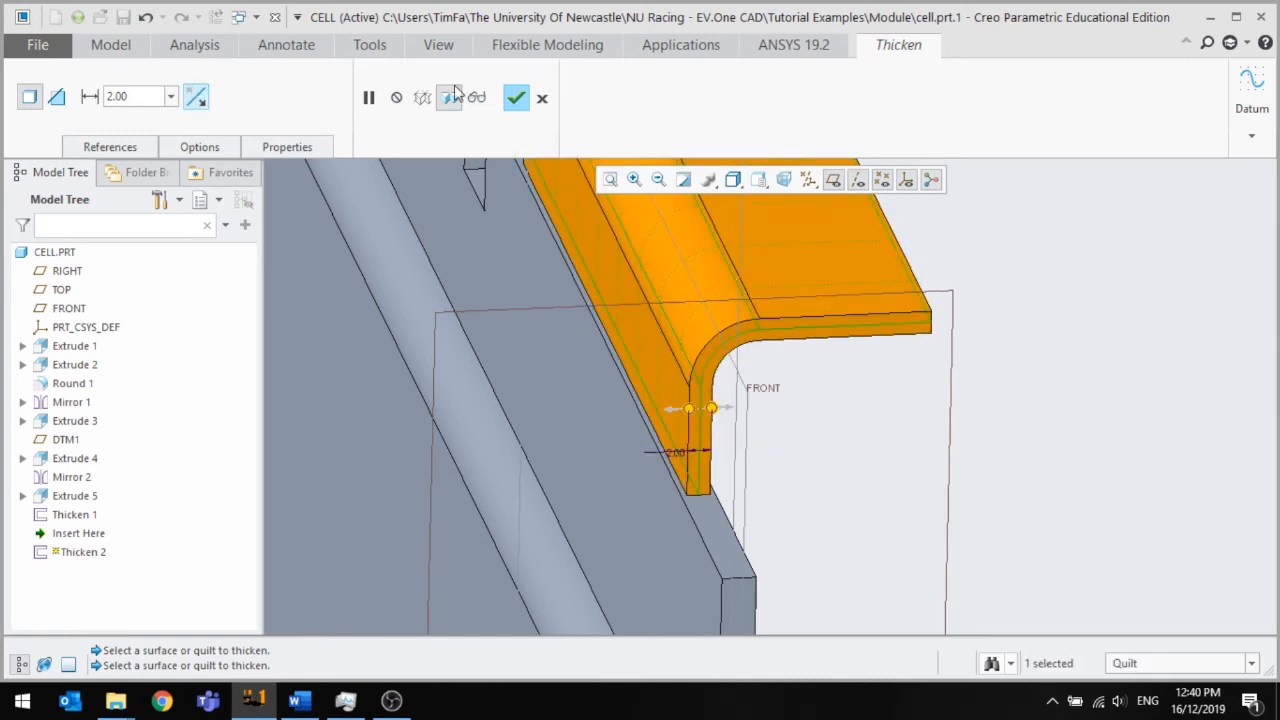
click(522, 99)
scroll(671, 394, up, 4)
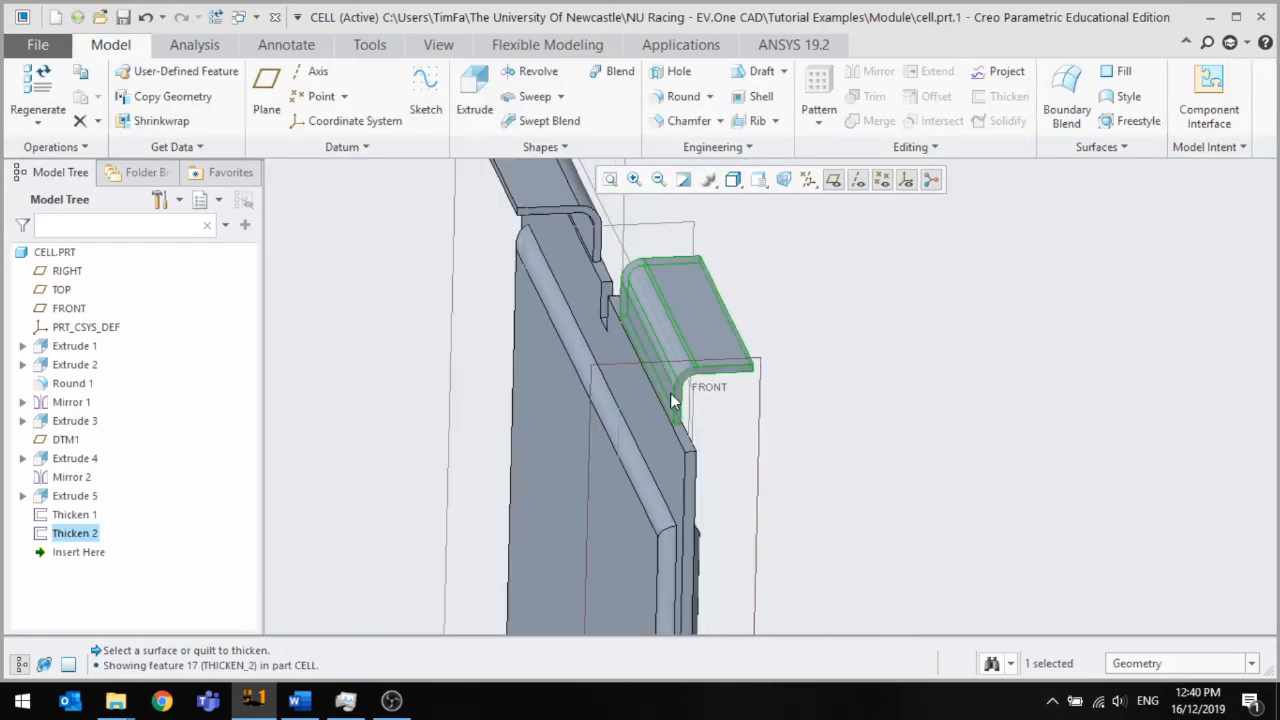
Start an Extrude sketch on the flat outer face of the first thickened tab
click(849, 484)
middle_drag(849, 484, 872, 375)
scroll(872, 375, up, 3)
middle_drag(854, 437, 728, 482)
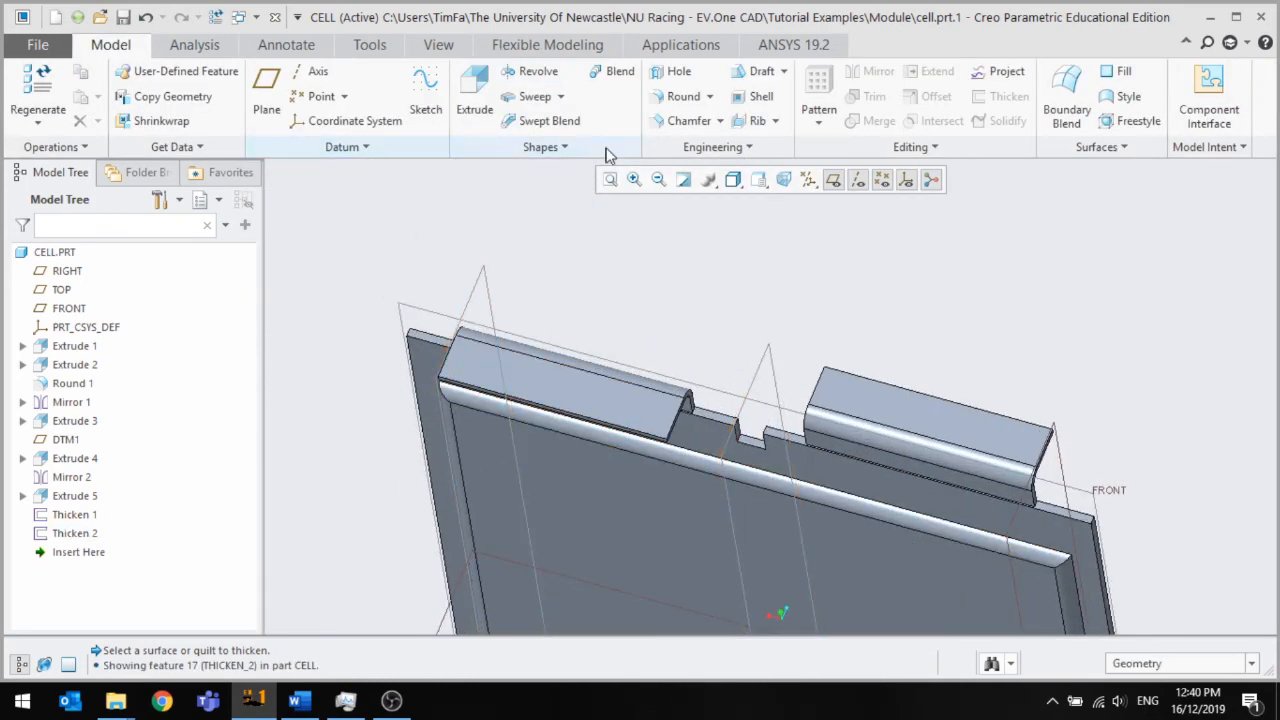
click(474, 90)
click(600, 407)
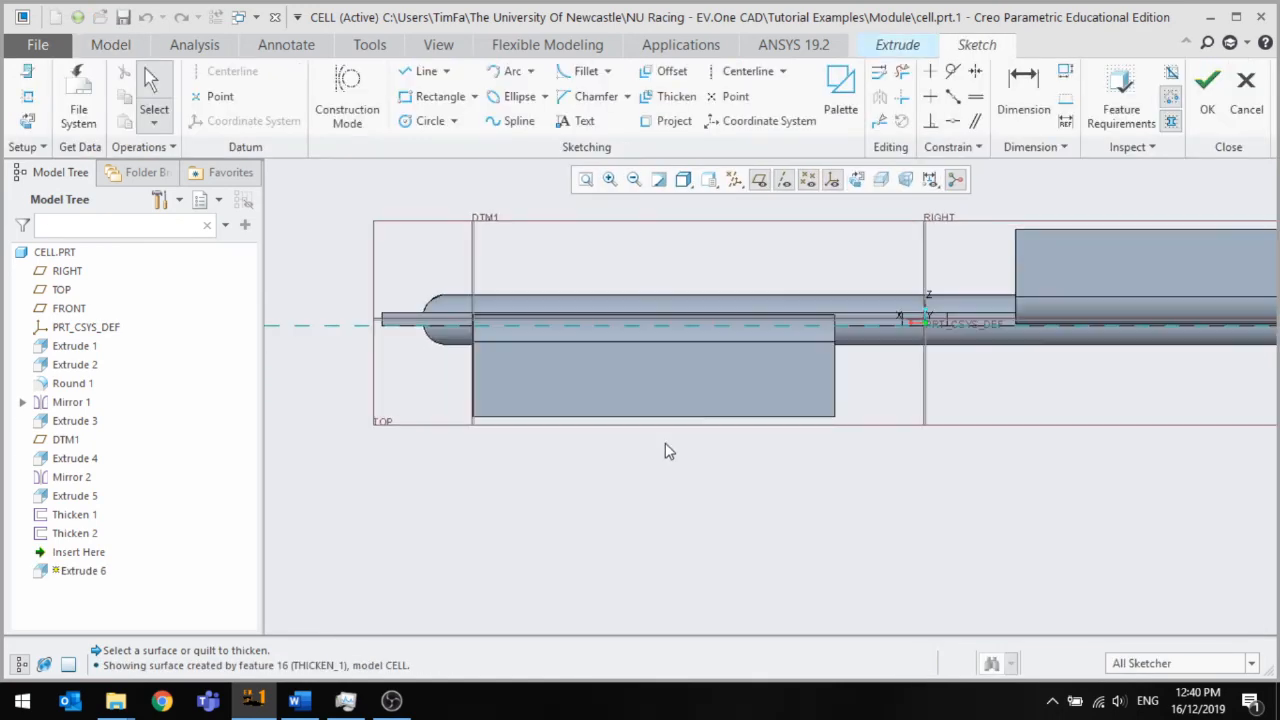
click(430, 121)
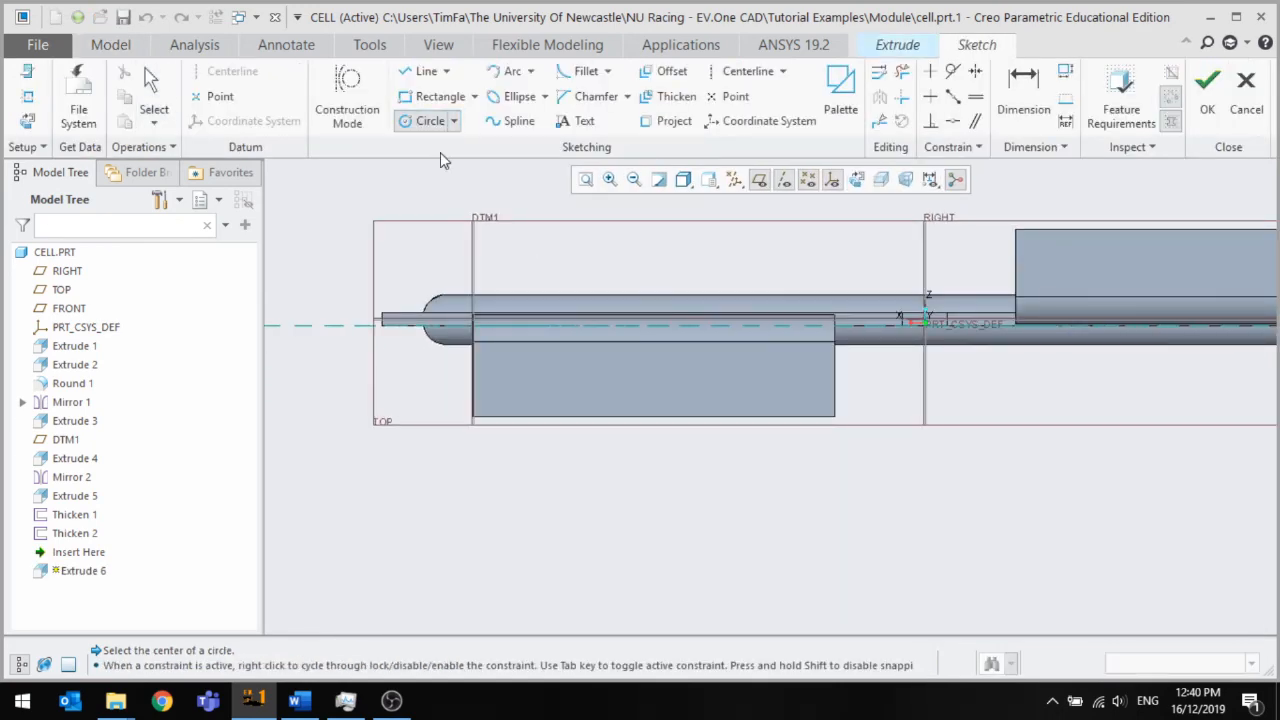
middle_click(532, 363)
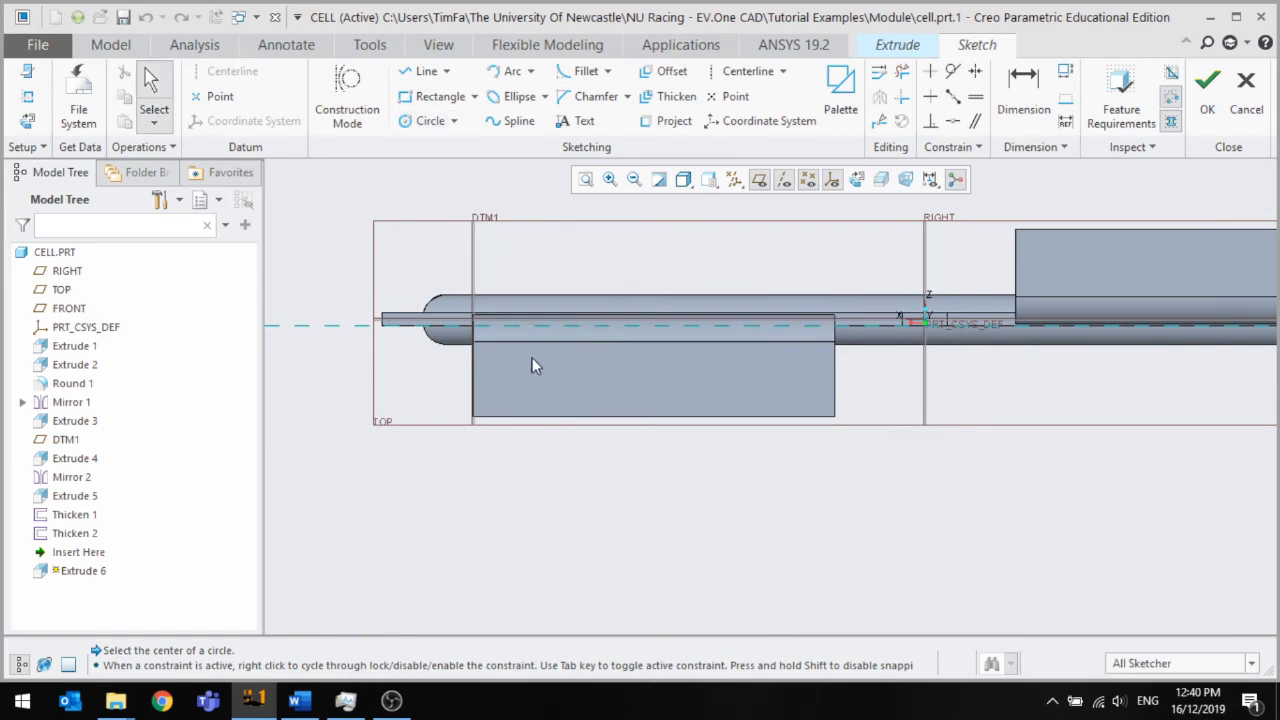
Add a horizontal sketch centerline through the midpoint of the first tab's inner end edge
click(758, 73)
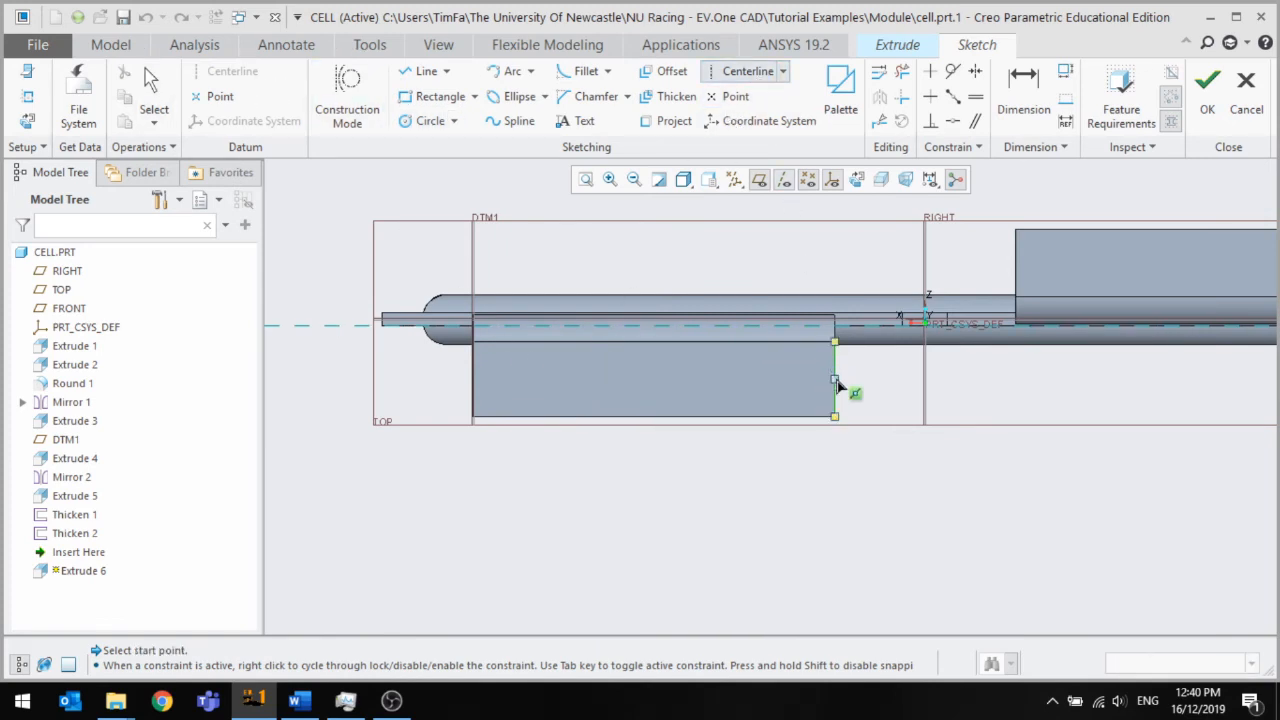
click(835, 379)
click(790, 380)
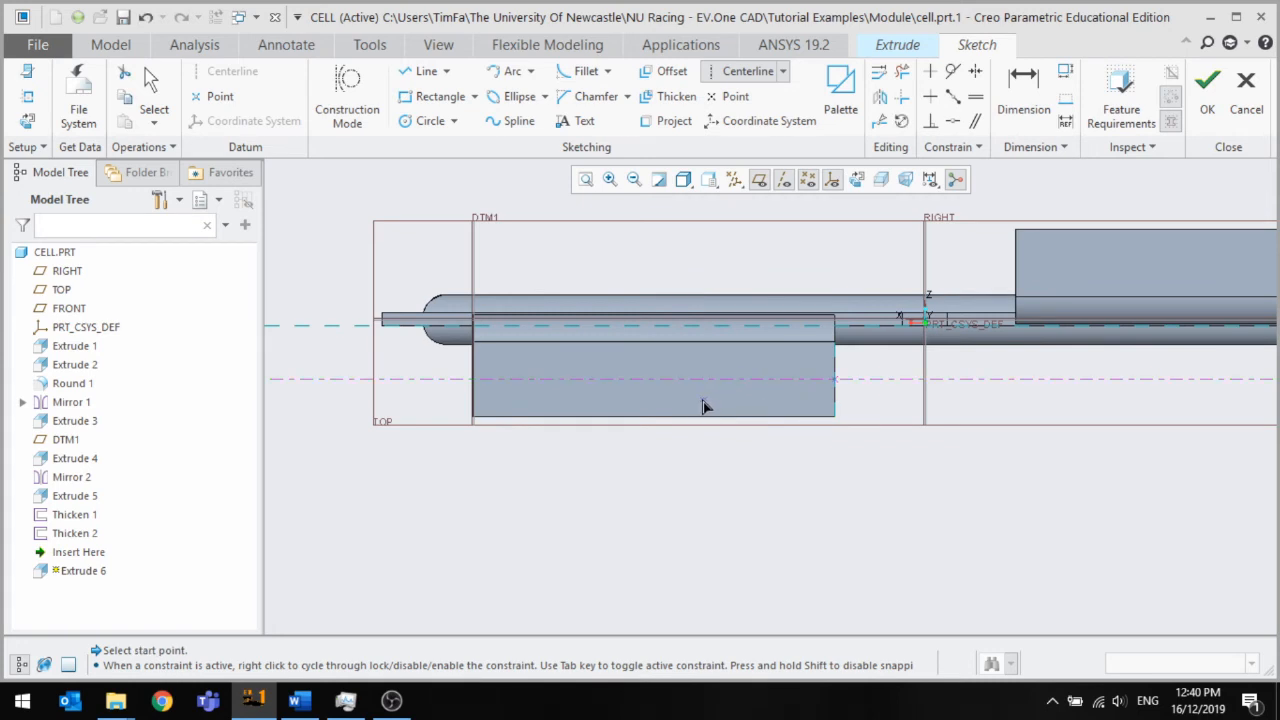
middle_click(703, 486)
Sketch two equal circles about 7.4 in diameter on the first tab's centerline, one near each end of the tab
click(430, 121)
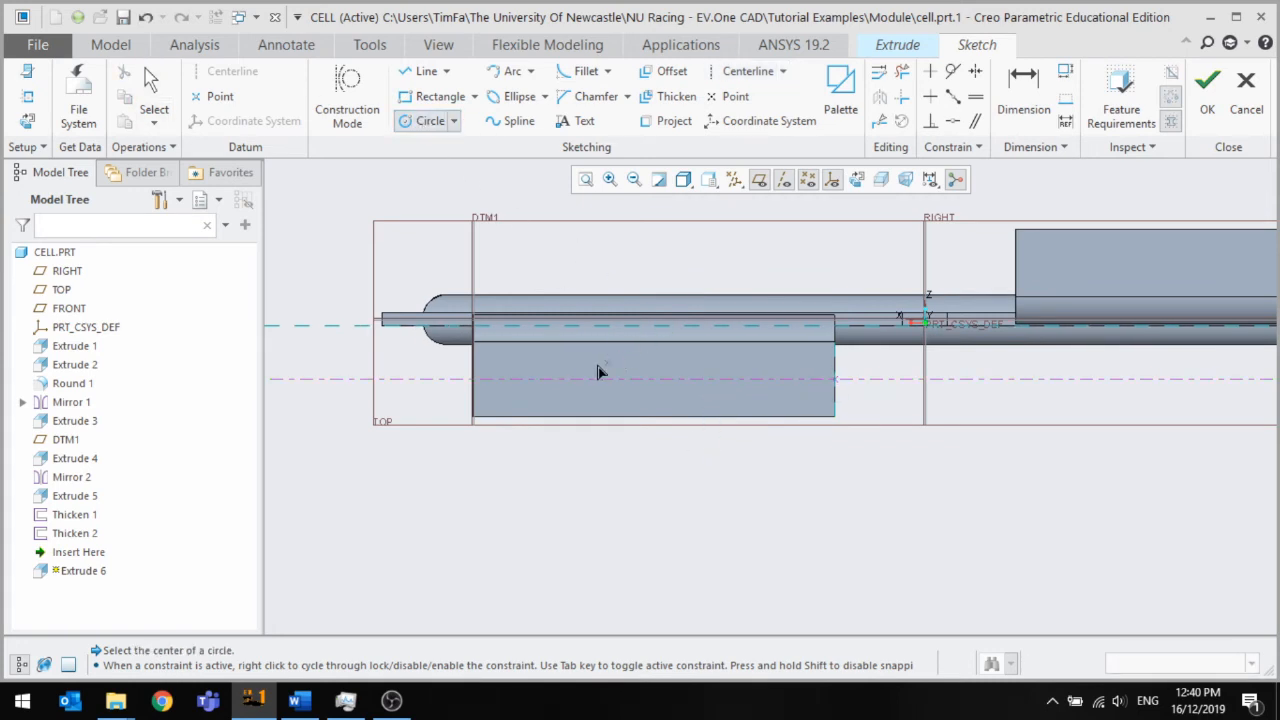
click(537, 379)
click(554, 379)
click(759, 383)
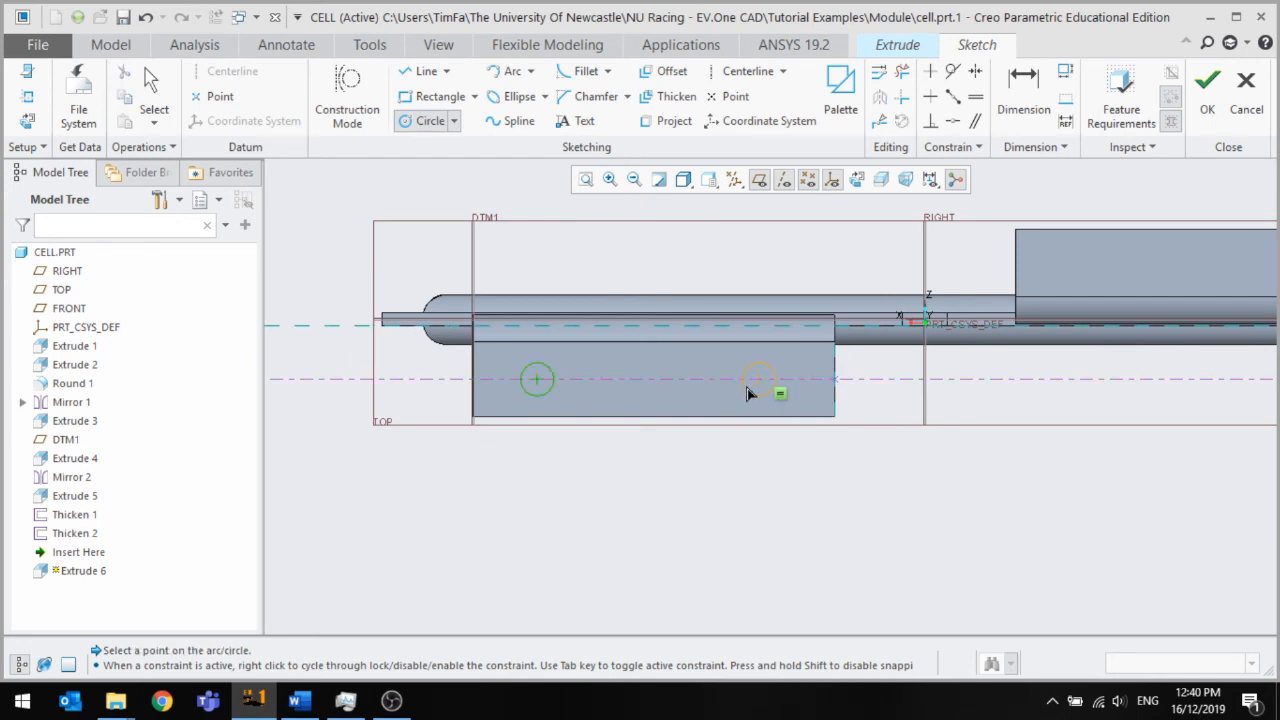
scroll(754, 388, up, 3)
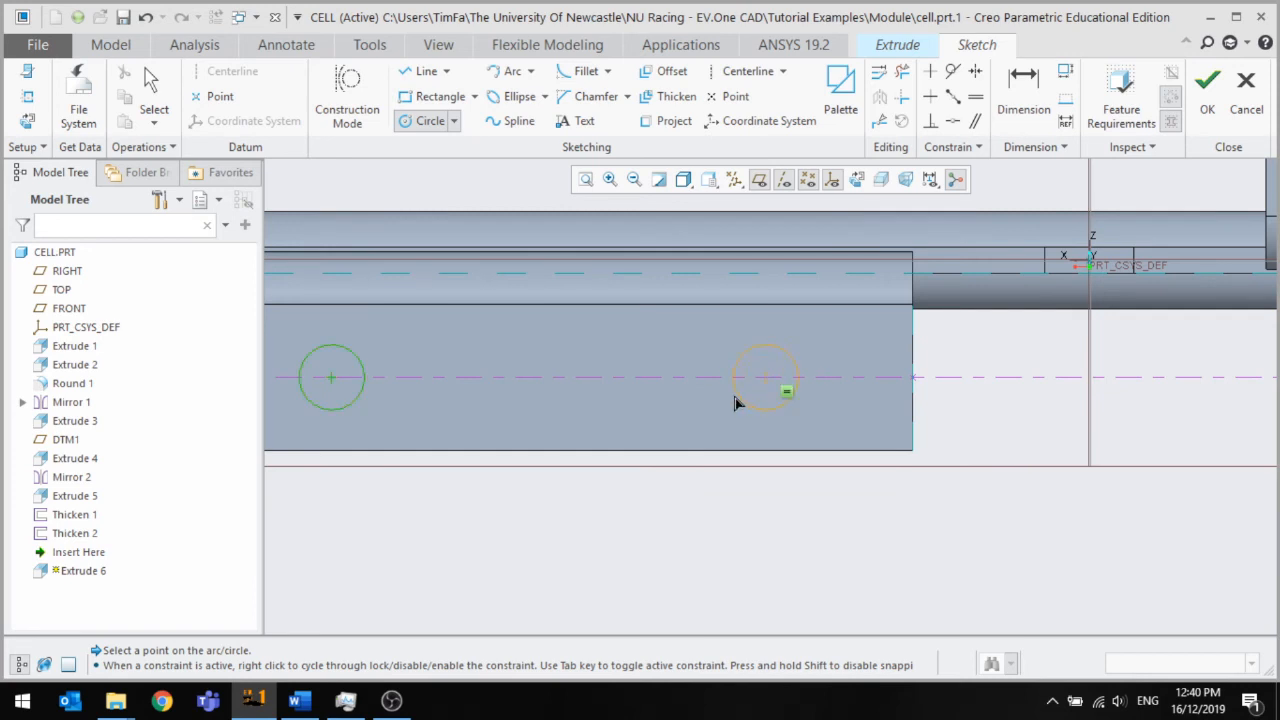
click(735, 402)
Add a second horizontal centerline through the midpoint of the other tab's inner end edge
scroll(574, 428, down, 5)
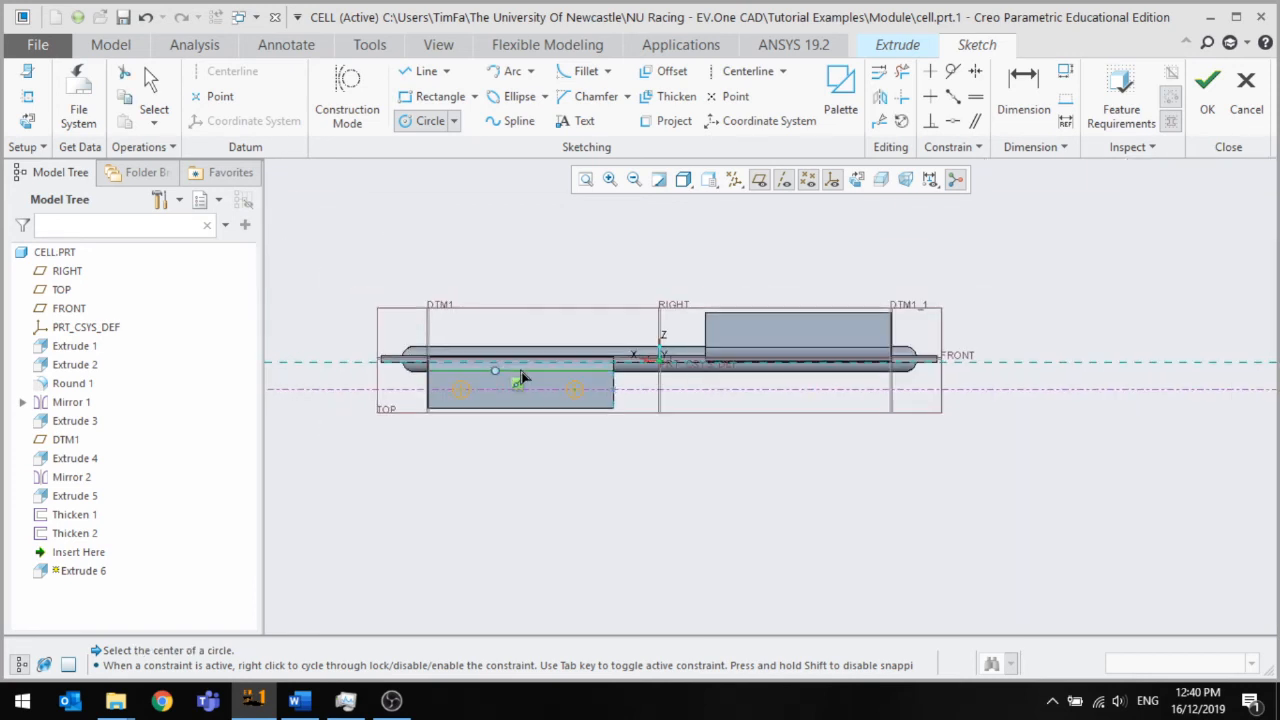
scroll(668, 370, up, 2)
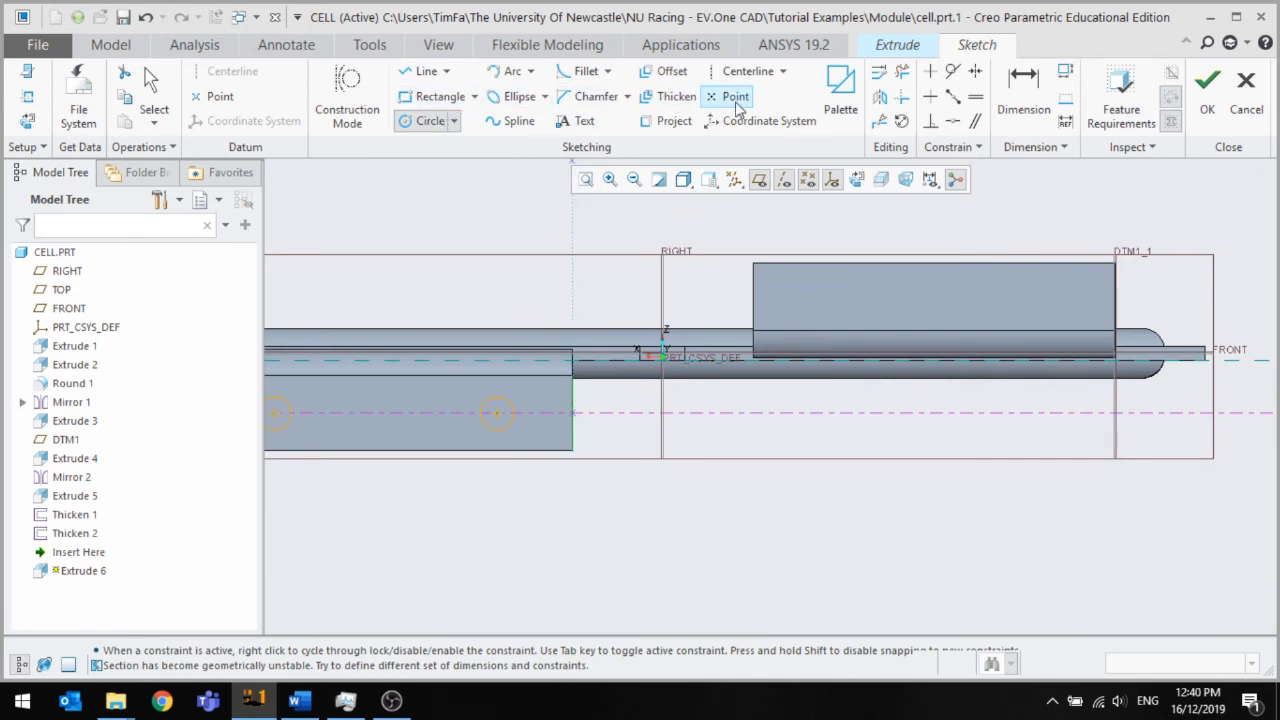
click(748, 71)
click(754, 296)
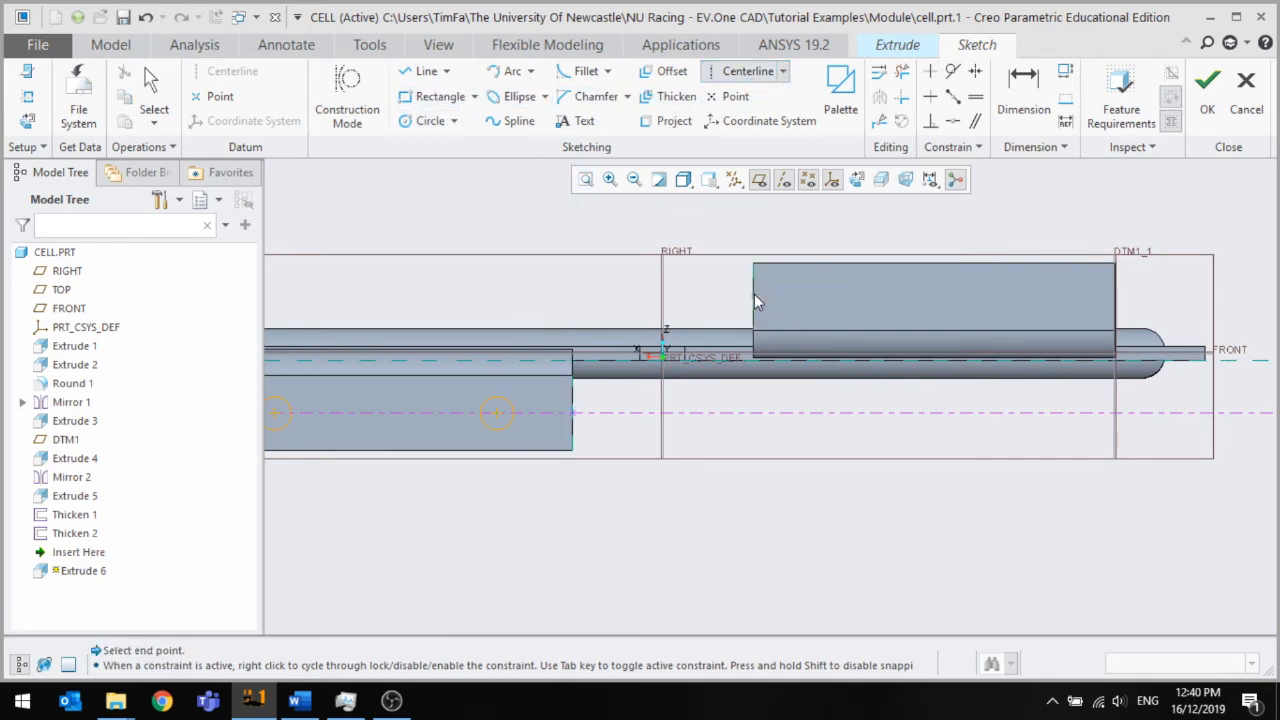
click(810, 296)
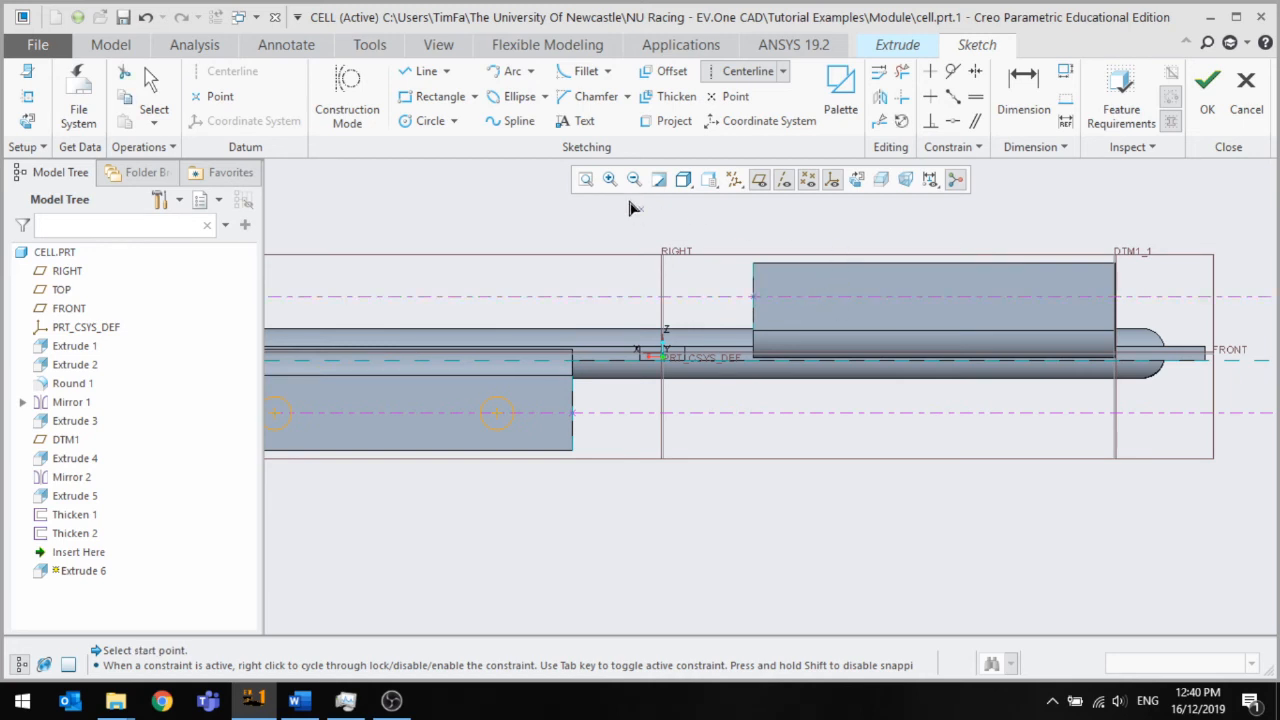
Sketch two circles on the second tab's centerline, equal in size to those on the first tab
click(430, 121)
click(829, 297)
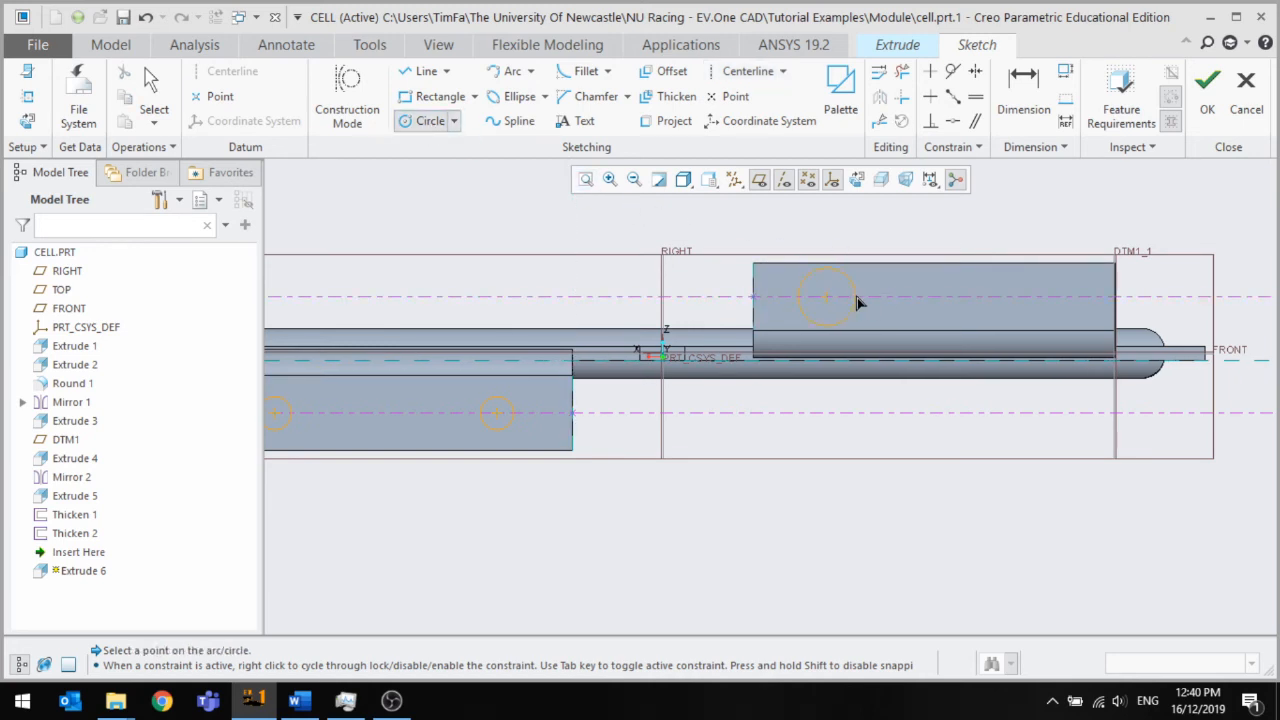
click(842, 305)
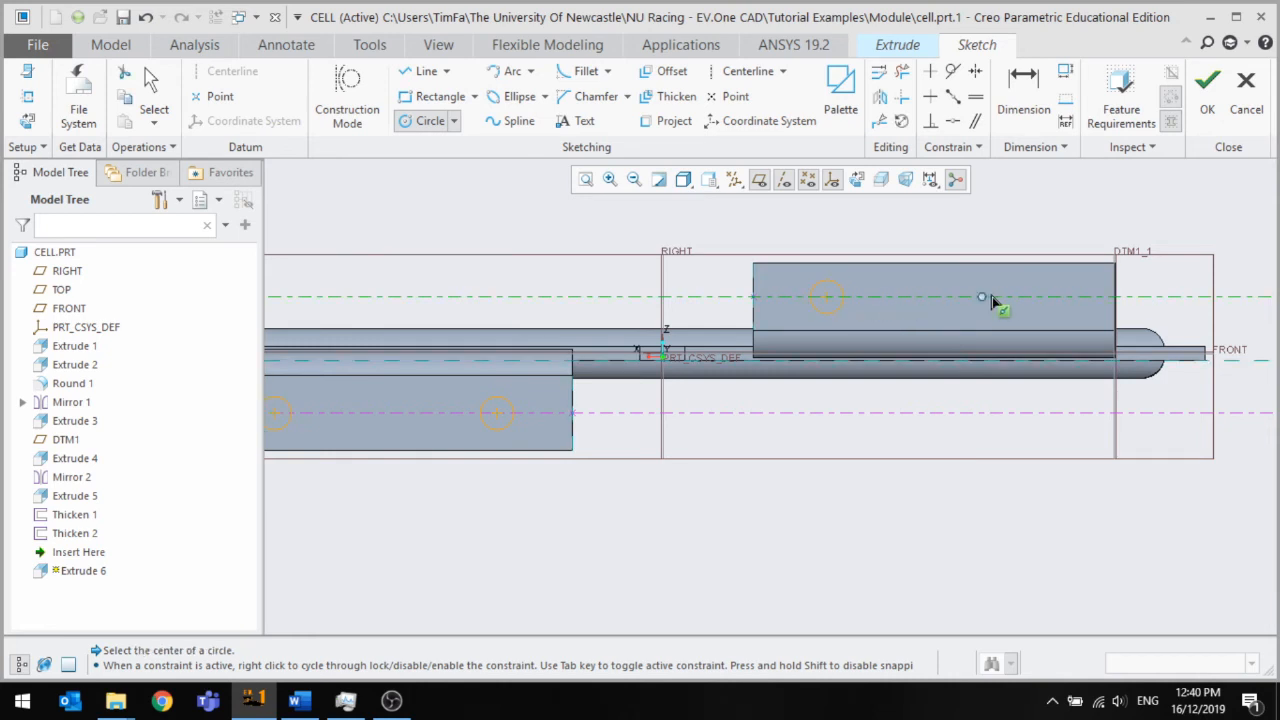
click(1014, 298)
click(1031, 303)
scroll(1110, 312, up, 2)
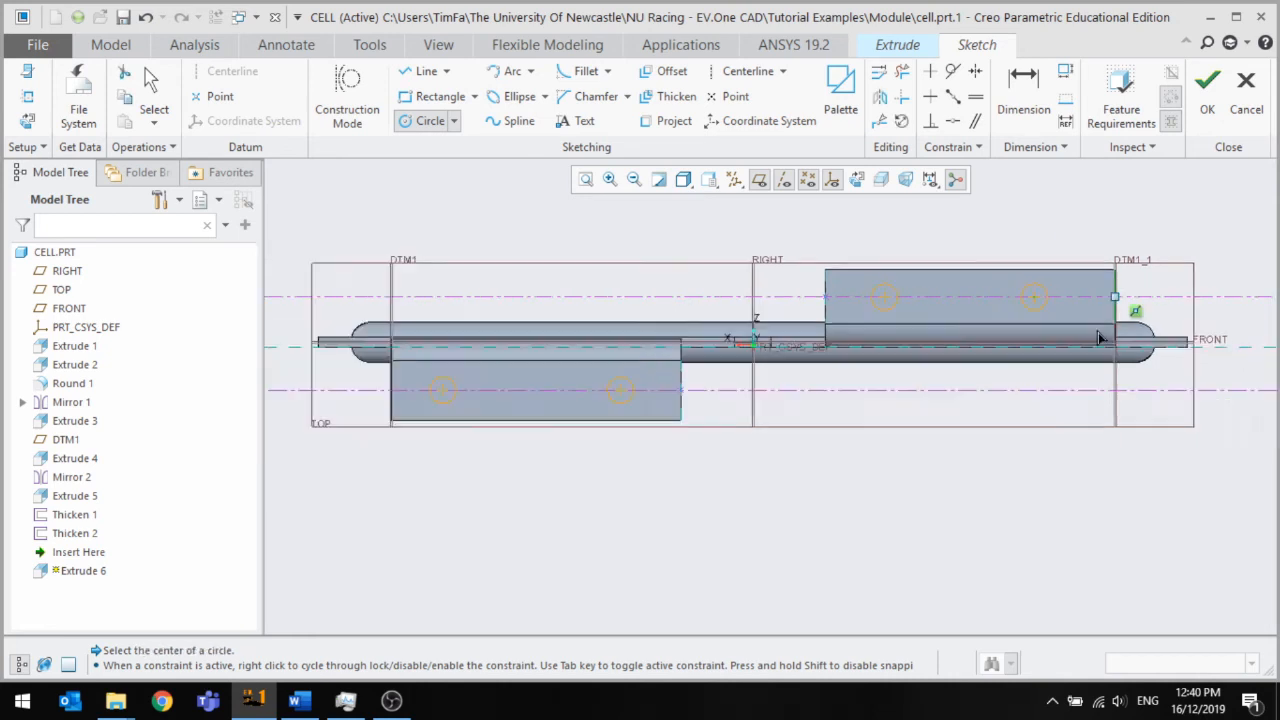
middle_click(829, 437)
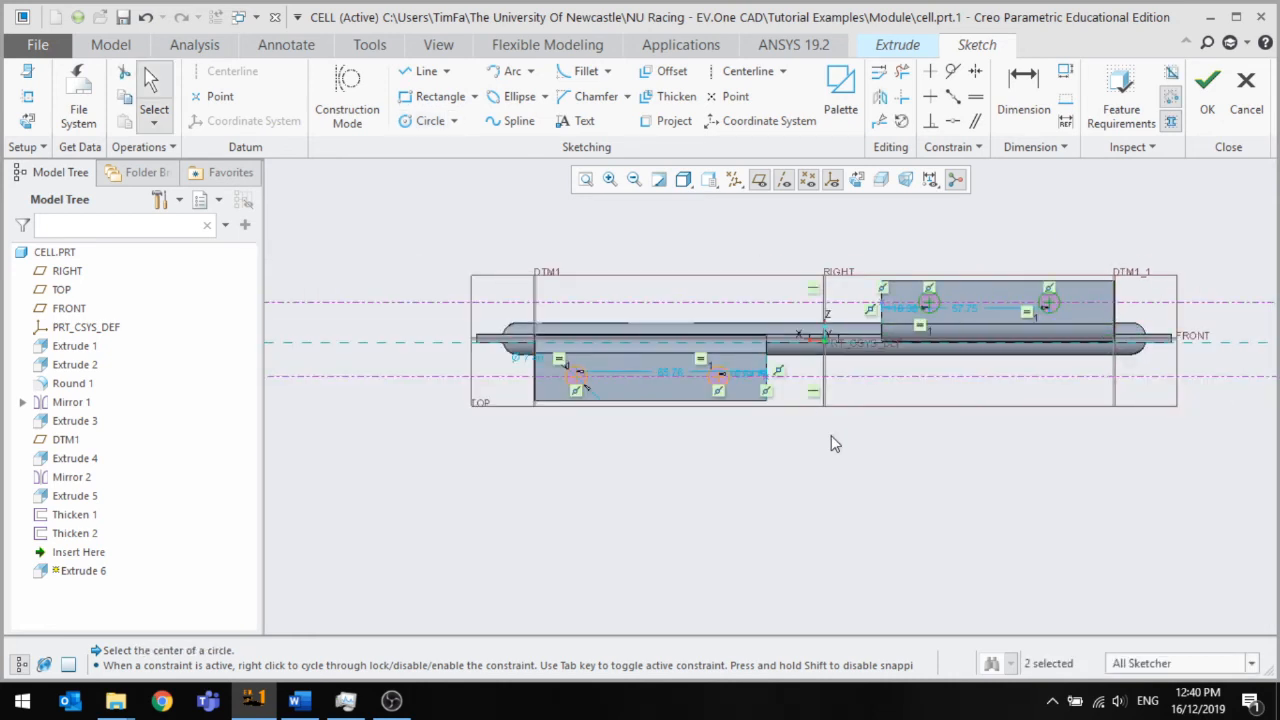
Make the distances from each tab's inner end edge to its outer and inner circles equal between the two tabs
click(976, 96)
click(968, 309)
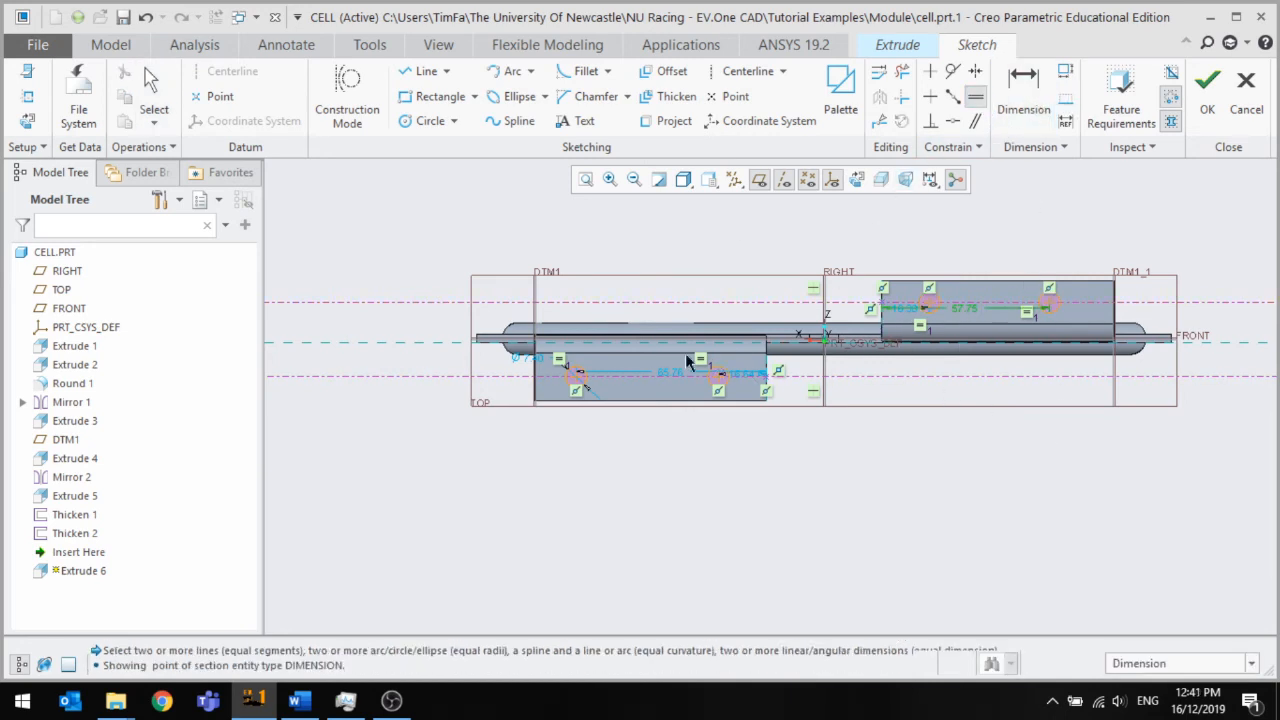
click(663, 375)
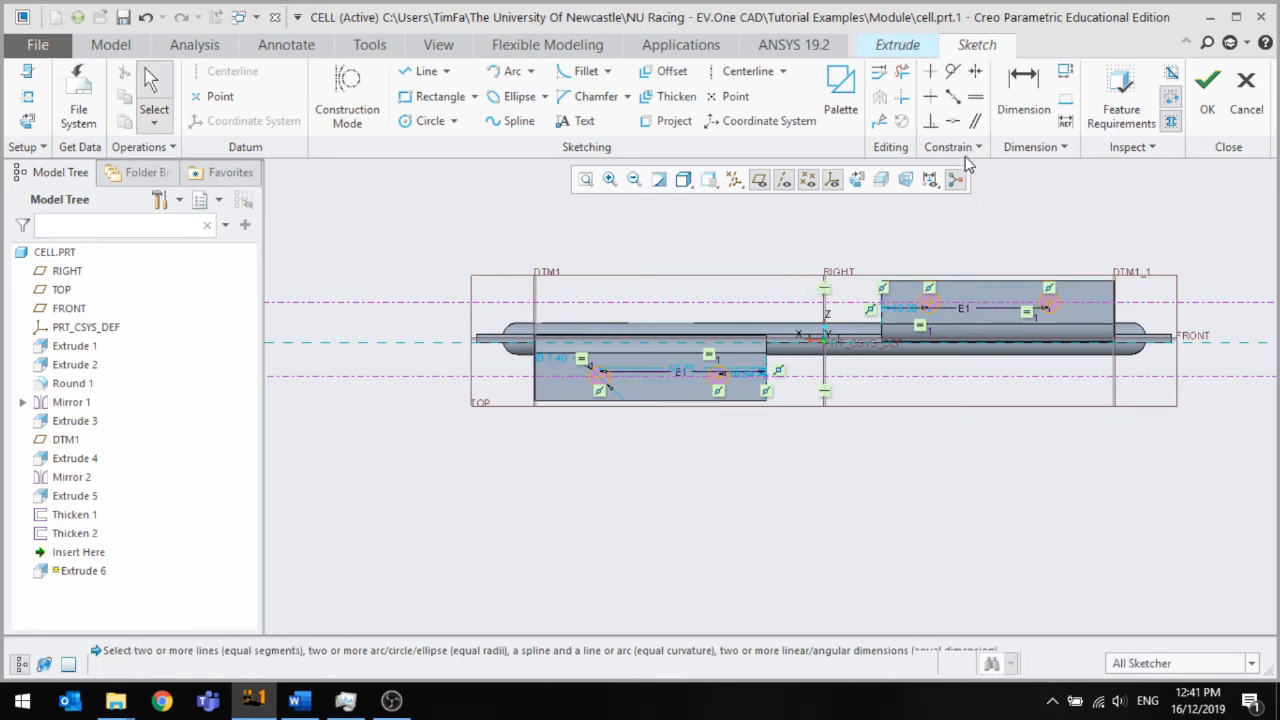
scroll(904, 320, down, 3)
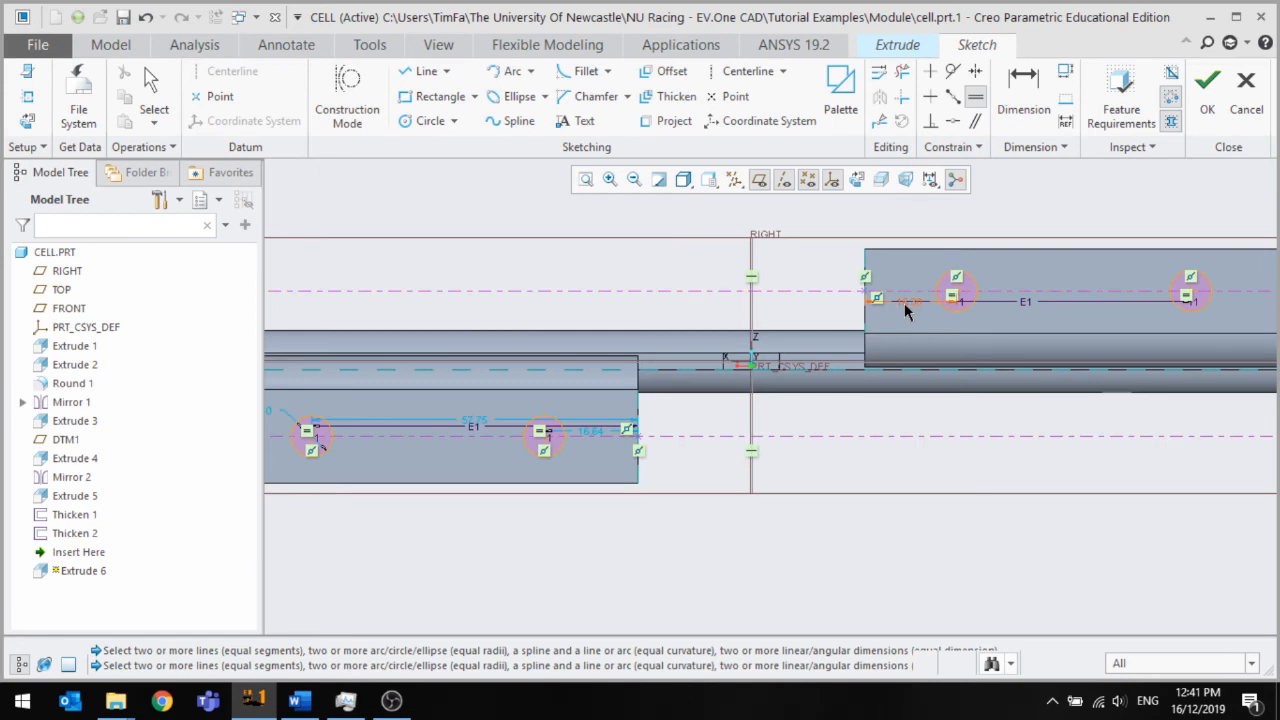
click(597, 431)
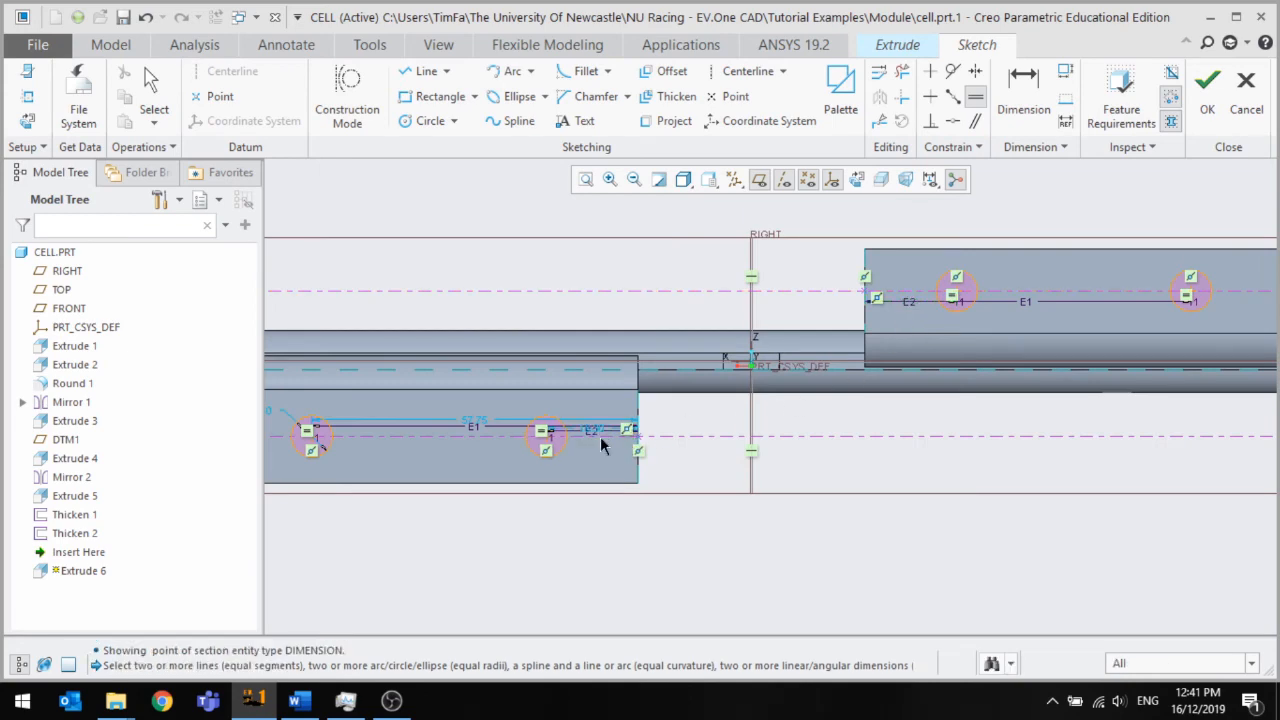
scroll(792, 429, up, 3)
middle_click(774, 460)
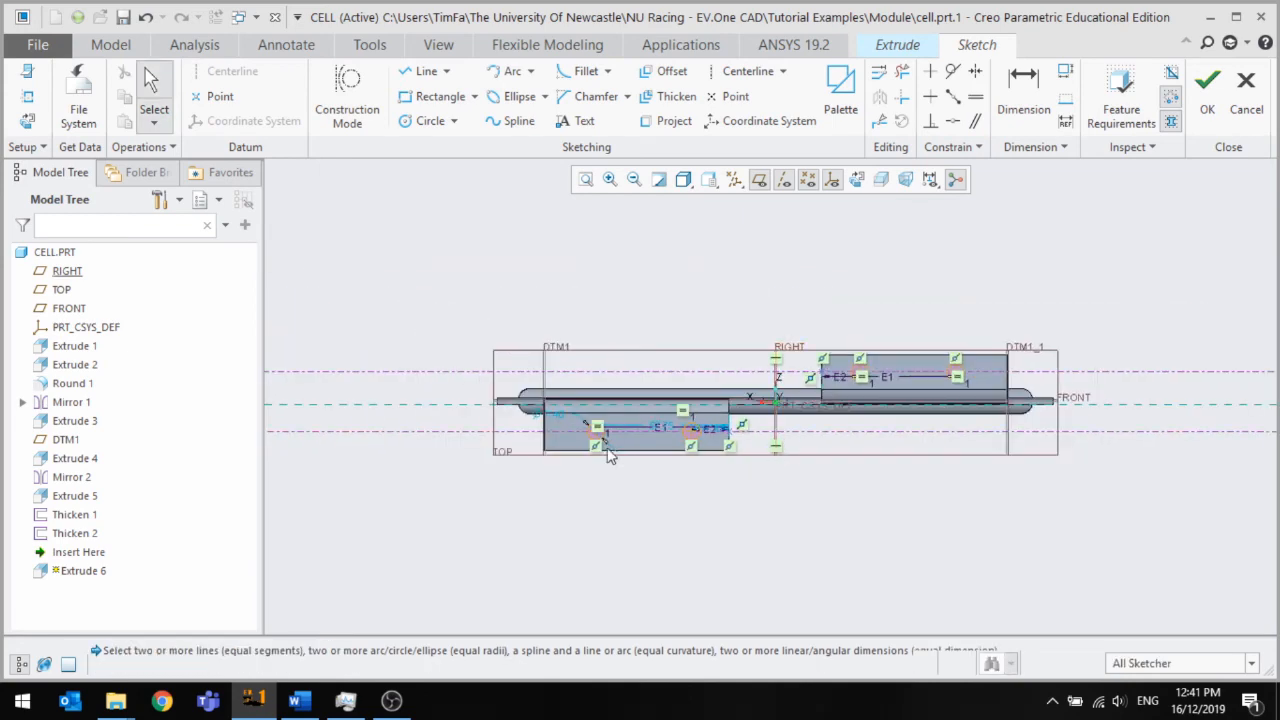
Set the diameter of the equal circles to 5
scroll(586, 439, down, 3)
click(558, 378)
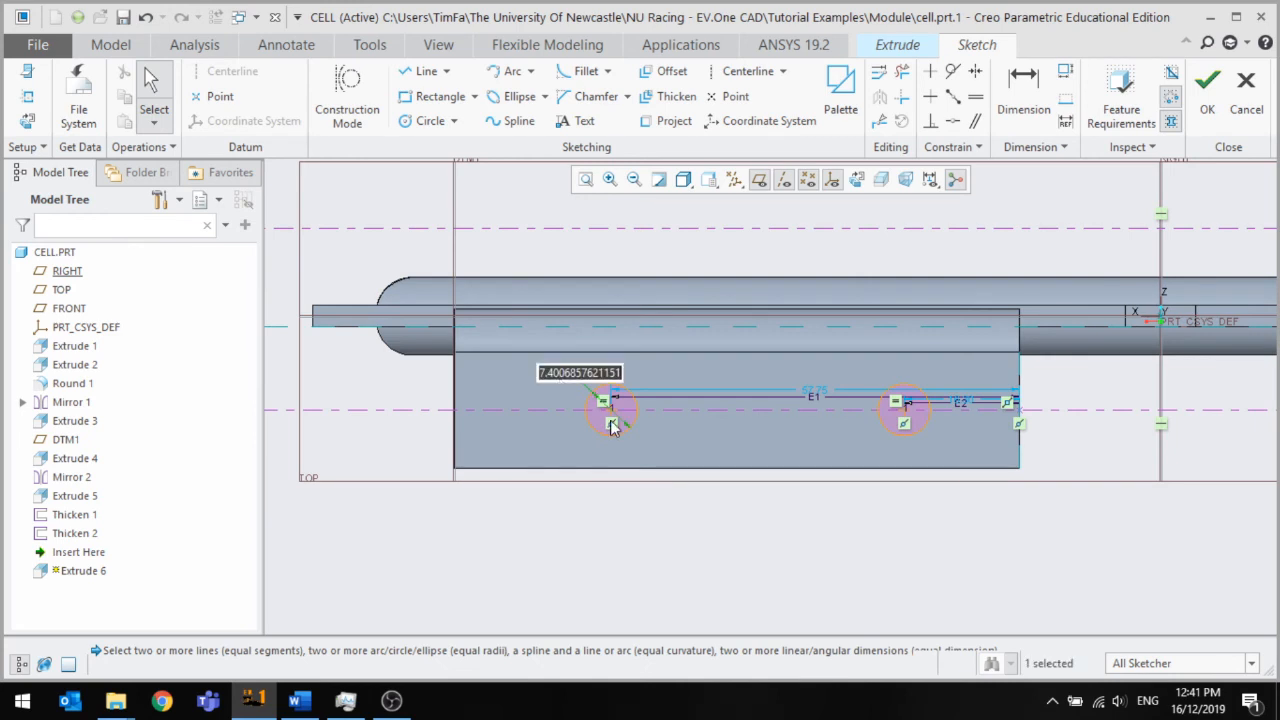
text(5)
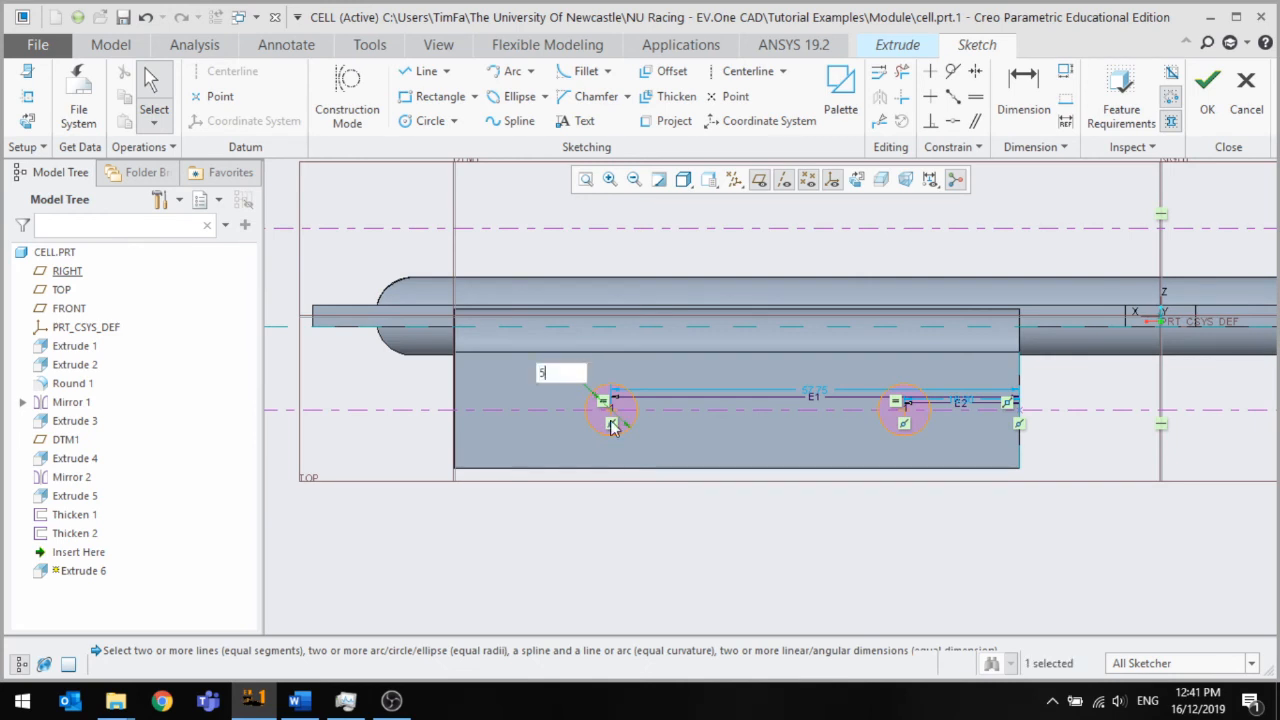
key(Return)
Set the distance from the first tab's inner end edge to its inner circle to 20
scroll(970, 460, down, 3)
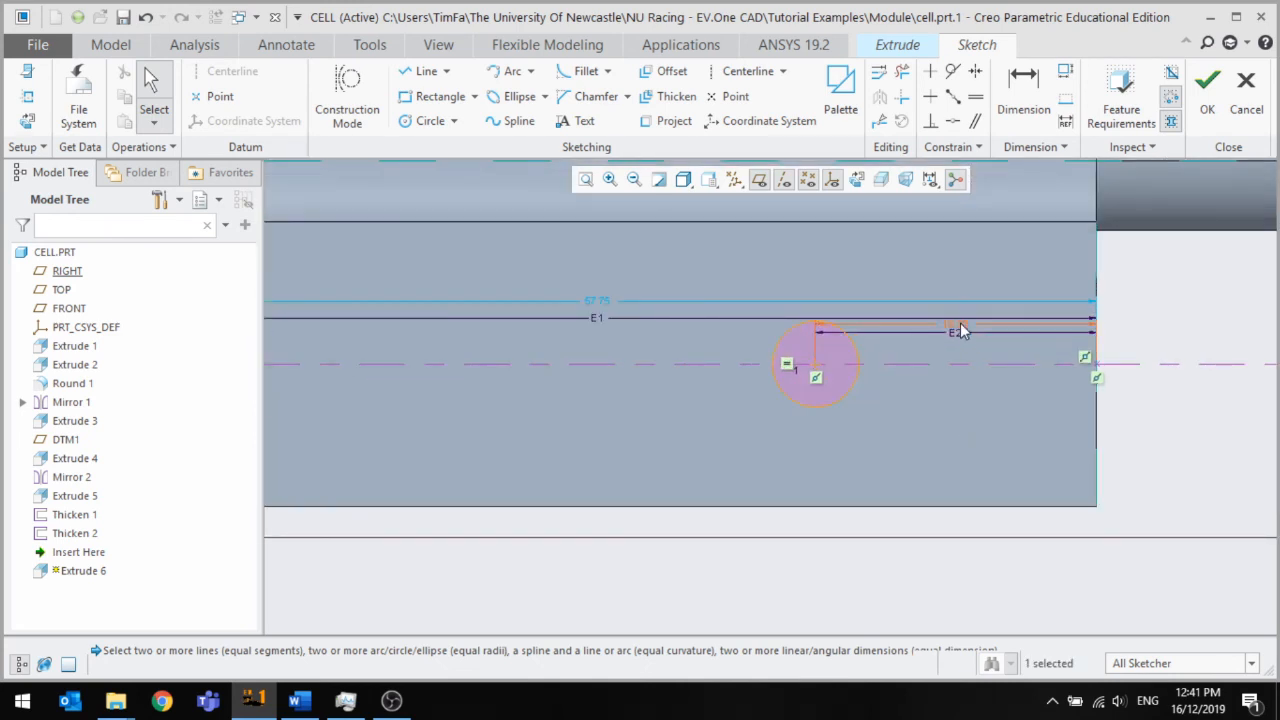
click(960, 323)
scroll(1076, 478, up, 3)
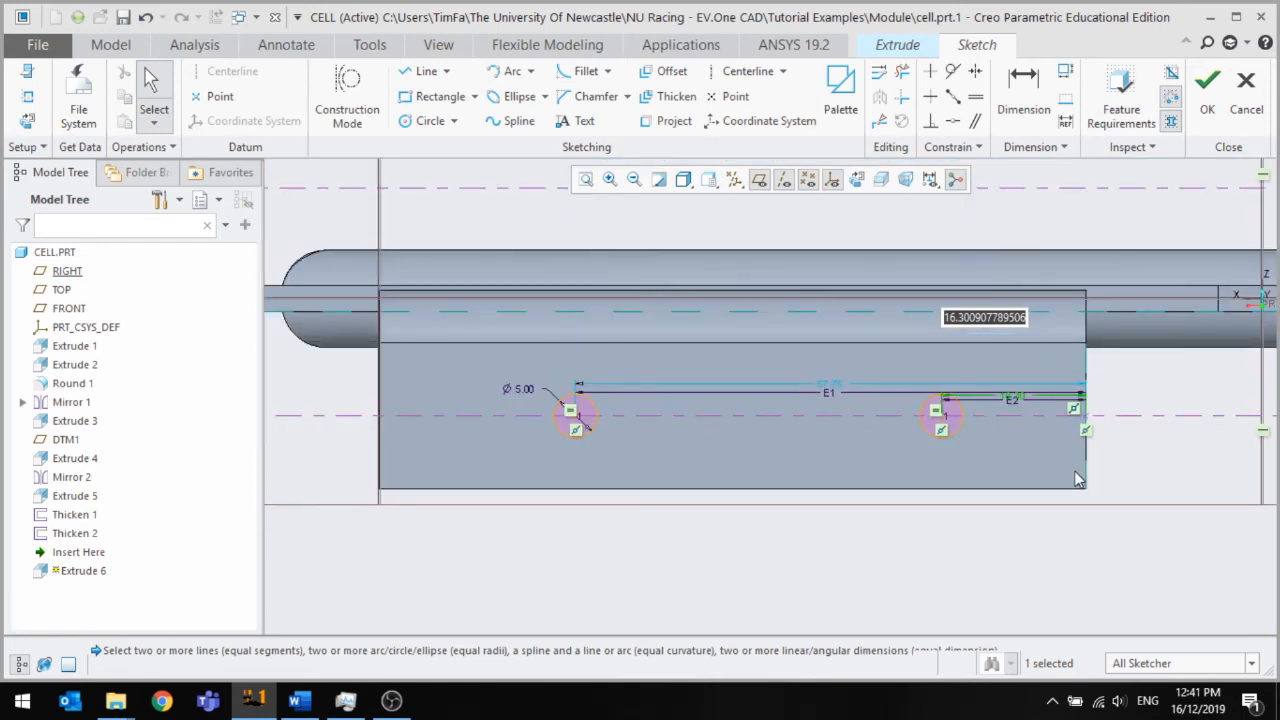
text(20)
key(Return)
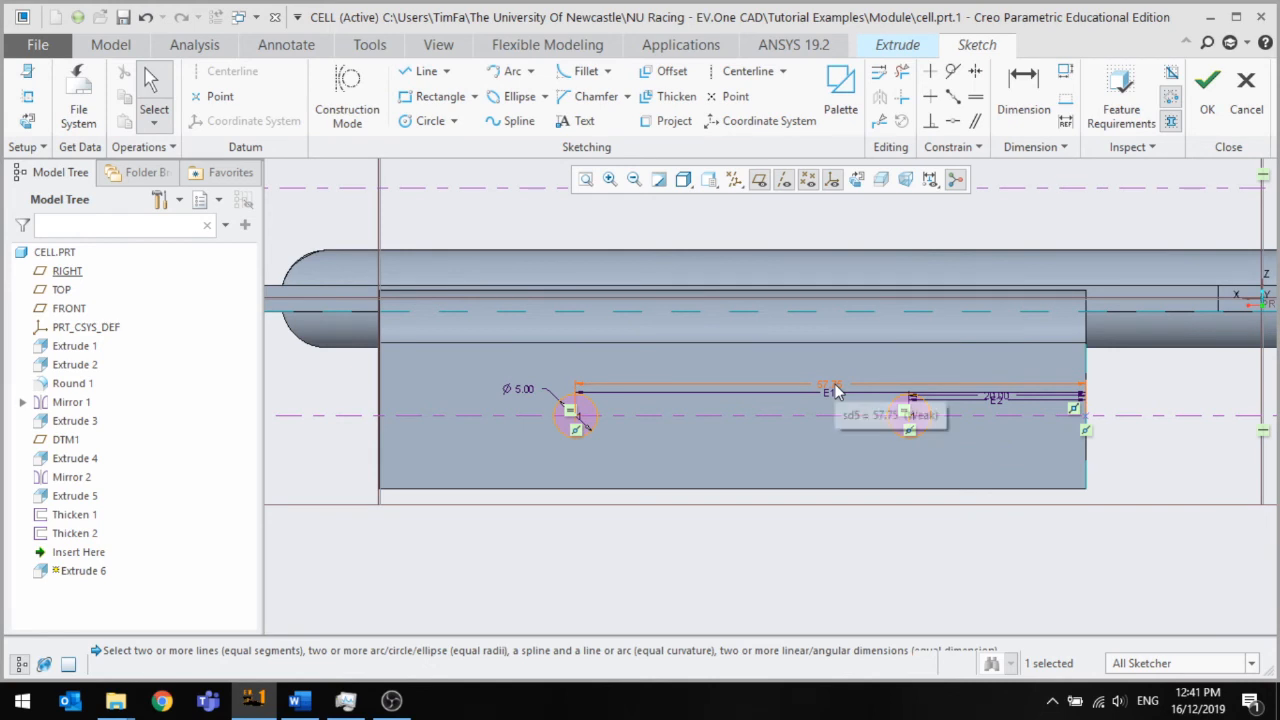
click(1023, 105)
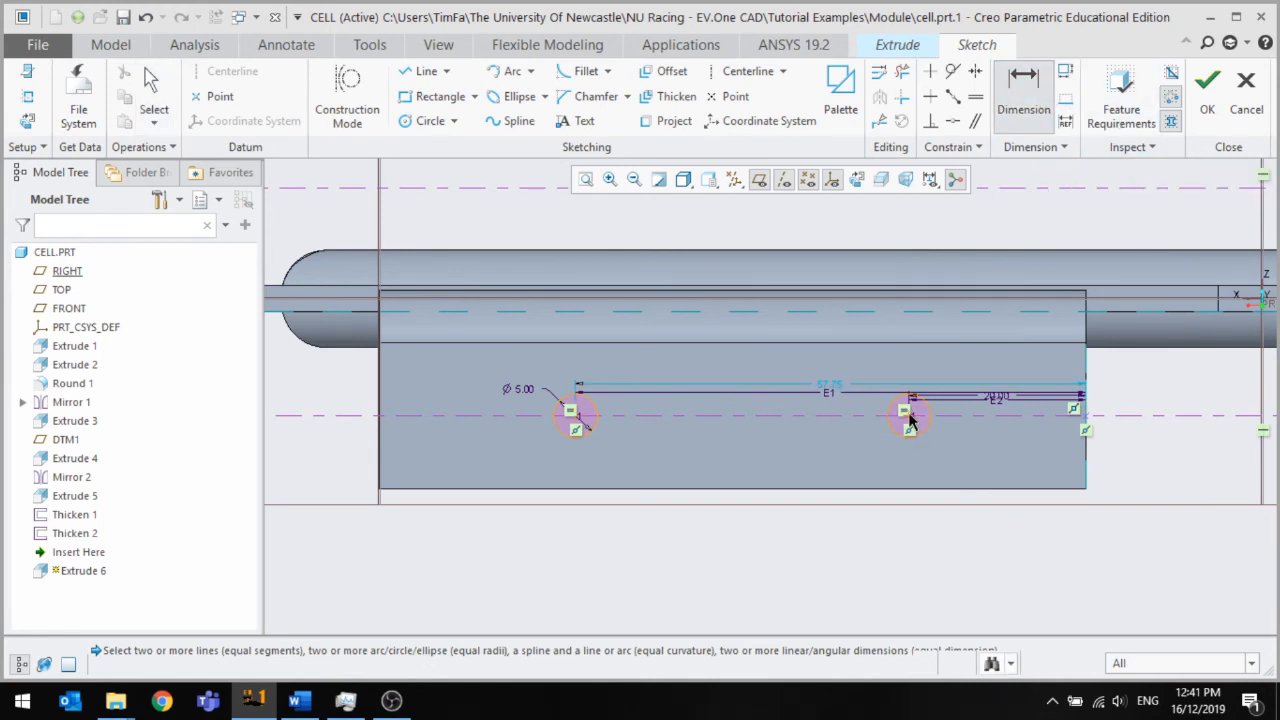
scroll(908, 420, down, 2)
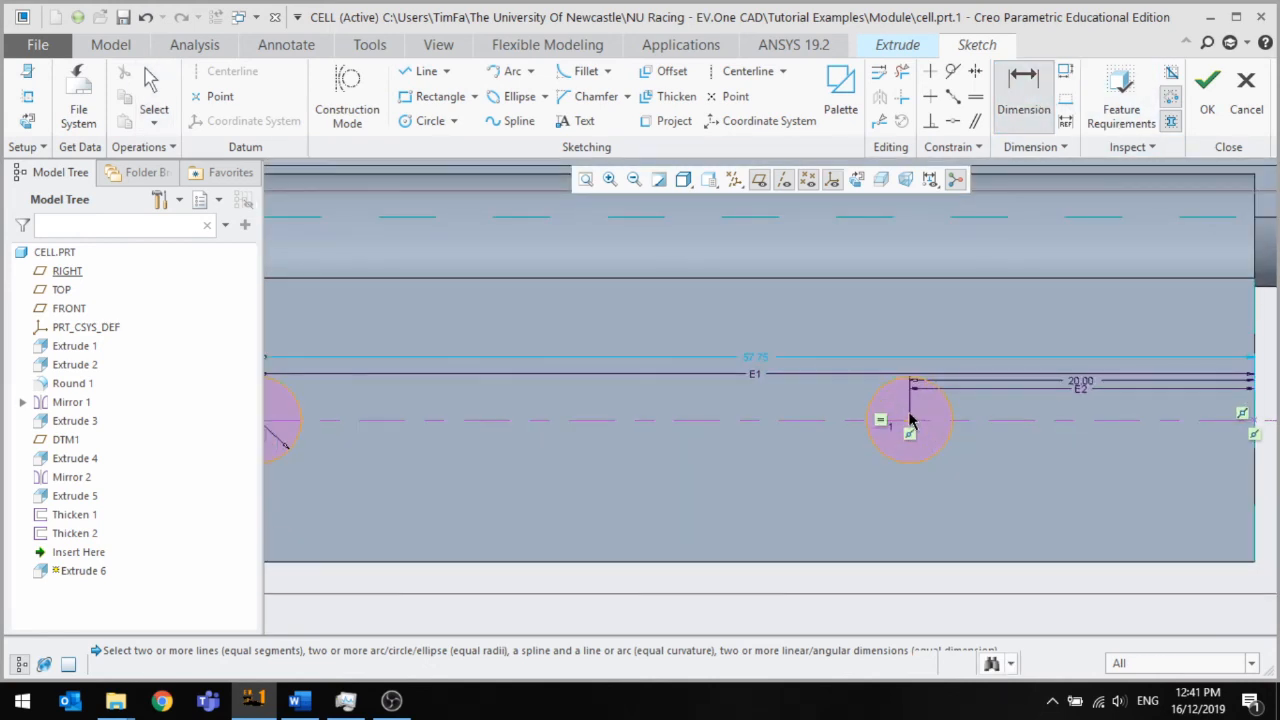
middle_click(777, 406)
Remove the equal-distance constraint that ties the second tab's outer circle to the first tab's outer circle
scroll(645, 450, up, 6)
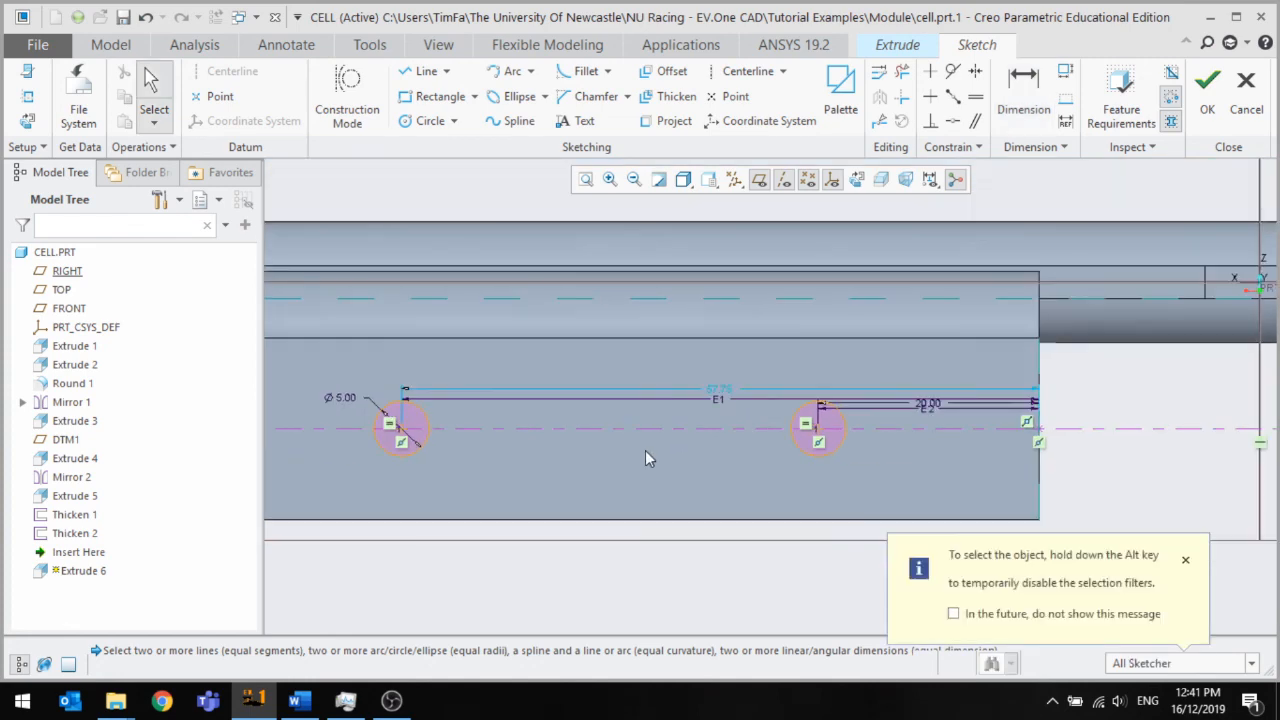
scroll(1003, 393, down, 3)
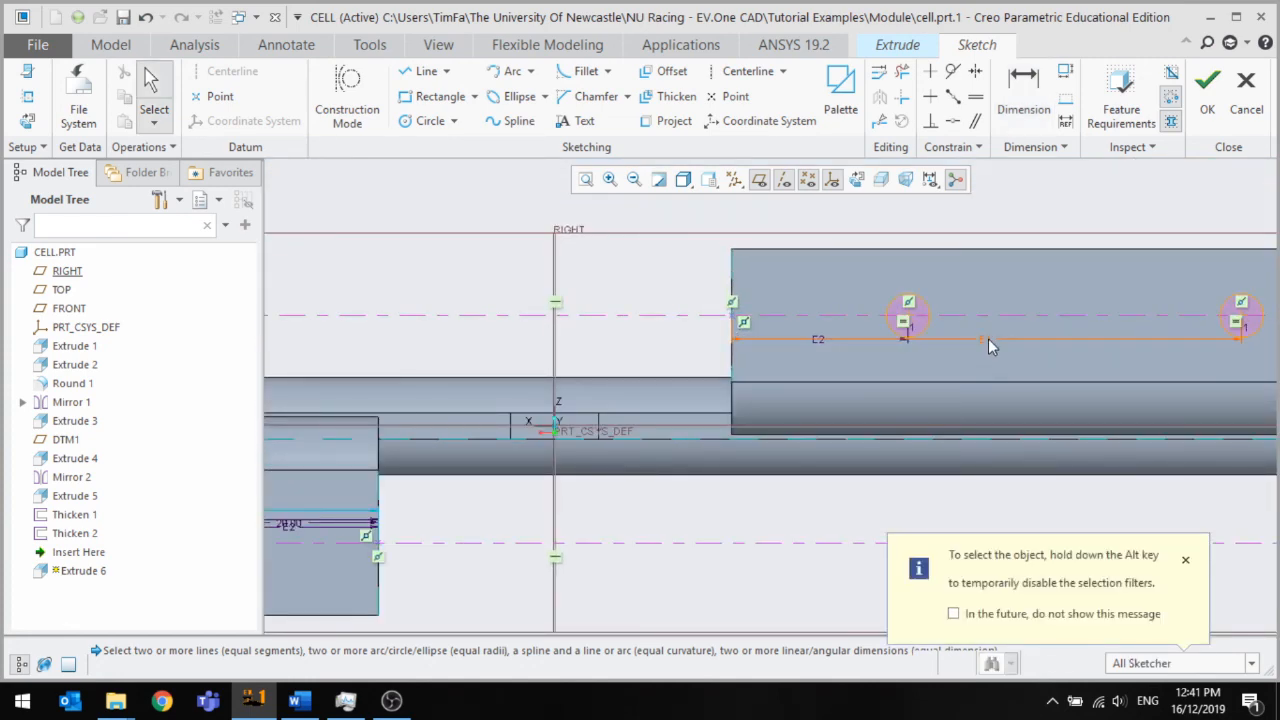
click(989, 338)
scroll(1017, 397, down, 1)
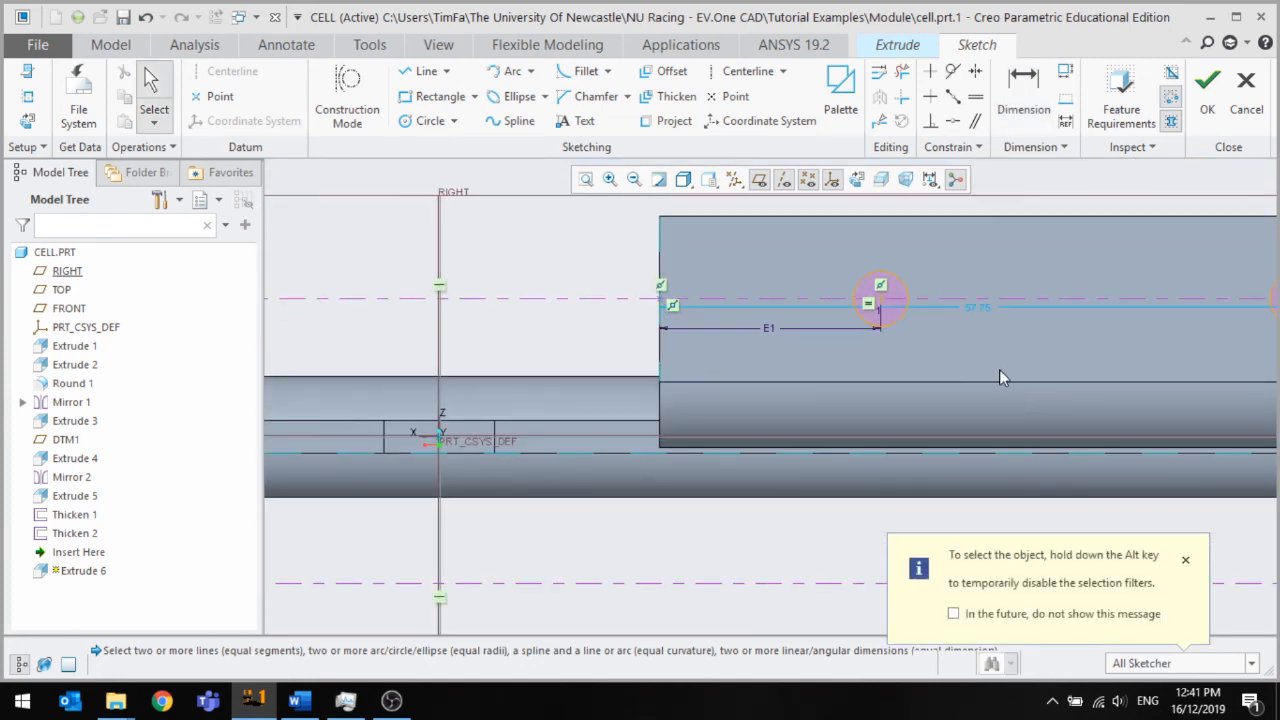
scroll(999, 369, up, 3)
scroll(594, 434, up, 1)
scroll(596, 440, down, 2)
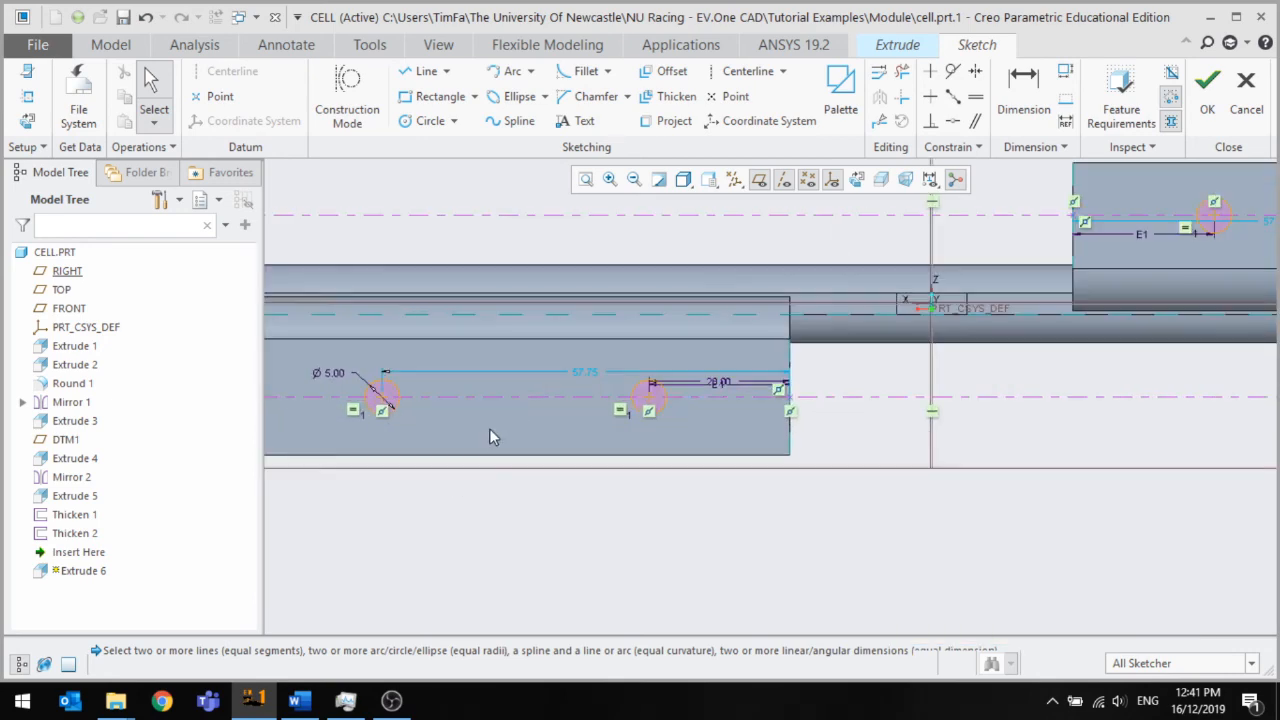
click(591, 372)
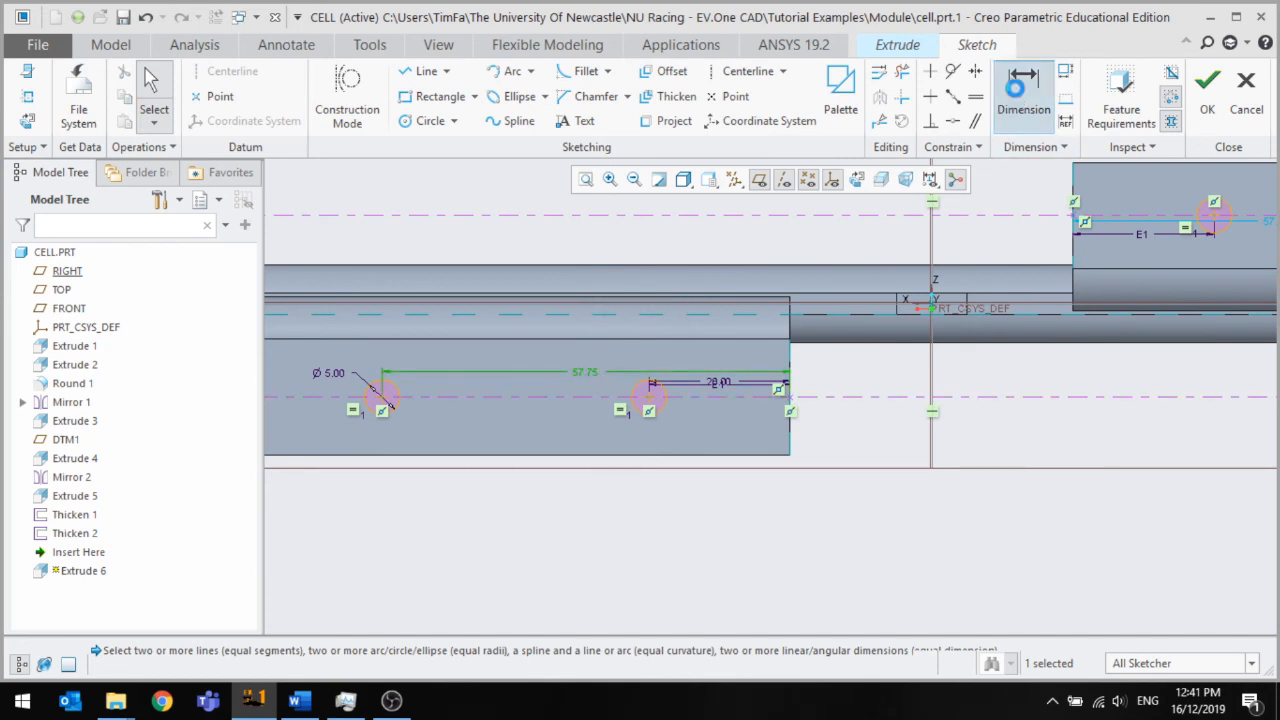
click(1023, 95)
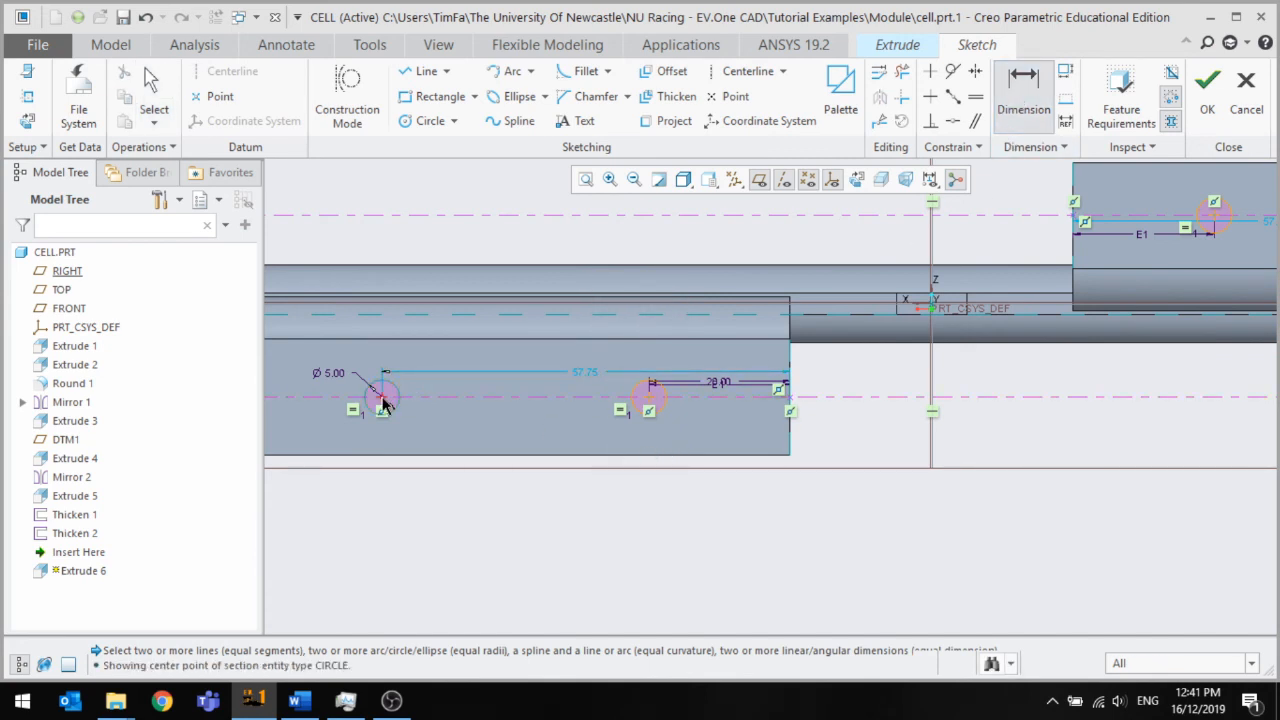
middle_click(779, 494)
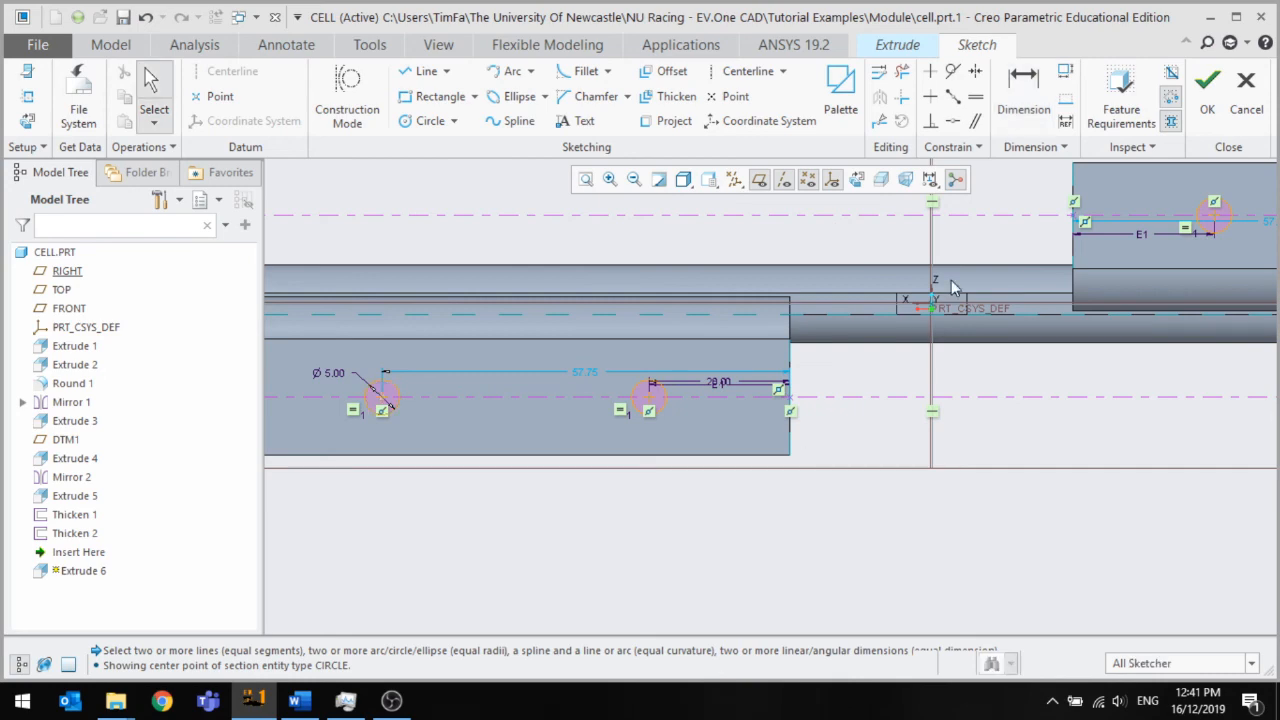
Dimension the spacing between the centers of the first tab's two circles and set it to 45
click(1028, 94)
scroll(899, 502, up, 3)
scroll(643, 456, down, 3)
scroll(643, 455, down, 5)
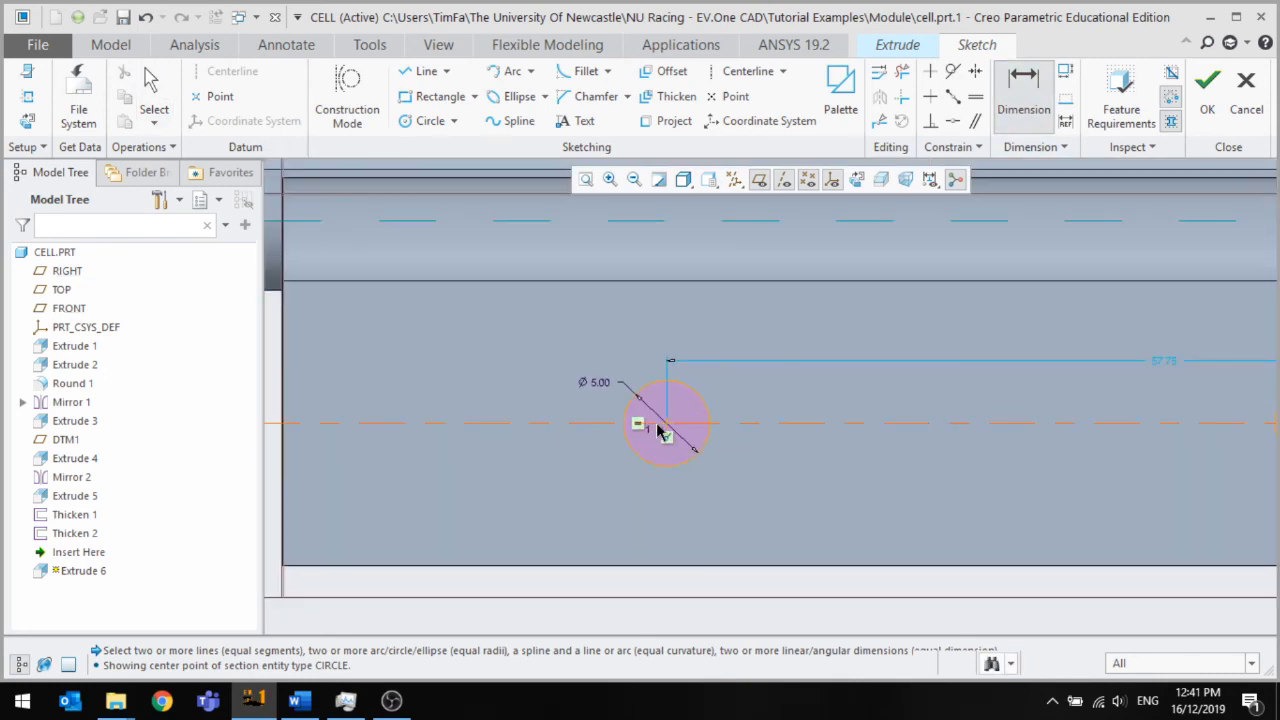
scroll(668, 430, up, 4)
scroll(823, 457, down, 2)
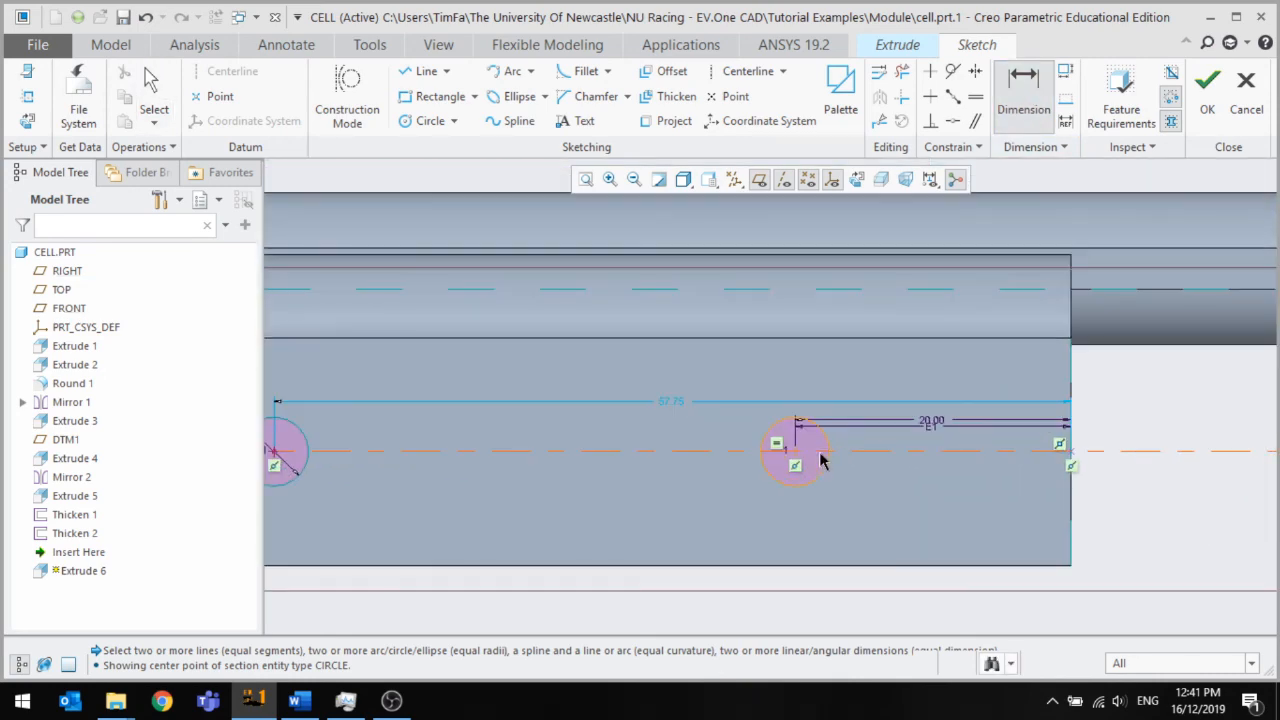
middle_click(562, 368)
scroll(761, 395, up, 1)
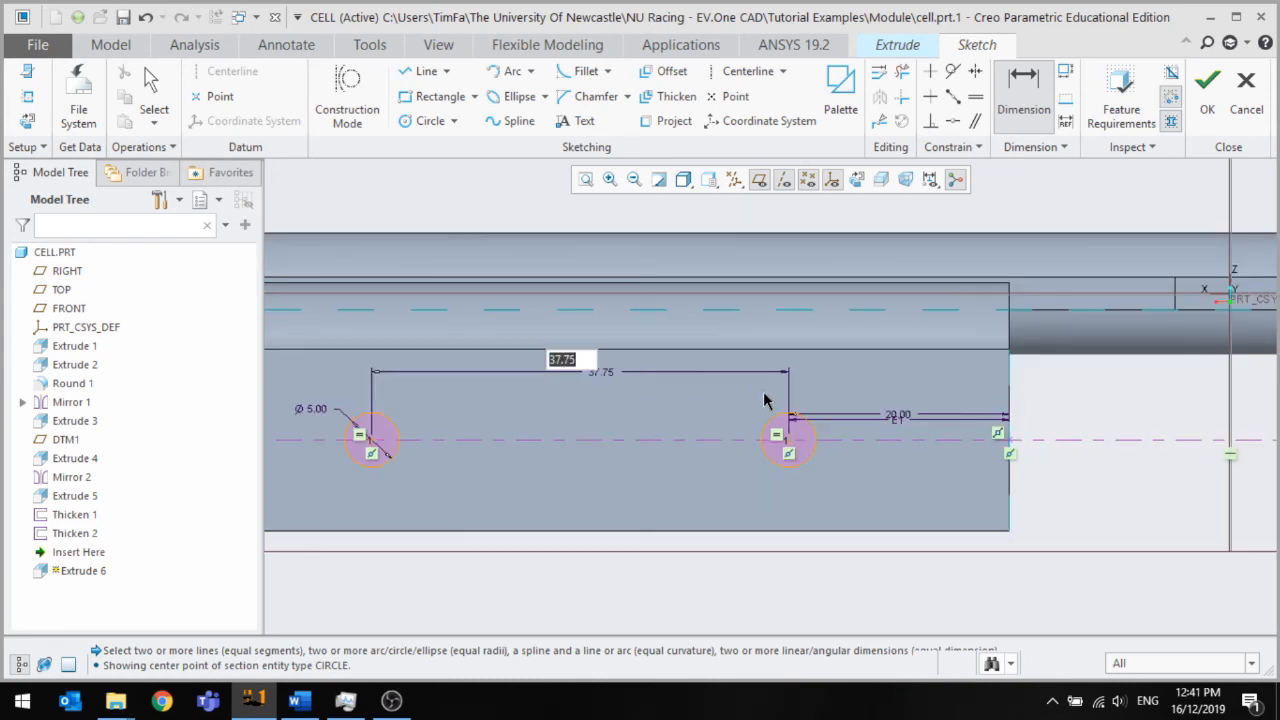
scroll(757, 421, up, 2)
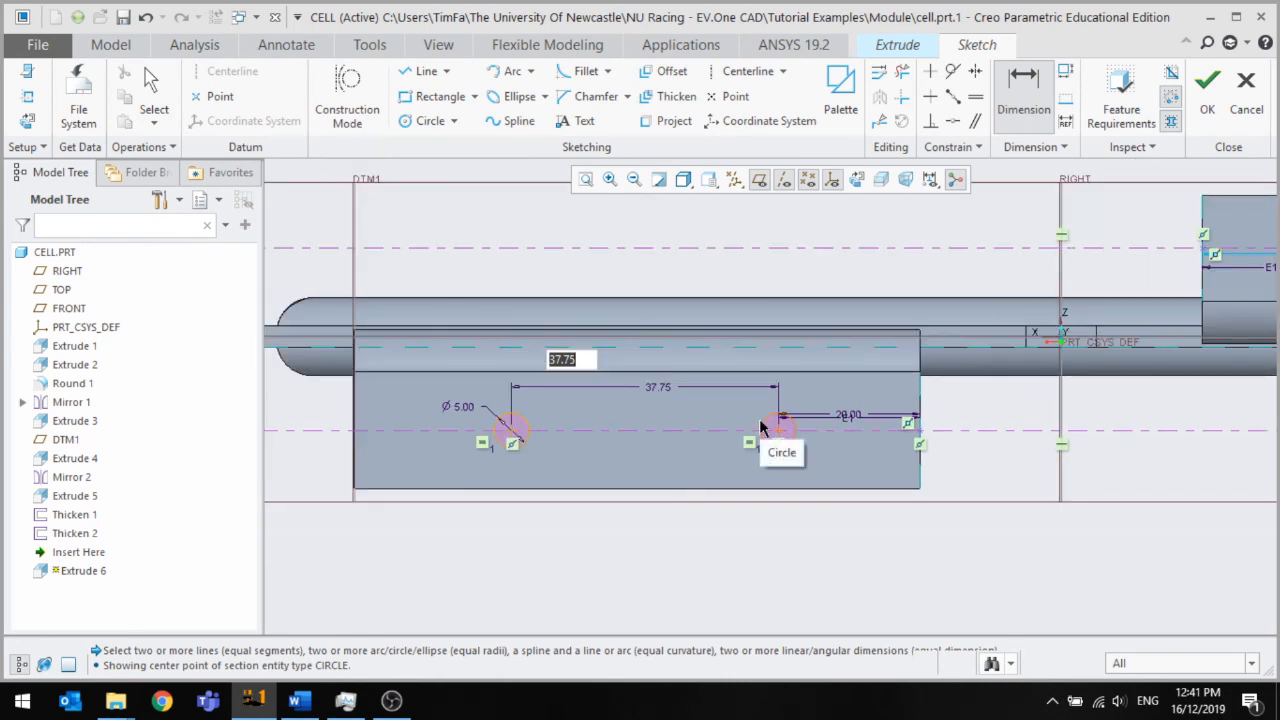
text(45)
key(Return)
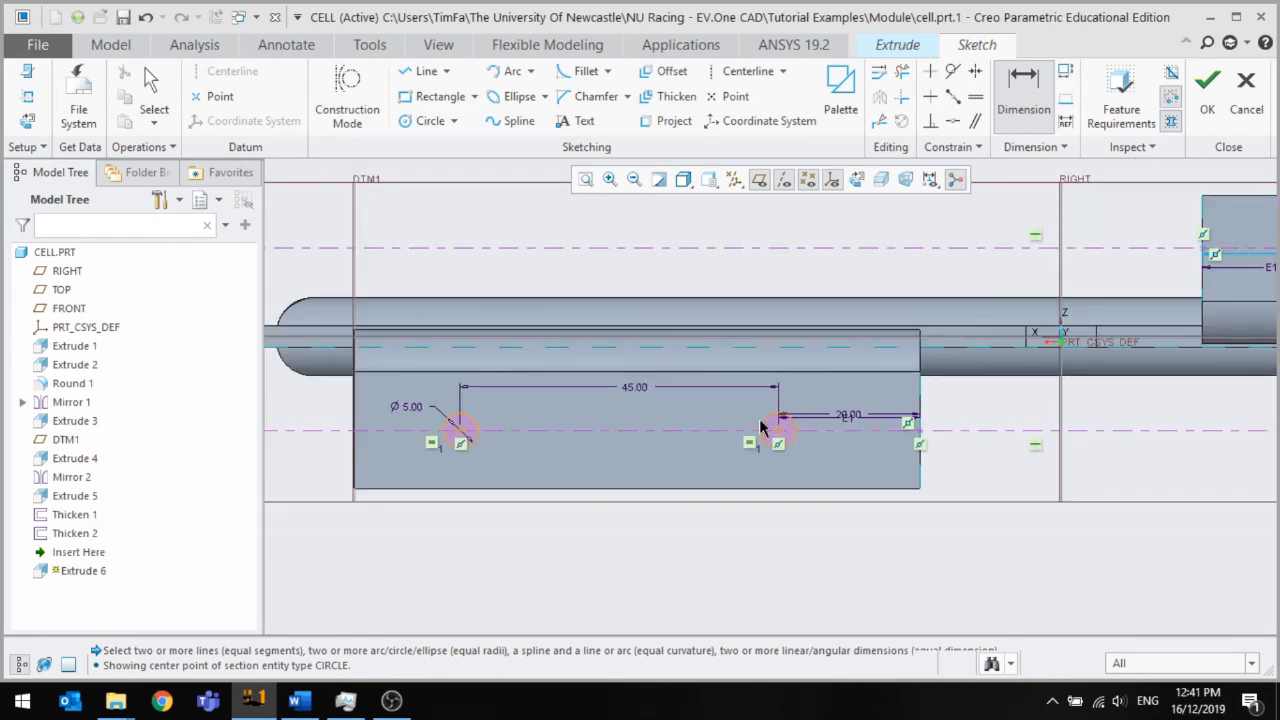
Undo the last spacing change and delete the dimension between the first tab's two circles
scroll(761, 428, up, 1)
scroll(613, 420, down, 3)
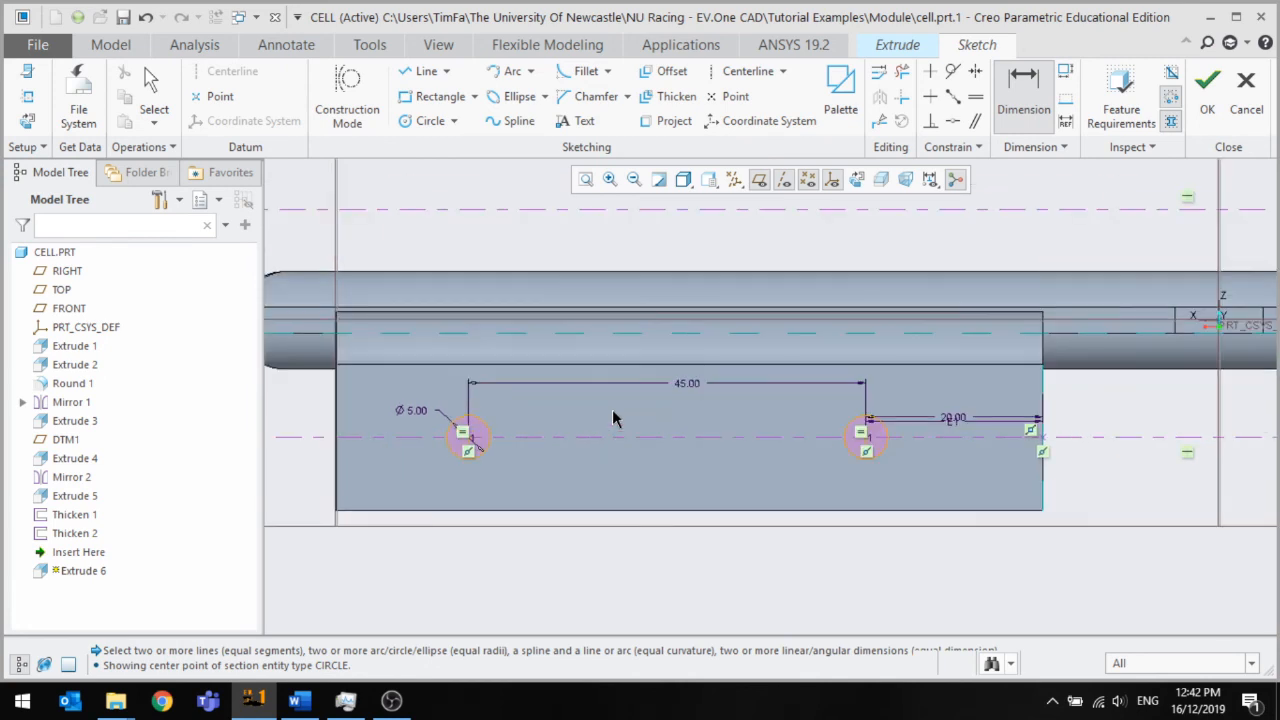
scroll(620, 417, up, 1)
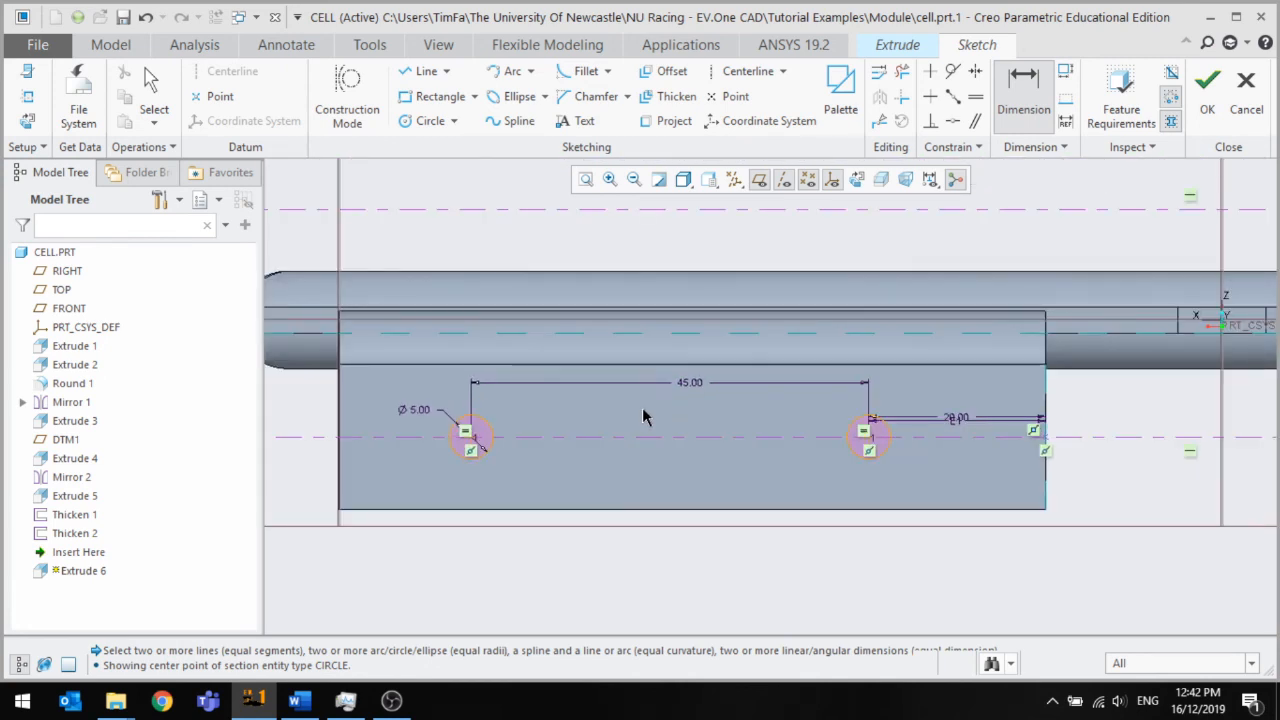
key(ctrl+z)
click(724, 378)
click(719, 382)
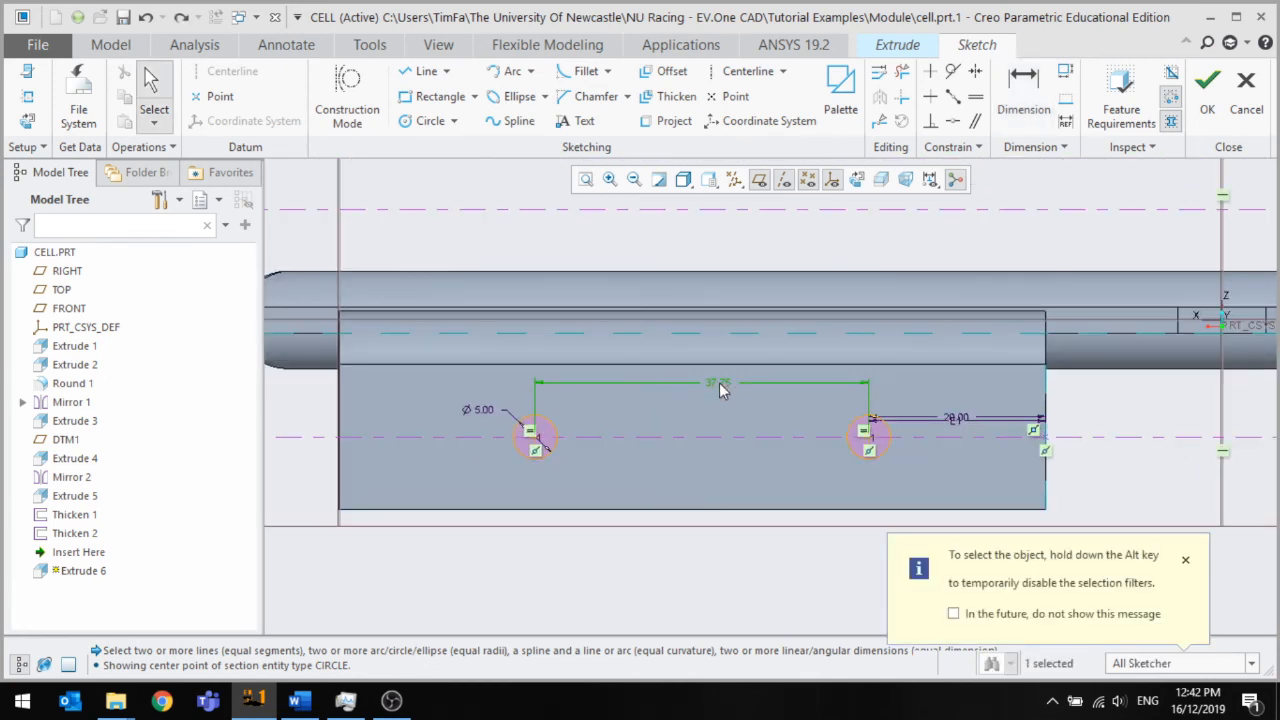
key(Delete)
Dimension the distance from the first tab's outer circle center to datum plane DTM1 at the tab's outer end
click(1023, 95)
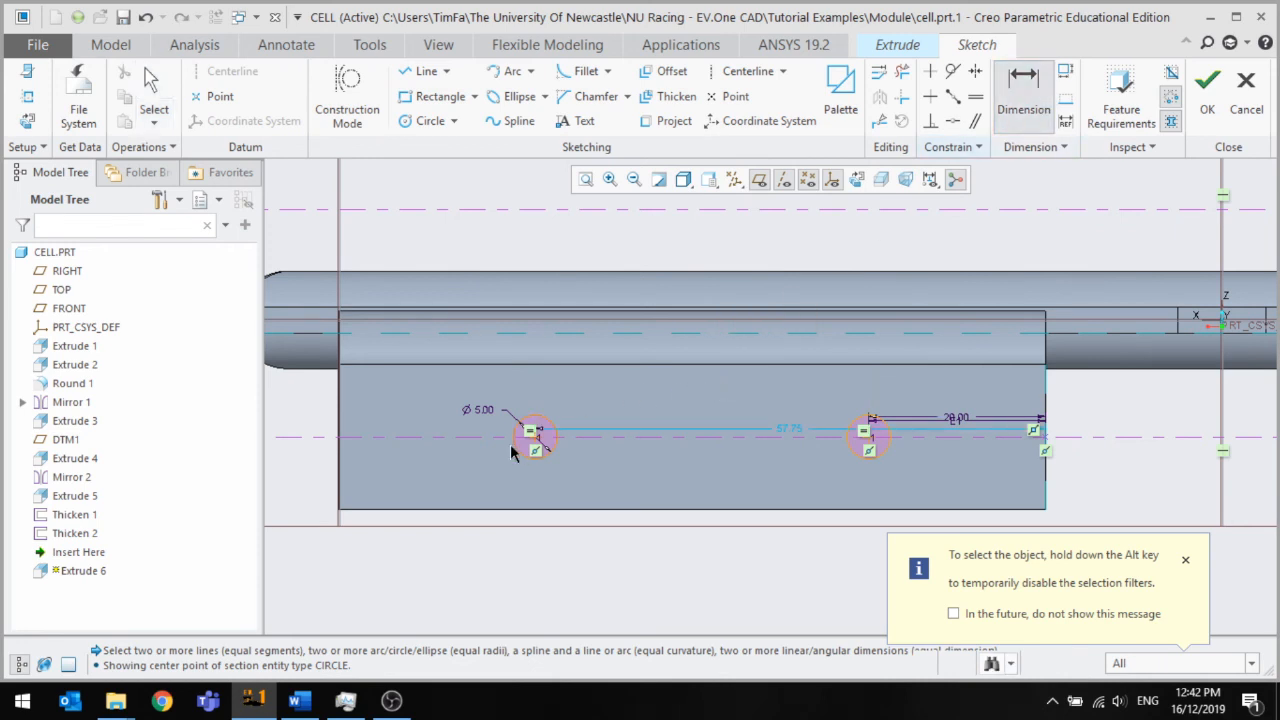
click(535, 445)
click(341, 424)
middle_click(376, 408)
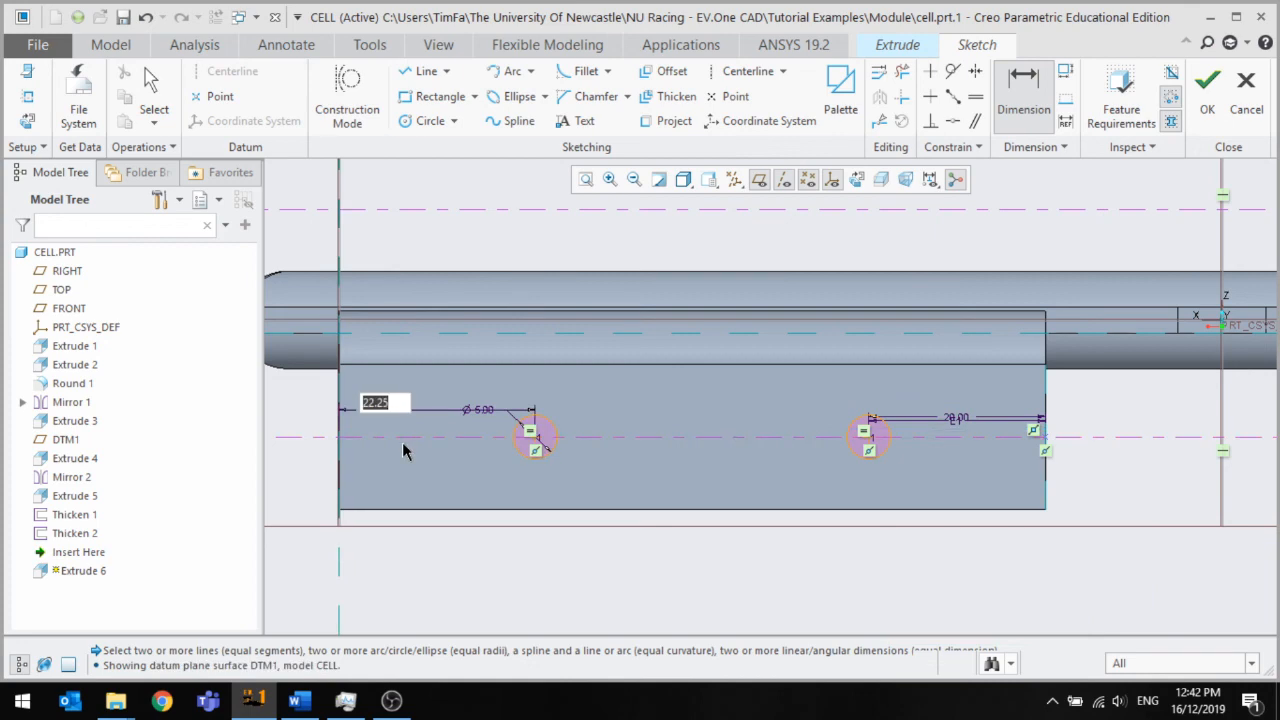
text(20)
key(Return)
Dimension the distance from the second tab's outer circle center to datum plane DTM1_1 at the tab's outer end
scroll(375, 508, up, 4)
scroll(985, 388, down, 3)
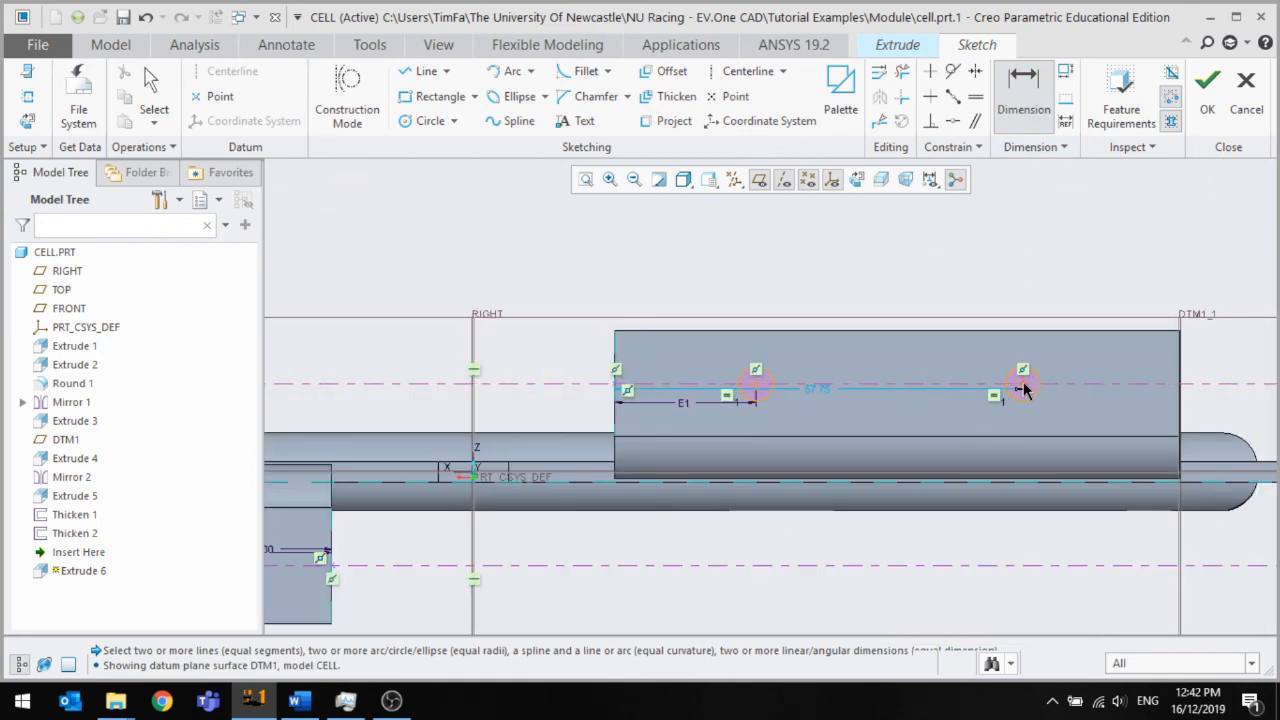
click(1025, 390)
click(1183, 400)
middle_click(1105, 352)
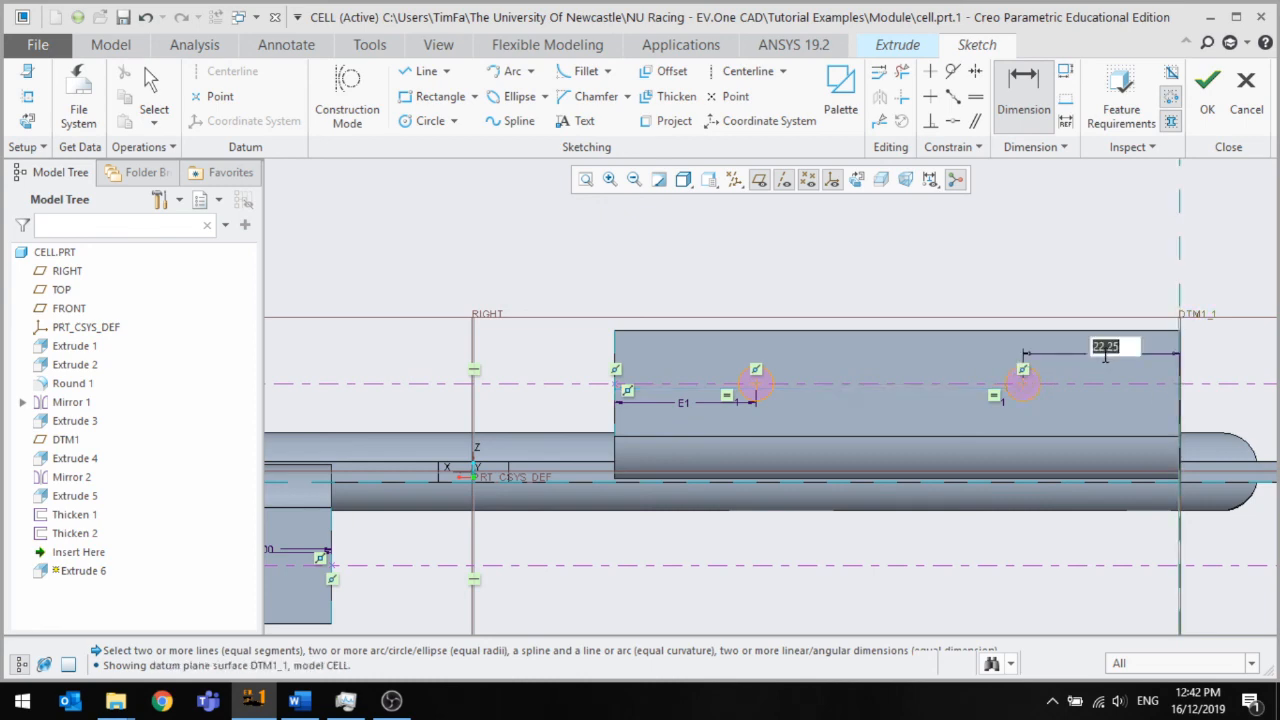
scroll(960, 370, up, 2)
scroll(935, 525, up, 1)
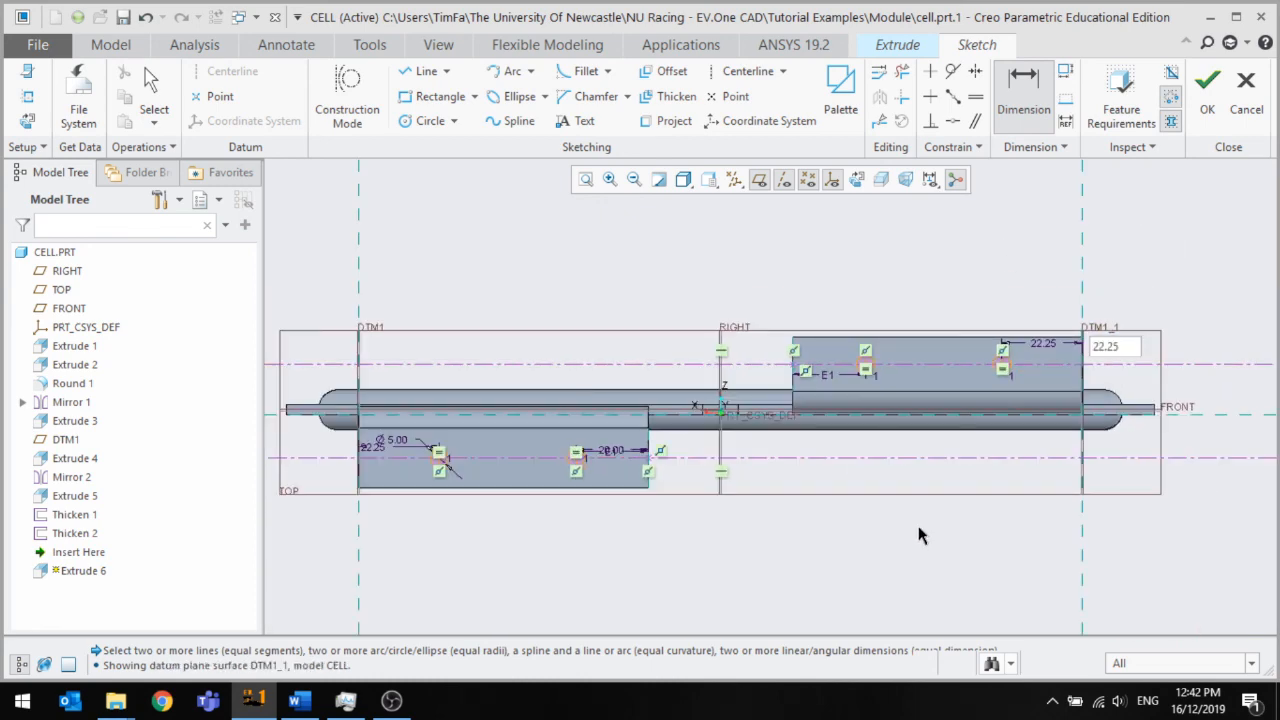
Make both outer circles' distances to their tabs' outer ends equal to the first tab's 20 mm inner circle distance
click(1020, 110)
scroll(770, 428, down, 1)
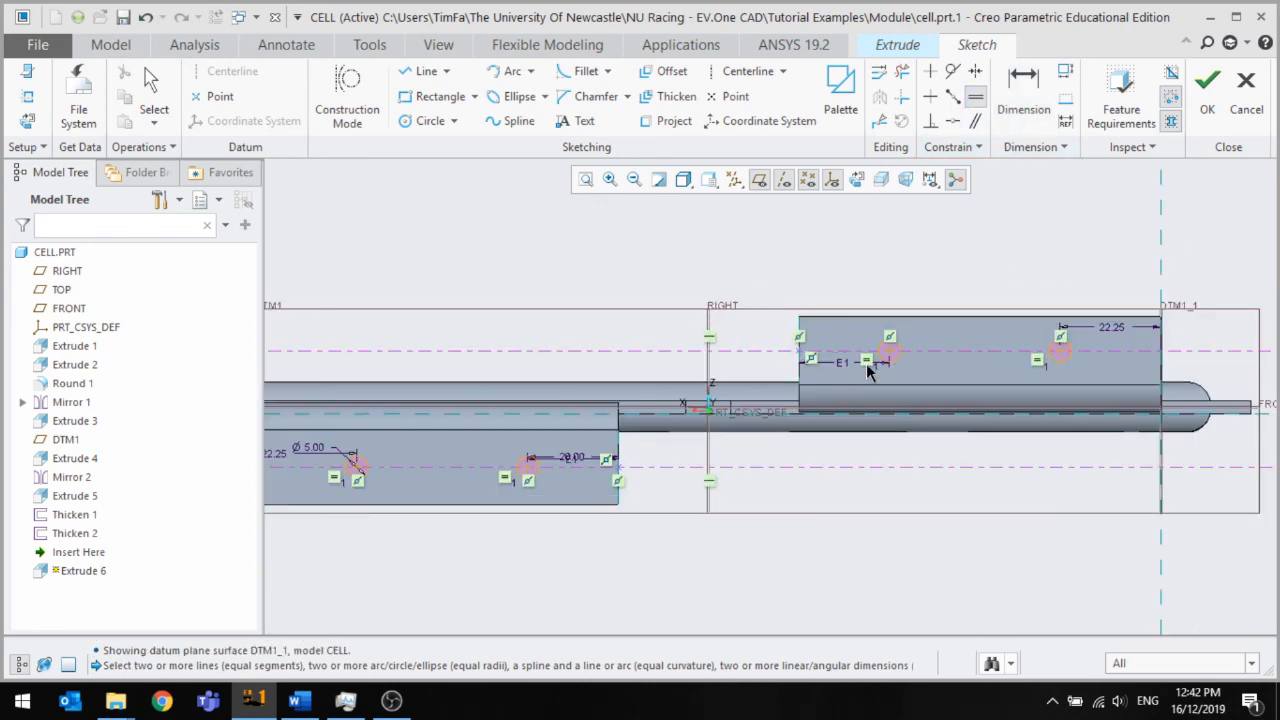
scroll(868, 370, down, 1)
scroll(875, 365, up, 1)
scroll(565, 452, down, 1)
click(585, 455)
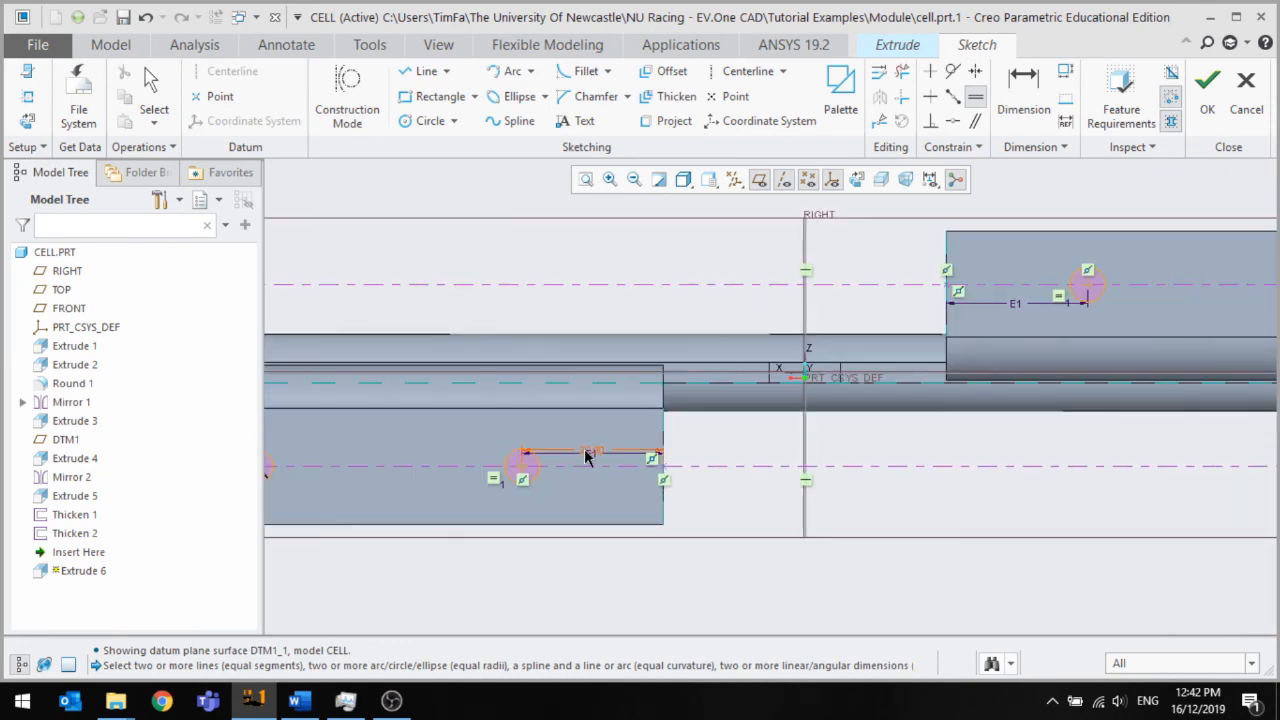
scroll(592, 449, up, 1)
scroll(430, 452, down, 1)
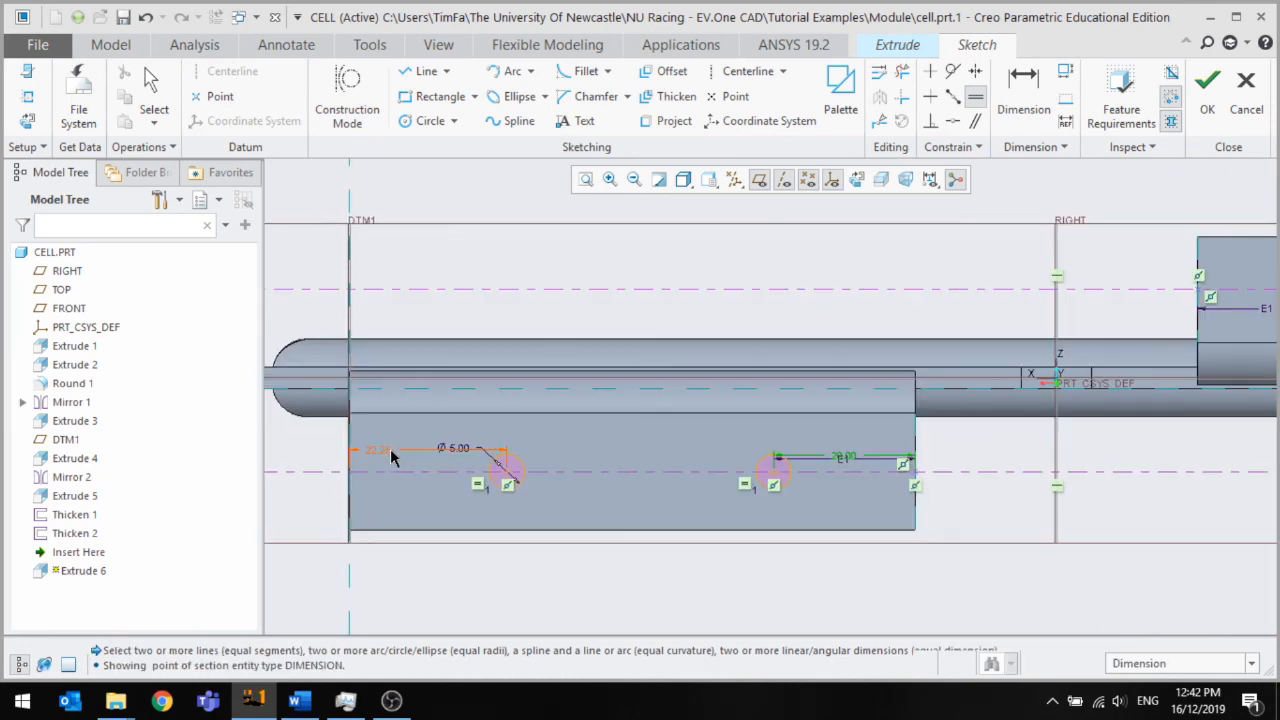
scroll(393, 458, up, 1)
scroll(957, 405, down, 1)
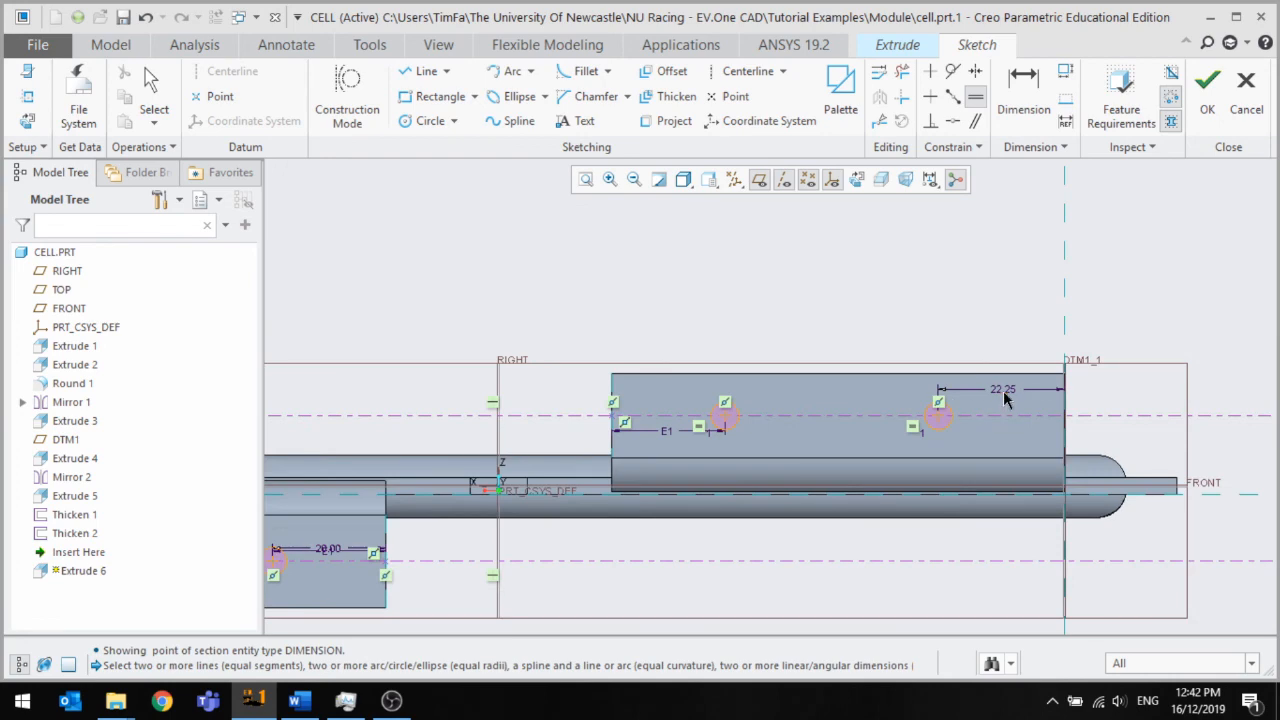
click(1004, 394)
scroll(853, 387, up, 1)
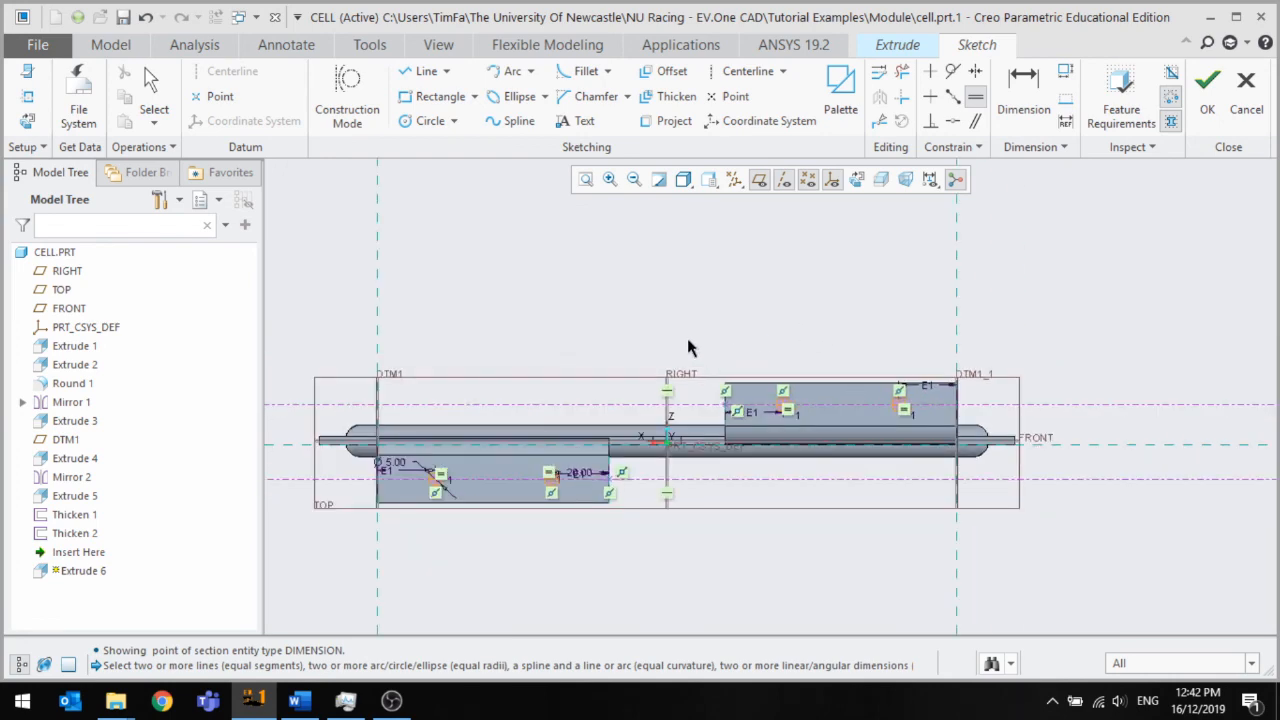
scroll(583, 494, down, 2)
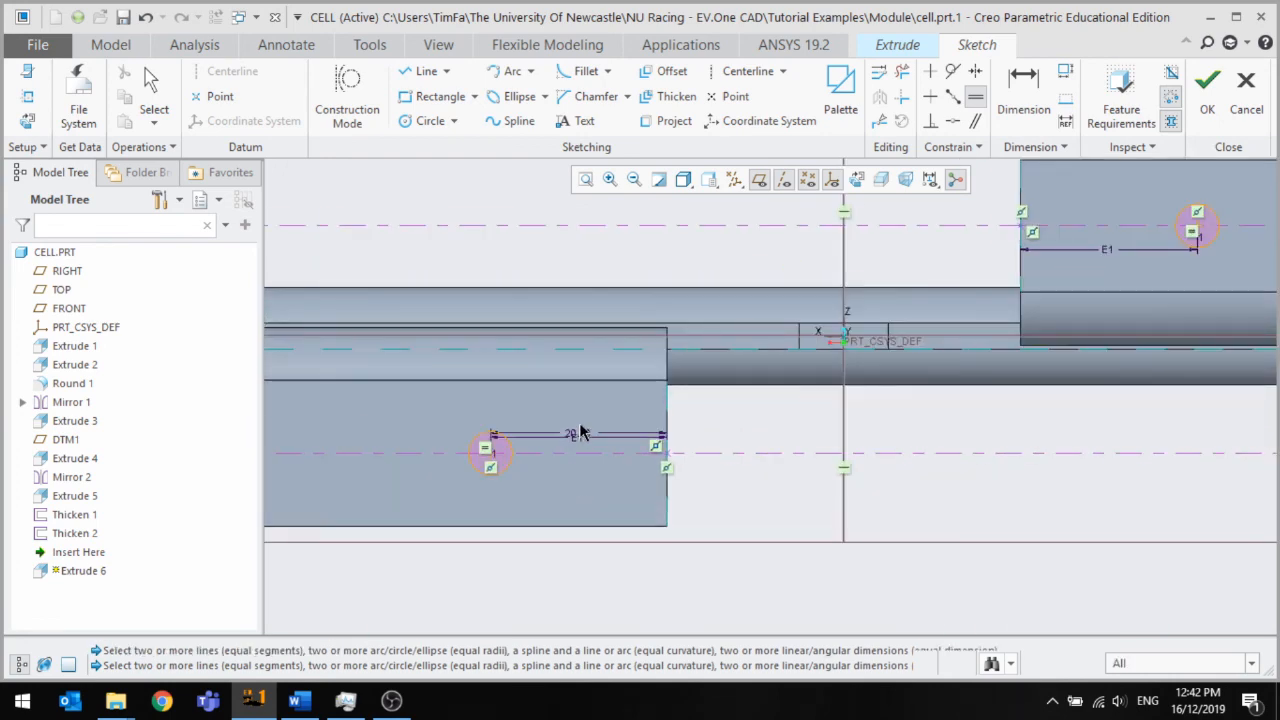
click(580, 439)
scroll(700, 497, up, 2)
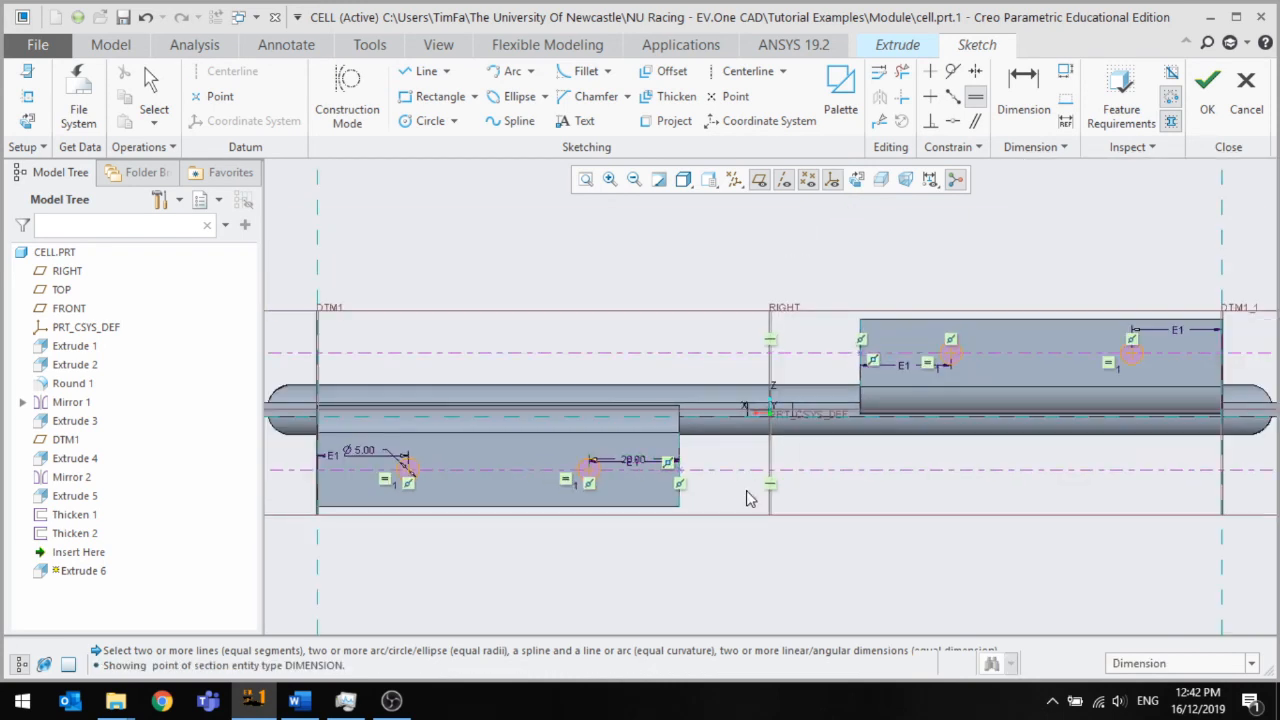
middle_click(750, 498)
Set the driving distance from the first tab's inner end edge to its inner circle to 25
double_click(633, 460)
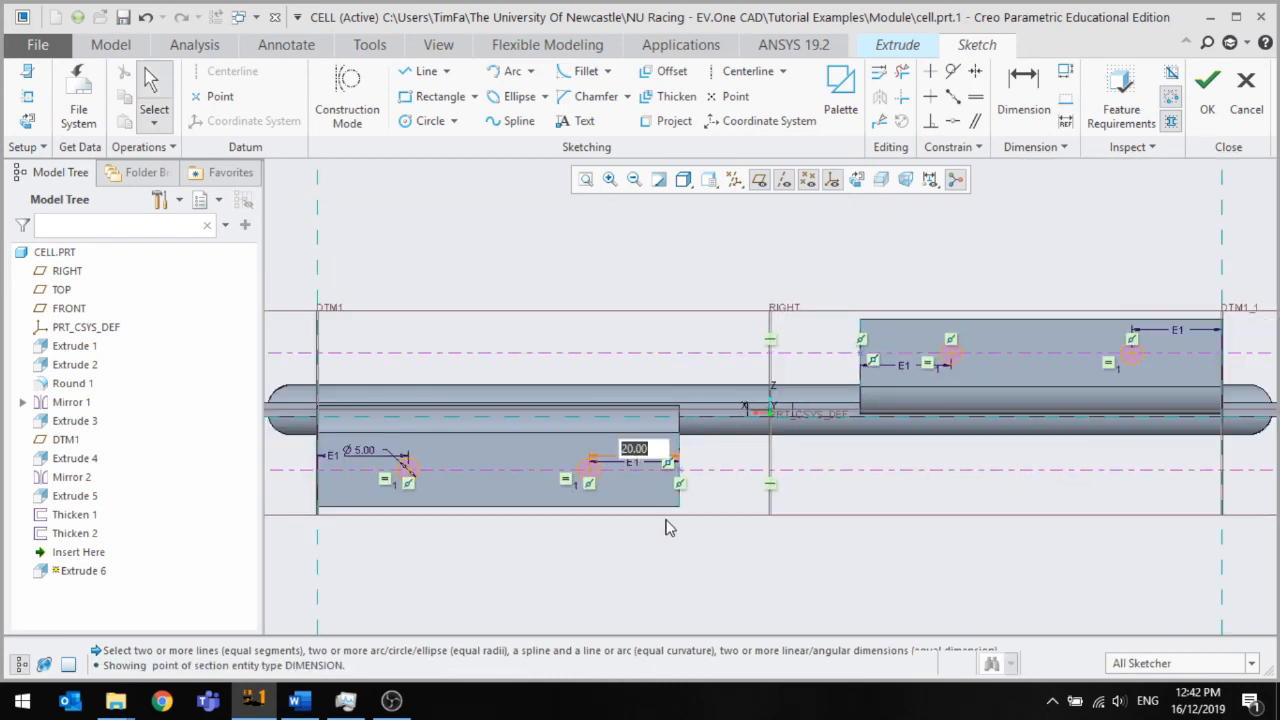
text(25)
key(Return)
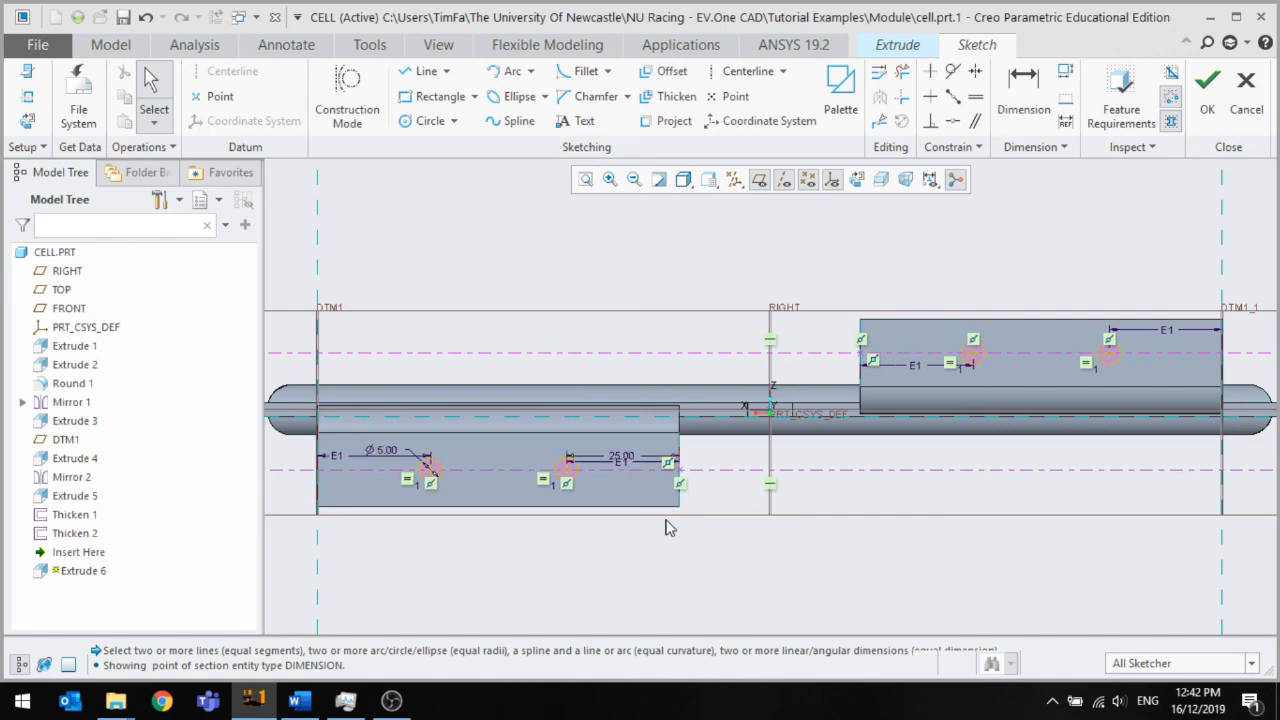
Set the driving distance from the first tab's inner end edge to its inner circle to 20 and finish the hole sketch
double_click(630, 457)
text(20)
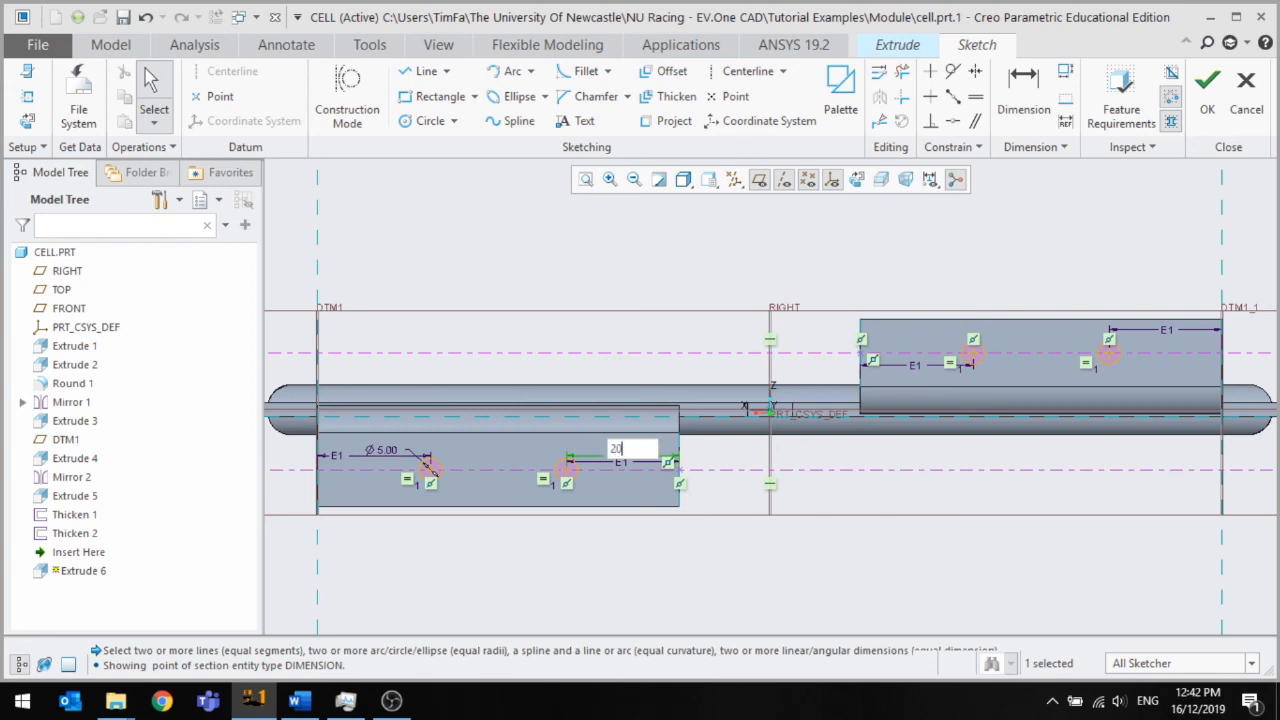
key(Return)
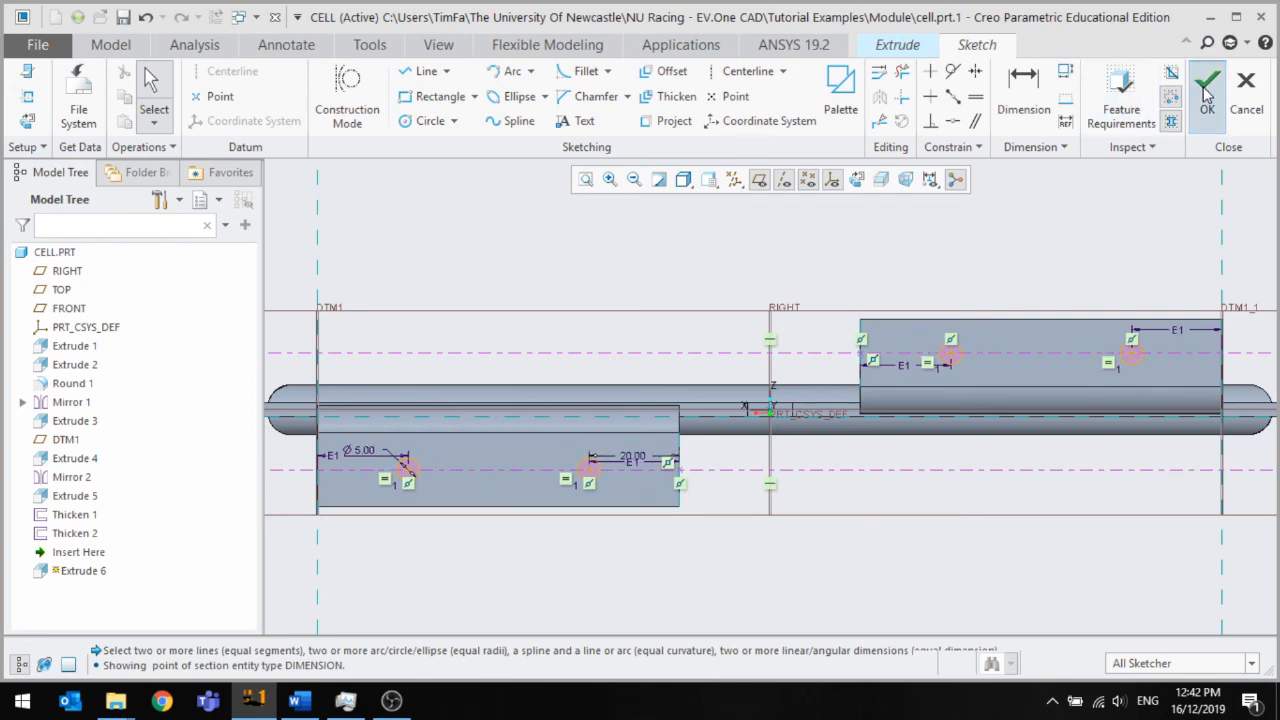
click(1208, 100)
Extrude the four circles downward through the tabs as material-removing cuts, using the To Next depth option
middle_drag(755, 361, 743, 517)
scroll(743, 517, up, 3)
scroll(704, 287, down, 3)
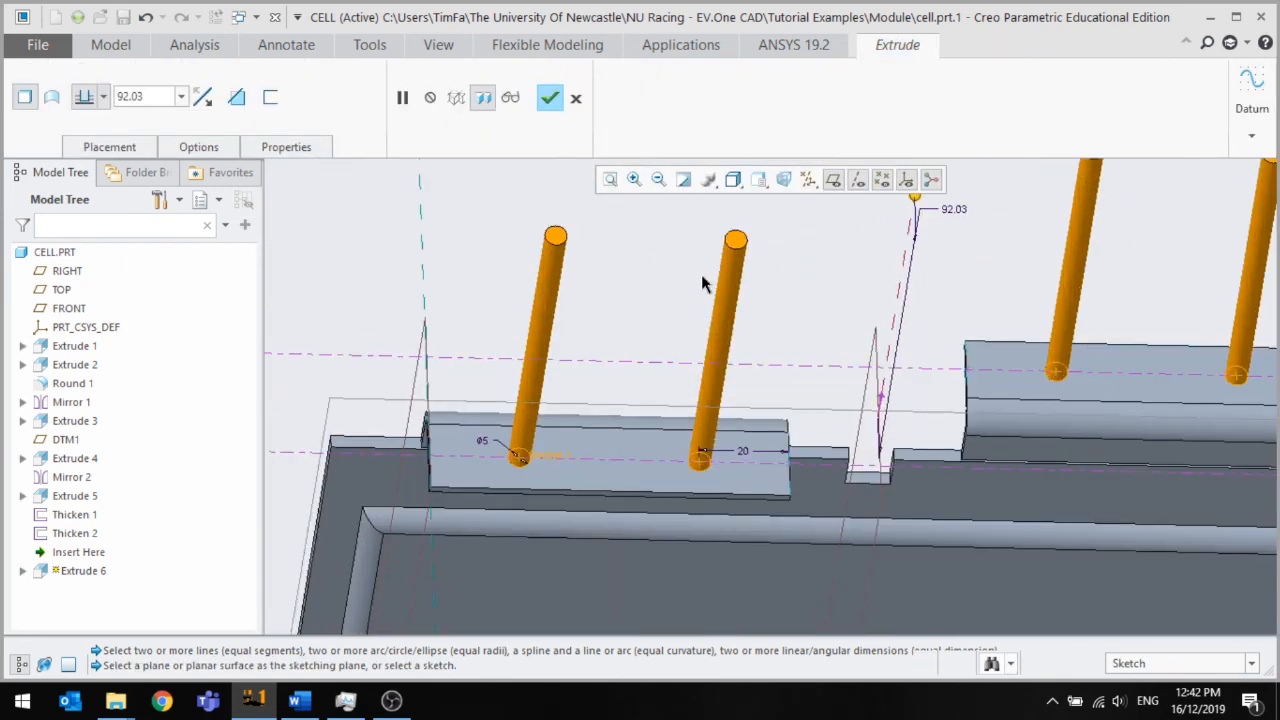
click(203, 97)
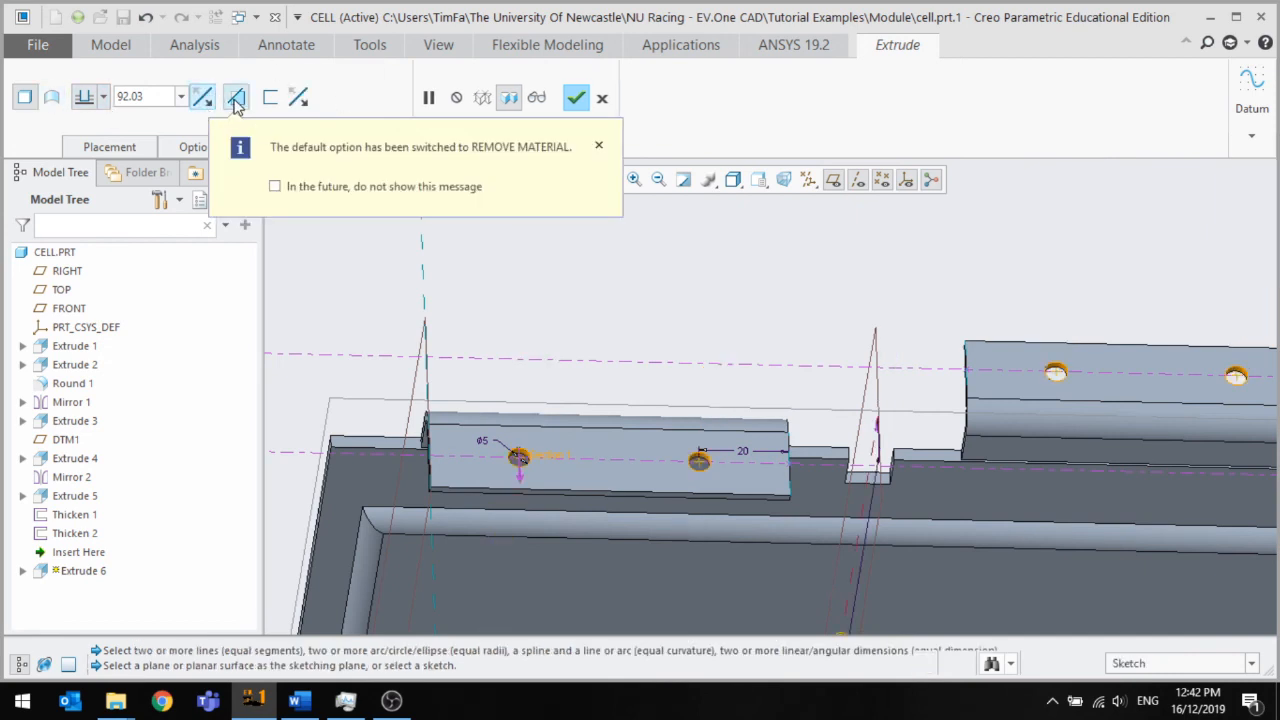
click(105, 99)
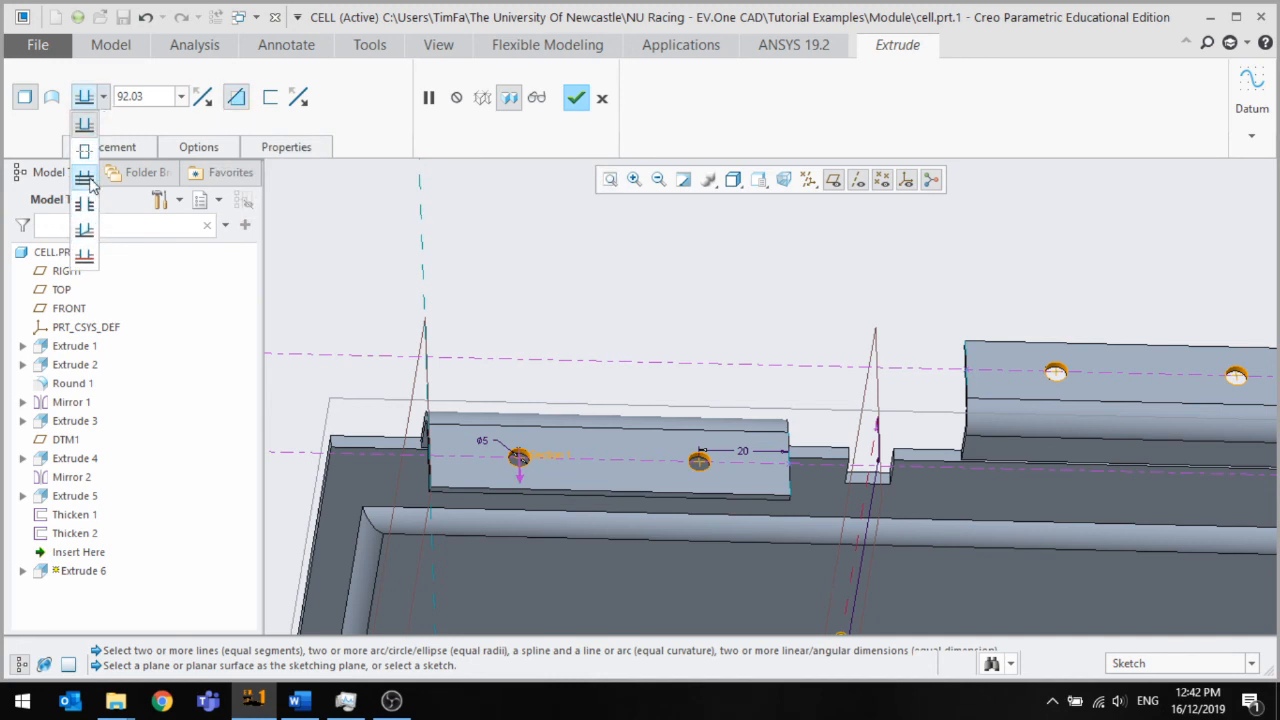
click(88, 180)
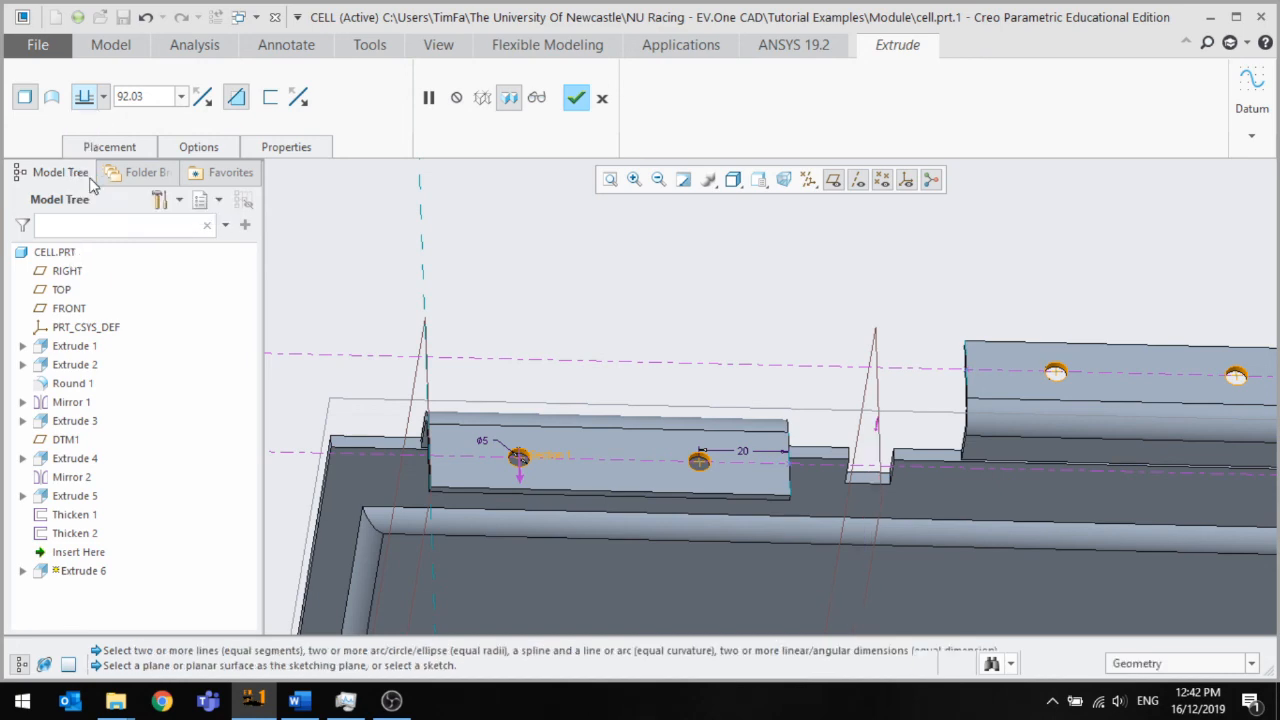
click(574, 97)
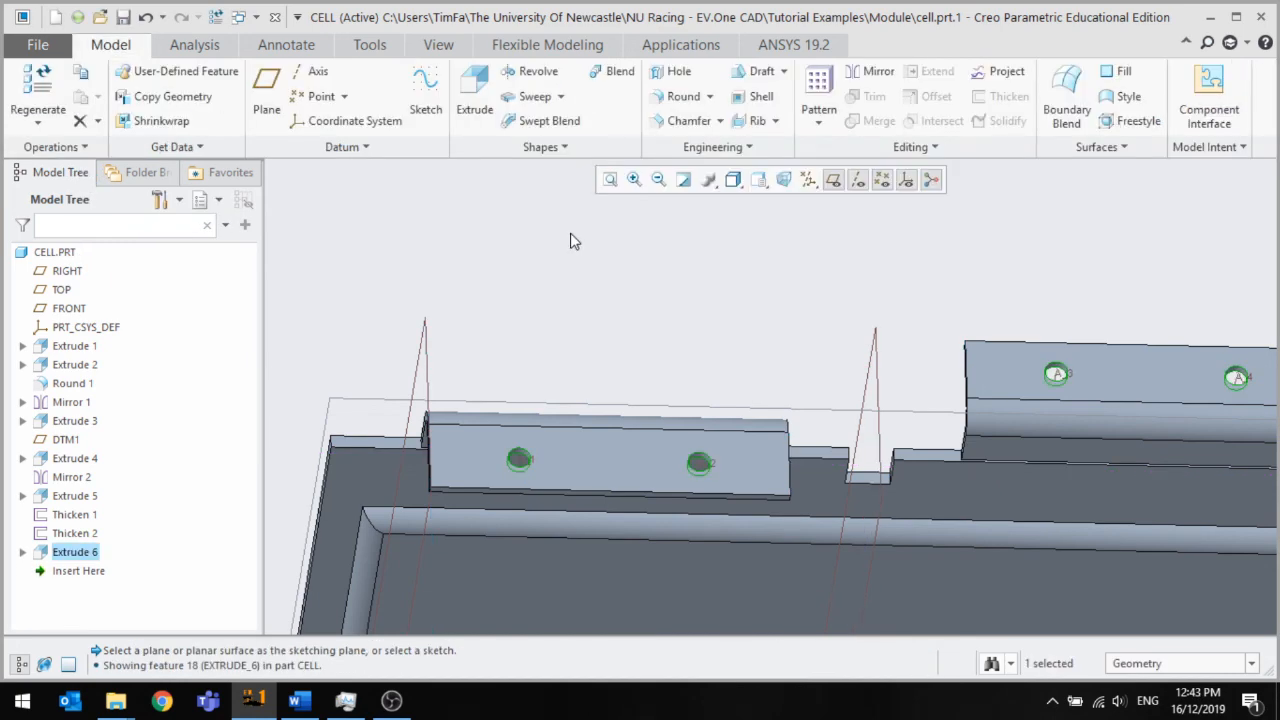
scroll(540, 316, down, 3)
middle_drag(580, 309, 632, 428)
scroll(712, 430, up, 5)
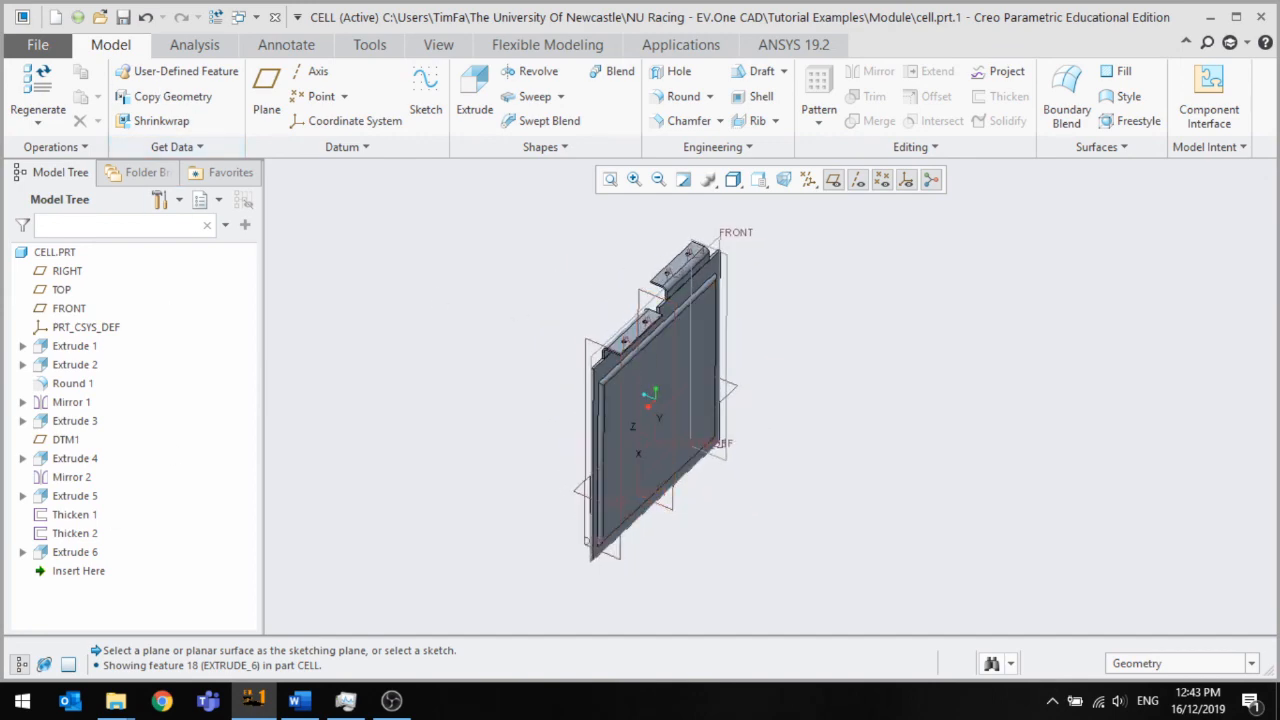